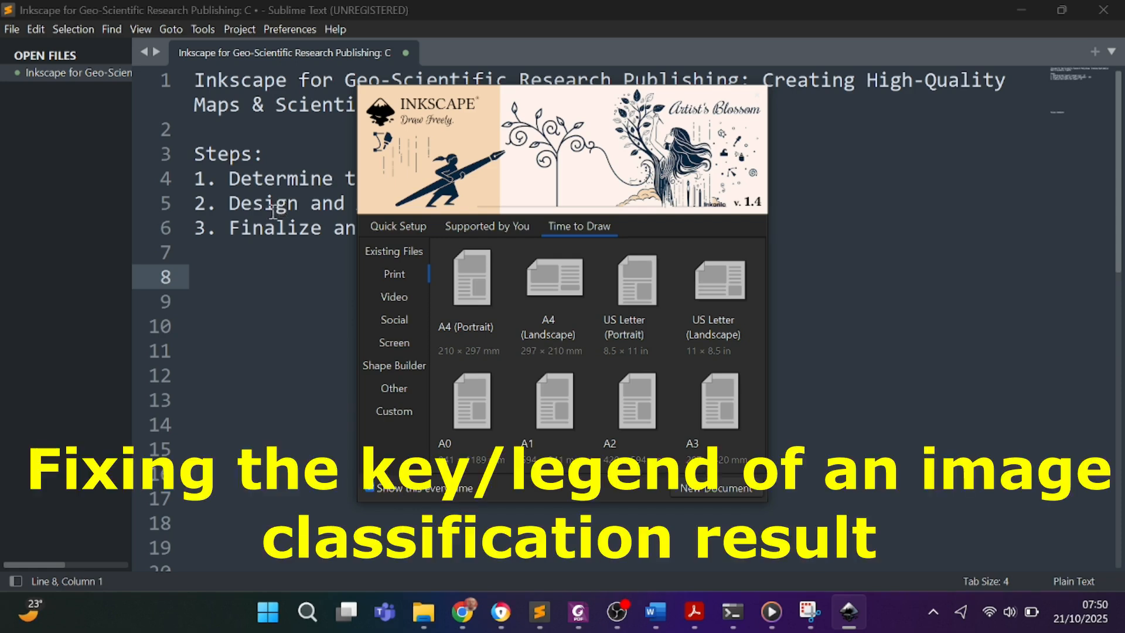
Create a new document from the A4 (Landscape) print template
{"action": "left_click", "coordinate": [580, 275]}
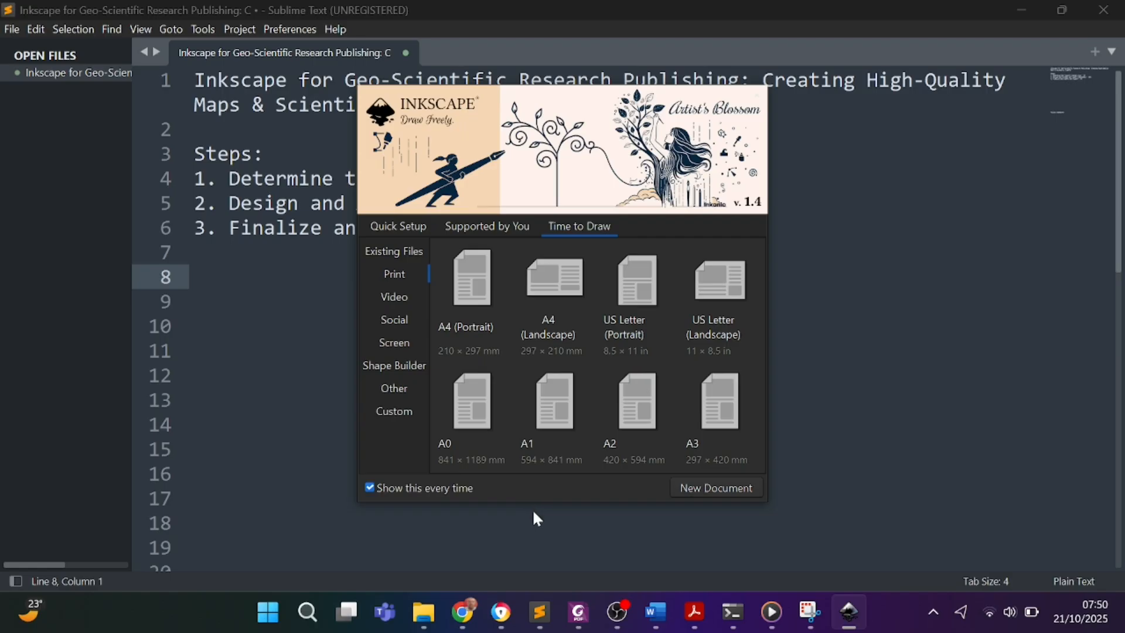
{"action": "double_click", "coordinate": [559, 293]}
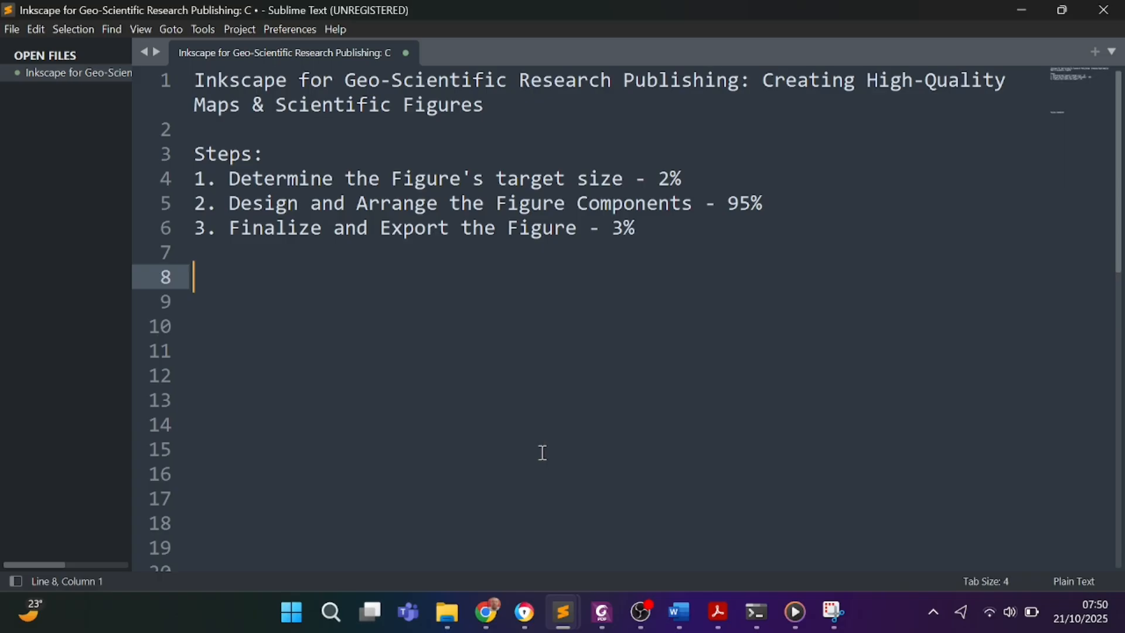
Switch to AVG Secure Browser, find Figure 7 in the MDPI article on land cover mapping over Central Apennines, and enlarge it
{"action": "left_click", "coordinate": [531, 620]}
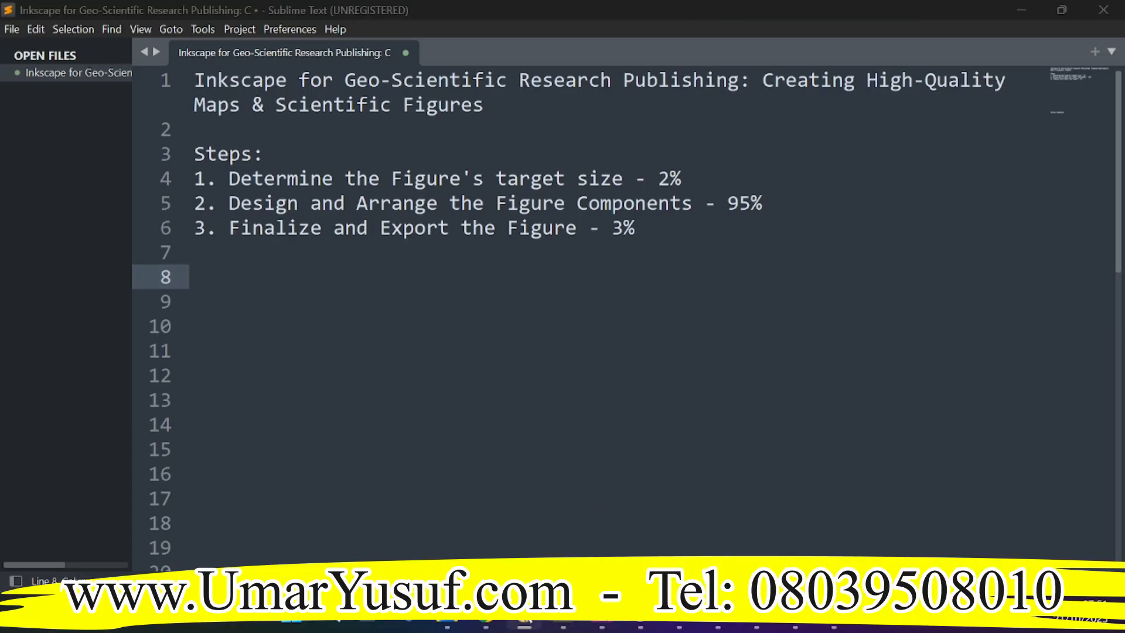
{"action": "mouse_move", "coordinate": [524, 619]}
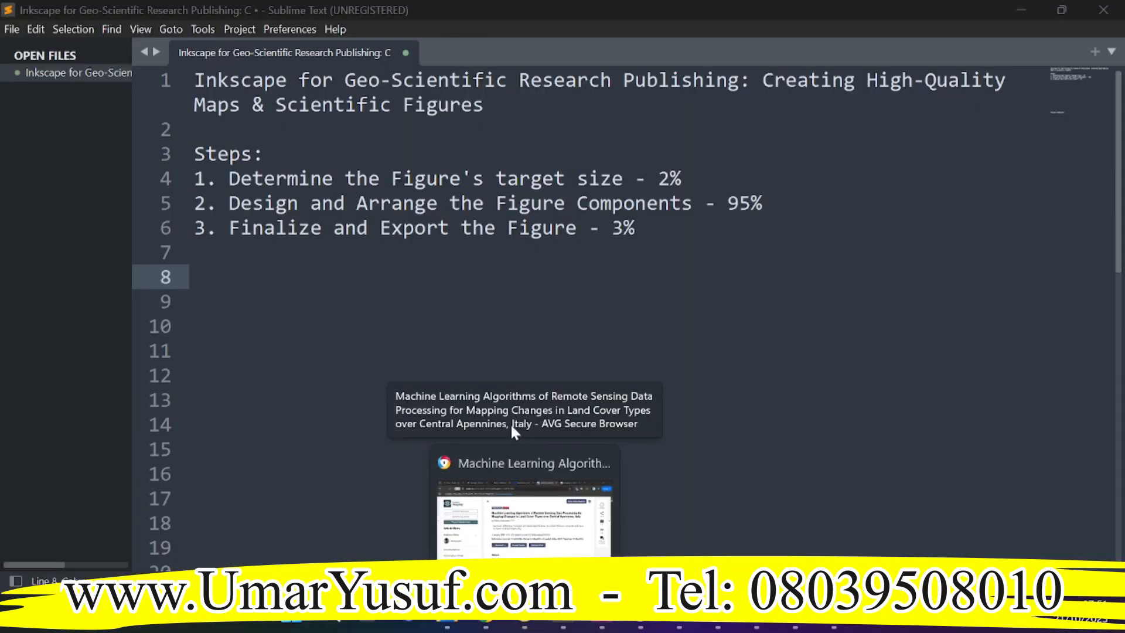
{"action": "left_click", "coordinate": [510, 502]}
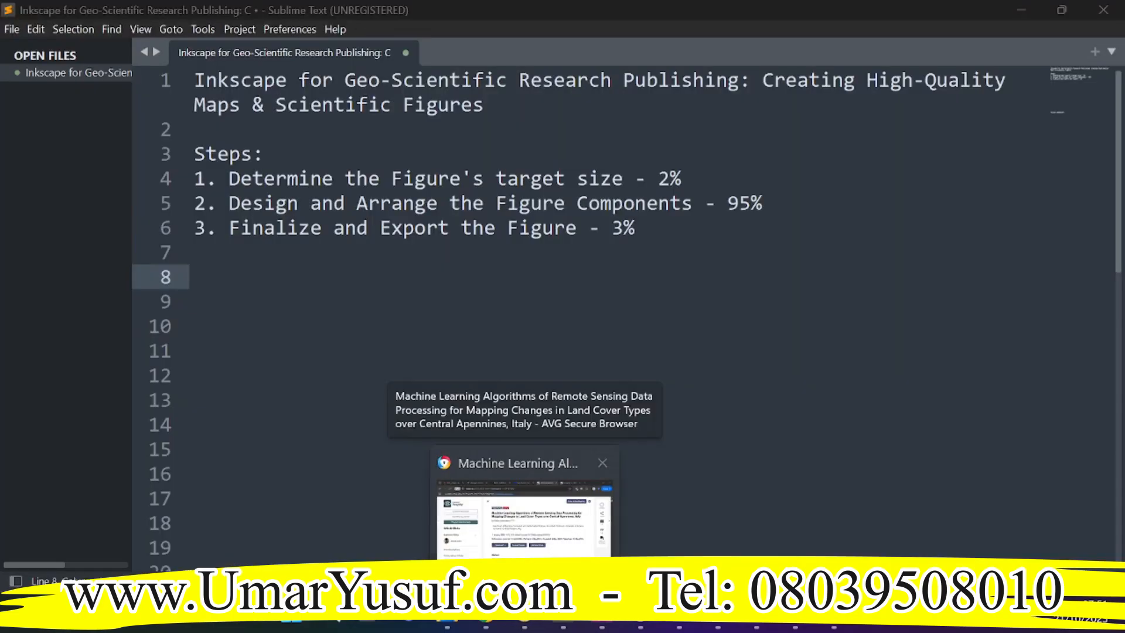
{"action": "left_click", "coordinate": [525, 619]}
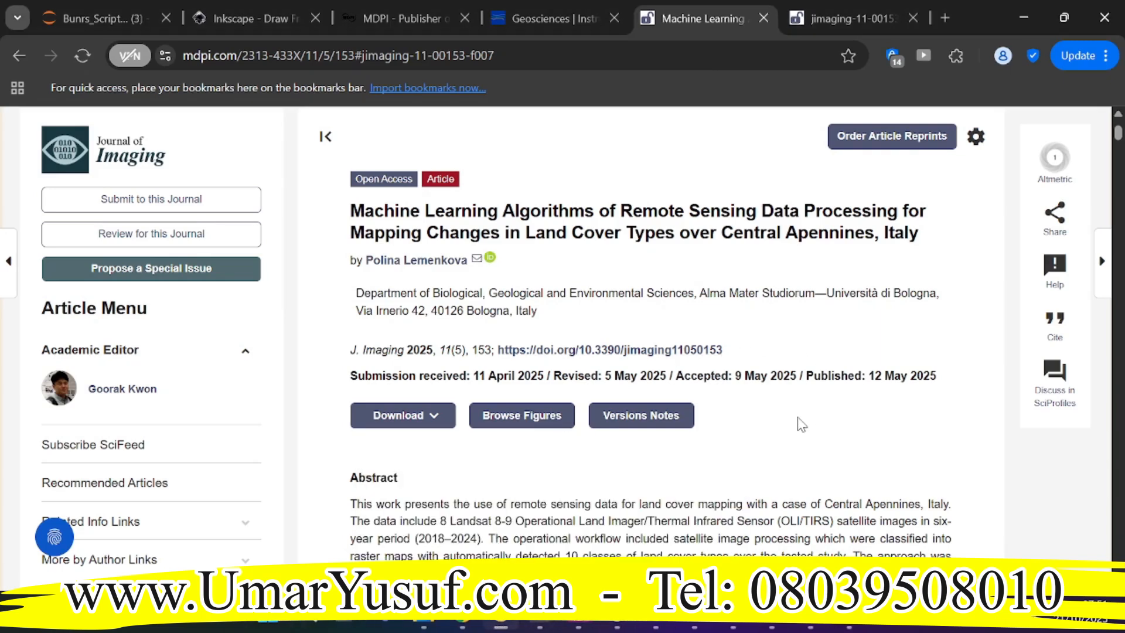
{"action": "scroll", "coordinate": [800, 423], "scroll_direction": "down", "scroll_amount": 15}
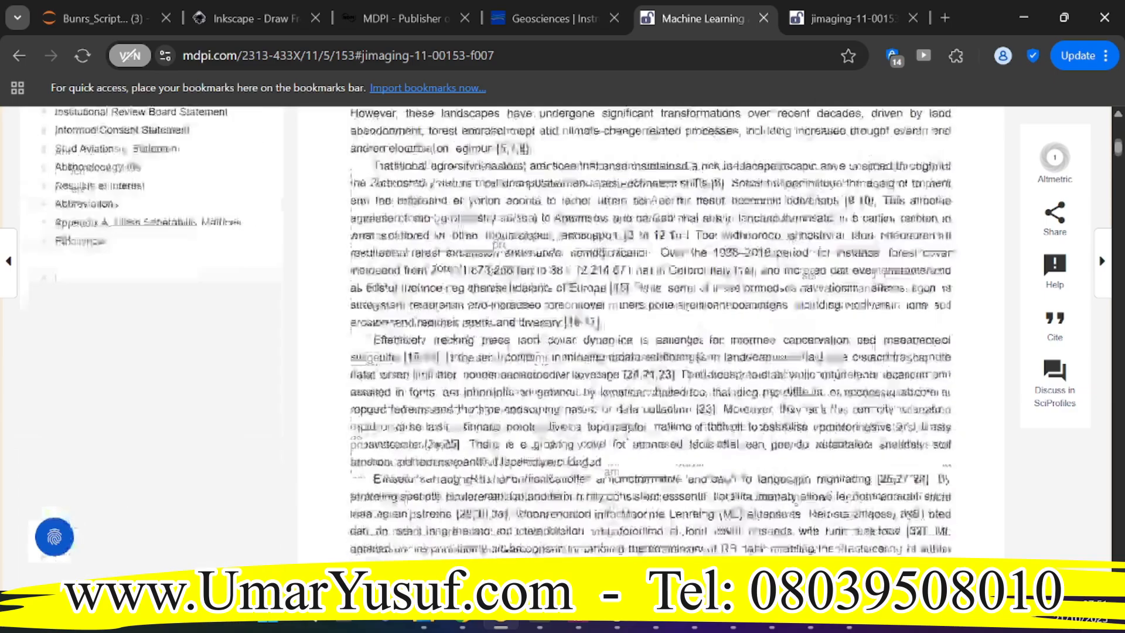
{"action": "left_click_drag", "start_coordinate": [1117, 167], "coordinate": [1119, 217]}
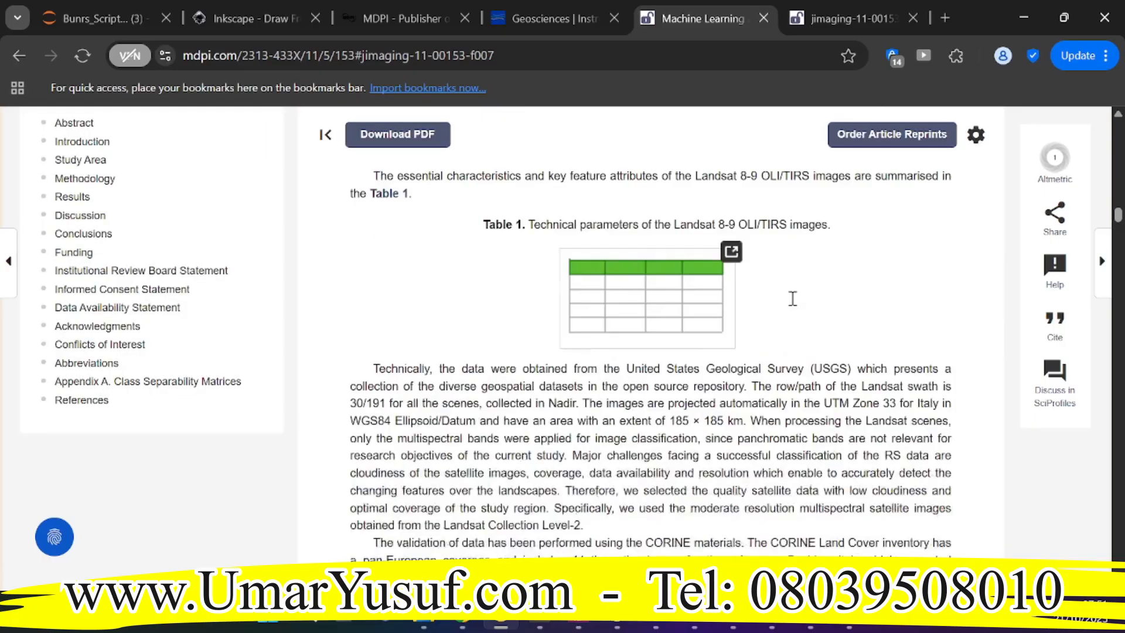
{"action": "scroll", "coordinate": [791, 299], "scroll_direction": "down", "scroll_amount": 15}
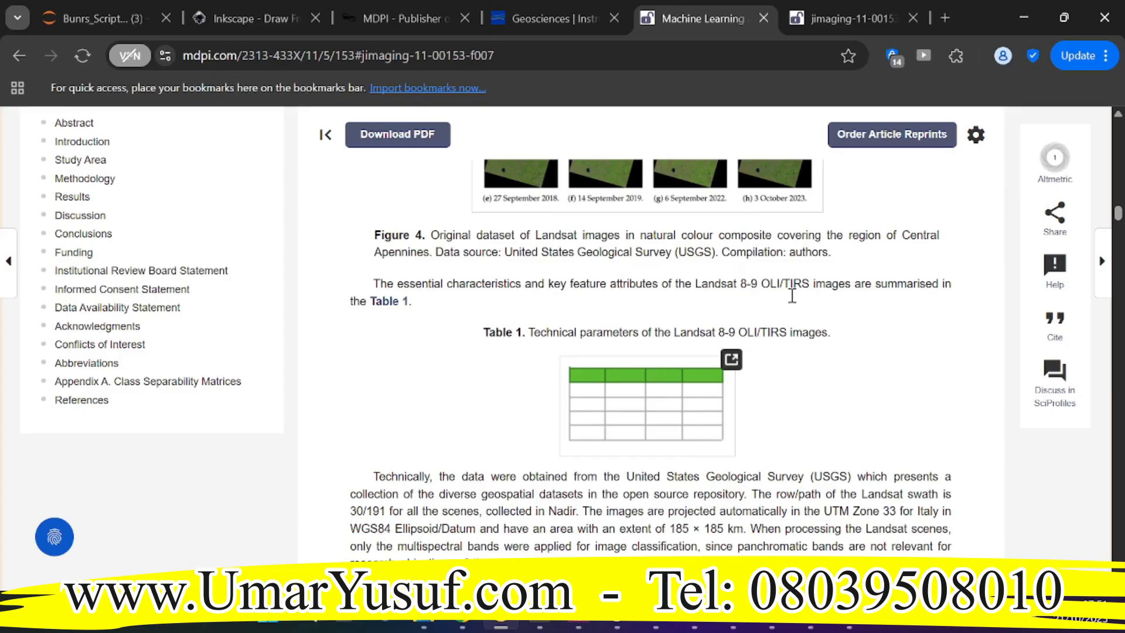
{"action": "scroll", "coordinate": [785, 291], "scroll_direction": "down", "scroll_amount": 10}
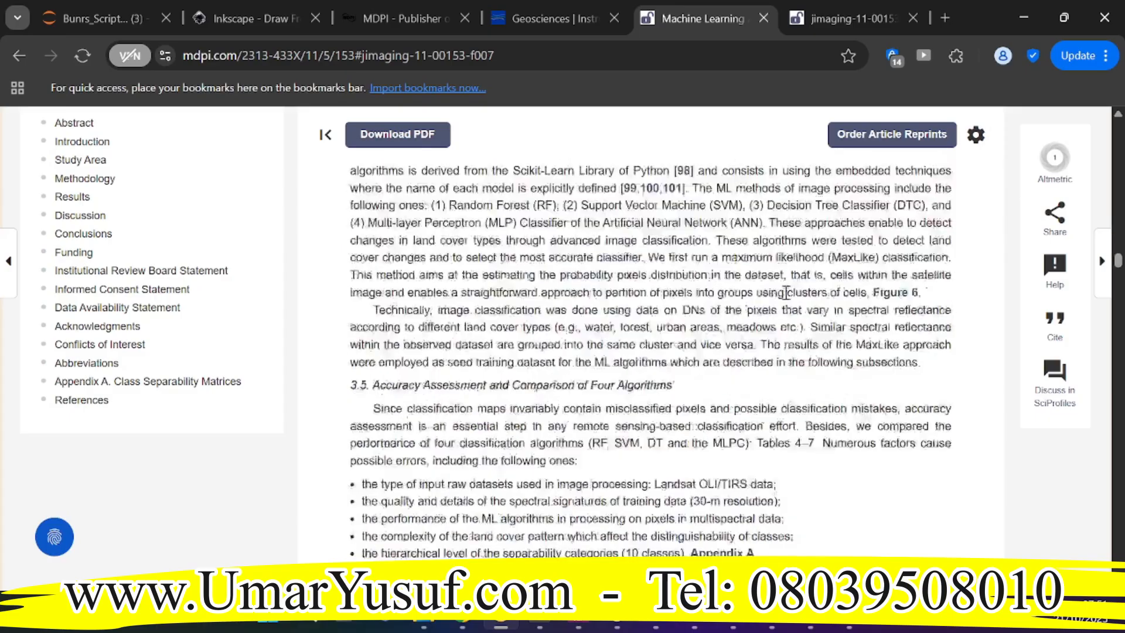
{"action": "scroll", "coordinate": [785, 291], "scroll_direction": "down", "scroll_amount": 2}
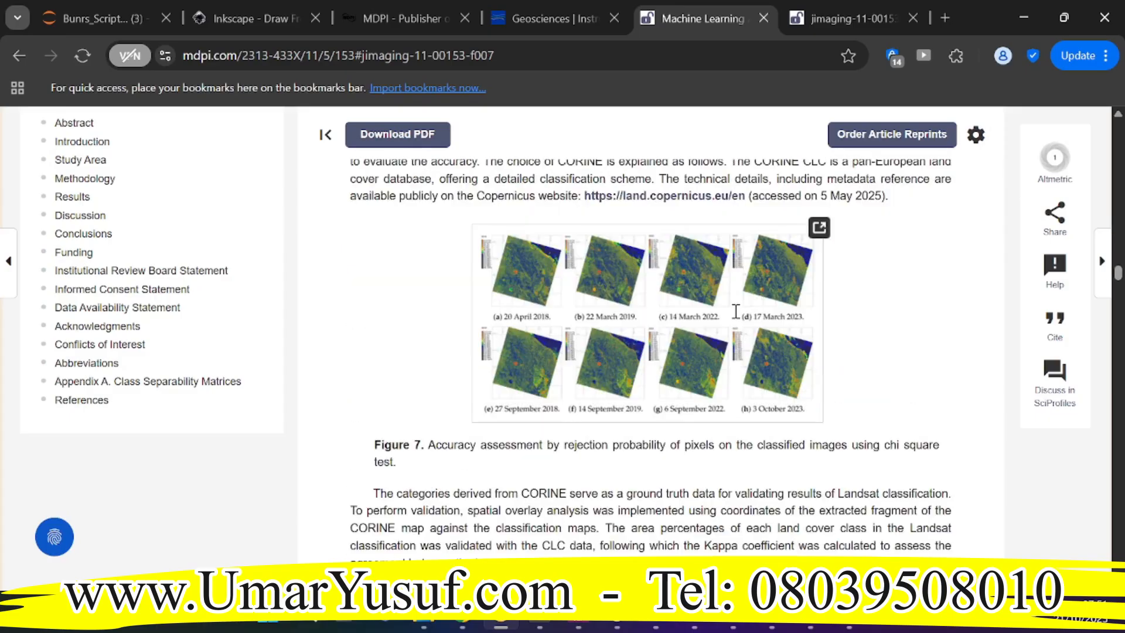
{"action": "scroll", "coordinate": [665, 327], "scroll_direction": "up", "scroll_amount": 1}
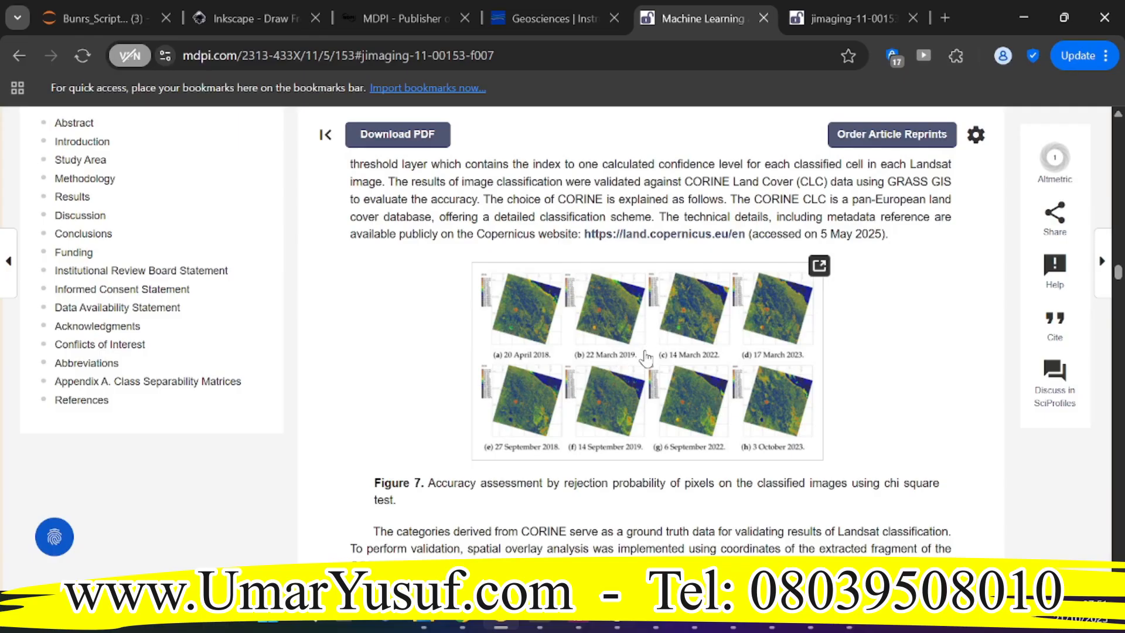
{"action": "left_click", "coordinate": [624, 392]}
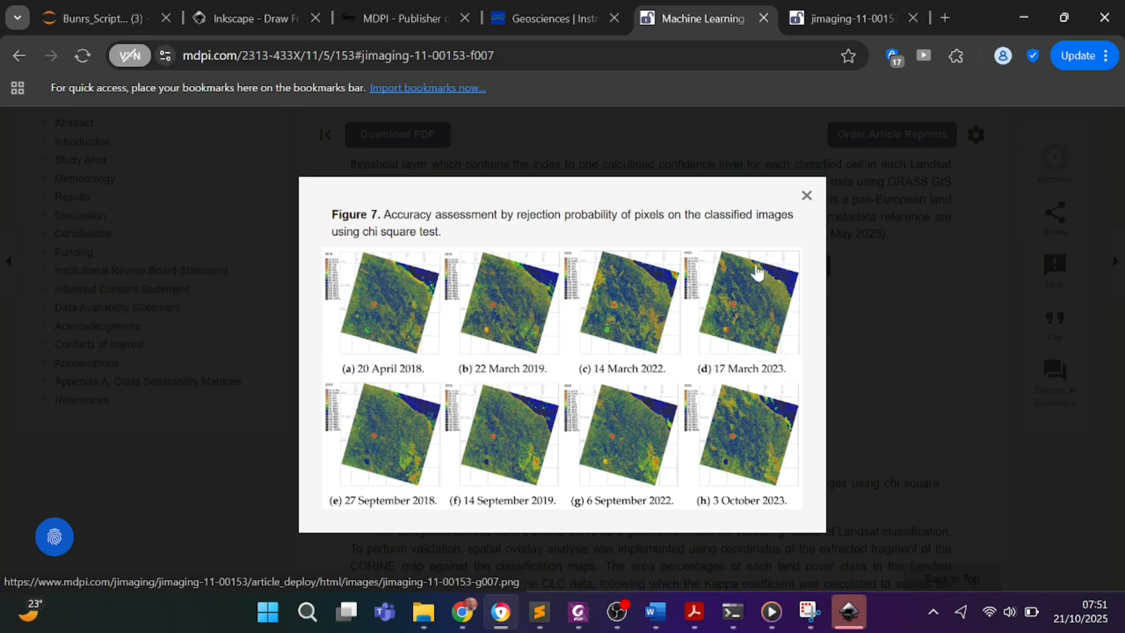
Examine the map legends in the full-size Figure 7 image, and review the figure's caption in the article
{"action": "left_click", "coordinate": [818, 9]}
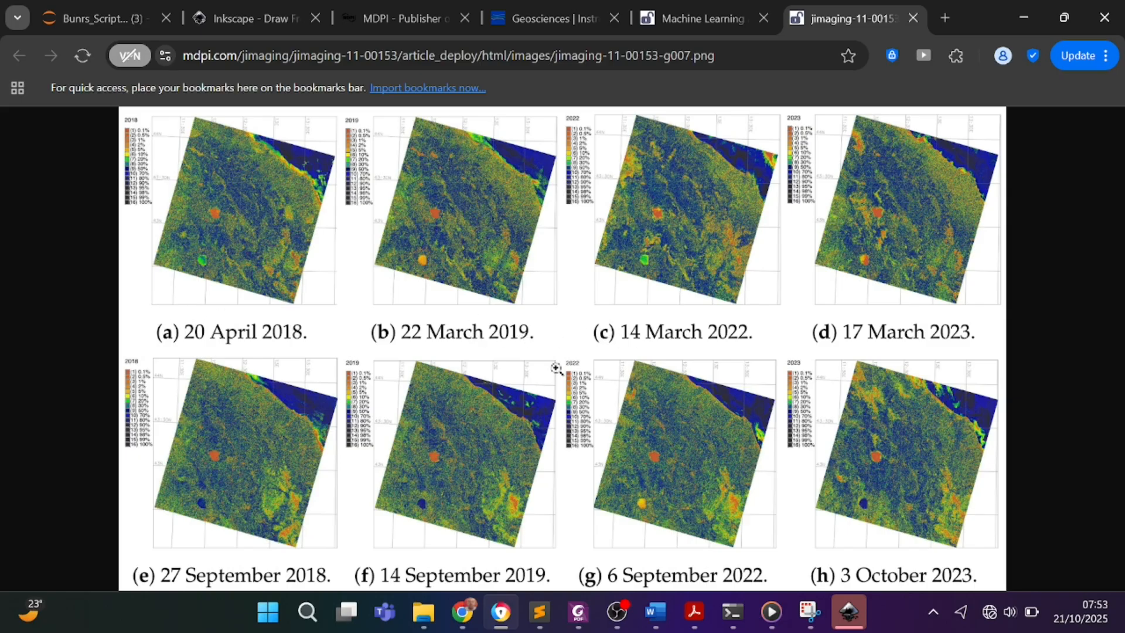
{"action": "left_click", "coordinate": [573, 298]}
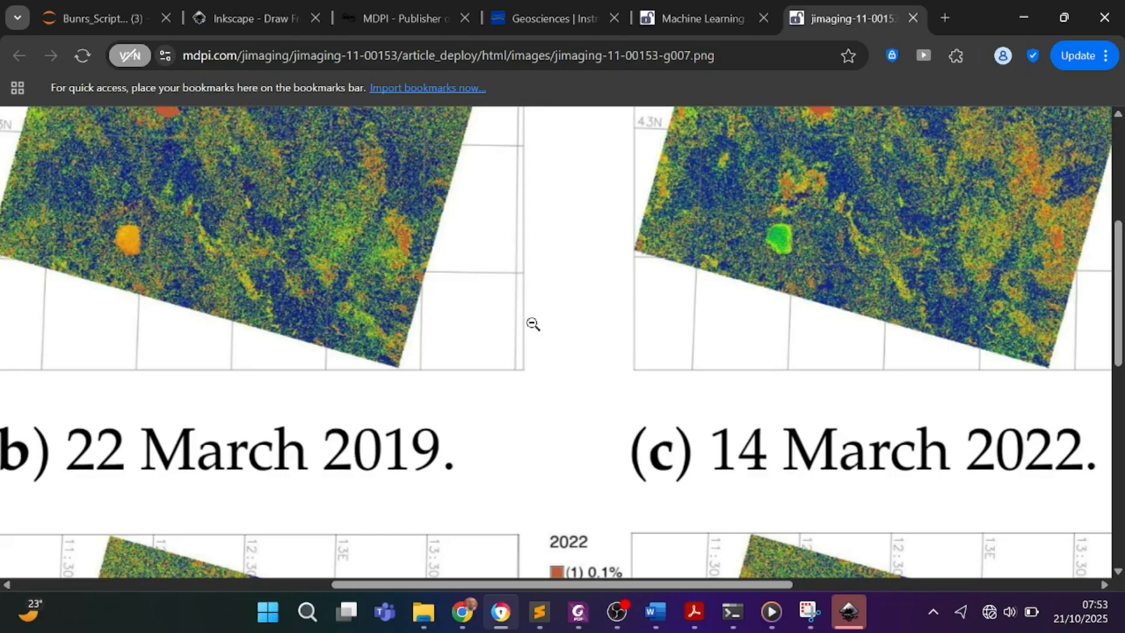
{"action": "scroll", "coordinate": [533, 319], "scroll_direction": "down", "scroll_amount": 6}
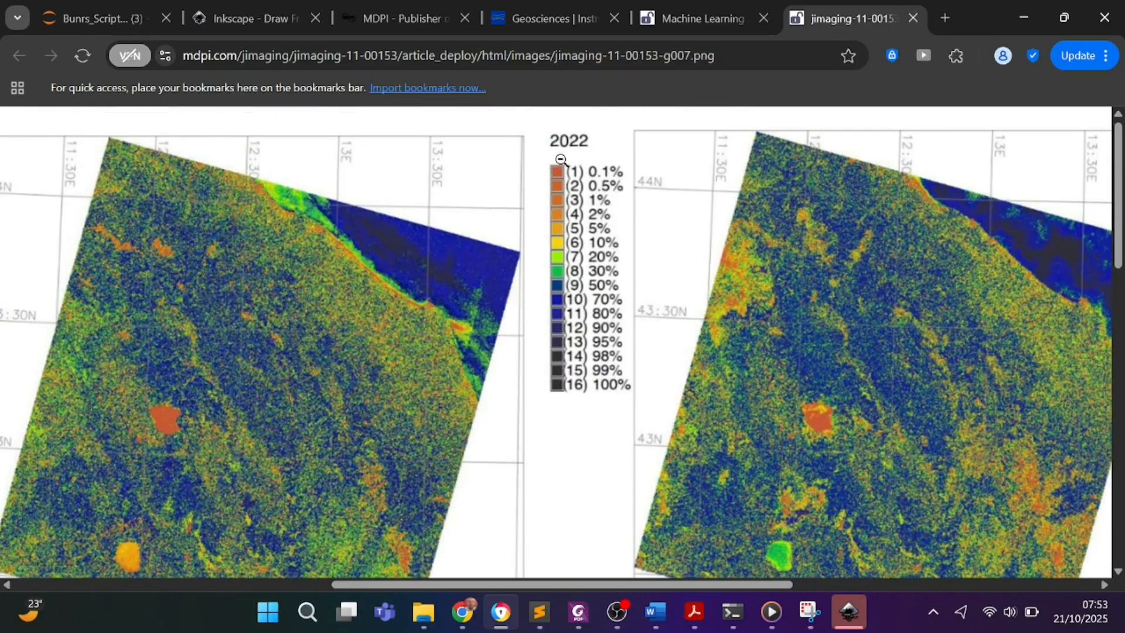
{"action": "key", "text": "ctrl+shift+Tab"}
{"action": "left_click_drag", "start_coordinate": [427, 484], "coordinate": [464, 510]}
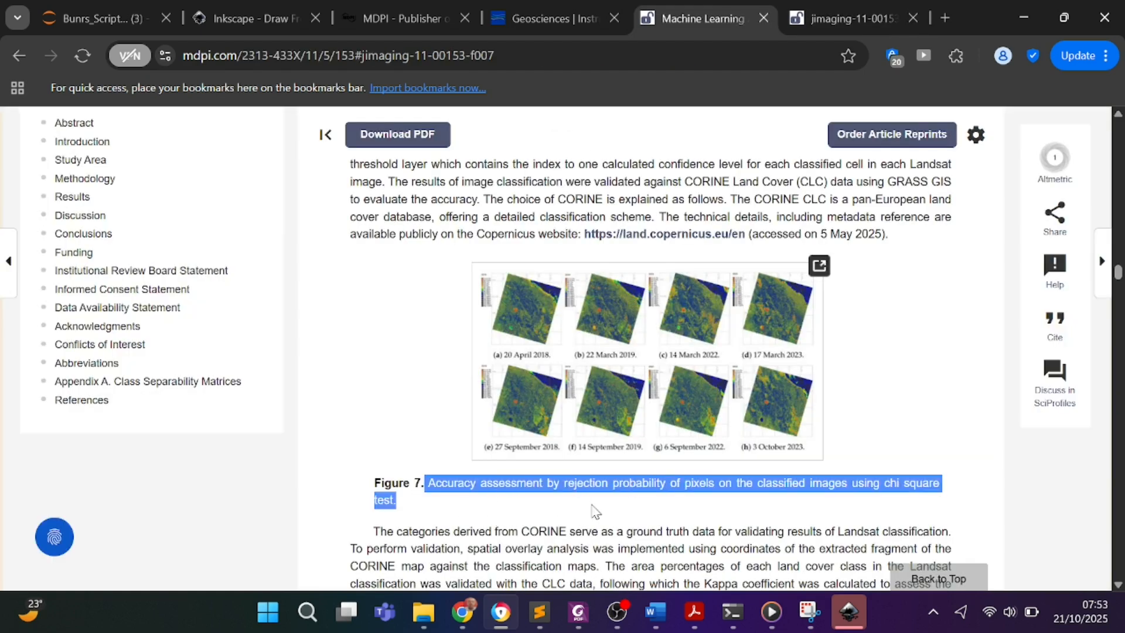
{"action": "left_click", "coordinate": [671, 510]}
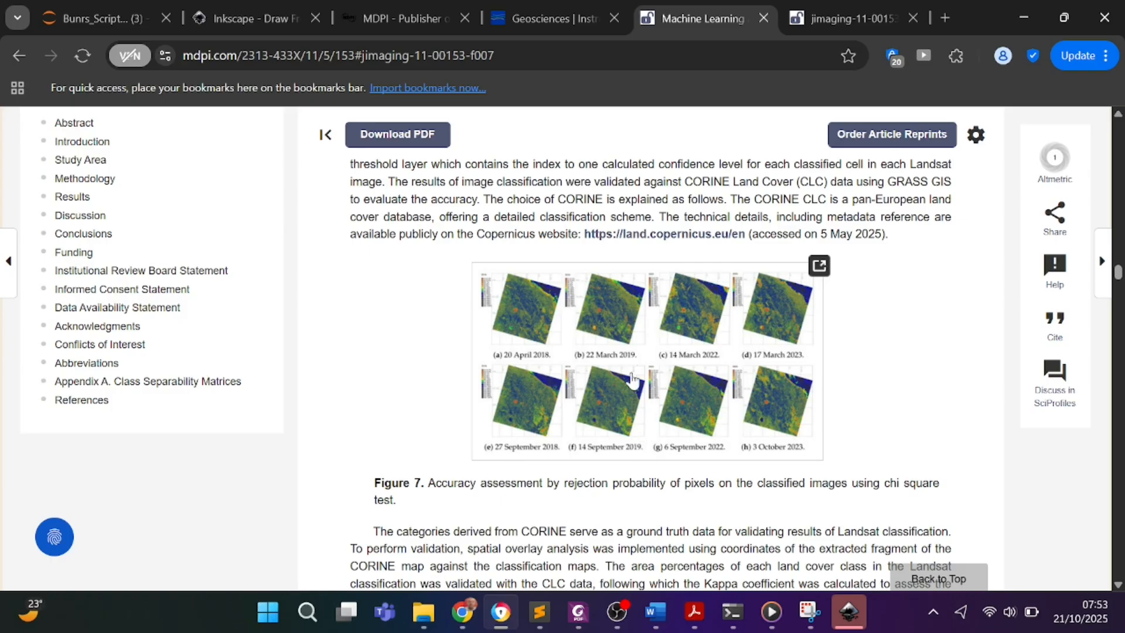
Return to the blank Inkscape document and narrow the docked dialog area to give the canvas more room
{"action": "left_click", "coordinate": [848, 616]}
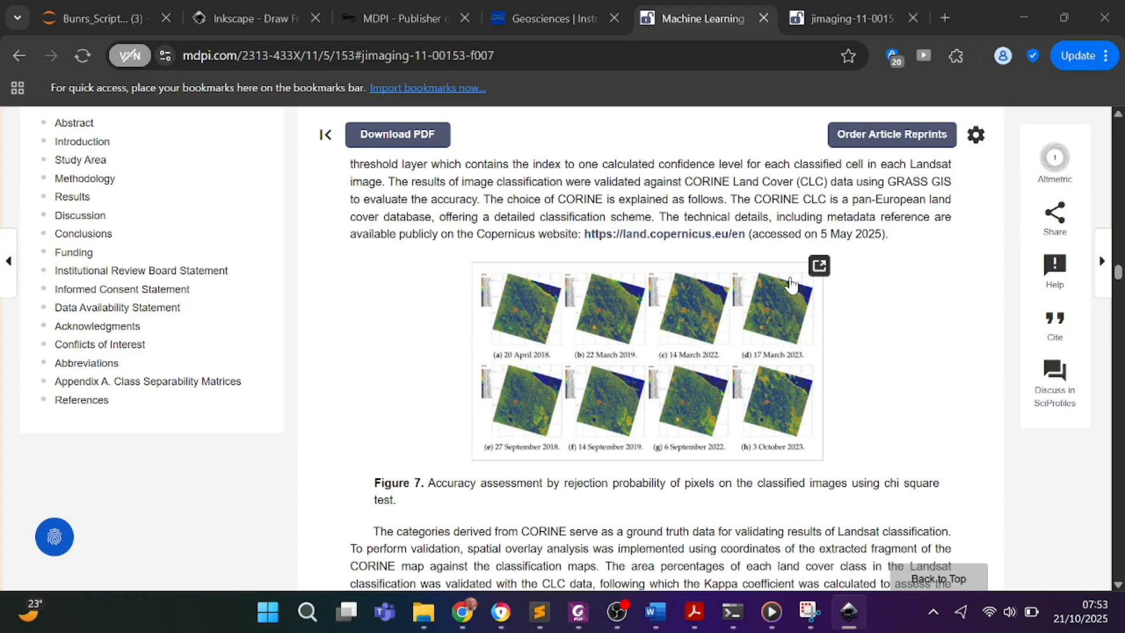
{"action": "left_click", "coordinate": [1016, 14]}
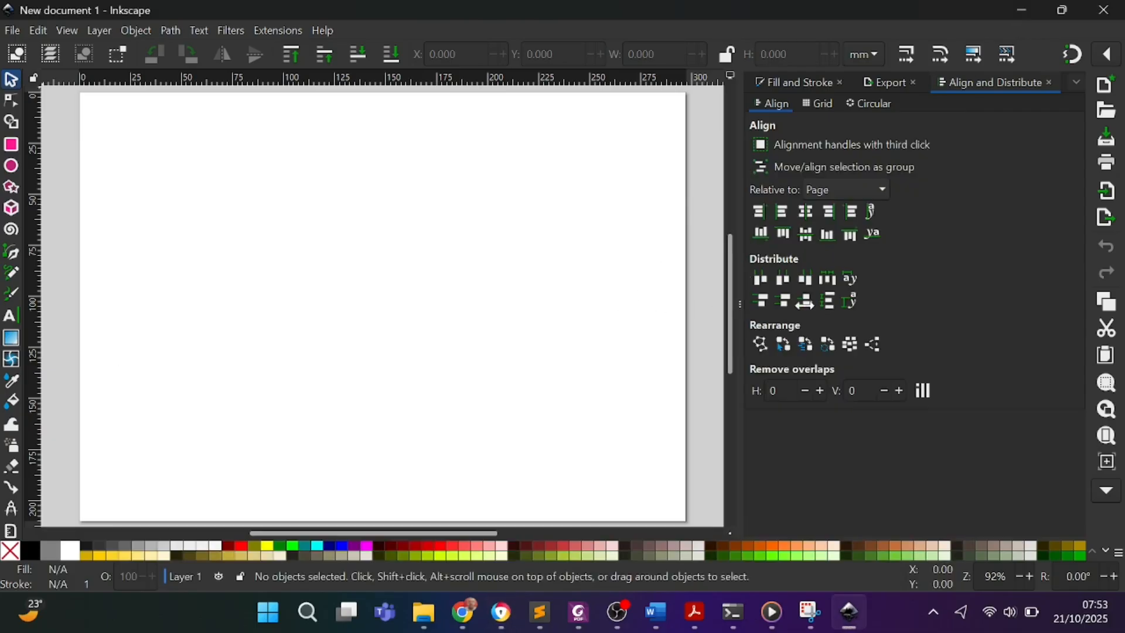
{"action": "left_click_drag", "start_coordinate": [736, 302], "coordinate": [822, 311]}
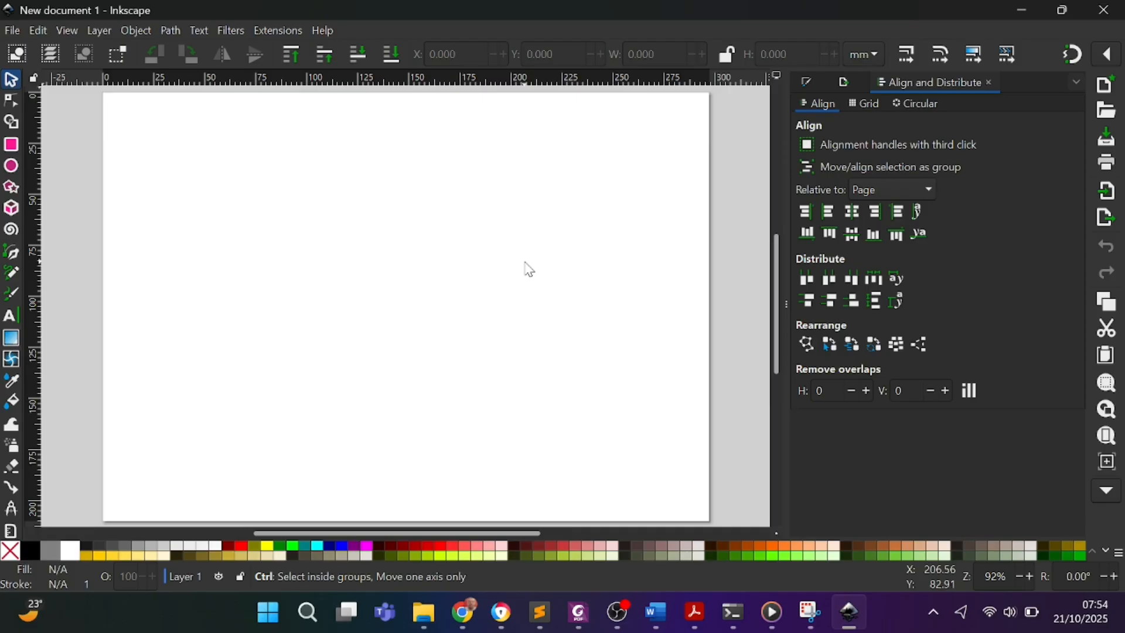
{"action": "scroll", "coordinate": [525, 270], "scroll_direction": "down", "scroll_amount": 1, "text": "ctrl"}
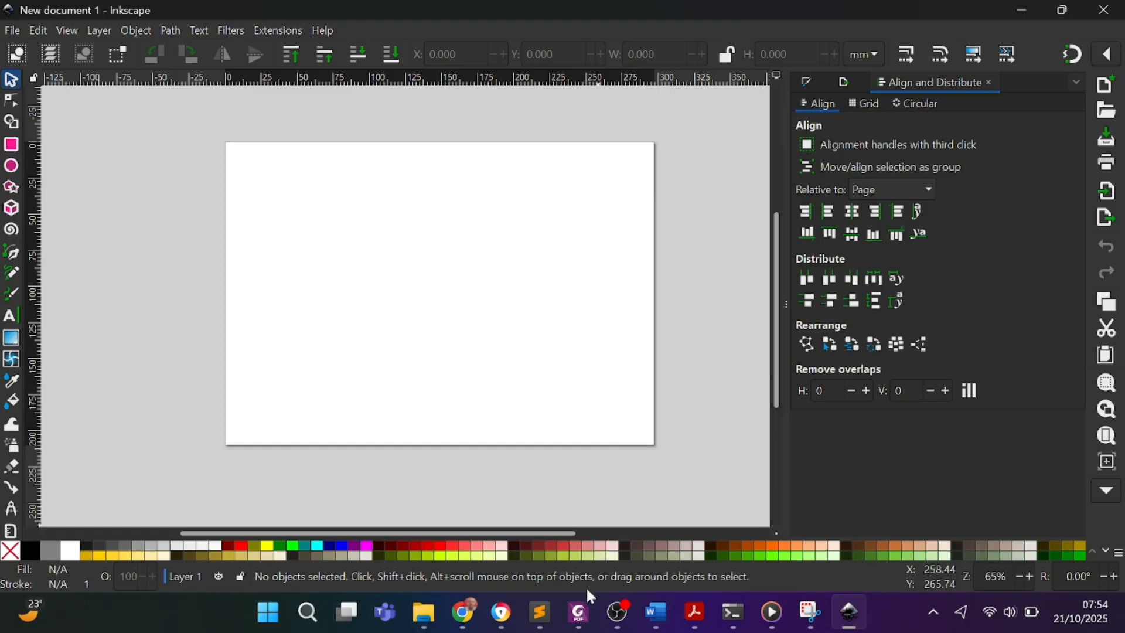
Switch to Foxit PhantomPDF and copy the Figure 7 map image (f) 14 September 2019 from jimaging-11-00153.pdf
{"action": "left_click", "coordinate": [583, 619]}
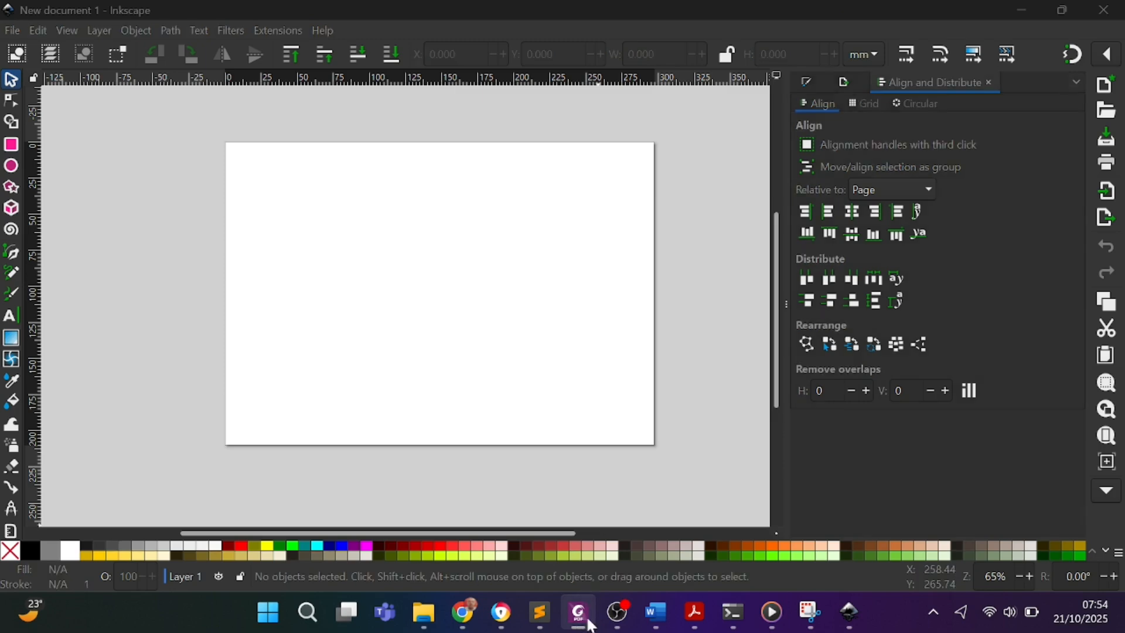
{"action": "left_click", "coordinate": [579, 612]}
{"action": "left_click", "coordinate": [575, 526]}
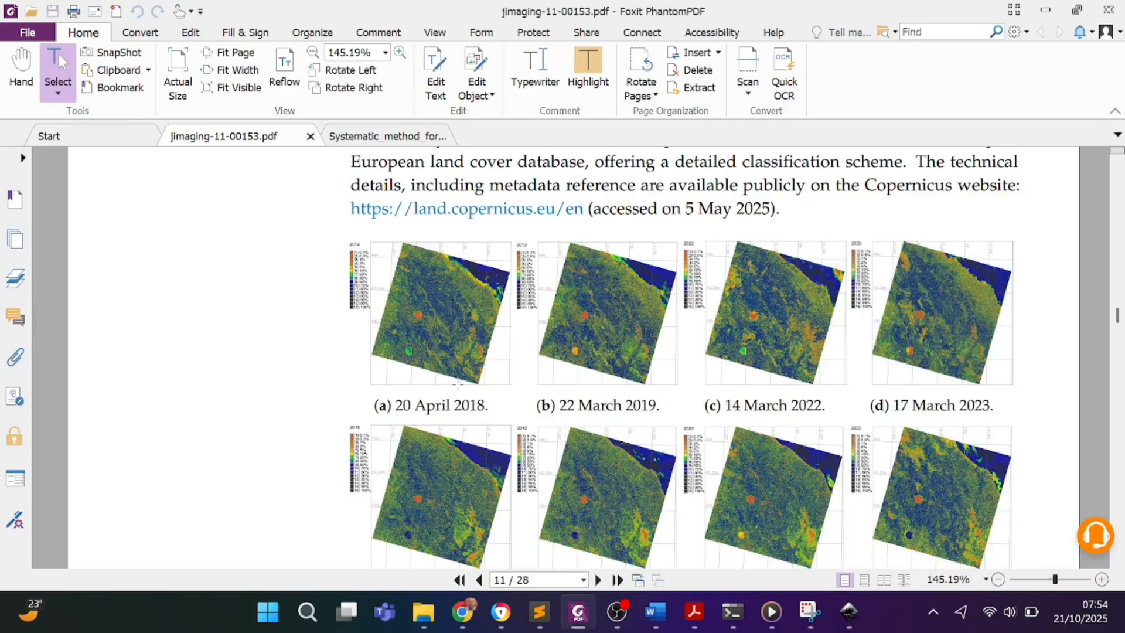
{"action": "scroll", "coordinate": [457, 375], "scroll_direction": "down", "scroll_amount": 3}
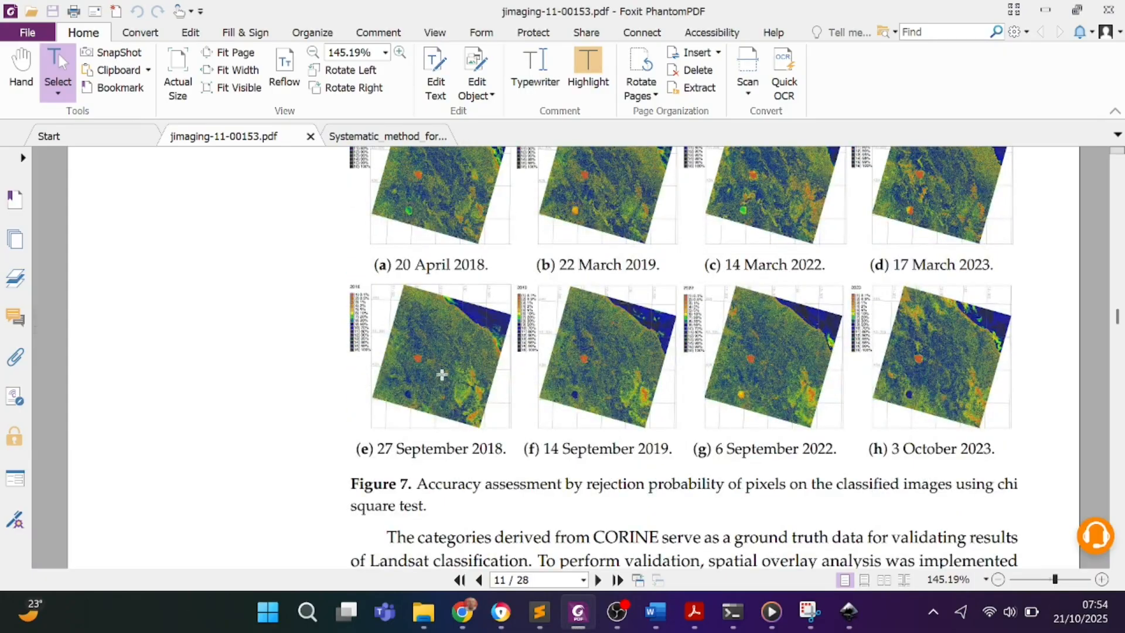
{"action": "scroll", "coordinate": [442, 374], "scroll_direction": "up", "scroll_amount": 3}
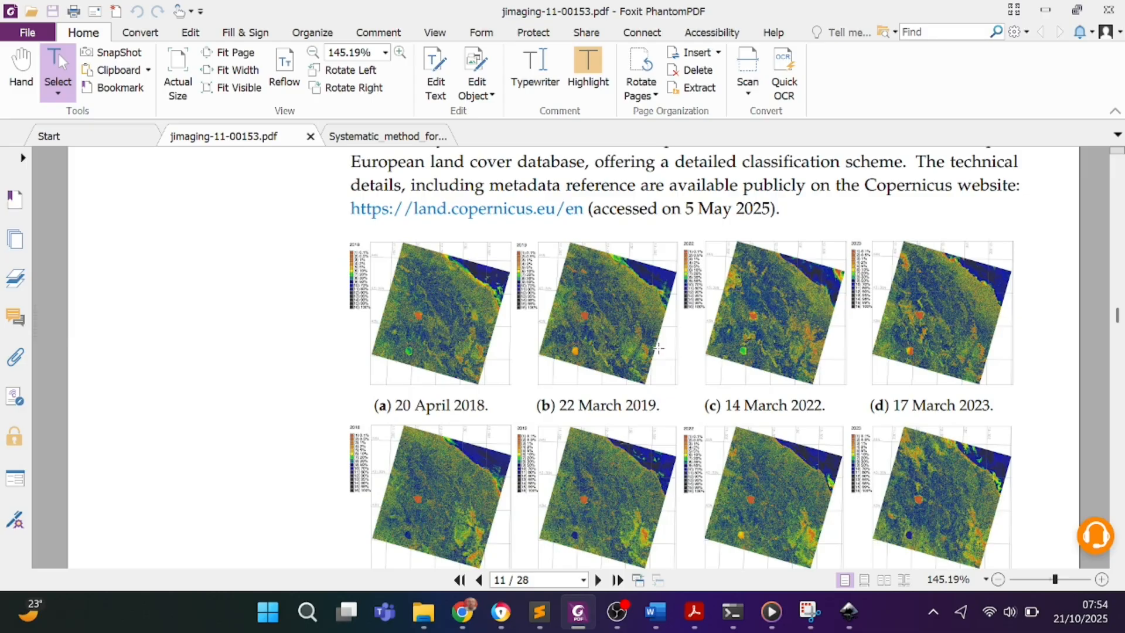
{"action": "scroll", "coordinate": [724, 387], "scroll_direction": "down", "scroll_amount": 2}
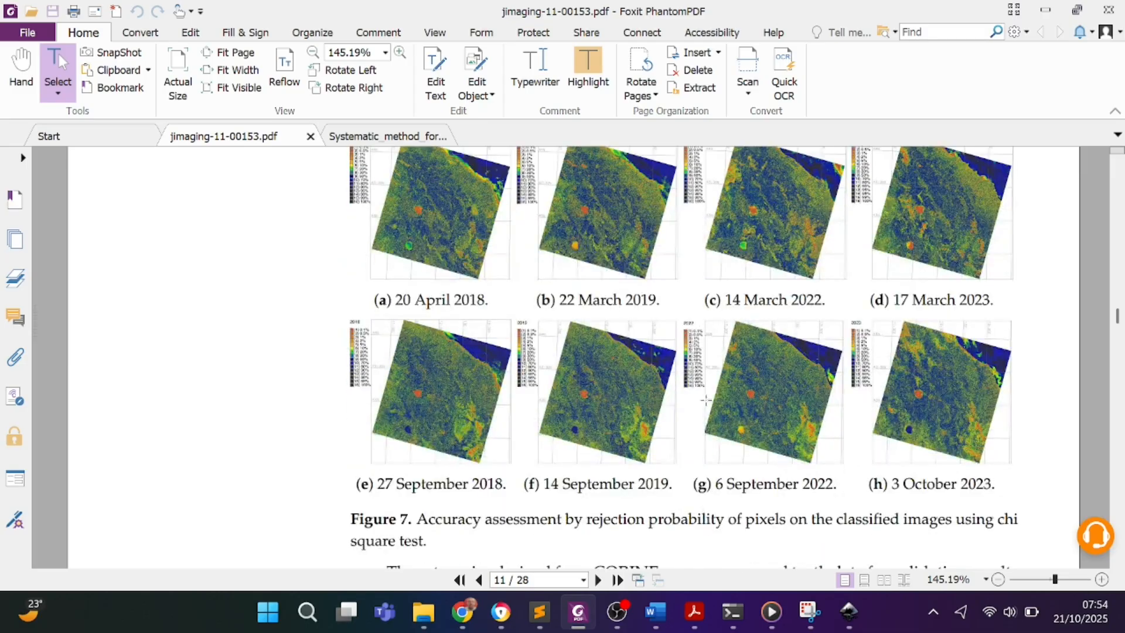
{"action": "left_click", "coordinate": [579, 372]}
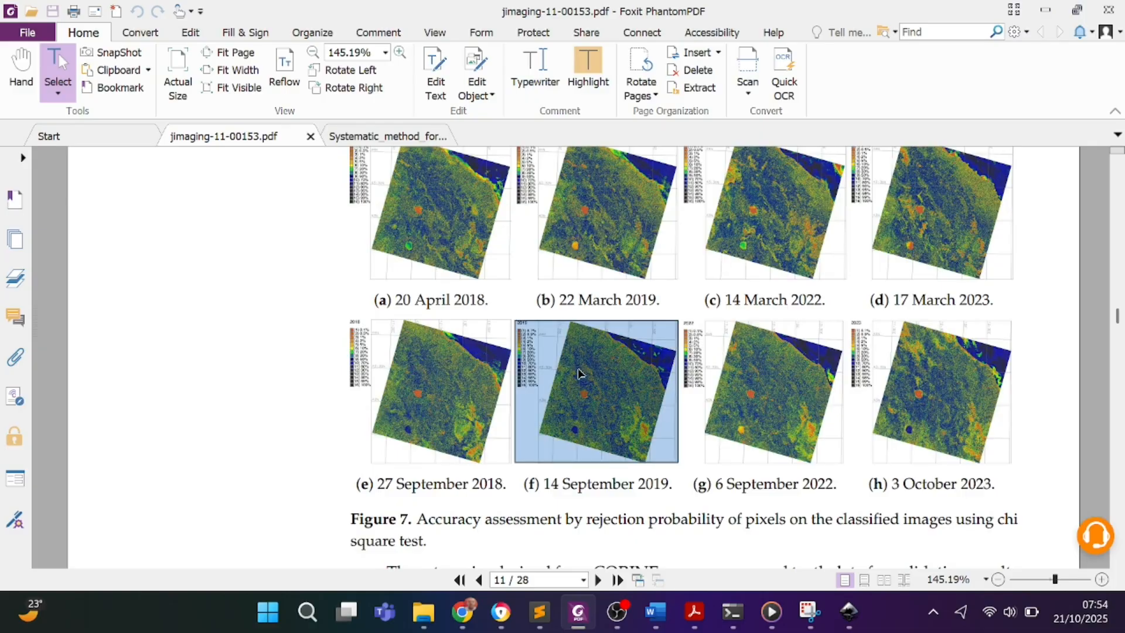
{"action": "right_click", "coordinate": [579, 373]}
{"action": "left_click", "coordinate": [615, 380]}
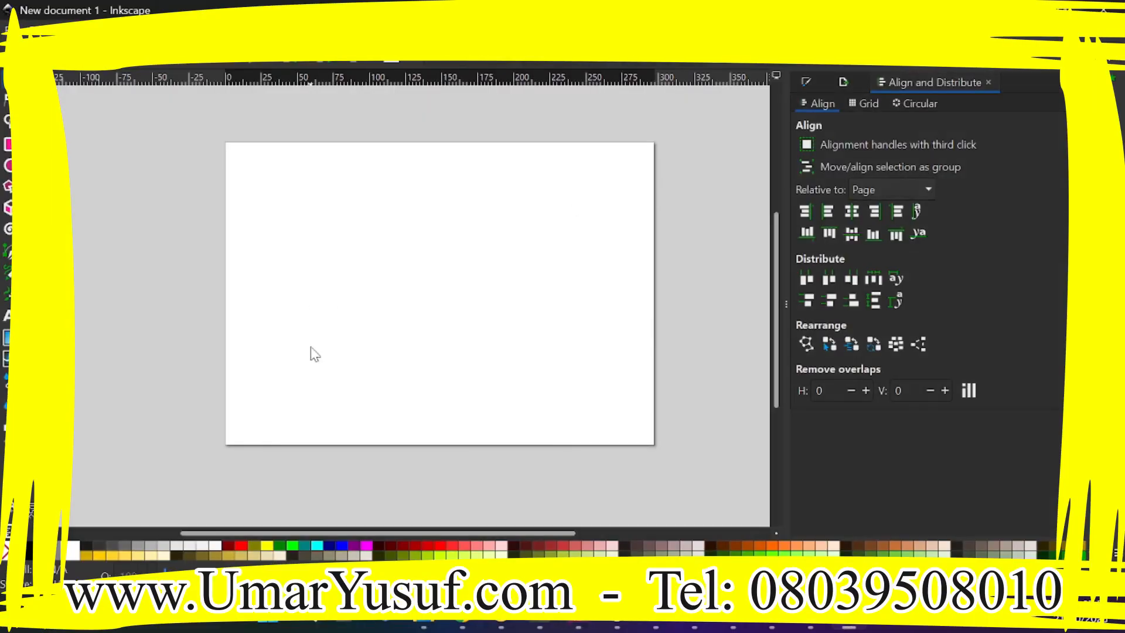
Paste the copied map image into the Inkscape document and move it partly off the page, to about X -135.5, Y 15.9 mm
{"action": "key", "text": "ctrl+v"}
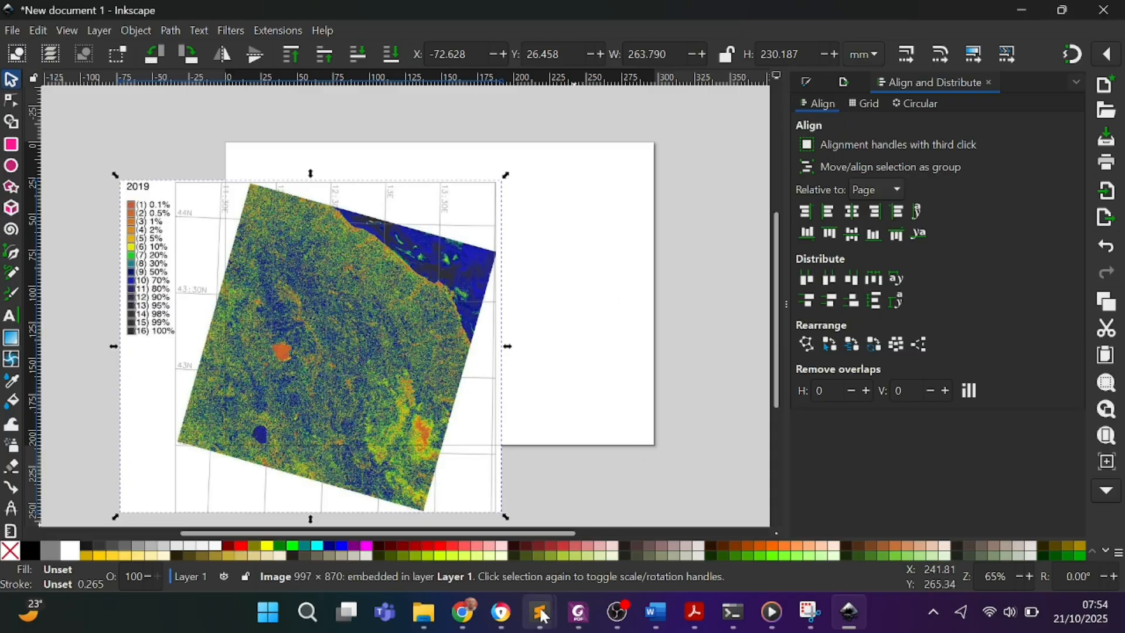
{"action": "mouse_move", "coordinate": [539, 614]}
{"action": "left_click", "coordinate": [447, 503]}
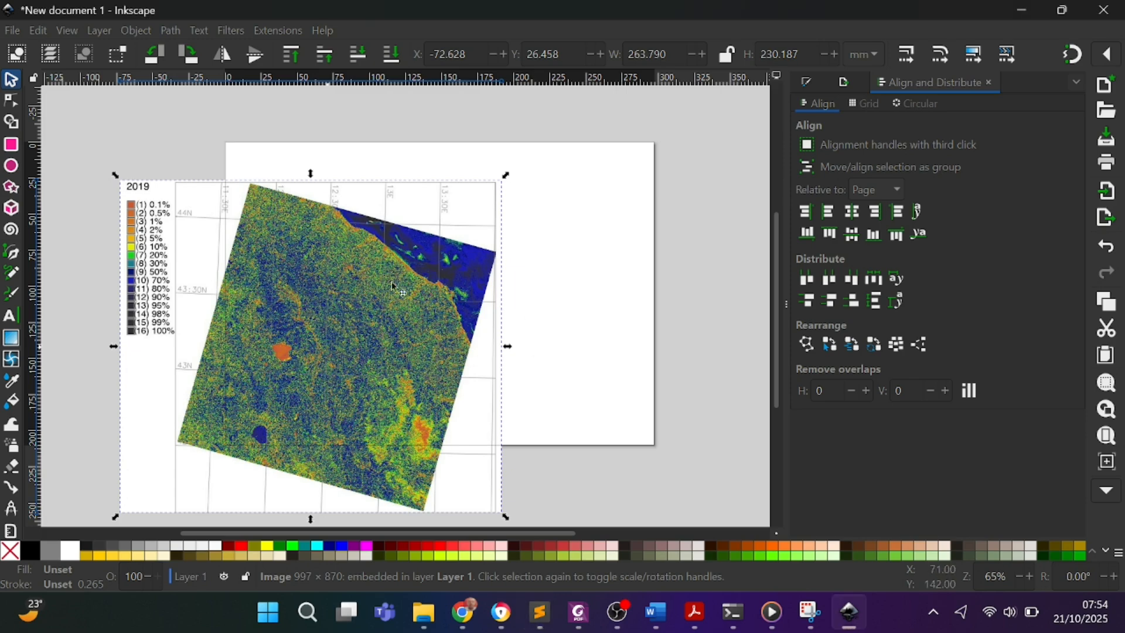
{"action": "left_click_drag", "start_coordinate": [312, 299], "coordinate": [221, 284]}
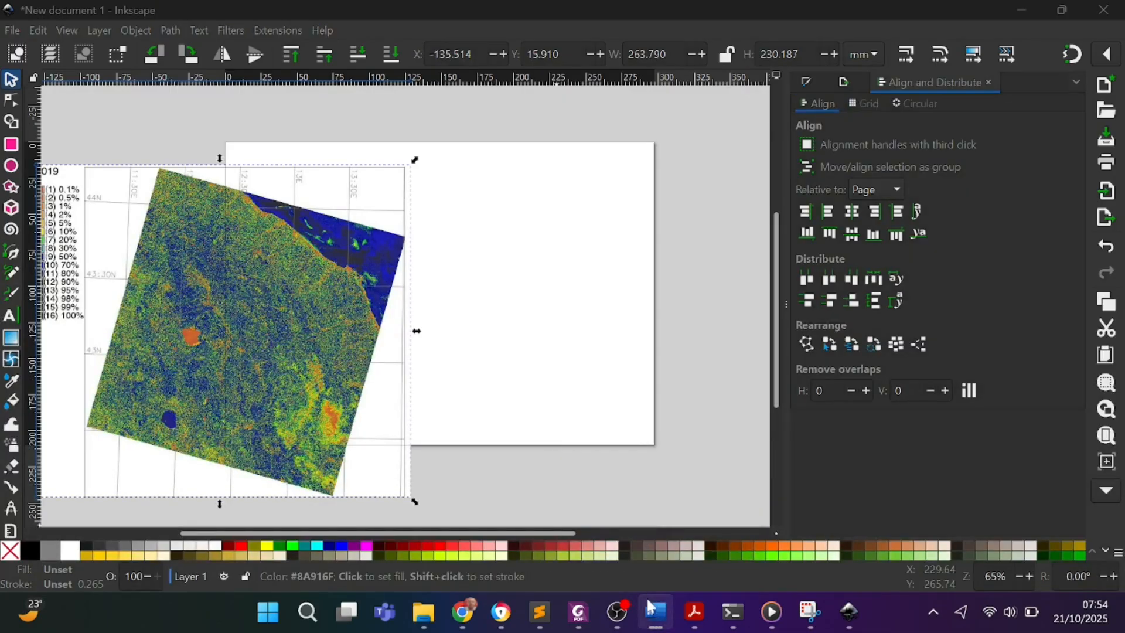
Minimise the Inkscape and Sublime Text windows to show the desktop
{"action": "mouse_move", "coordinate": [654, 612]}
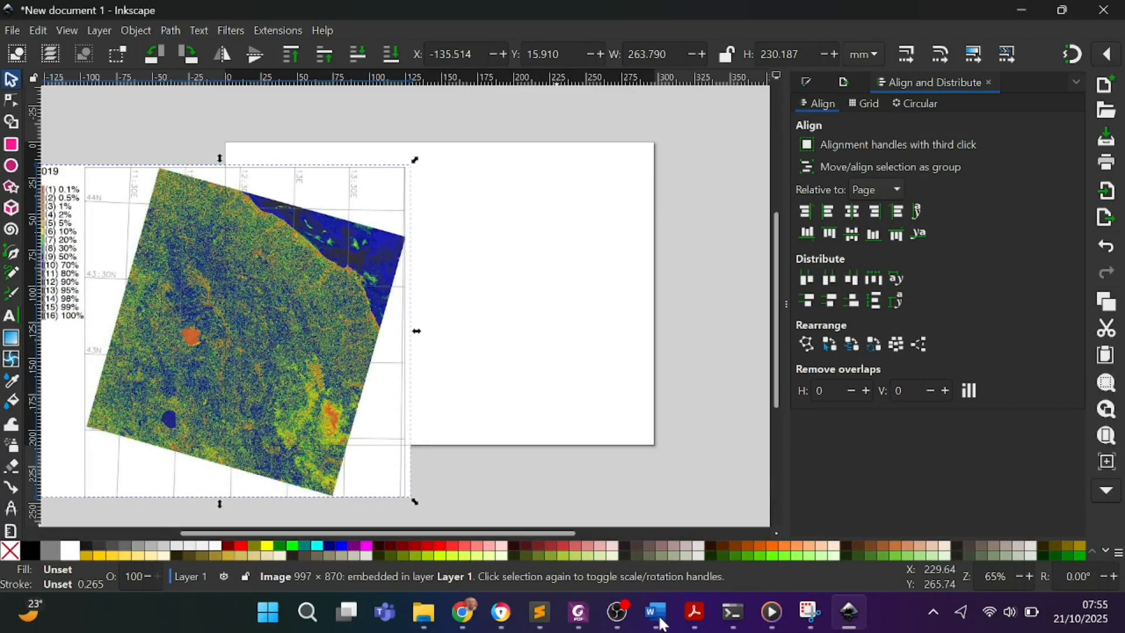
{"action": "left_click", "coordinate": [1023, 12]}
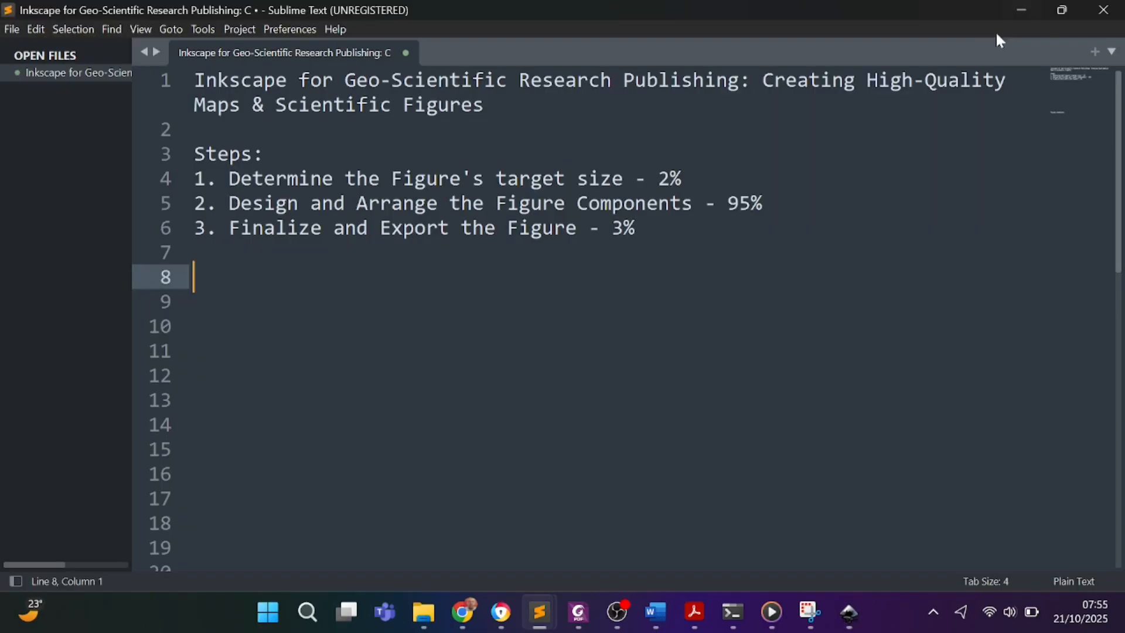
{"action": "left_click", "coordinate": [1024, 11]}
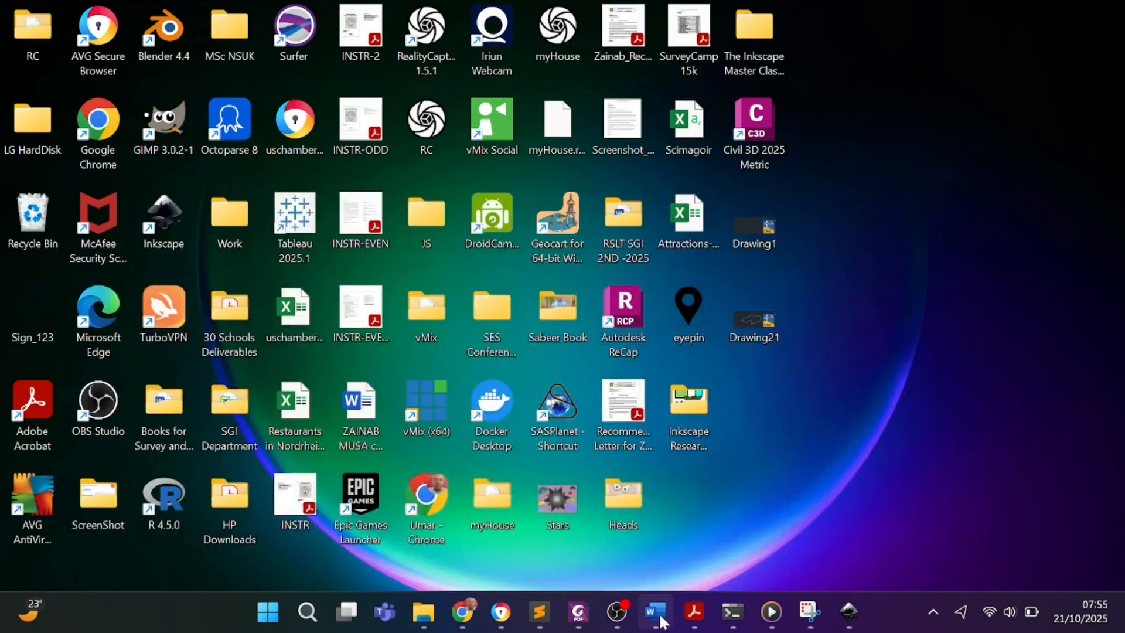
Switch to the Document2 template in Word and select the blank crossed placeholder (a) of Figure 2 for copying
{"action": "left_click", "coordinate": [660, 622]}
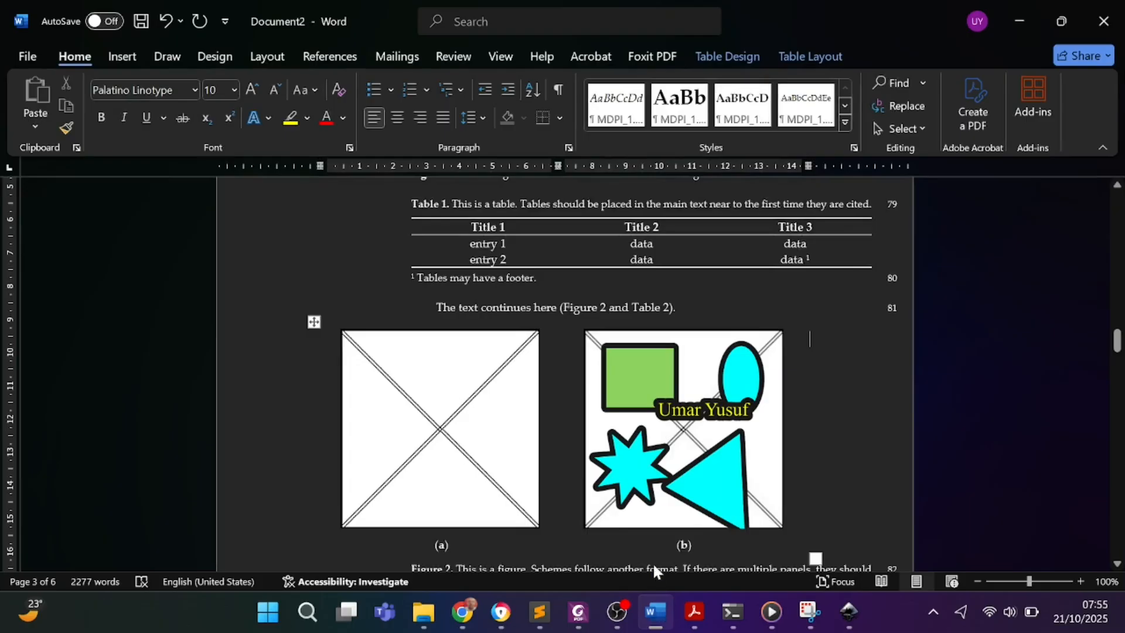
{"action": "left_click", "coordinate": [475, 409]}
{"action": "scroll", "coordinate": [569, 404], "scroll_direction": "down", "scroll_amount": 1}
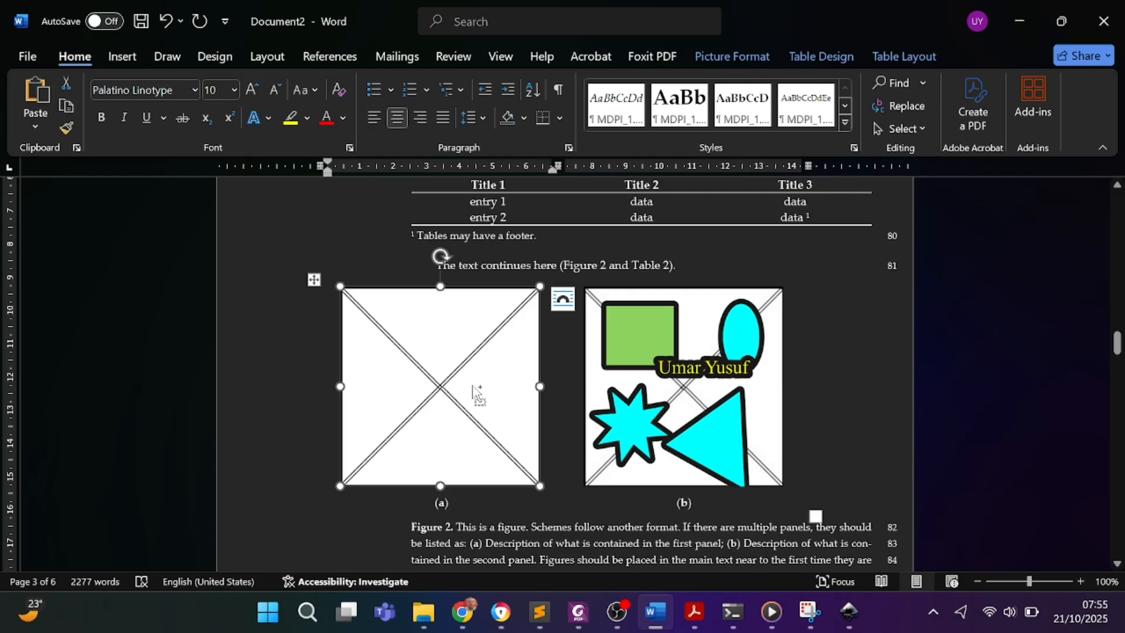
{"action": "scroll", "coordinate": [498, 394], "scroll_direction": "down", "scroll_amount": 2}
{"action": "scroll", "coordinate": [513, 391], "scroll_direction": "up", "scroll_amount": 3}
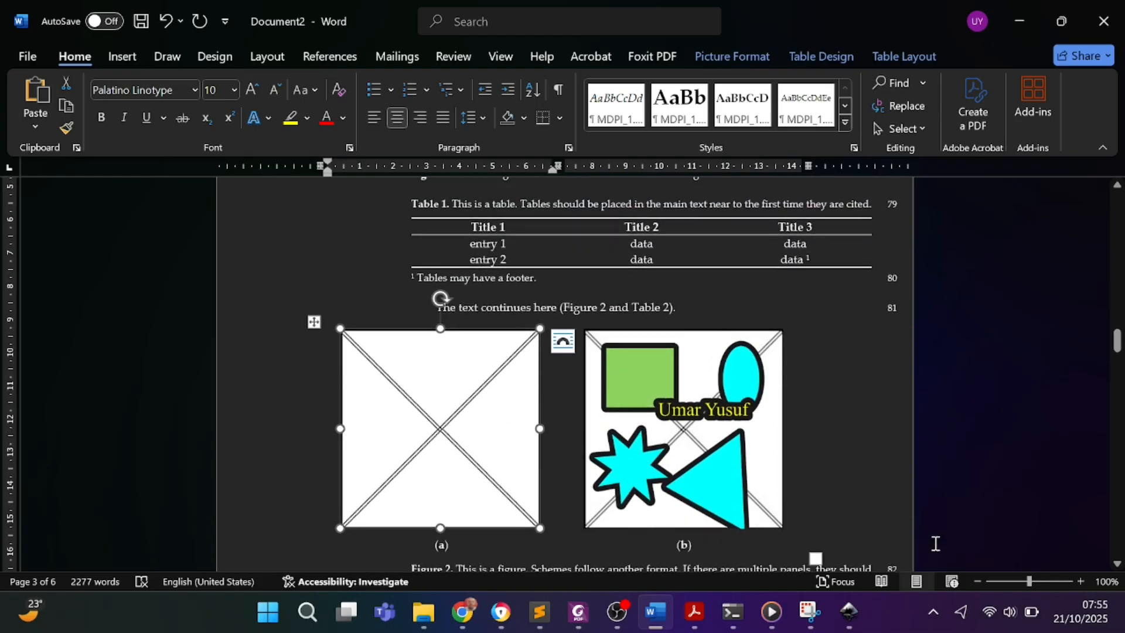
Return to Inkscape and paste the placeholder off the page on its right side, at about X 346.4, Y 67.6 mm
{"action": "left_click", "coordinate": [847, 614]}
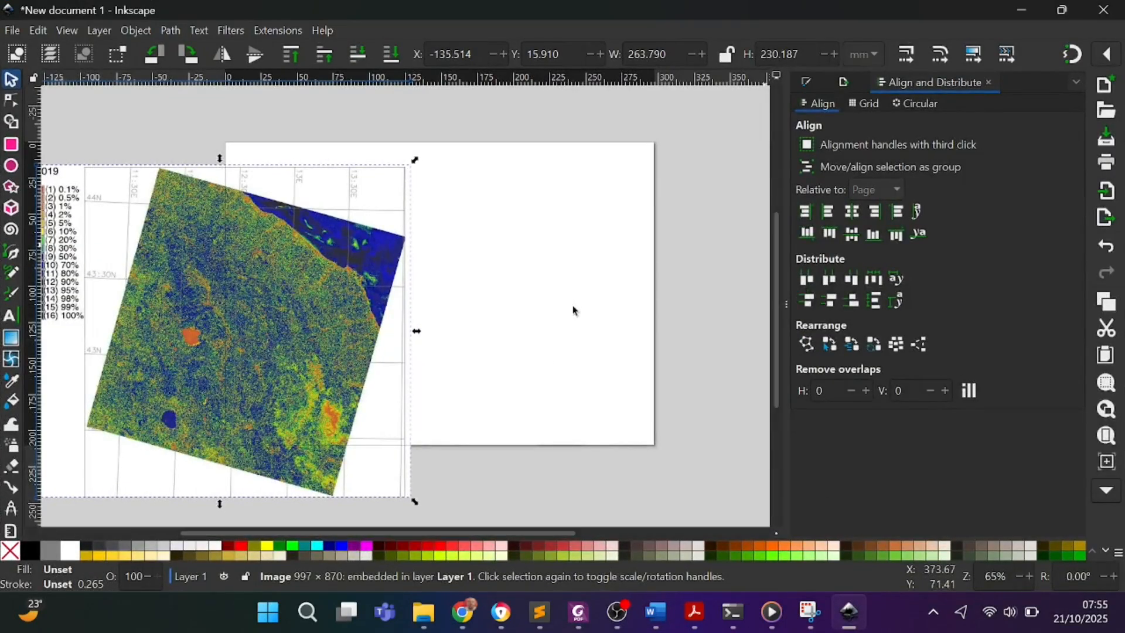
{"action": "key", "text": "ctrl+v"}
{"action": "left_click_drag", "start_coordinate": [572, 306], "coordinate": [707, 262]}
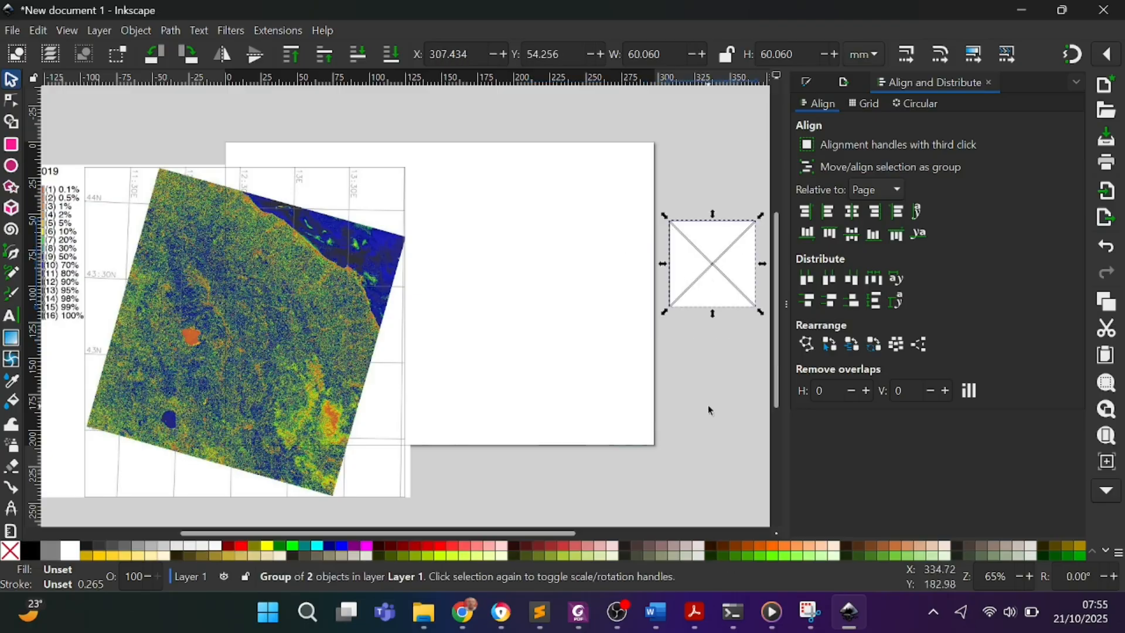
{"action": "left_click_drag", "start_coordinate": [536, 531], "coordinate": [674, 530]}
{"action": "left_click_drag", "start_coordinate": [460, 257], "coordinate": [516, 277]}
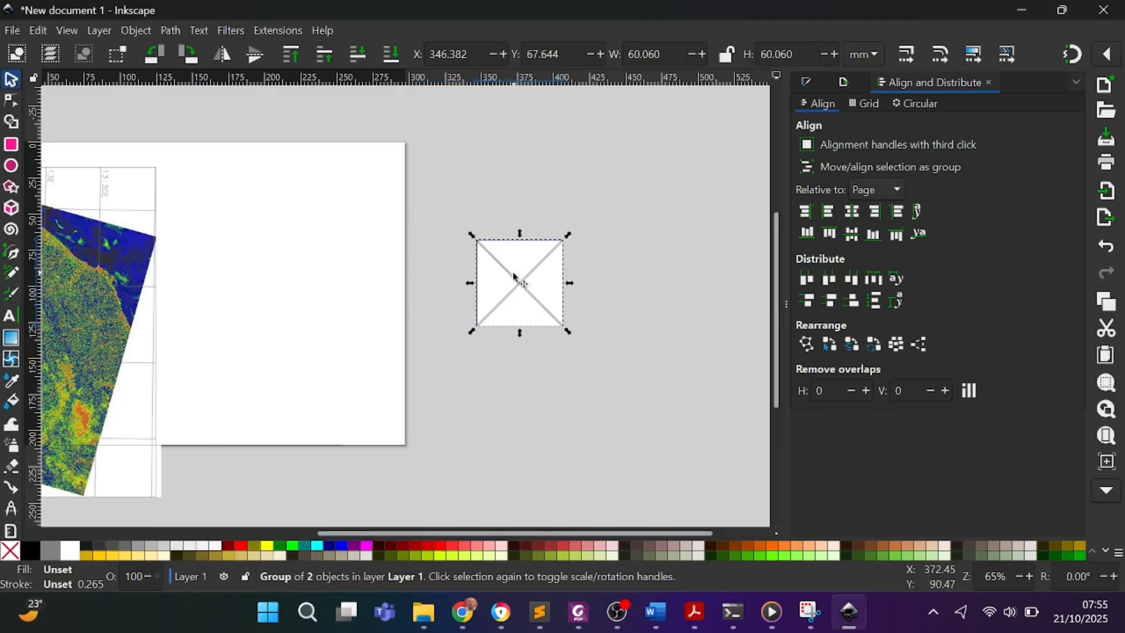
Check the width and height of the pasted placeholder group in millimetres
{"action": "left_click", "coordinate": [576, 54]}
{"action": "left_click_drag", "start_coordinate": [671, 54], "coordinate": [634, 59]}
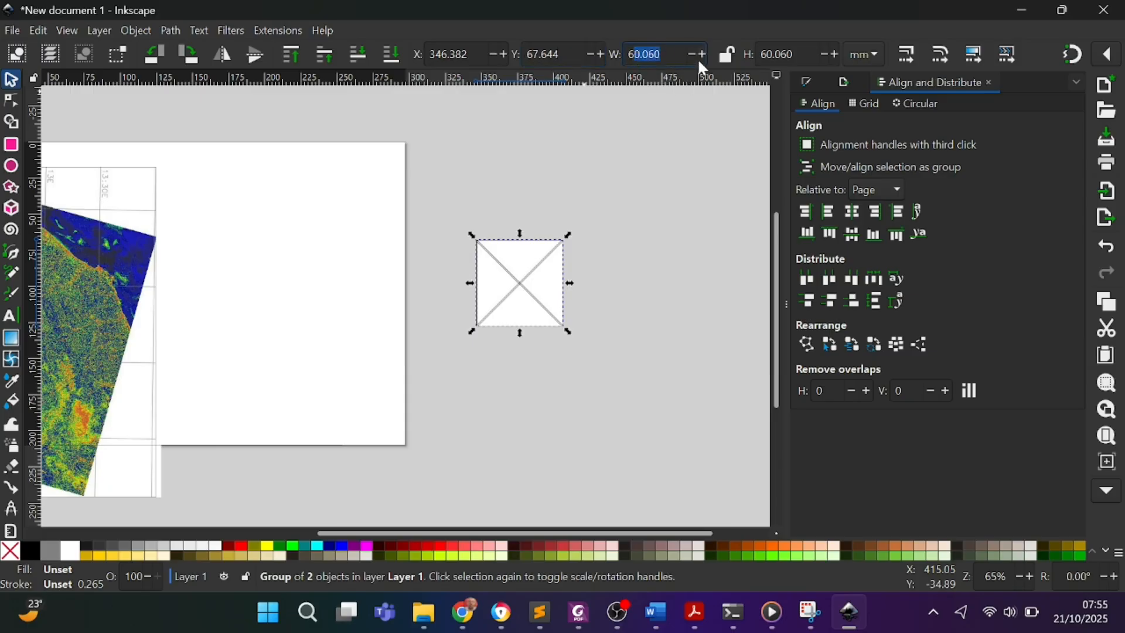
{"action": "left_click_drag", "start_coordinate": [801, 54], "coordinate": [761, 56]}
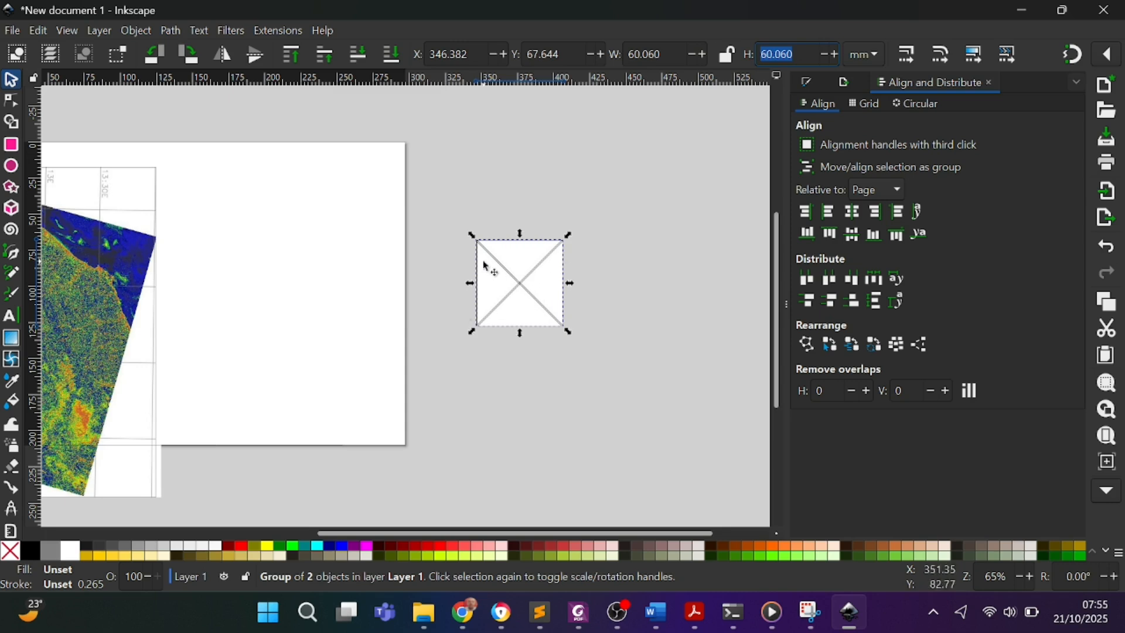
{"action": "left_click_drag", "start_coordinate": [662, 52], "coordinate": [625, 55]}
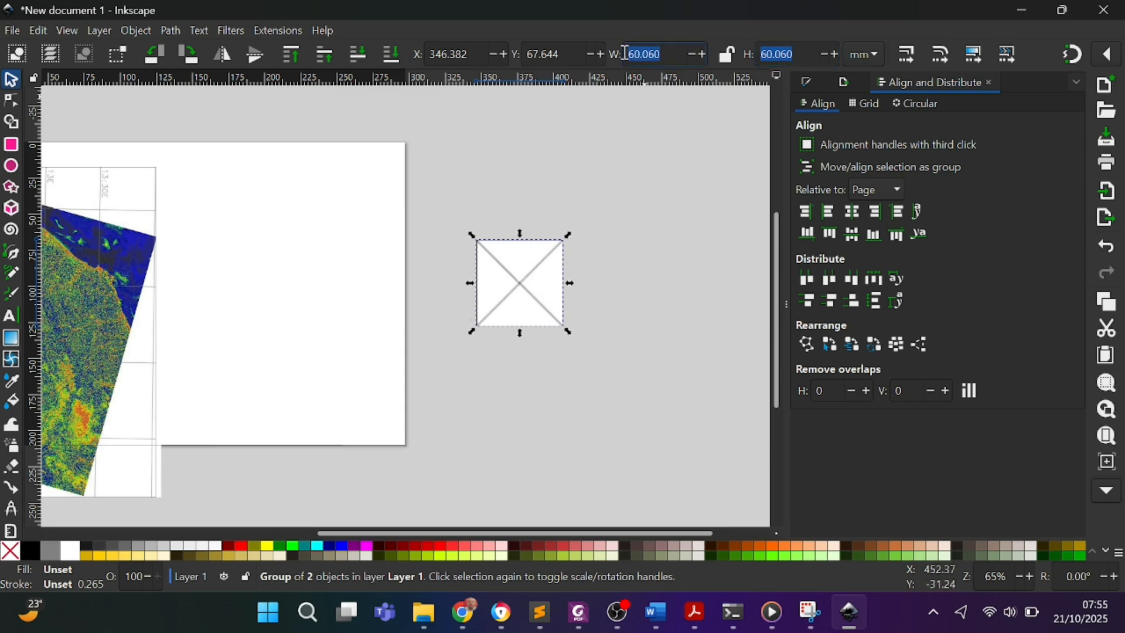
{"action": "key", "text": "Tab"}
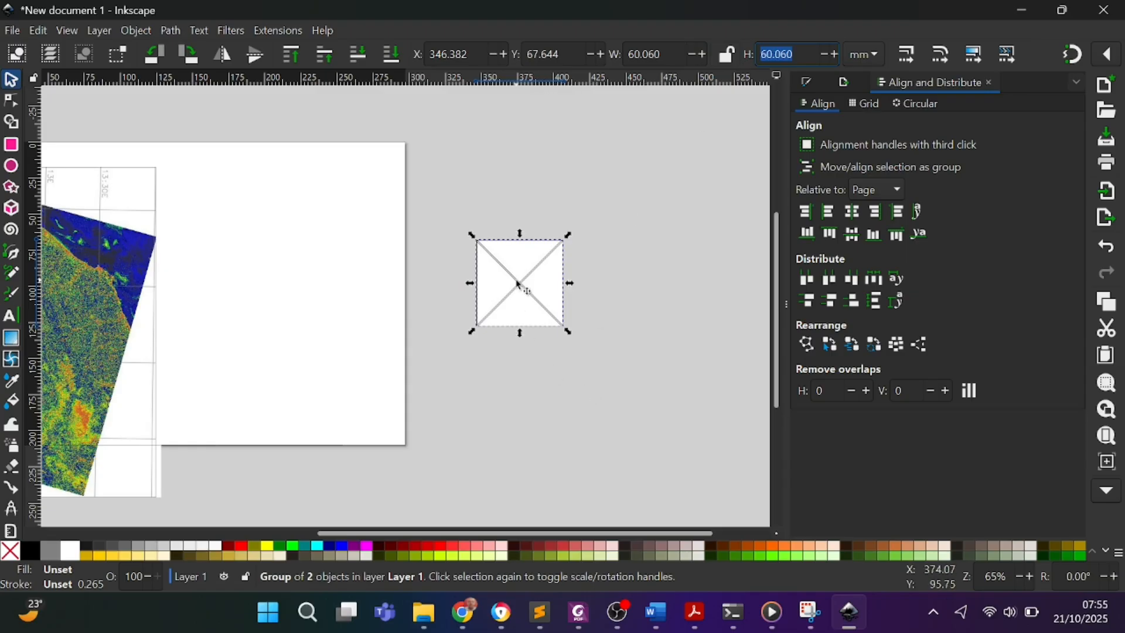
Remove the placeholder graphic from the canvas and clear the selection
{"action": "key", "text": "BackSpace"}
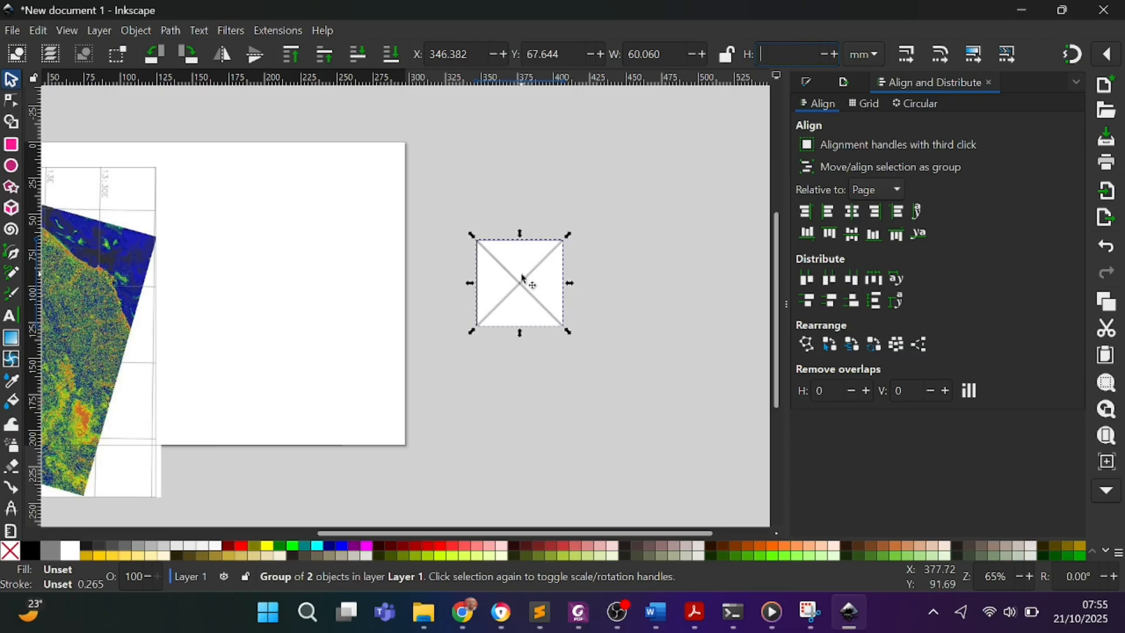
{"action": "type", "text": "0"}
{"action": "key", "text": "Return"}
{"action": "left_click", "coordinate": [563, 340]}
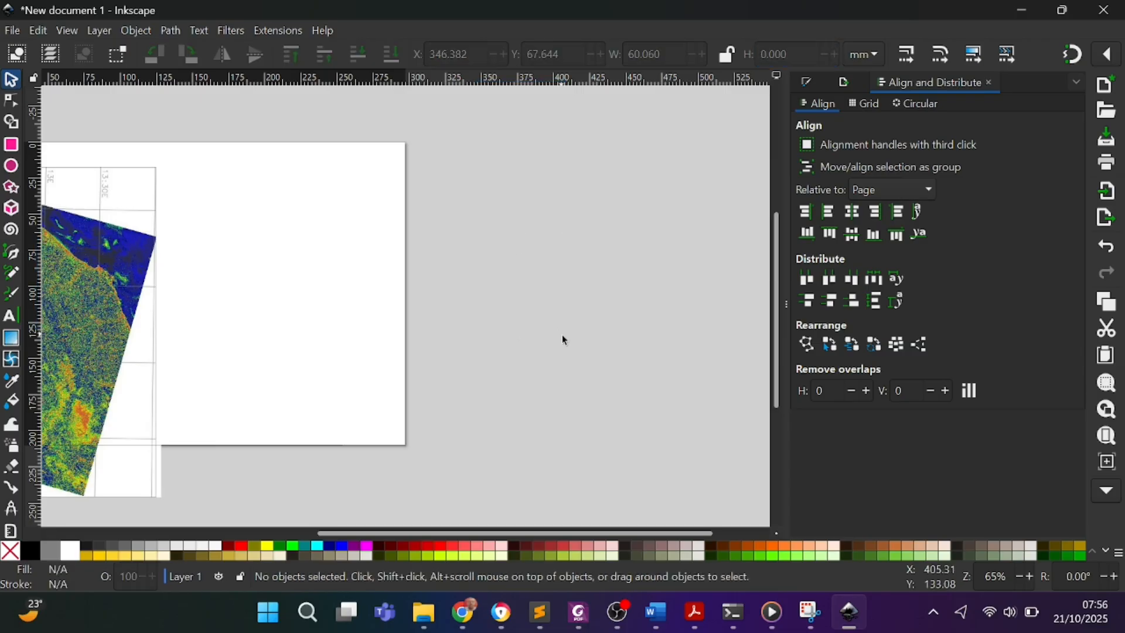
Move the map image completely off the page to its left, to about X -274.3, Y 0.1 mm
{"action": "left_click_drag", "start_coordinate": [585, 533], "coordinate": [428, 532]}
{"action": "left_click", "coordinate": [256, 337]}
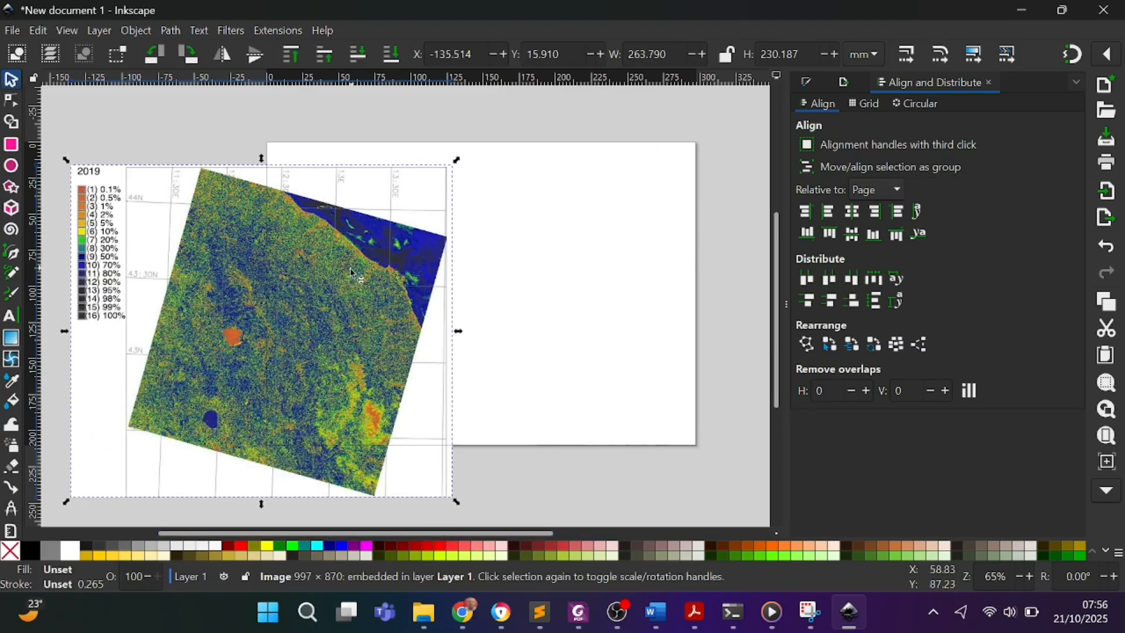
{"action": "mouse_move", "coordinate": [157, 282]}
{"action": "left_mouse_down"}
{"action": "mouse_move", "coordinate": [430, 275]}
{"action": "mouse_move", "coordinate": [171, 282]}
{"action": "left_mouse_up"}
{"action": "left_click_drag", "start_coordinate": [529, 531], "coordinate": [420, 533]}
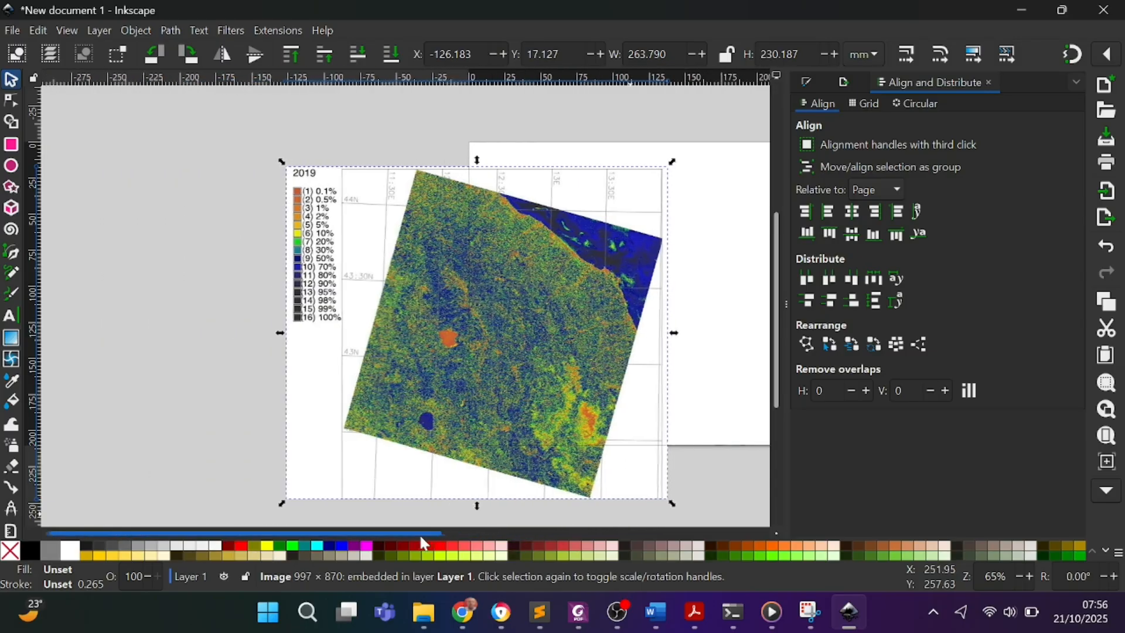
{"action": "left_click_drag", "start_coordinate": [504, 336], "coordinate": [293, 314]}
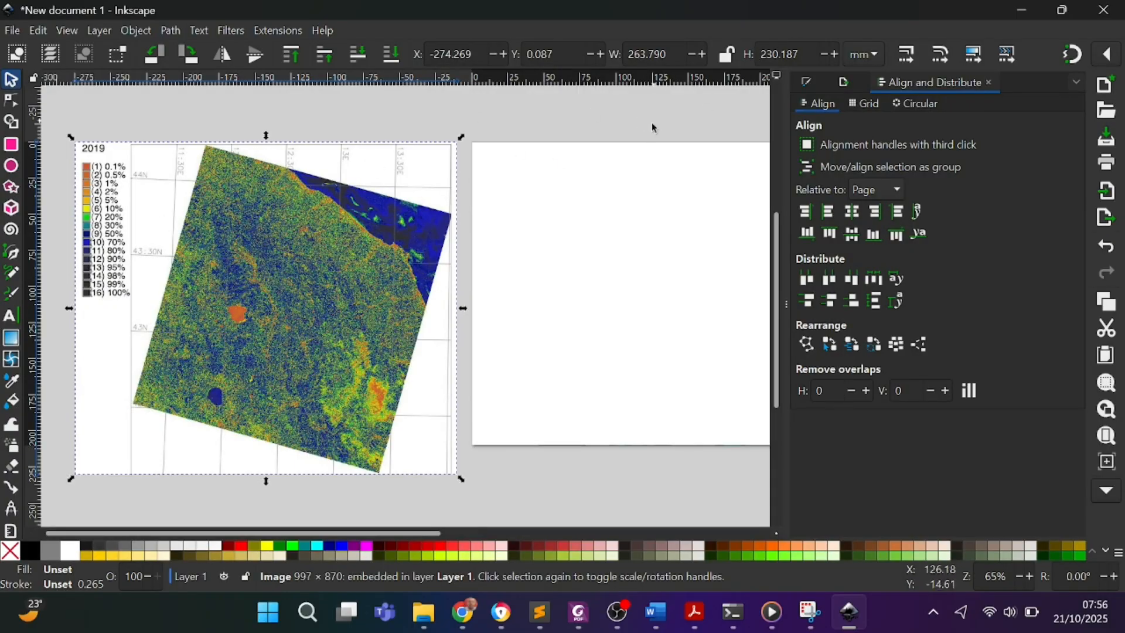
Resize the map image to 60 mm wide and 60 mm high and move it closer to the page, to about X -116, Y 36.6 mm
{"action": "left_click", "coordinate": [678, 46]}
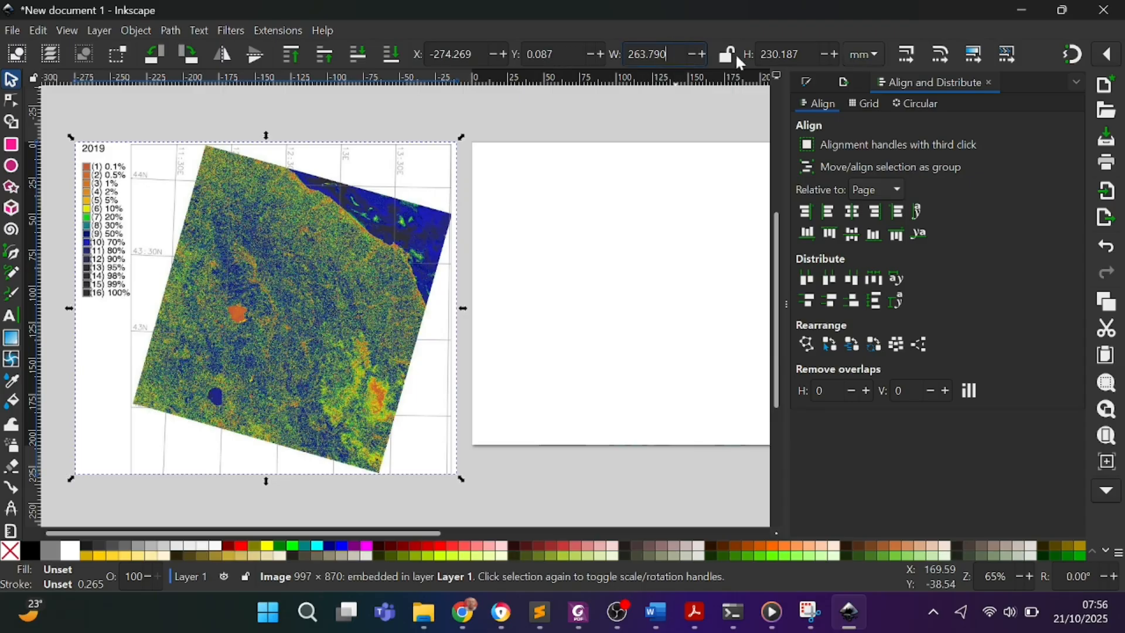
{"action": "left_click_drag", "start_coordinate": [685, 52], "coordinate": [617, 58]}
{"action": "type", "text": "60"}
{"action": "key", "text": "Return"}
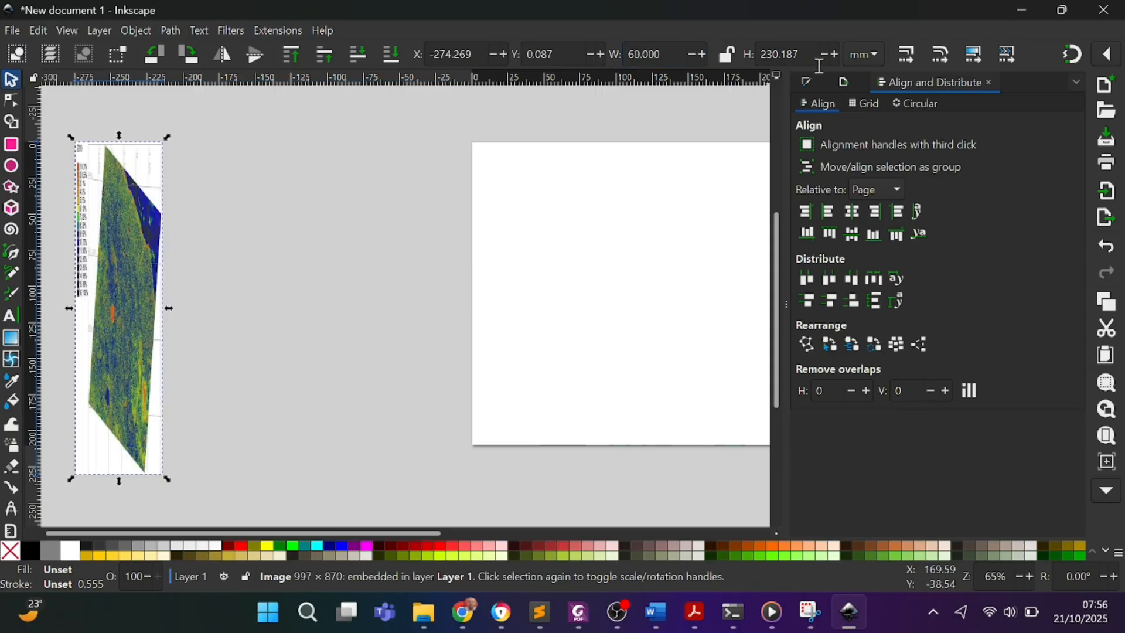
{"action": "left_click_drag", "start_coordinate": [810, 56], "coordinate": [756, 57]}
{"action": "type", "text": "60"}
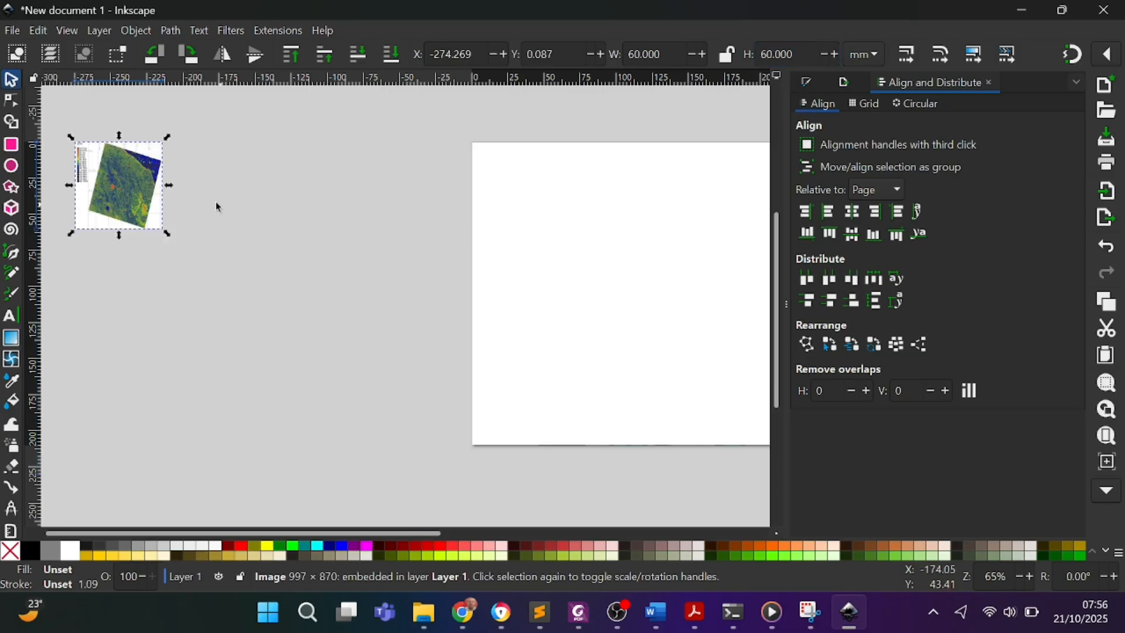
{"action": "left_click_drag", "start_coordinate": [109, 191], "coordinate": [337, 245]}
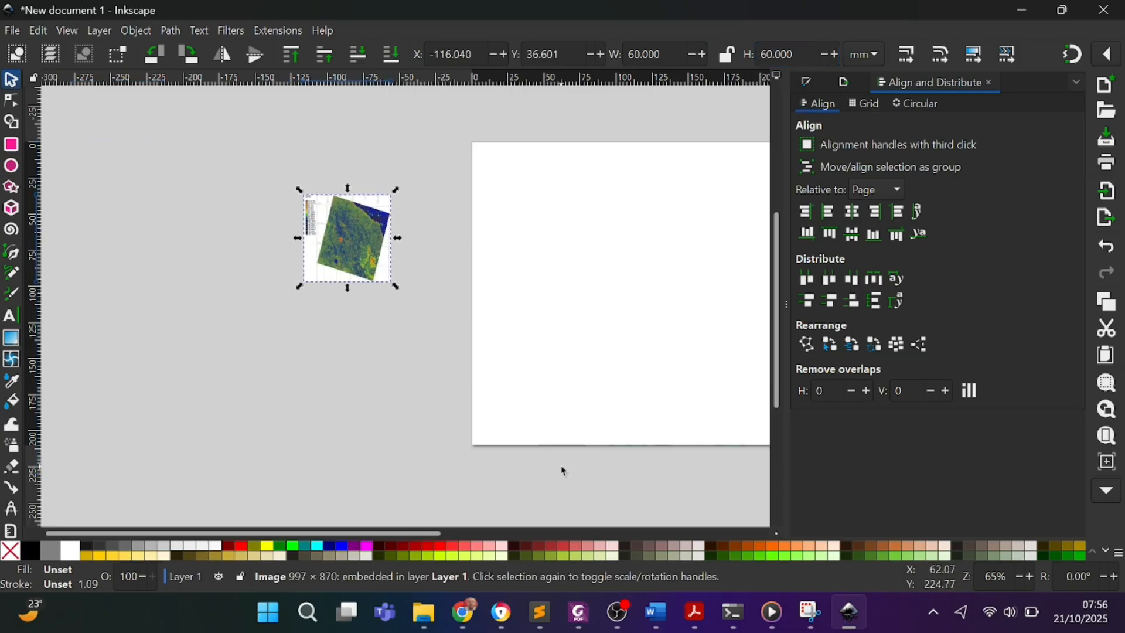
Review the figure-creation steps noted in Sublime Text, and return to the Inkscape document
{"action": "mouse_move", "coordinate": [541, 621]}
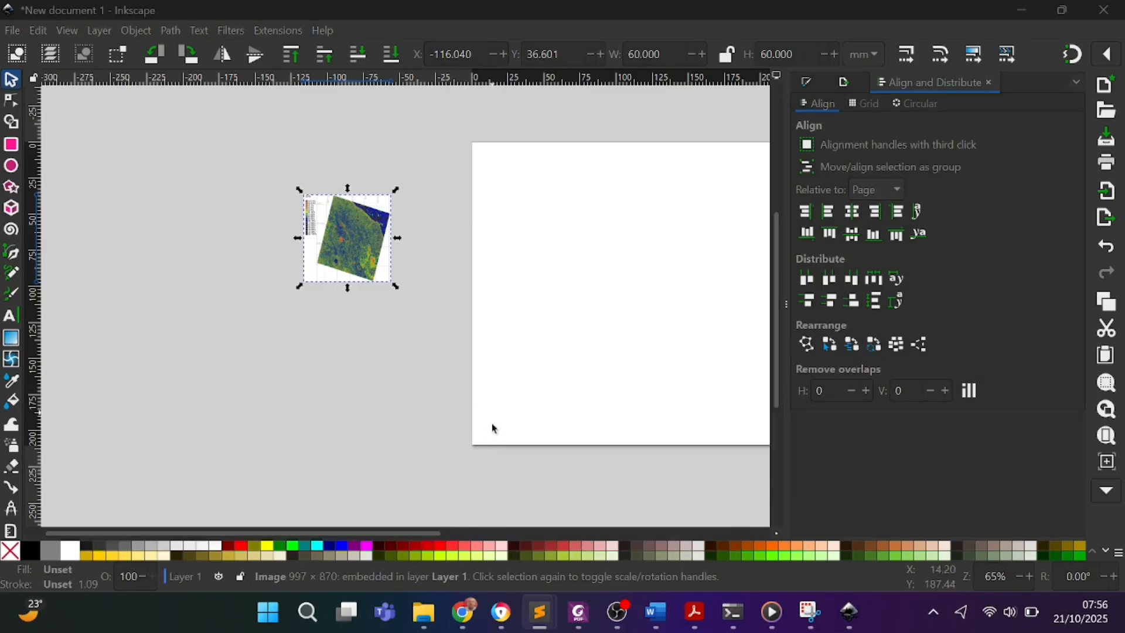
{"action": "left_click", "coordinate": [492, 532]}
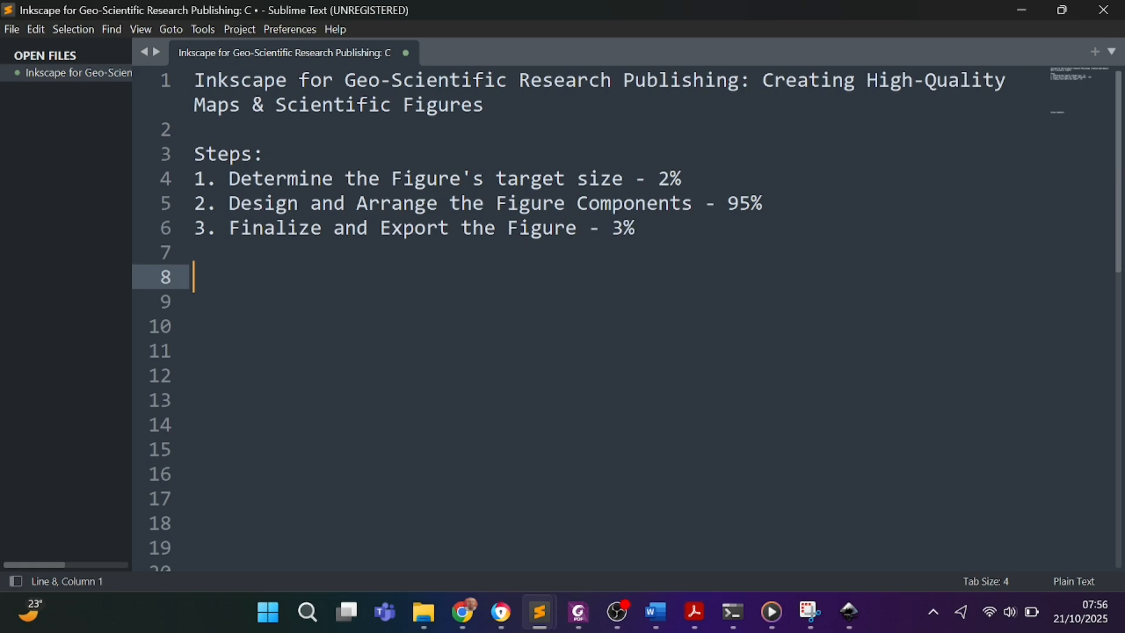
{"action": "left_click", "coordinate": [1021, 10]}
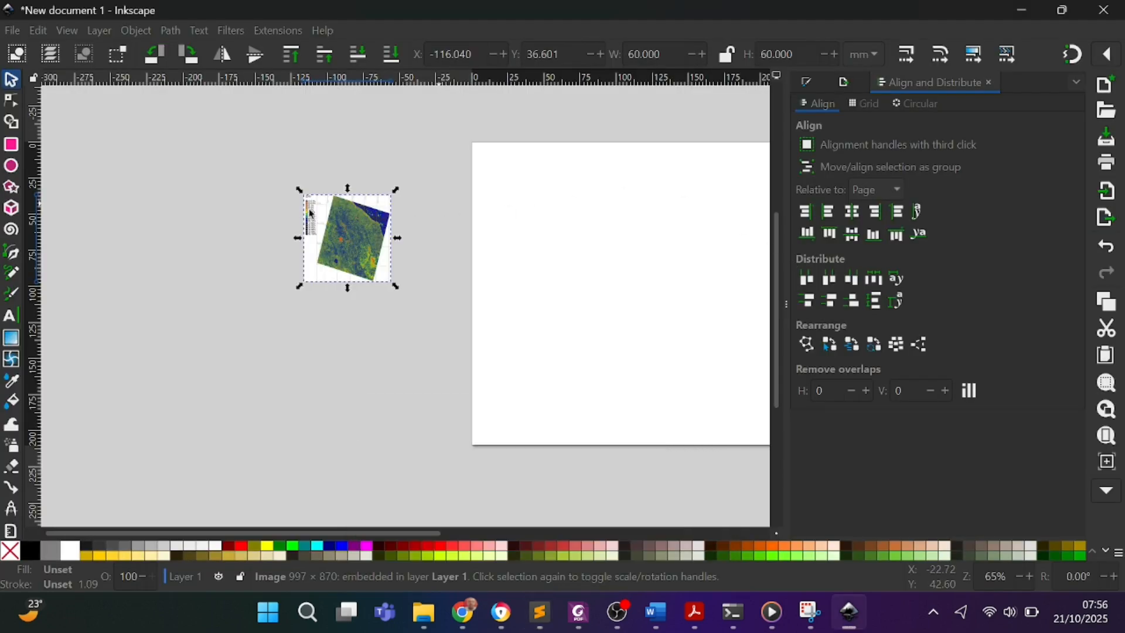
Deselect the map image and examine its legend and map area up close for readability at the reduced size
{"action": "key", "text": "Escape"}
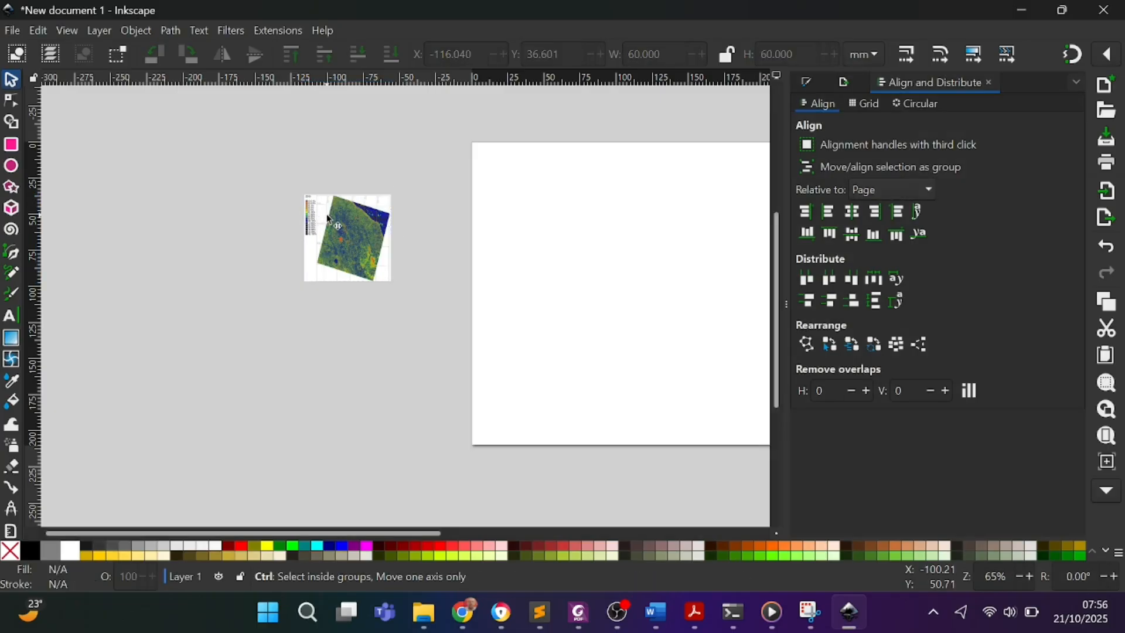
{"action": "scroll", "coordinate": [328, 218], "scroll_direction": "up", "scroll_amount": 4, "text": "ctrl"}
{"action": "scroll", "coordinate": [328, 218], "scroll_direction": "up", "scroll_amount": 2, "text": "ctrl"}
{"action": "scroll", "coordinate": [326, 211], "scroll_direction": "down", "scroll_amount": 1, "text": "ctrl"}
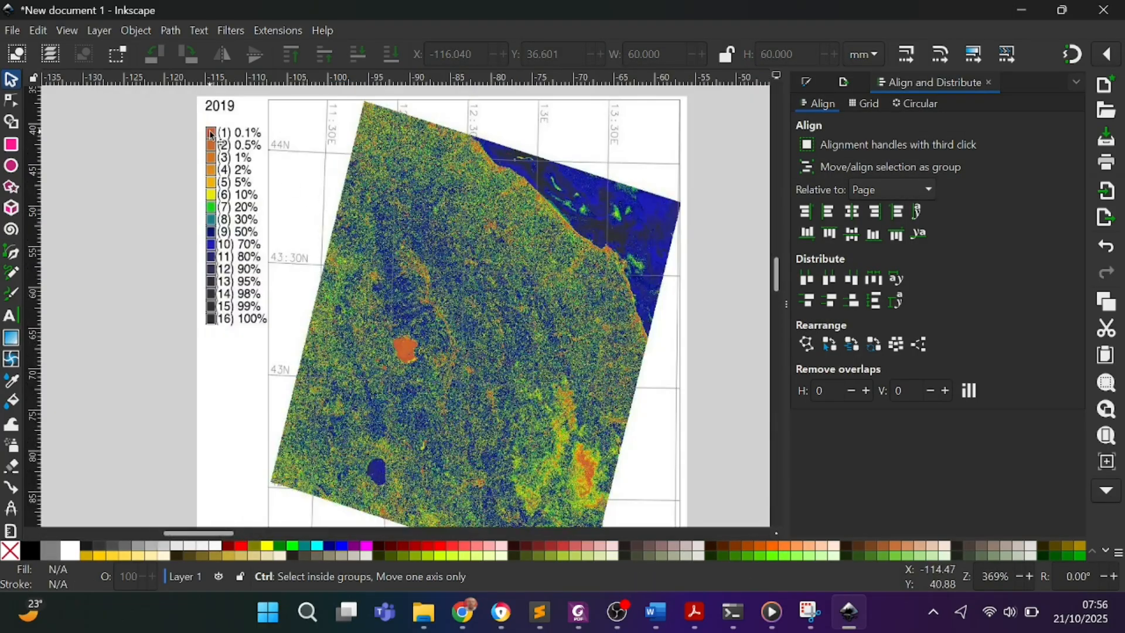
{"action": "scroll", "coordinate": [243, 346], "scroll_direction": "down", "scroll_amount": 6}
{"action": "scroll", "coordinate": [246, 333], "scroll_direction": "up", "scroll_amount": 5}
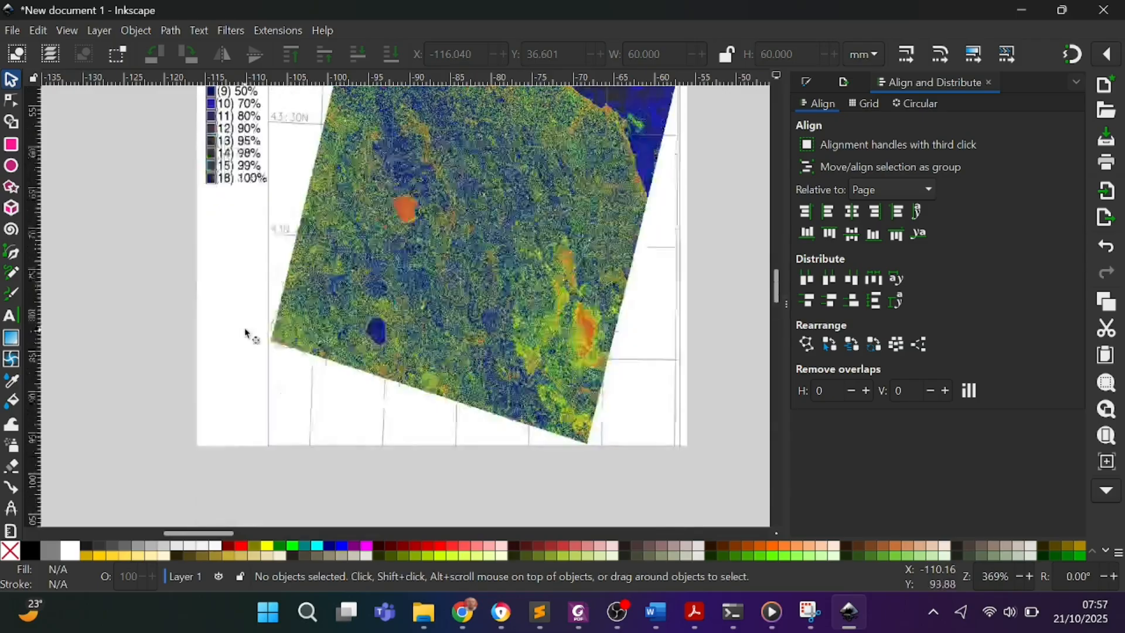
{"action": "scroll", "coordinate": [370, 276], "scroll_direction": "up", "scroll_amount": 3}
{"action": "scroll", "coordinate": [372, 271], "scroll_direction": "down", "scroll_amount": 2}
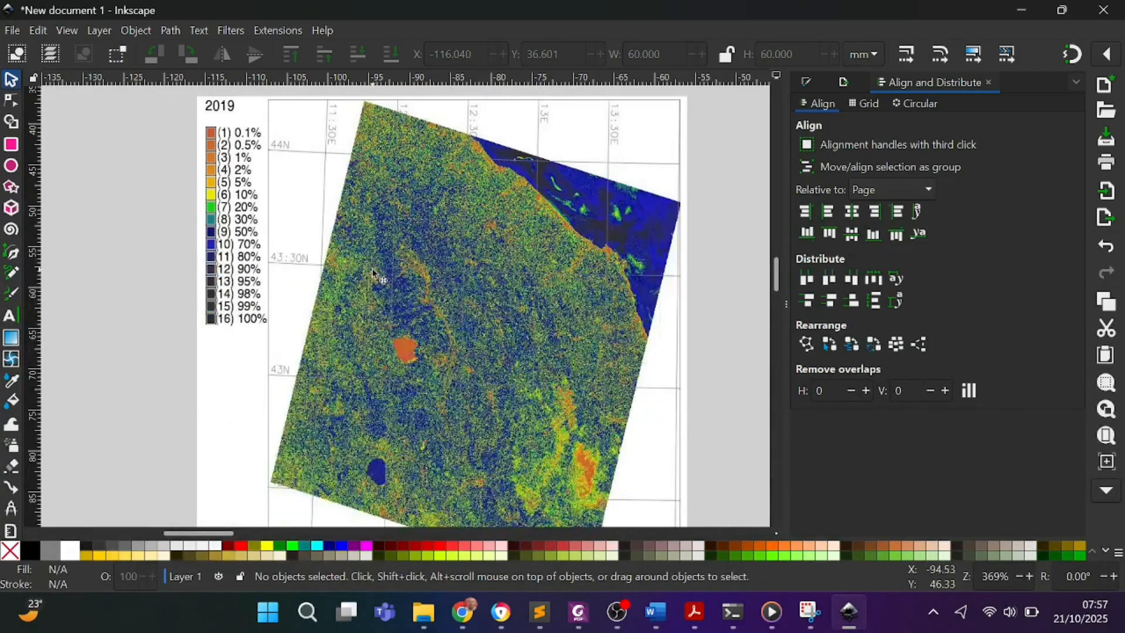
{"action": "scroll", "coordinate": [371, 258], "scroll_direction": "down", "scroll_amount": 3}
{"action": "scroll", "coordinate": [296, 256], "scroll_direction": "up", "scroll_amount": 3}
{"action": "scroll", "coordinate": [281, 322], "scroll_direction": "down", "scroll_amount": 6}
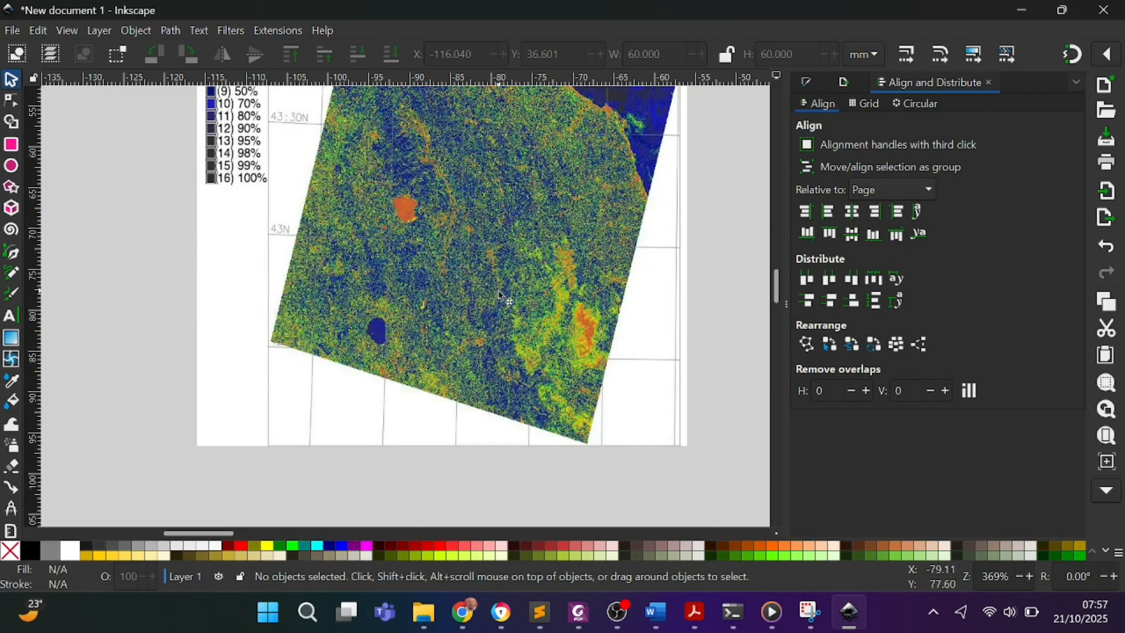
{"action": "scroll", "coordinate": [498, 296], "scroll_direction": "up", "scroll_amount": 4}
{"action": "scroll", "coordinate": [480, 296], "scroll_direction": "down", "scroll_amount": 3, "text": "ctrl"}
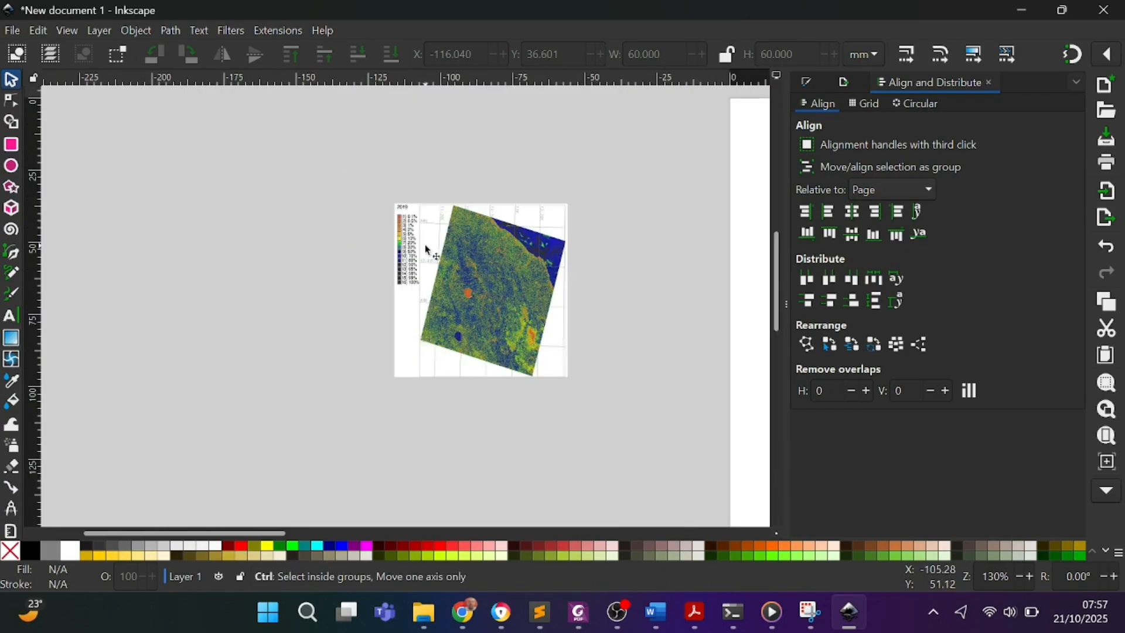
{"action": "scroll", "coordinate": [405, 245], "scroll_direction": "up", "scroll_amount": 3, "text": "ctrl"}
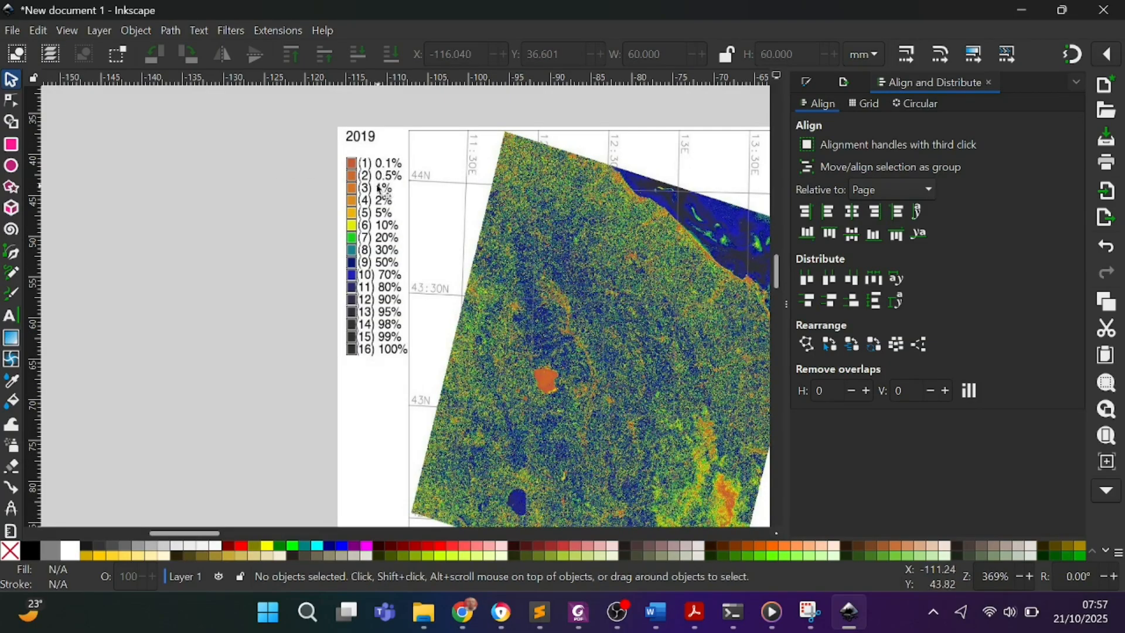
{"action": "scroll", "coordinate": [321, 220], "scroll_direction": "down", "scroll_amount": 4}
{"action": "scroll", "coordinate": [302, 220], "scroll_direction": "up", "scroll_amount": 3}
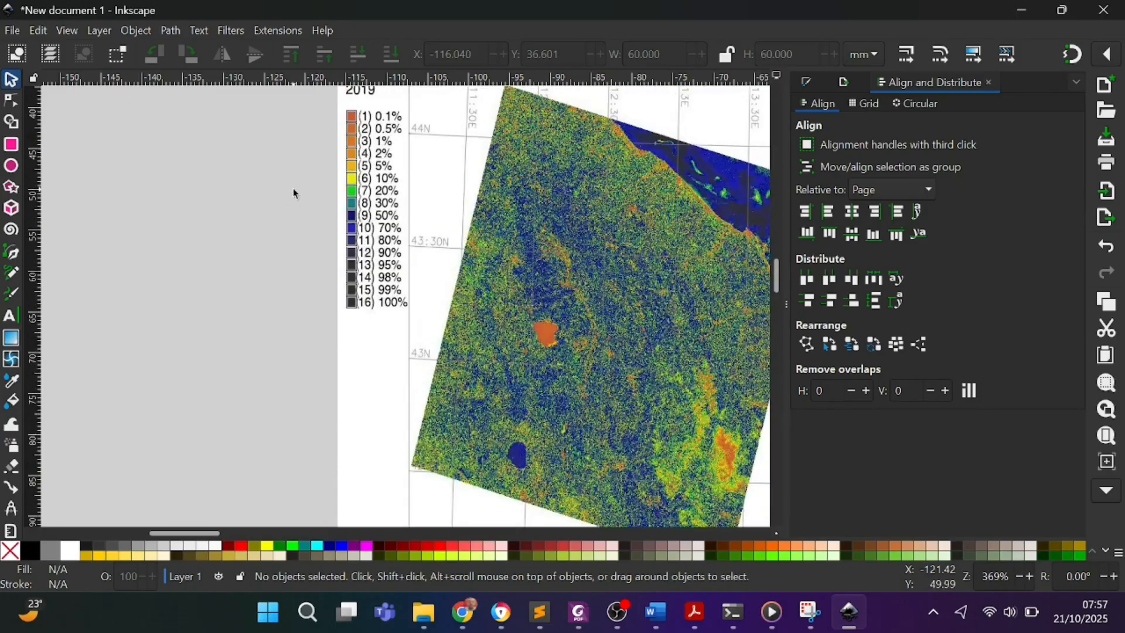
{"action": "scroll", "coordinate": [293, 188], "scroll_direction": "up", "scroll_amount": 2}
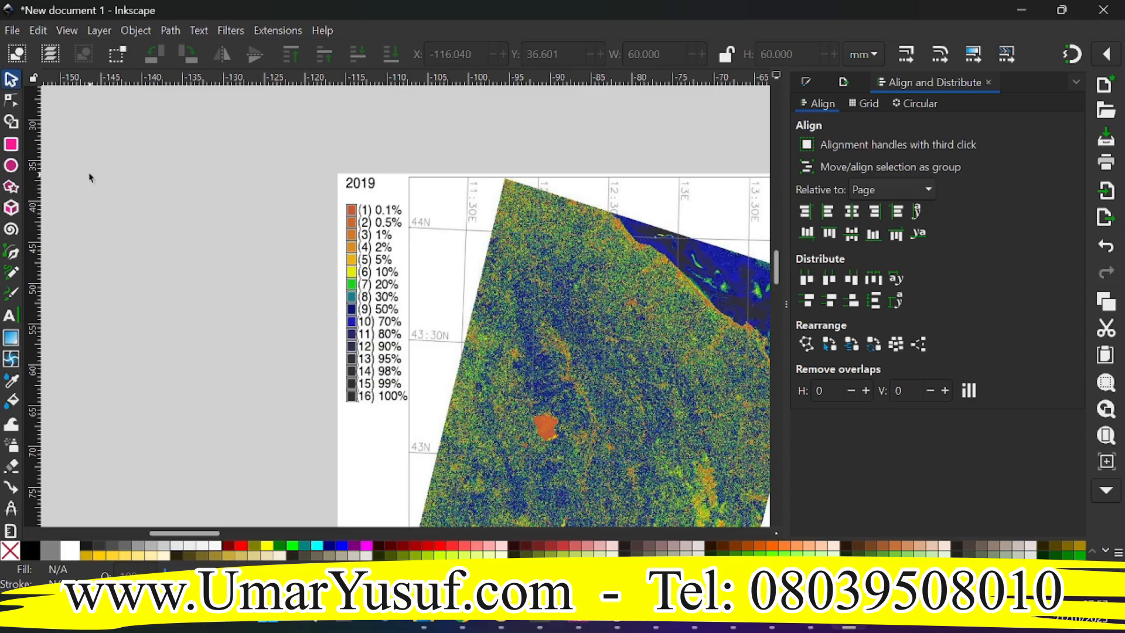
Add the text "(1) 0.1%" on the empty canvas beside the map's legend
{"action": "left_click", "coordinate": [10, 254]}
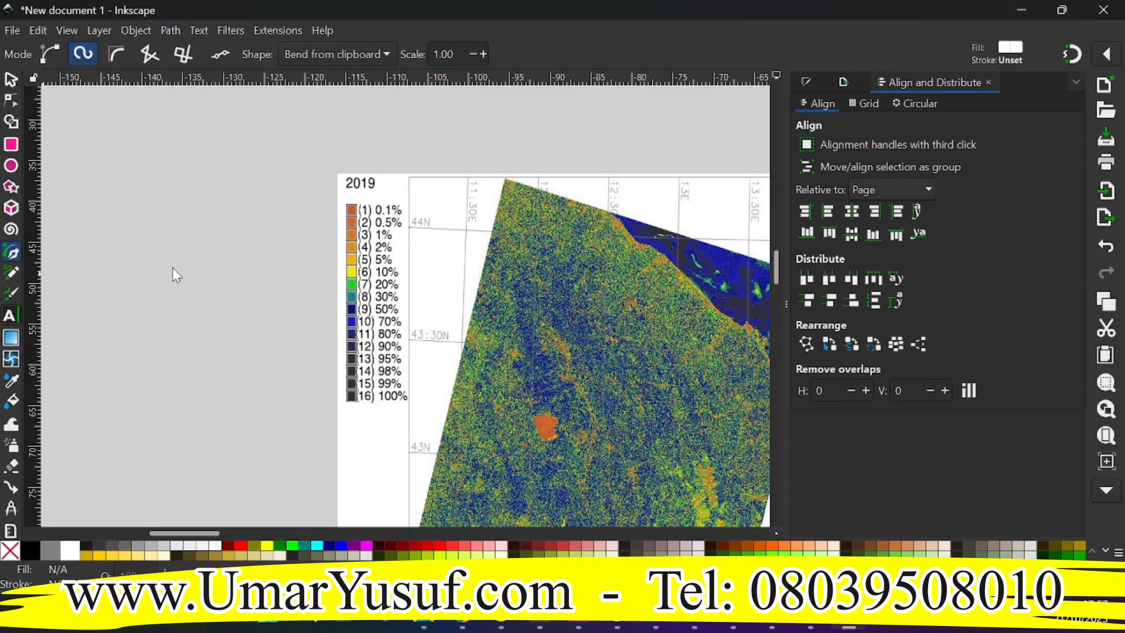
{"action": "key", "text": "t"}
{"action": "left_click", "coordinate": [185, 210]}
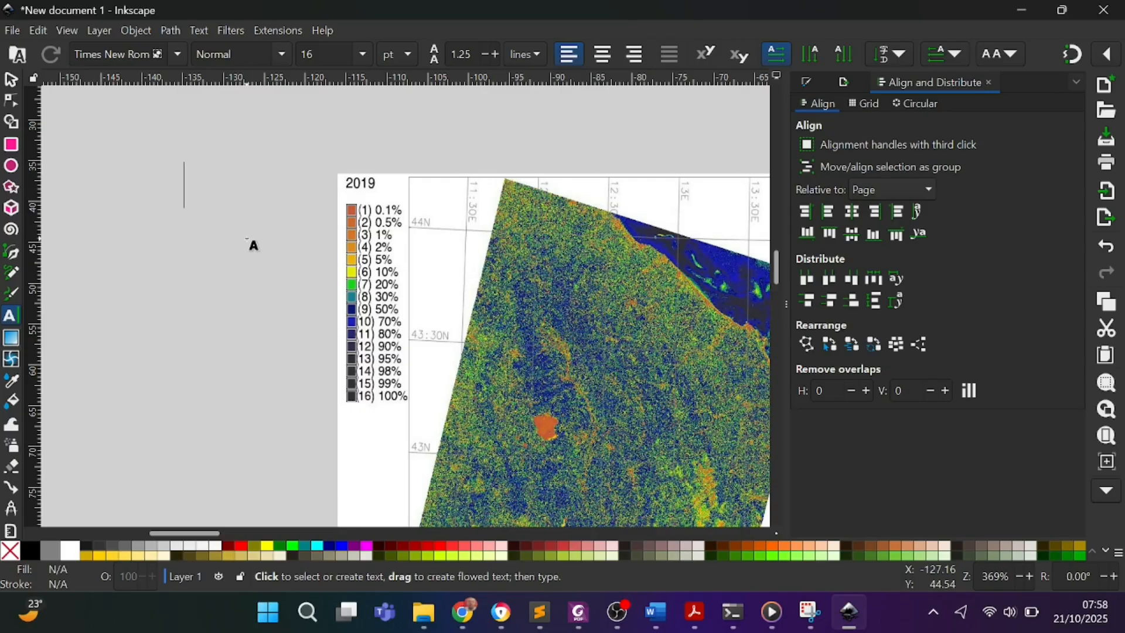
{"action": "type", "text": "()"}
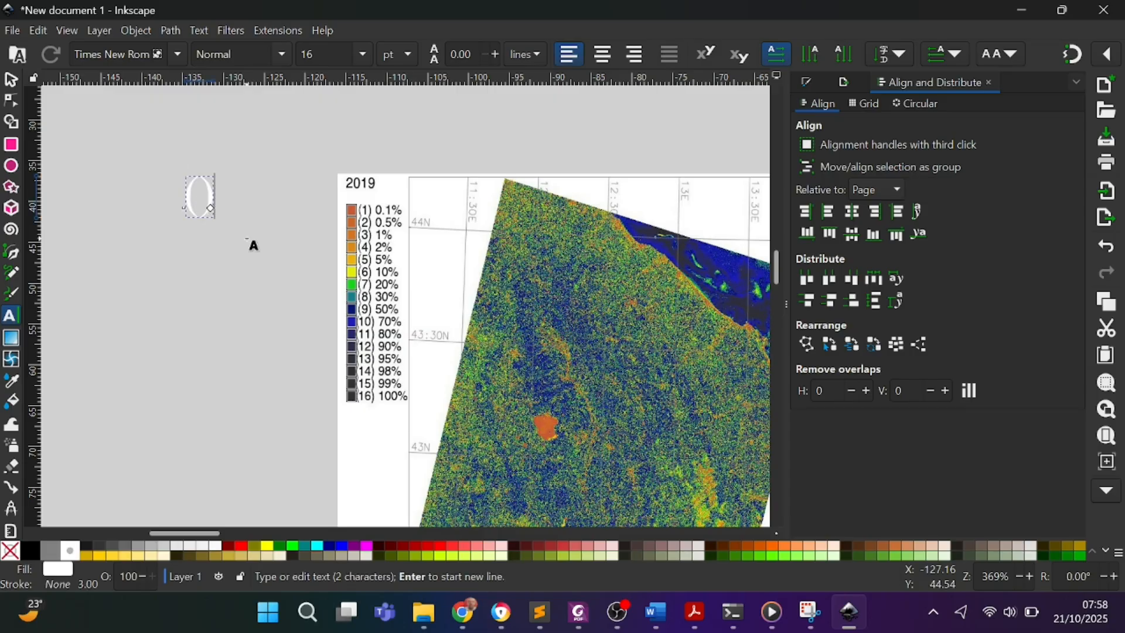
{"action": "key", "text": "Left"}
{"action": "type", "text": "1"}
{"action": "key", "text": "Right"}
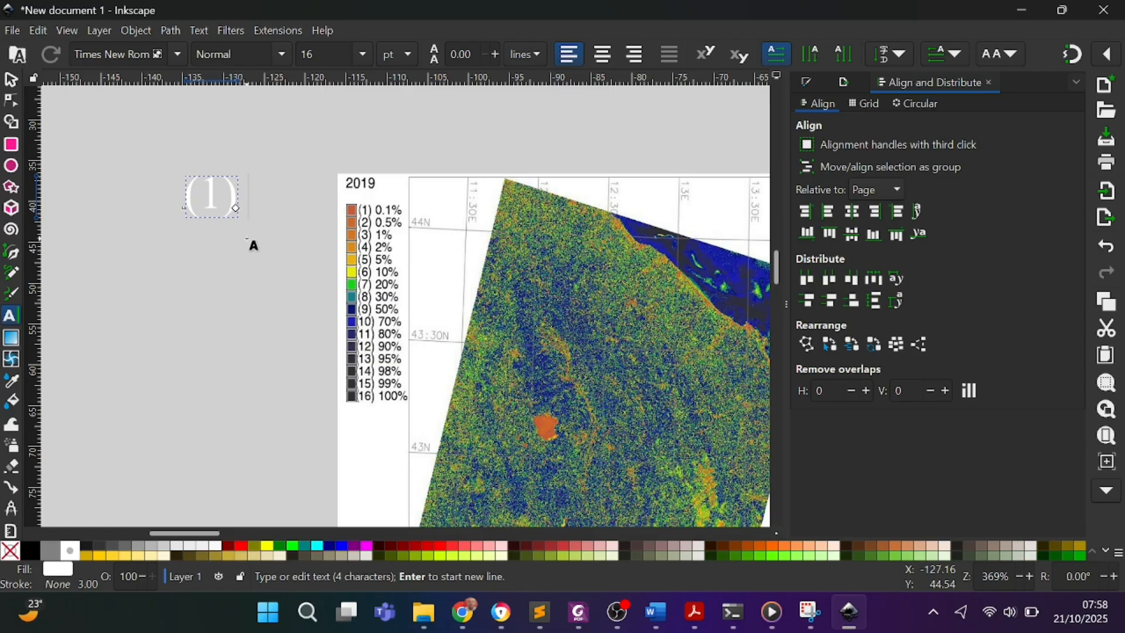
{"action": "type", "text": "0"}
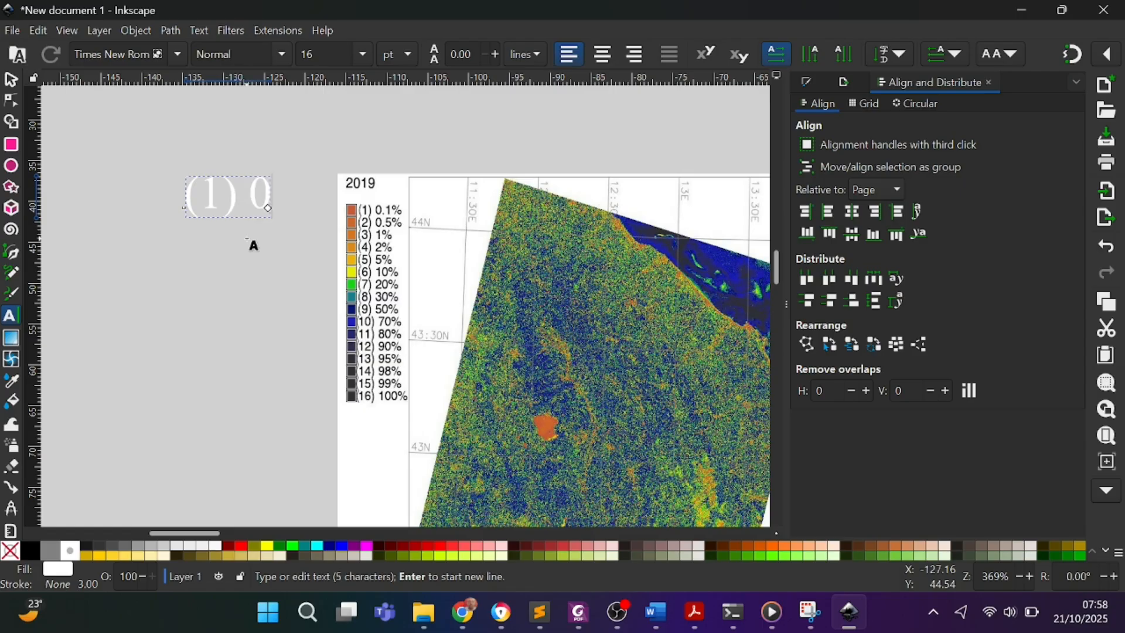
{"action": "type", "text": ".1%"}
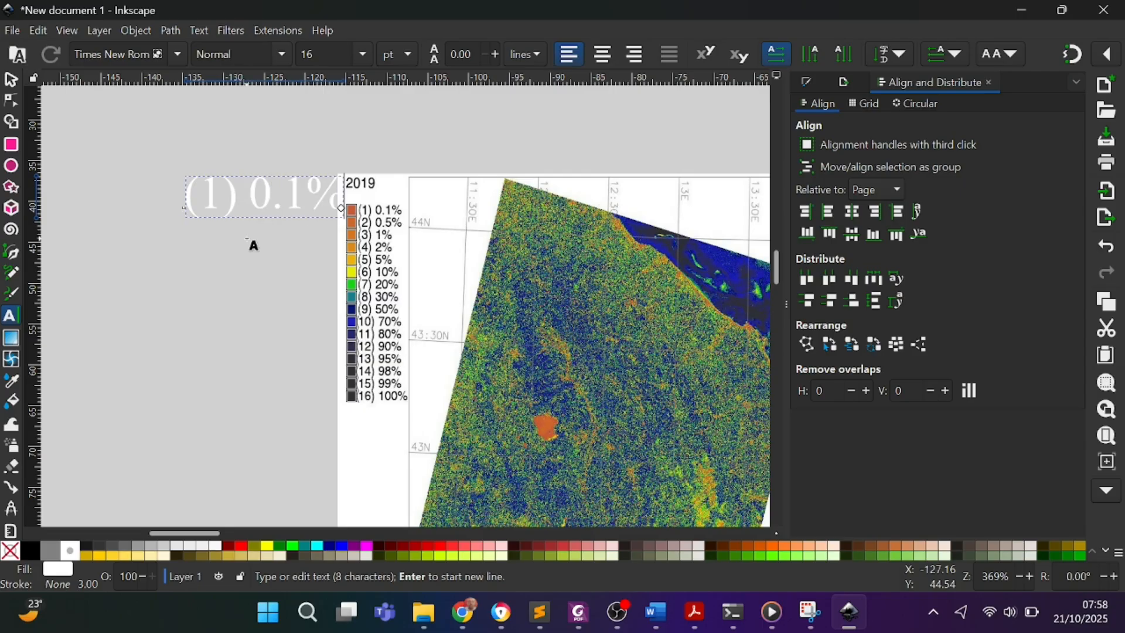
Fill the "(1) 0.1%" text with black and move it clear of the map, to about X -141.5, Y 39.0 mm
{"action": "triple_click", "coordinate": [271, 200]}
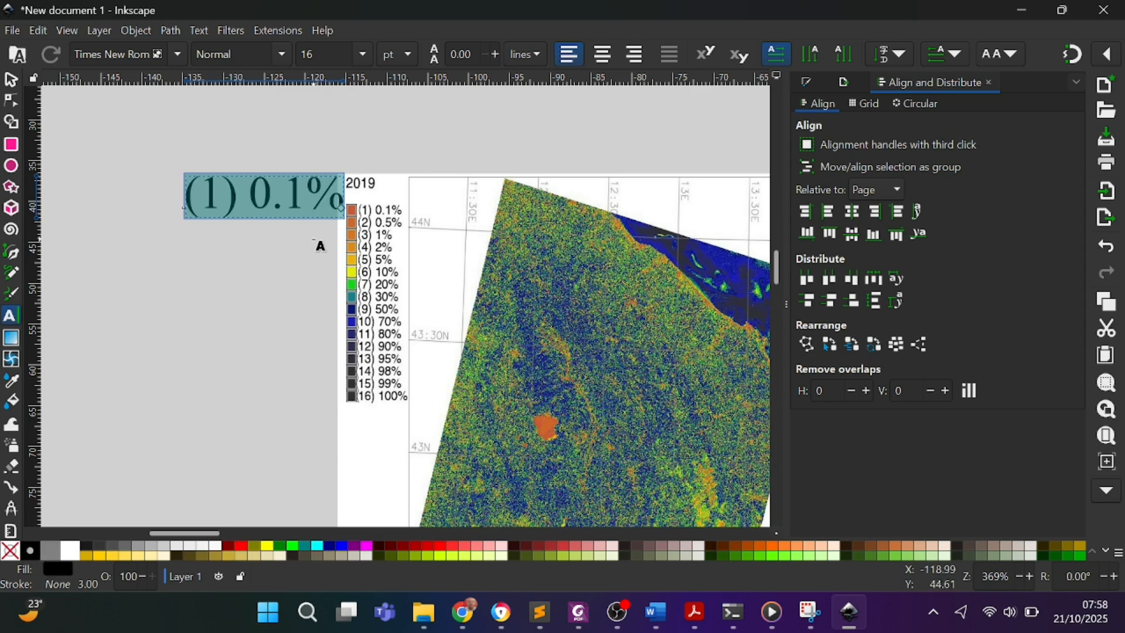
{"action": "left_click", "coordinate": [9, 82]}
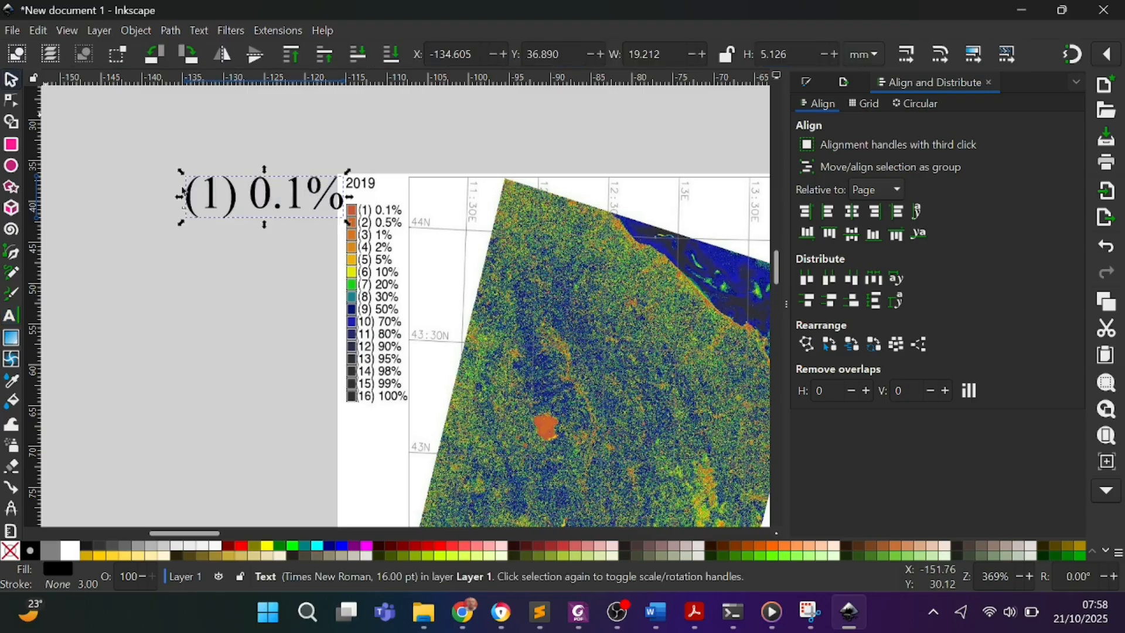
{"action": "left_click_drag", "start_coordinate": [261, 206], "coordinate": [205, 225]}
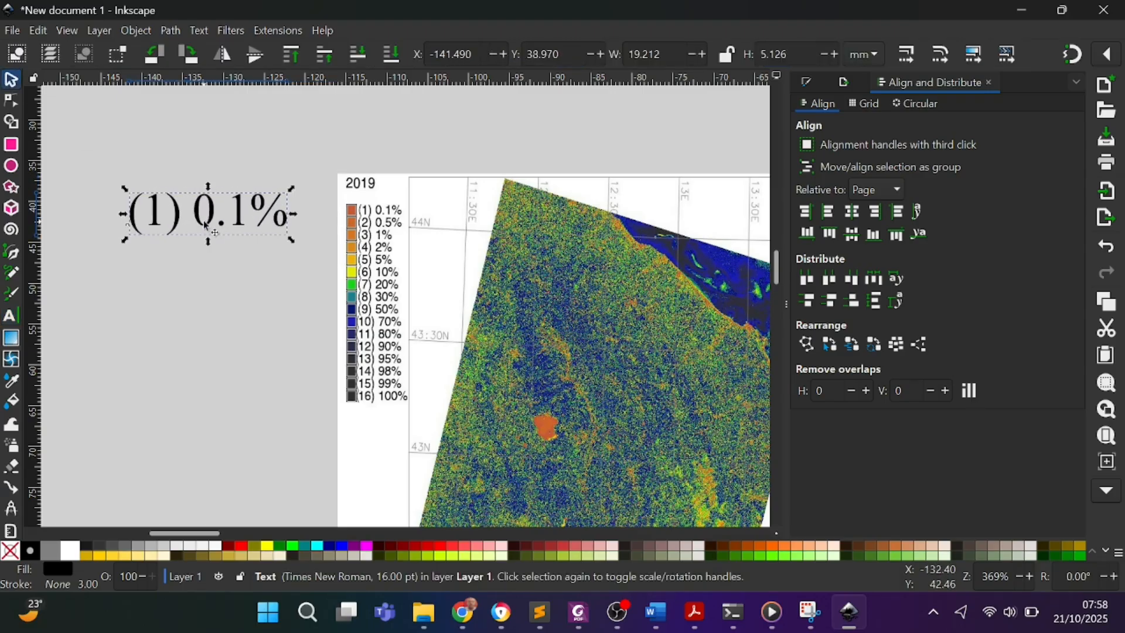
Try smaller font sizes of 12 pt and 9 pt on the "(1) 0.1%" text against the map legend
{"action": "double_click", "coordinate": [205, 226]}
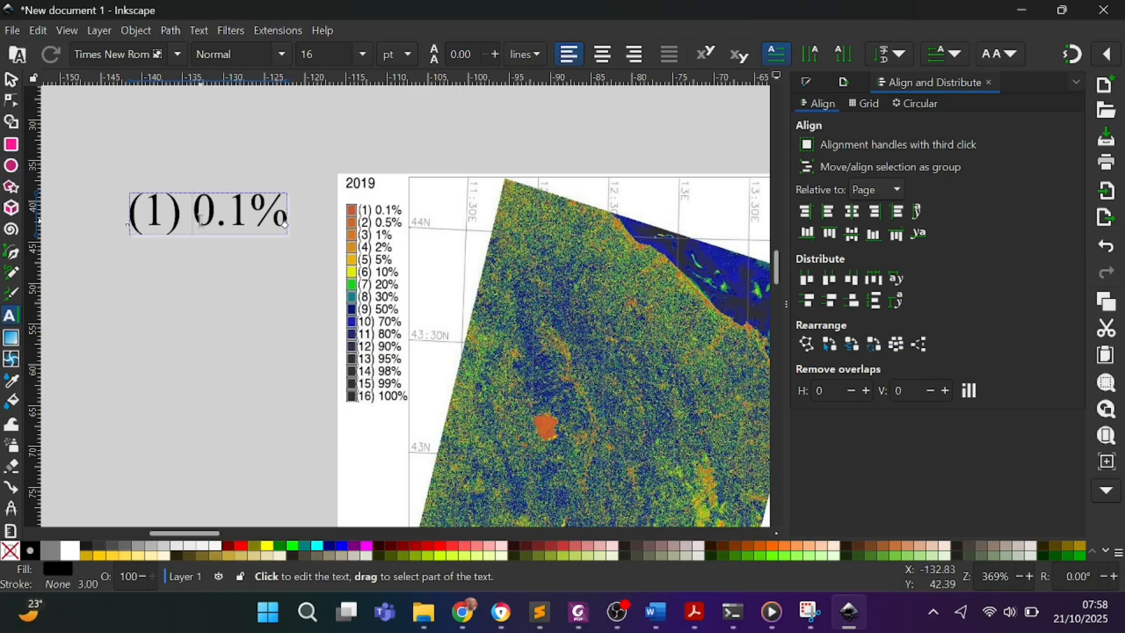
{"action": "key", "text": "ctrl+a"}
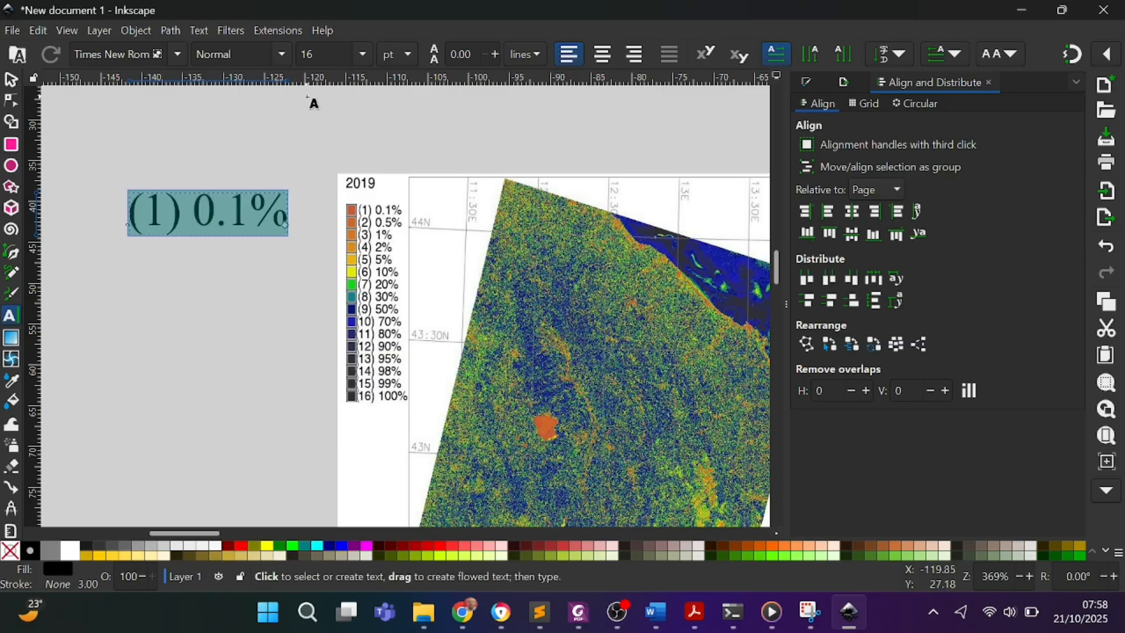
{"action": "left_click", "coordinate": [361, 53]}
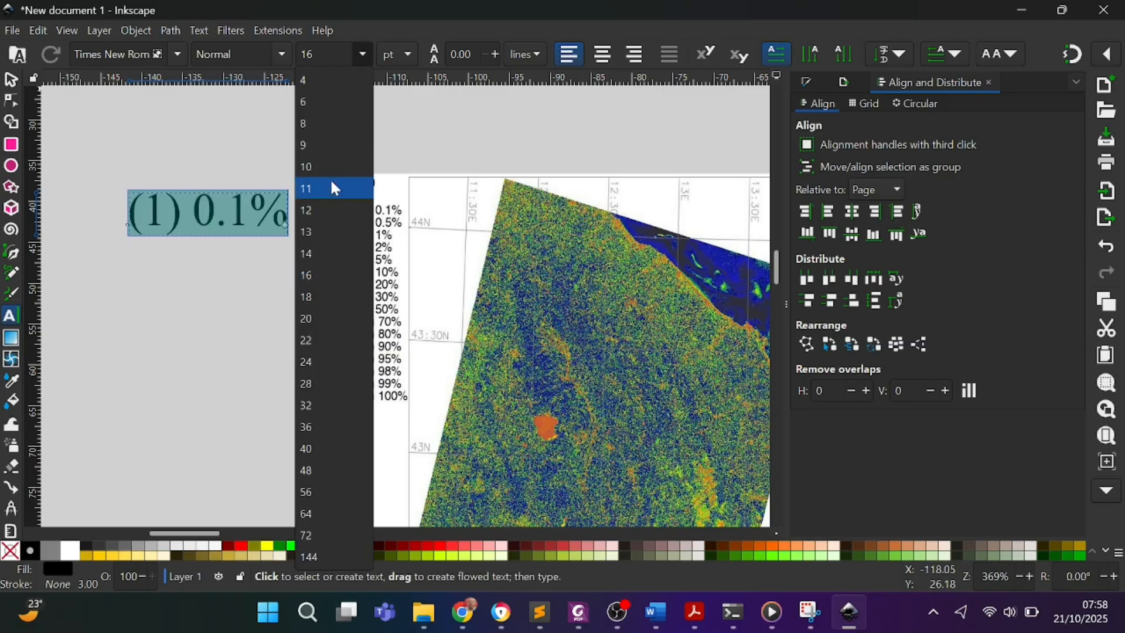
{"action": "left_click", "coordinate": [313, 210]}
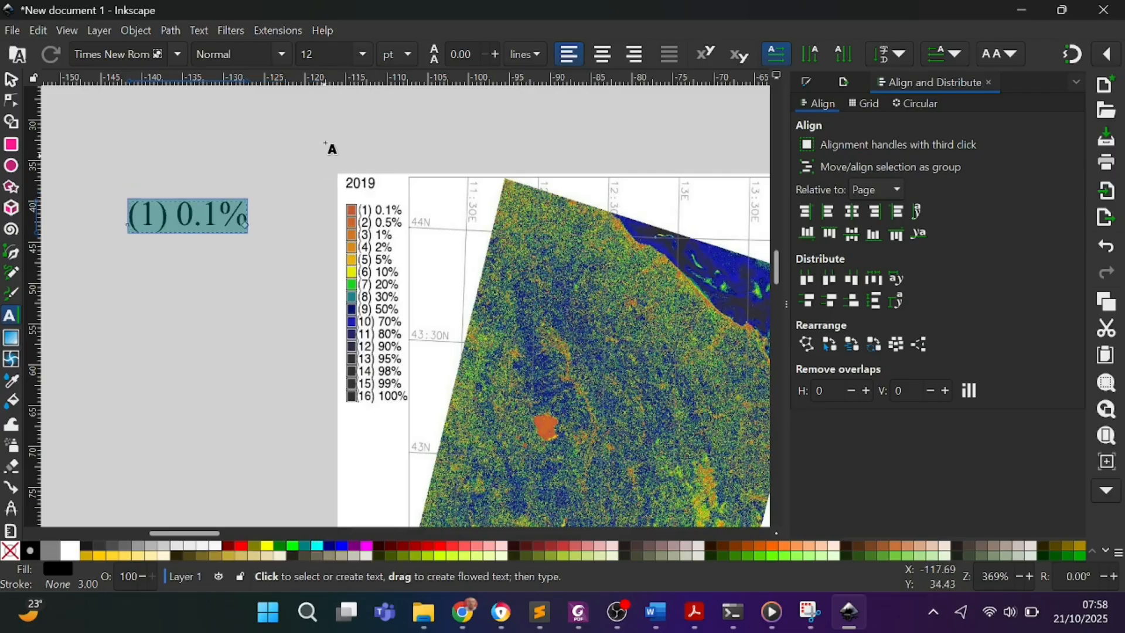
{"action": "scroll", "coordinate": [320, 264], "scroll_direction": "down", "scroll_amount": 6}
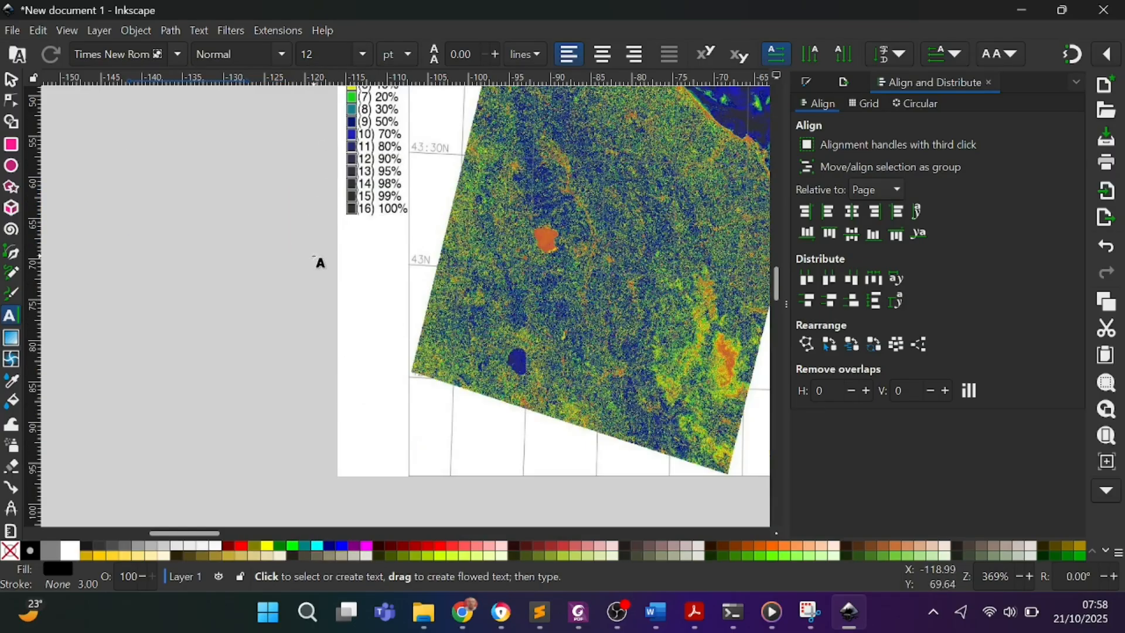
{"action": "scroll", "coordinate": [338, 145], "scroll_direction": "up", "scroll_amount": 4}
{"action": "left_click", "coordinate": [363, 54]}
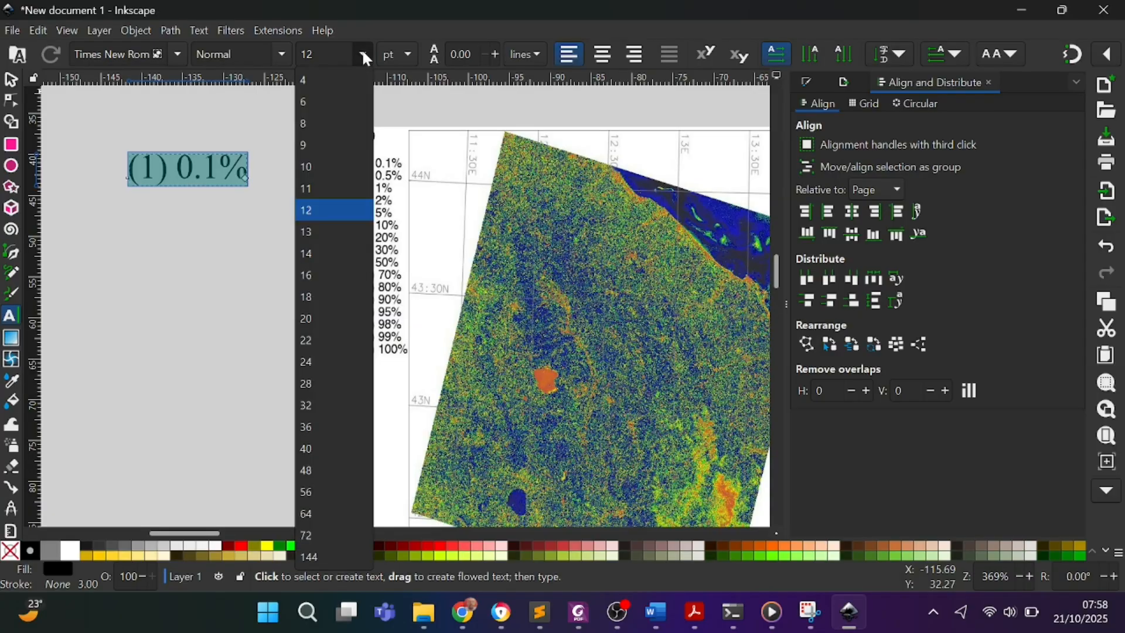
{"action": "left_click", "coordinate": [315, 151]}
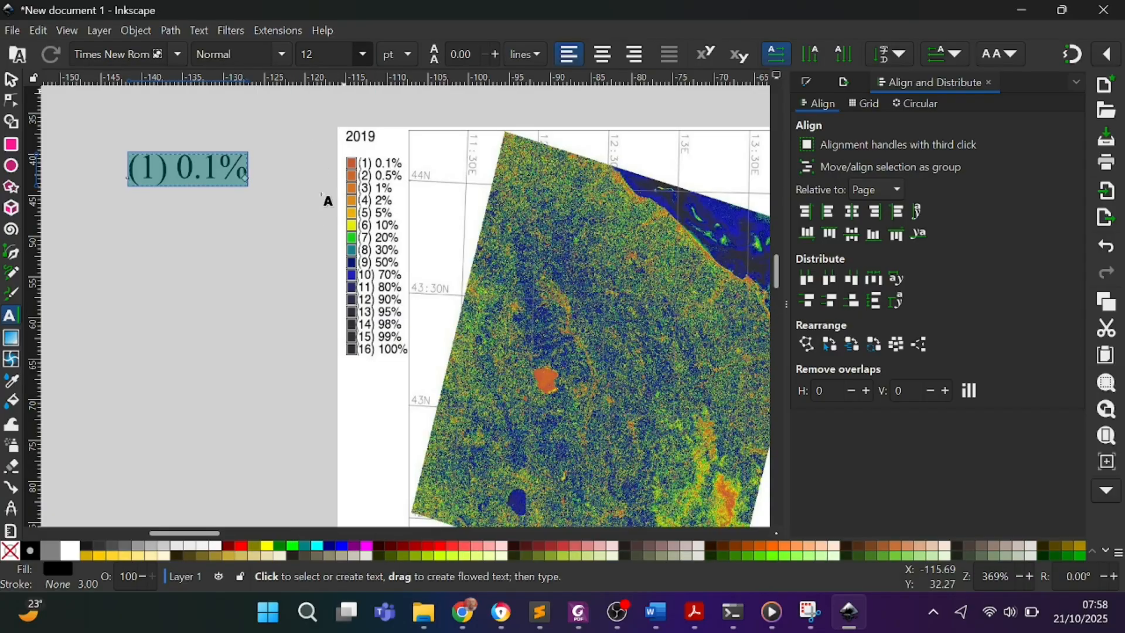
{"action": "scroll", "coordinate": [317, 270], "scroll_direction": "down", "scroll_amount": 3}
{"action": "scroll", "coordinate": [315, 261], "scroll_direction": "up", "scroll_amount": 3}
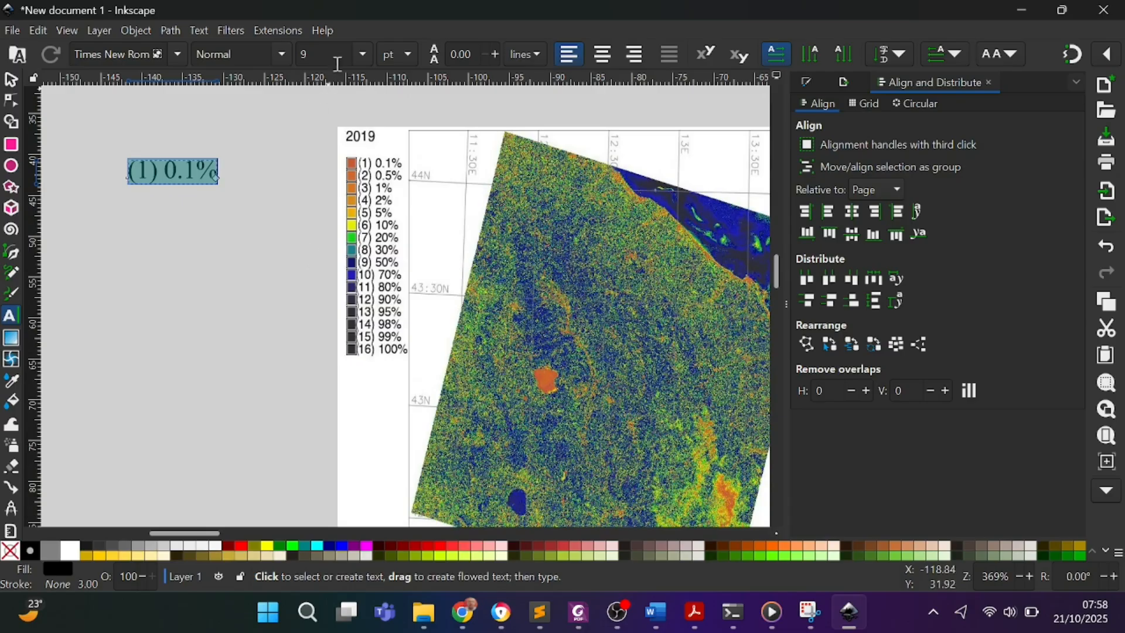
Set the "(1) 0.1%" text to 8 pt and position it beside the legend's first entry, at about X -131.3, Y 41.0 mm
{"action": "left_click", "coordinate": [363, 54]}
{"action": "left_click", "coordinate": [316, 124]}
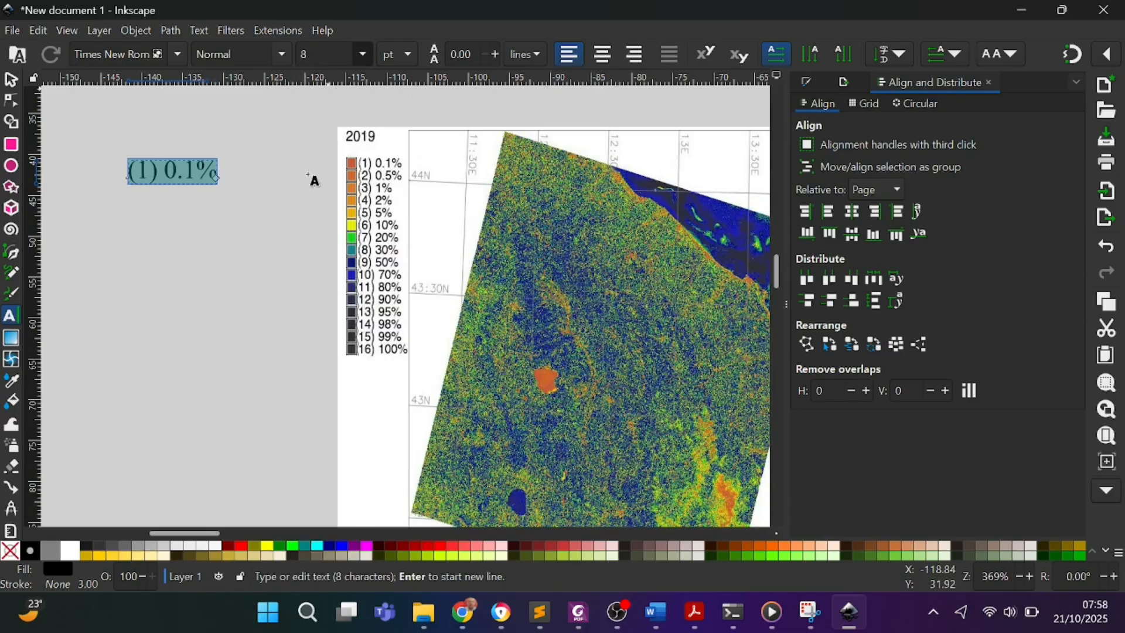
{"action": "left_click", "coordinate": [11, 79]}
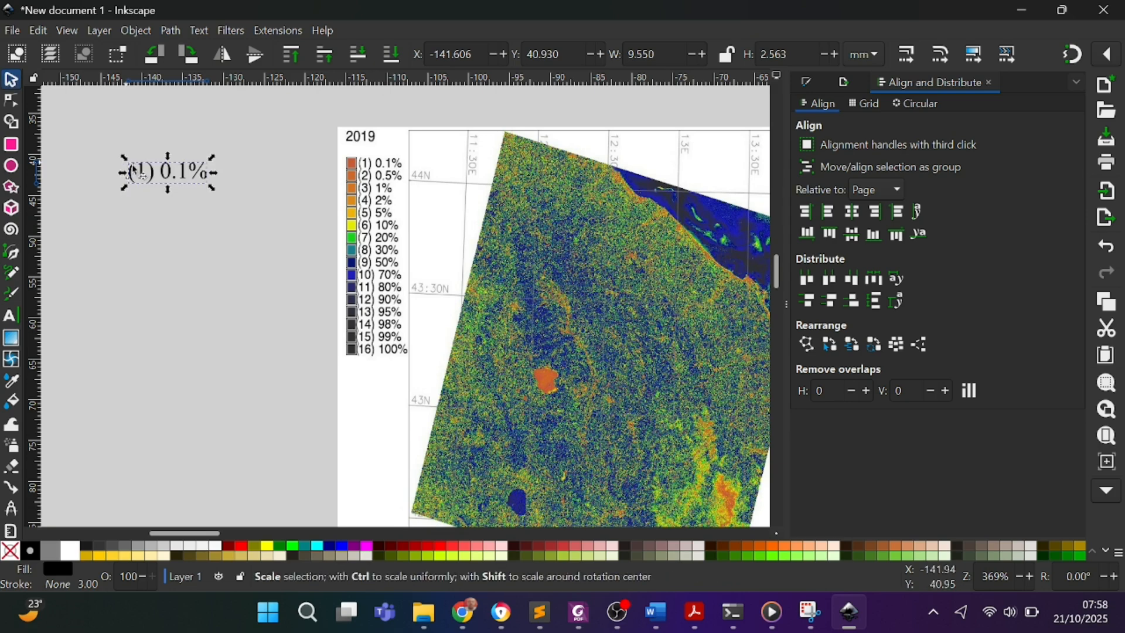
{"action": "left_click_drag", "start_coordinate": [188, 170], "coordinate": [309, 163]}
{"action": "scroll", "coordinate": [309, 163], "scroll_direction": "down", "scroll_amount": 1}
{"action": "scroll", "coordinate": [342, 224], "scroll_direction": "up", "scroll_amount": 2}
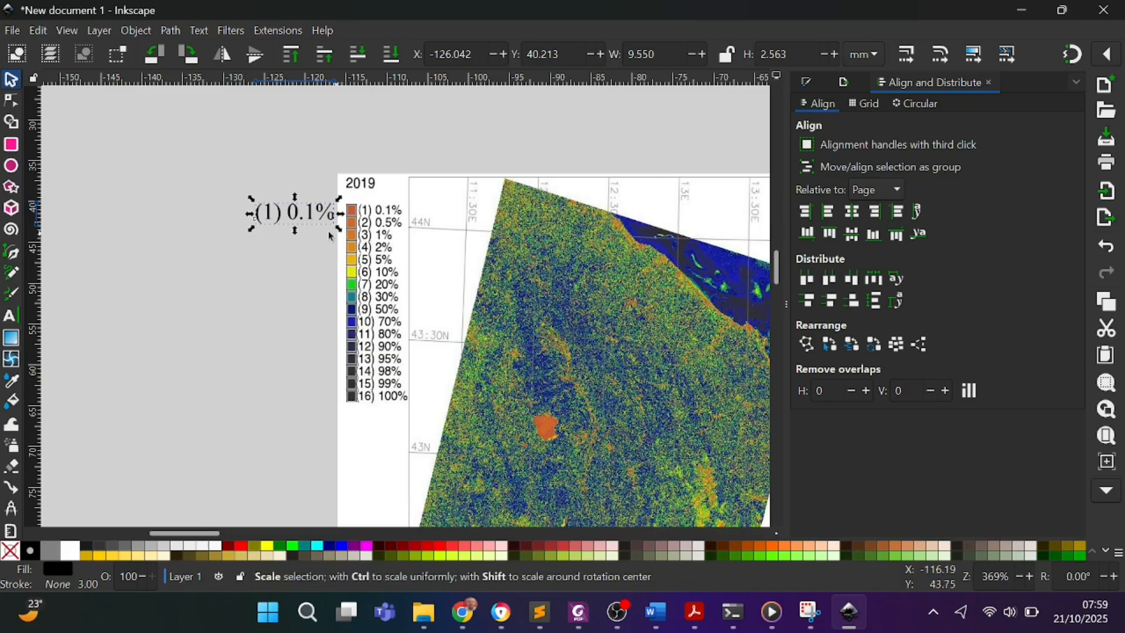
{"action": "left_click_drag", "start_coordinate": [298, 223], "coordinate": [281, 231]}
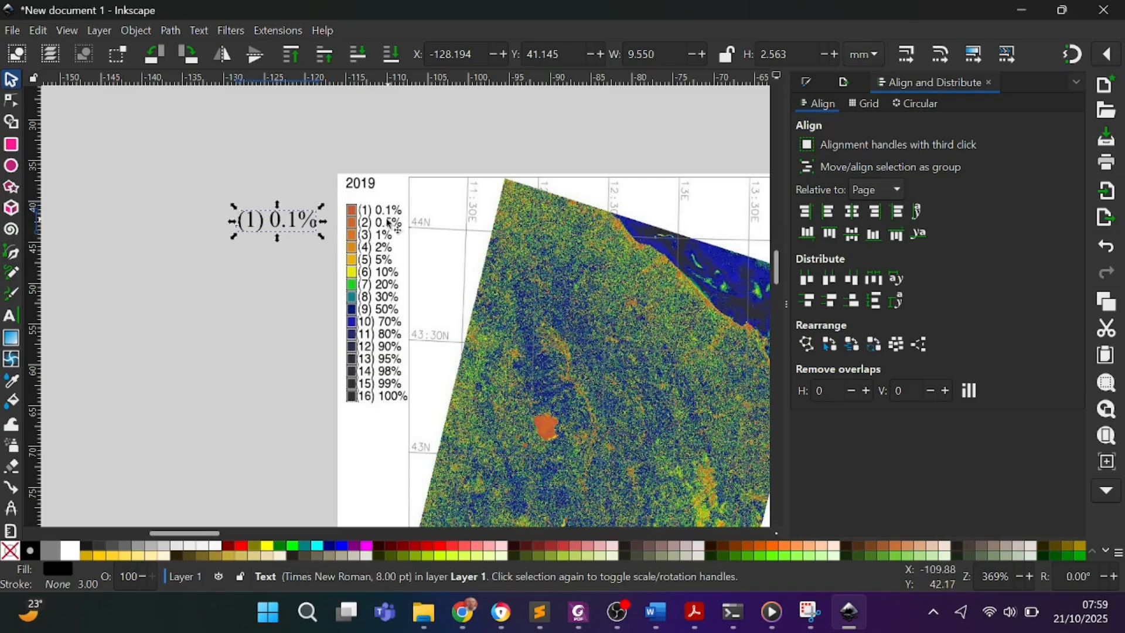
{"action": "left_click_drag", "start_coordinate": [283, 226], "coordinate": [258, 227]}
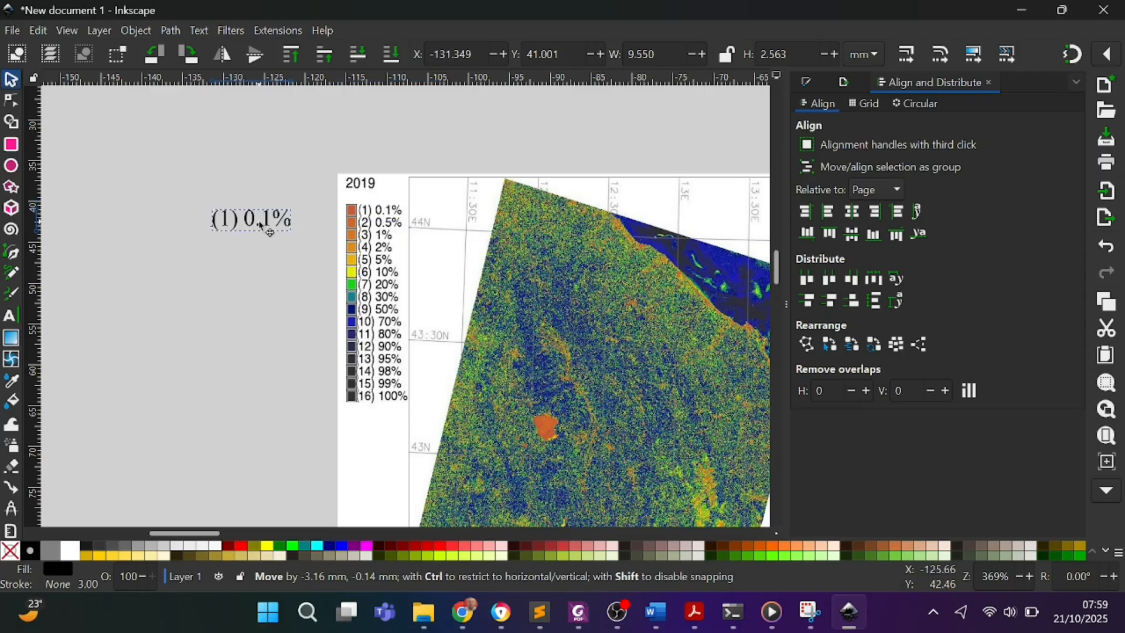
Set the font size of the whole "(1) 0.1%" text to 6 pt
{"action": "double_click", "coordinate": [265, 226]}
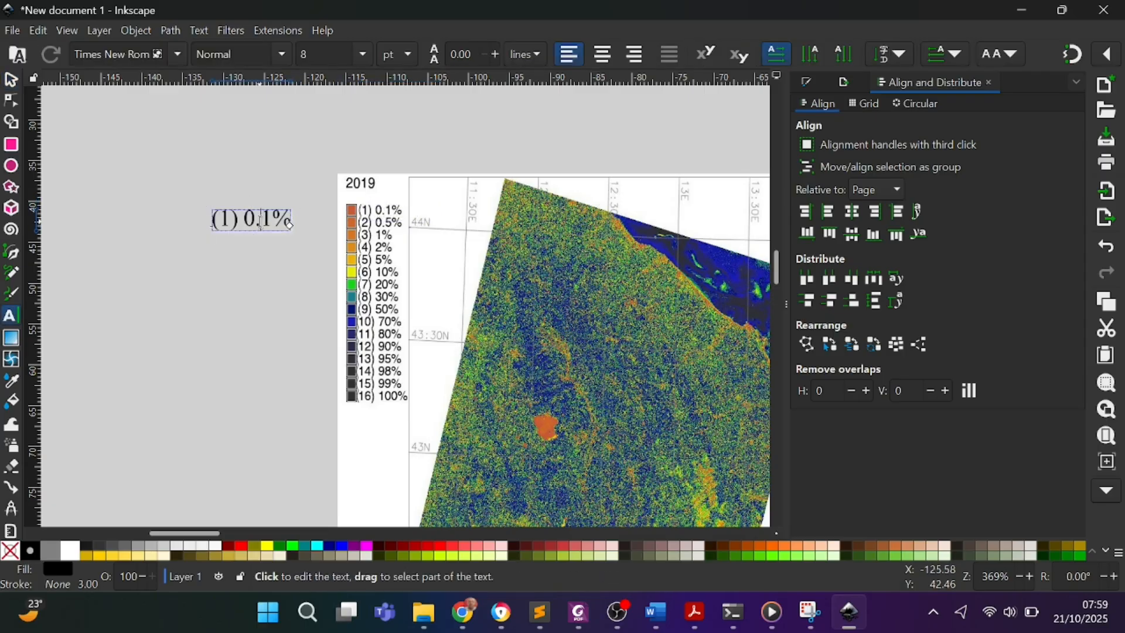
{"action": "key", "text": "ctrl+a"}
{"action": "left_click", "coordinate": [365, 55]}
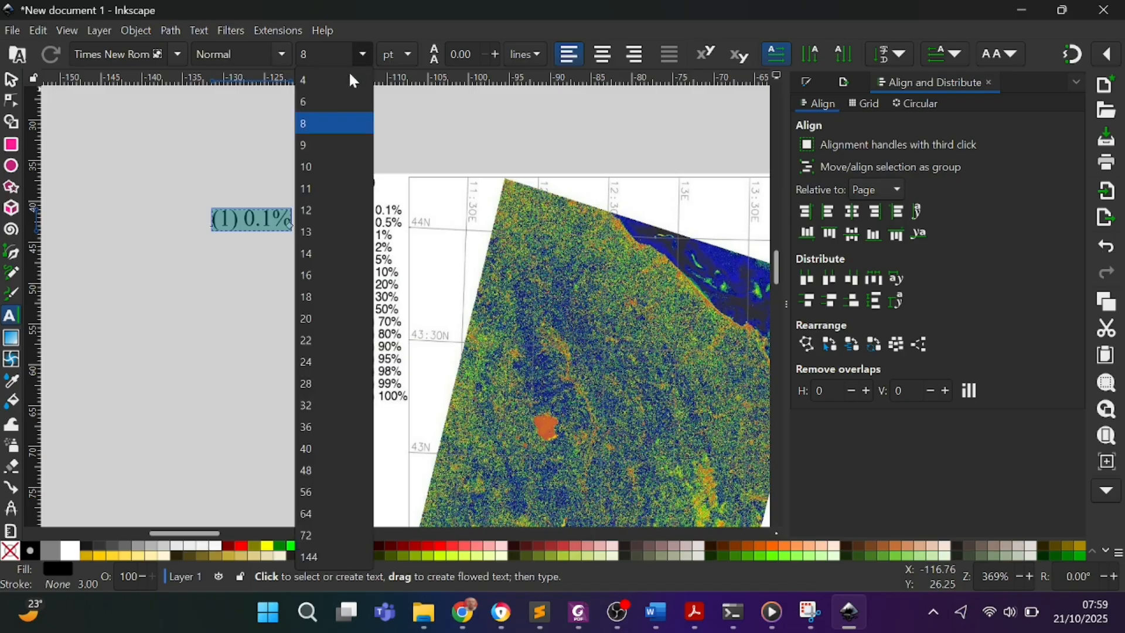
{"action": "left_click", "coordinate": [328, 102]}
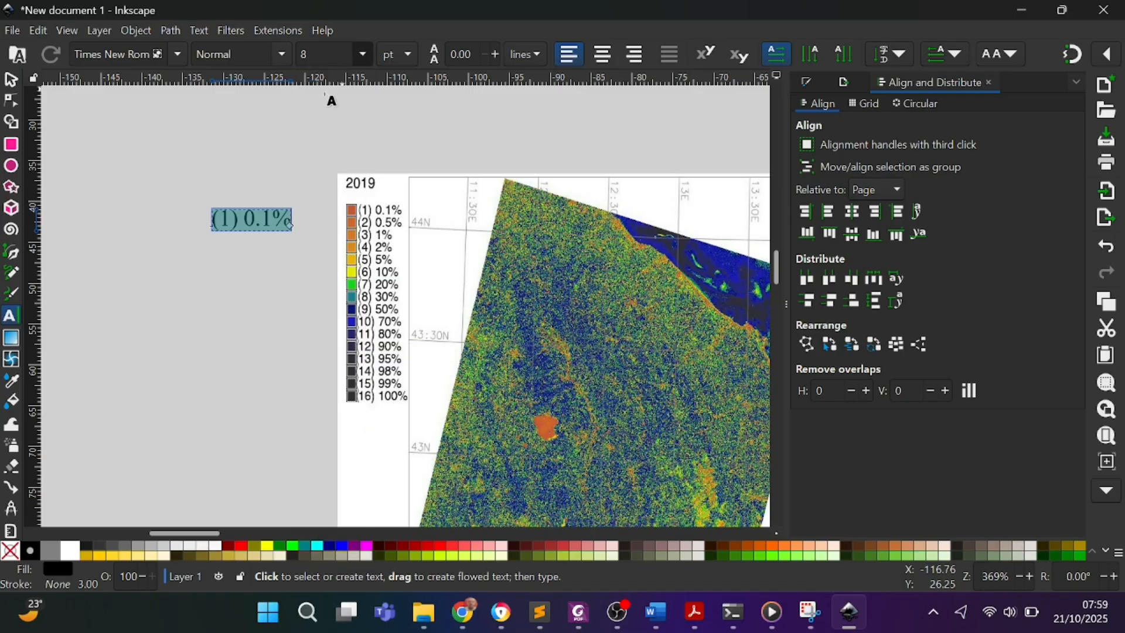
{"action": "left_click", "coordinate": [9, 83]}
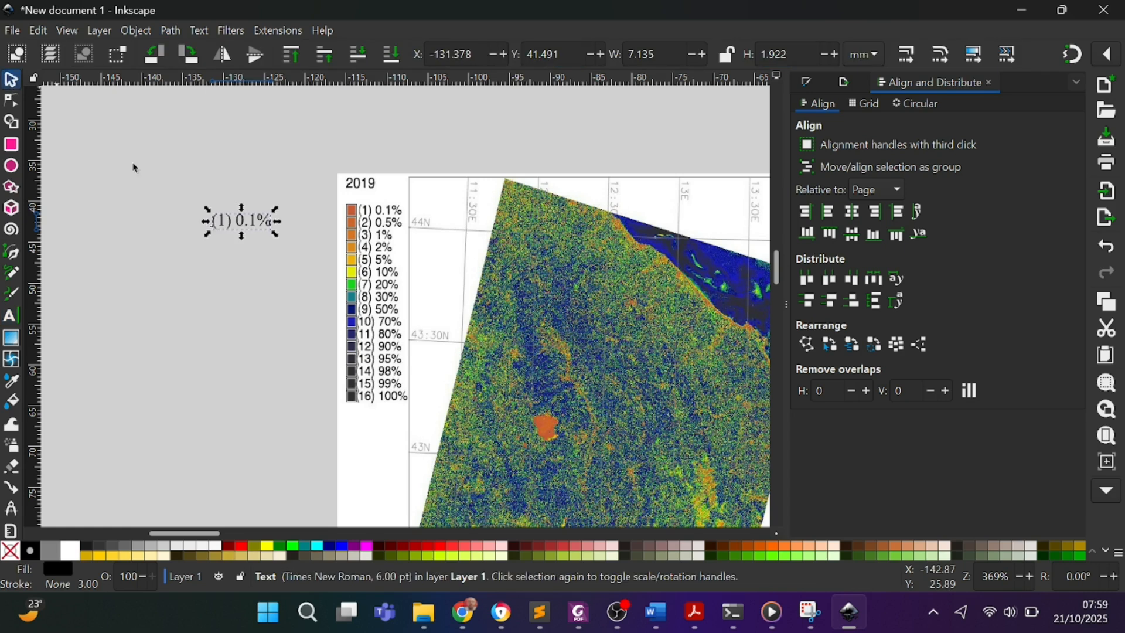
Lay the 6 pt text over the legend's first entry to compare sizes, and move it back off the map to about X -126.4, Y 41.2 mm
{"action": "left_click_drag", "start_coordinate": [255, 224], "coordinate": [403, 214]}
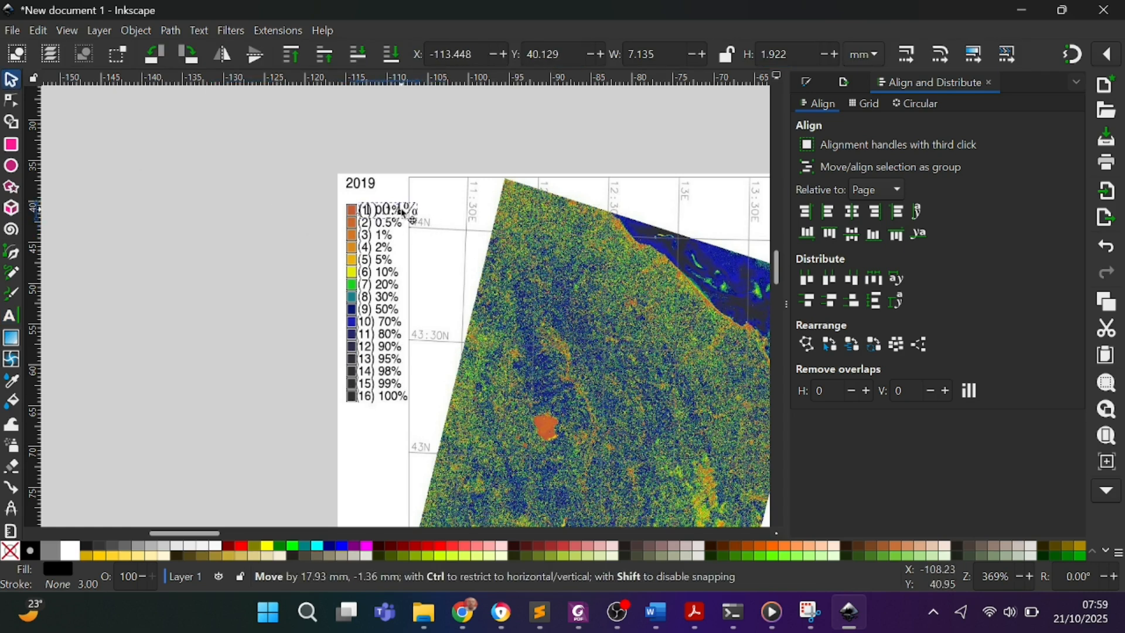
{"action": "left_click_drag", "start_coordinate": [401, 213], "coordinate": [280, 215]}
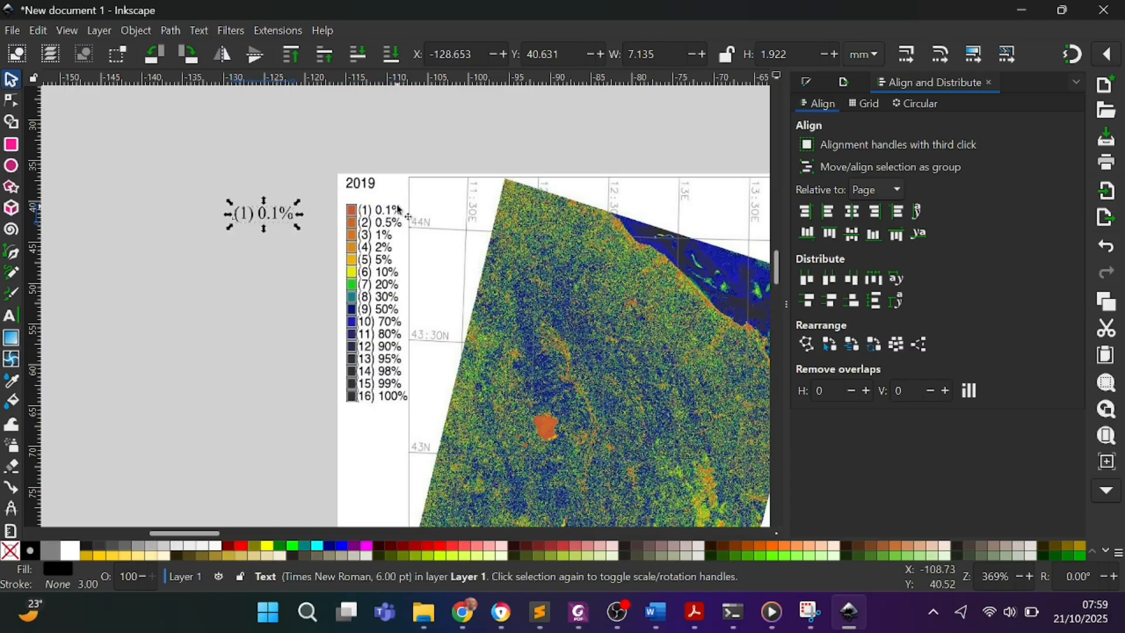
{"action": "left_click_drag", "start_coordinate": [278, 218], "coordinate": [404, 216]}
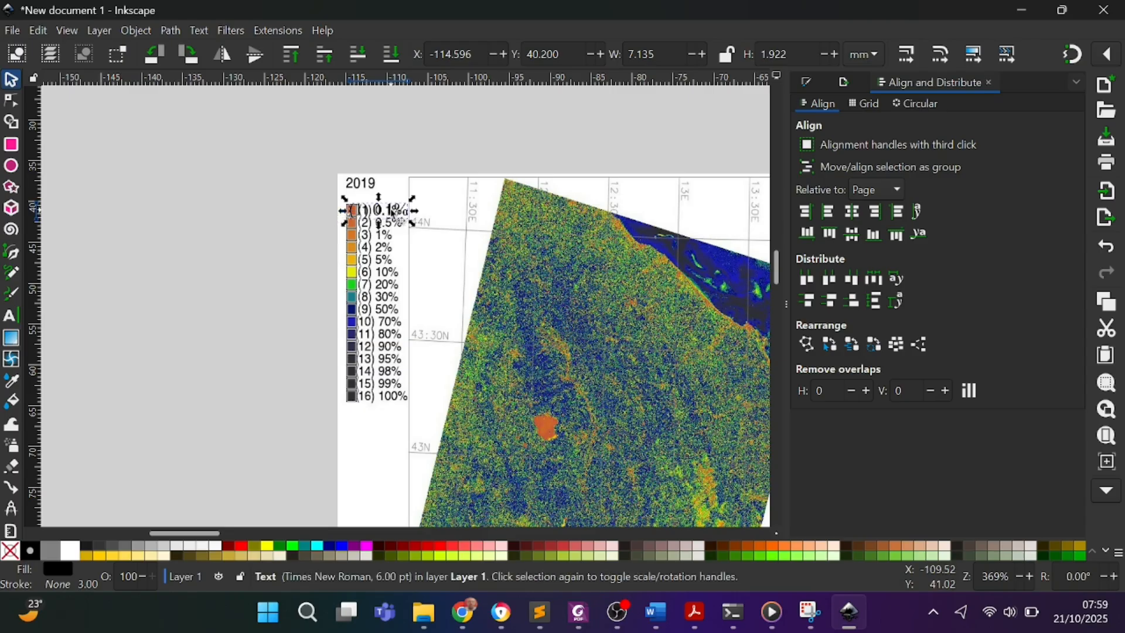
{"action": "left_click_drag", "start_coordinate": [394, 212], "coordinate": [296, 223]}
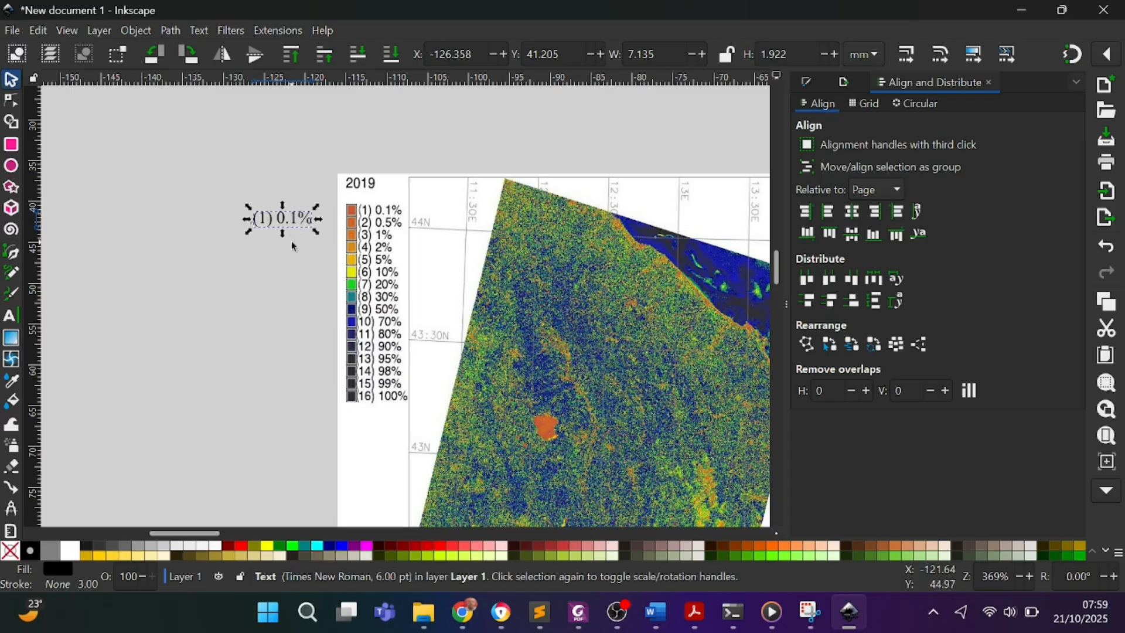
Set the "(1) 0.1%" text to 4 pt and place it level with the legend's first entry, at about X -127.0, Y 40.5 mm
{"action": "double_click", "coordinate": [297, 222]}
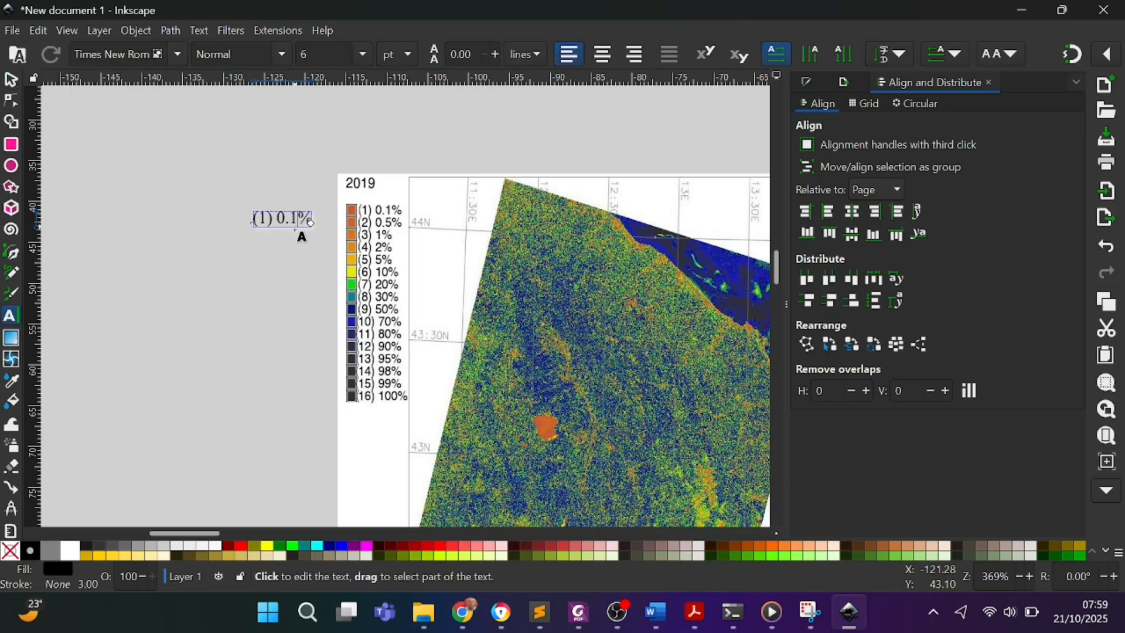
{"action": "key", "text": "ctrl+a"}
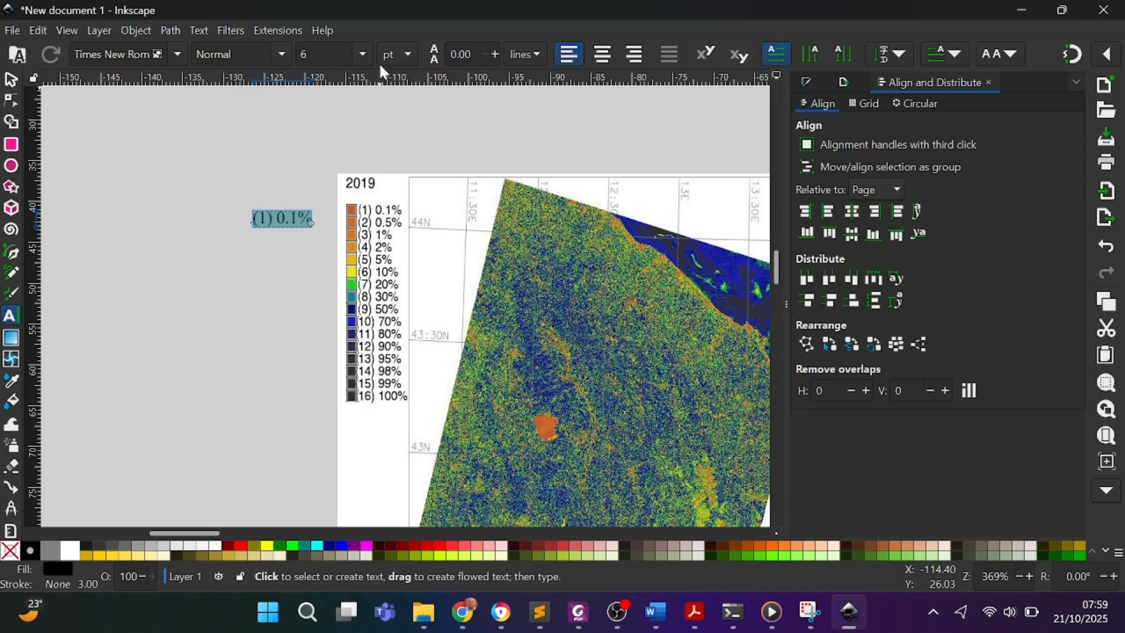
{"action": "left_click", "coordinate": [364, 54]}
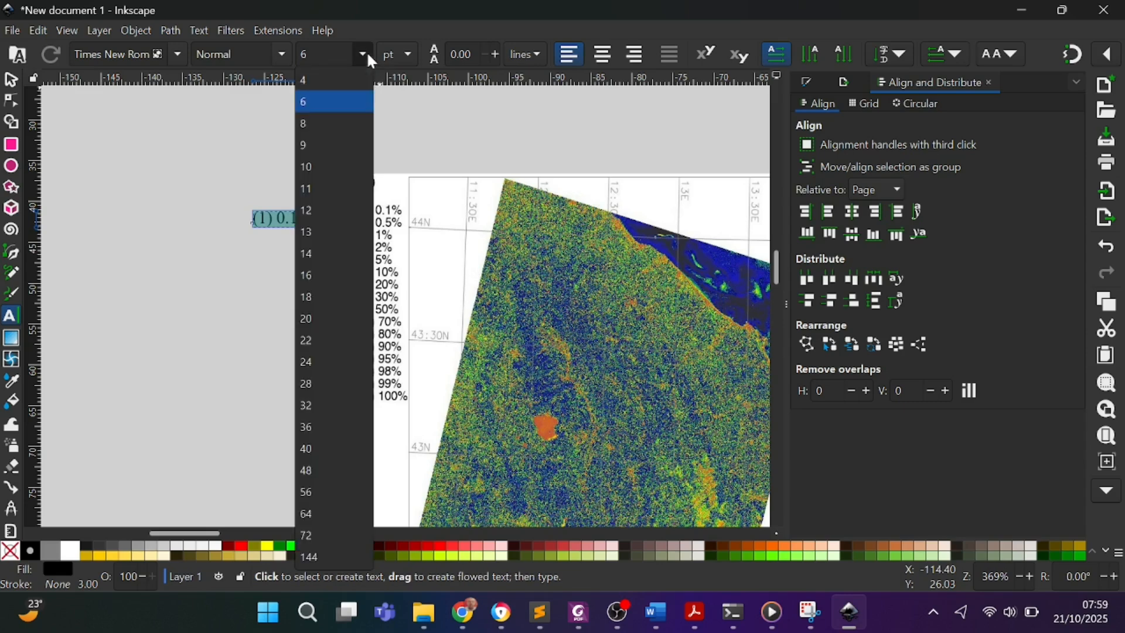
{"action": "left_click", "coordinate": [325, 88]}
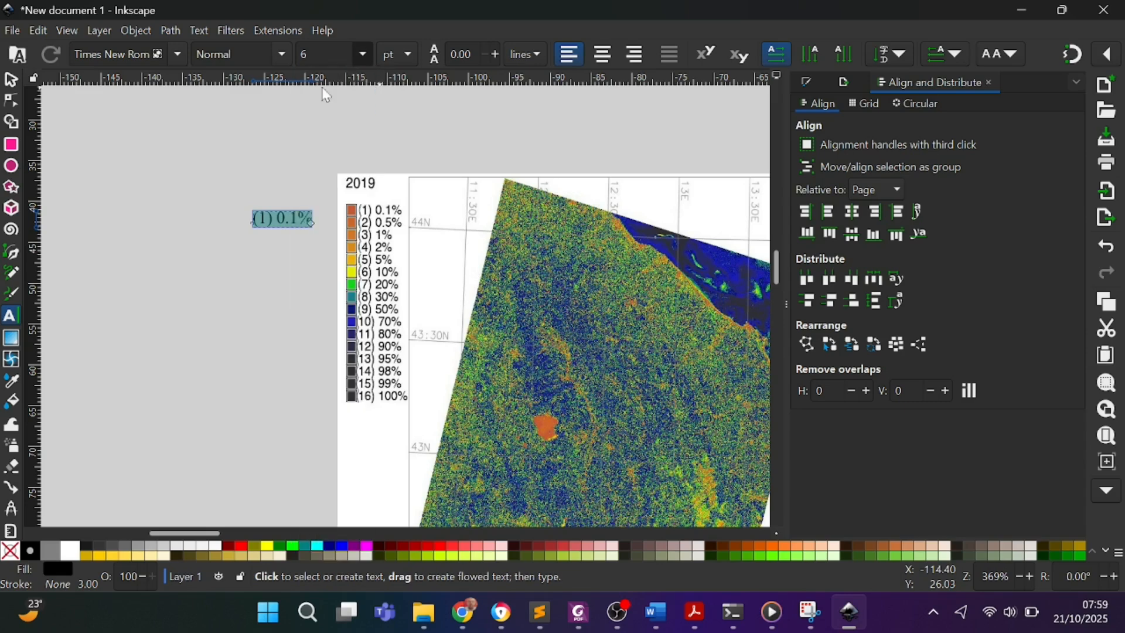
{"action": "left_click", "coordinate": [11, 79]}
{"action": "mouse_move", "coordinate": [284, 226]}
{"action": "left_mouse_down"}
{"action": "mouse_move", "coordinate": [393, 218]}
{"action": "mouse_move", "coordinate": [284, 213]}
{"action": "left_mouse_up"}
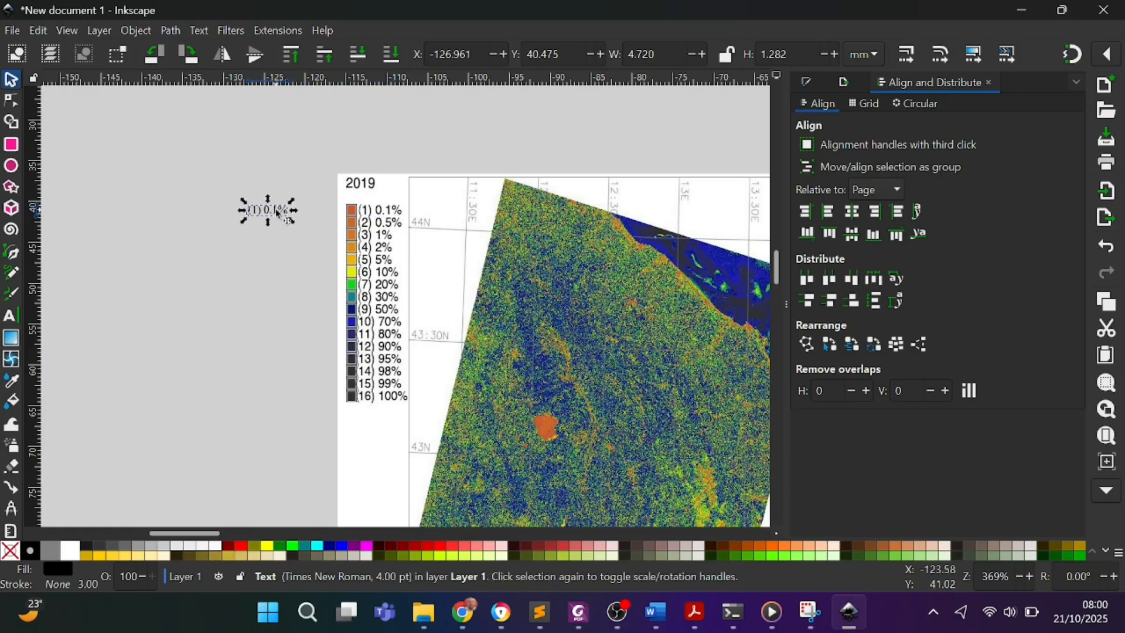
Set the whole "(1) 0.1%" text to 5 pt bold and move it to about X -126.2, Y 41.0 mm
{"action": "double_click", "coordinate": [284, 213]}
{"action": "key", "text": "ctrl+a"}
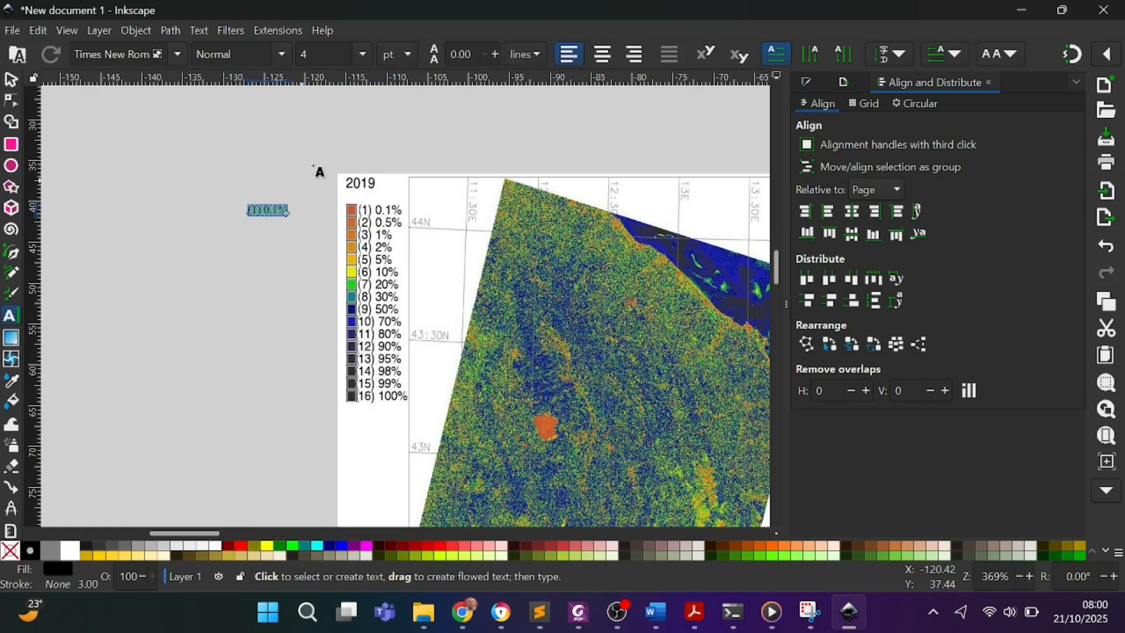
{"action": "left_click_drag", "start_coordinate": [319, 58], "coordinate": [293, 68]}
{"action": "type", "text": "5"}
{"action": "key", "text": "Return"}
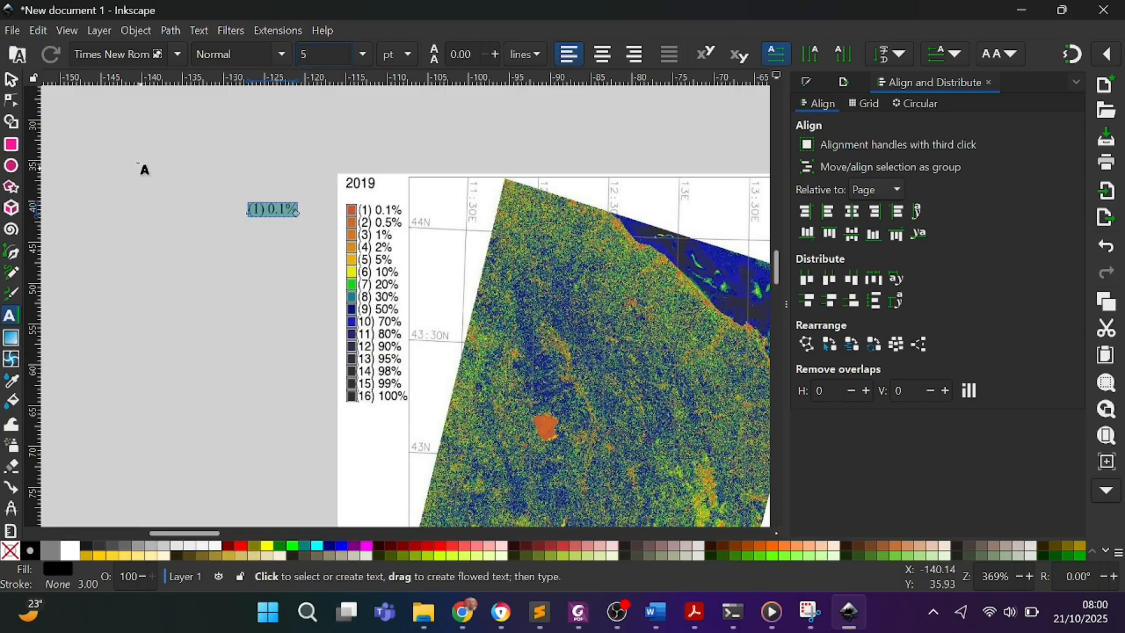
{"action": "left_click", "coordinate": [284, 55]}
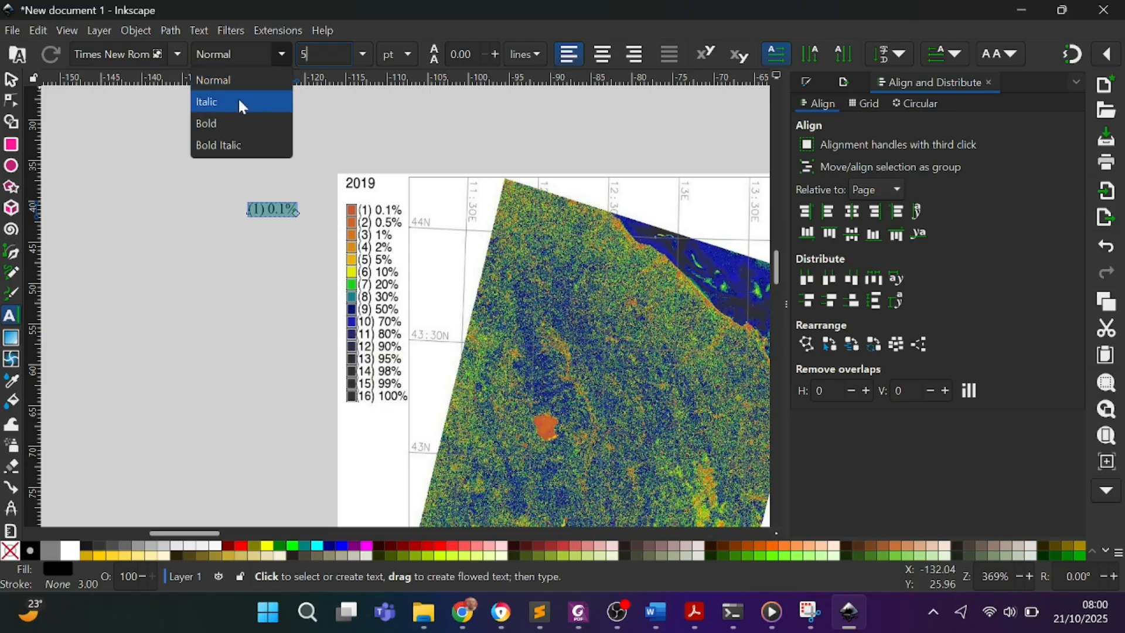
{"action": "left_click", "coordinate": [219, 118]}
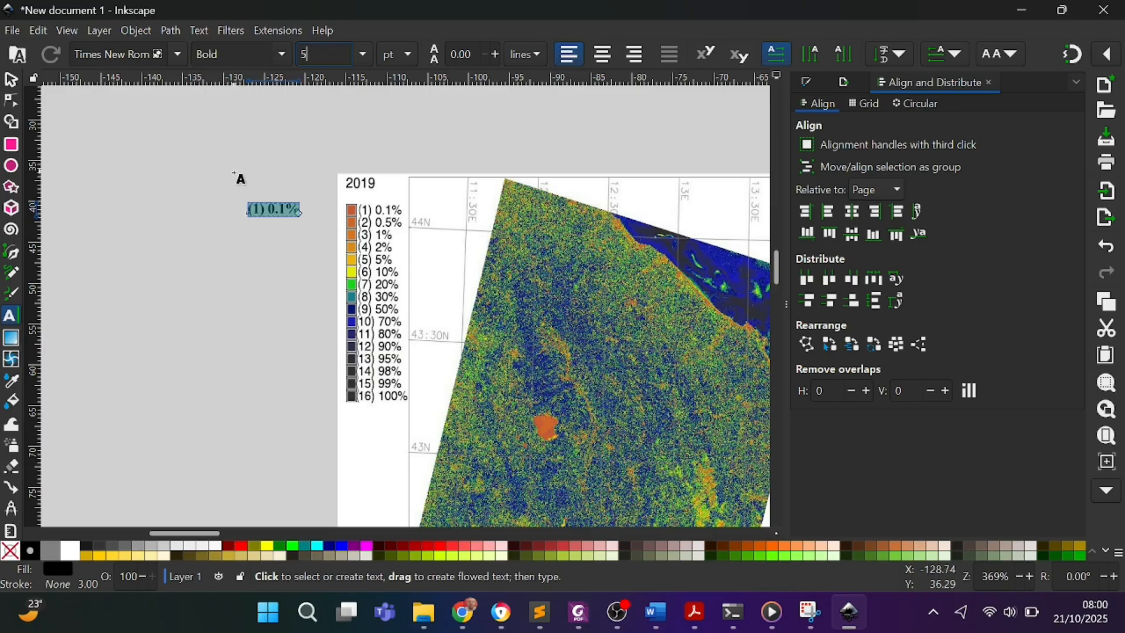
{"action": "left_click", "coordinate": [12, 80]}
{"action": "mouse_move", "coordinate": [283, 211]}
{"action": "left_mouse_down"}
{"action": "mouse_move", "coordinate": [399, 220]}
{"action": "mouse_move", "coordinate": [297, 225]}
{"action": "left_mouse_up"}
{"action": "left_click", "coordinate": [286, 258]}
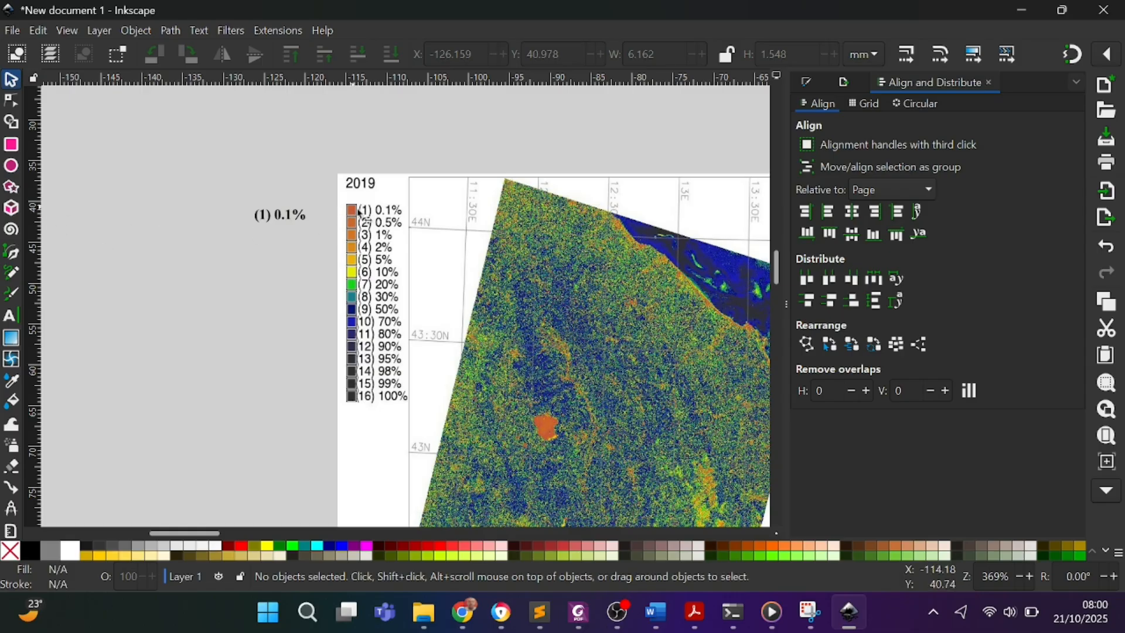
Draw a small rectangle just before the "(1) 0.1%" text and scale it down to about 2.65 by 2.44 mm
{"action": "left_click", "coordinate": [12, 147]}
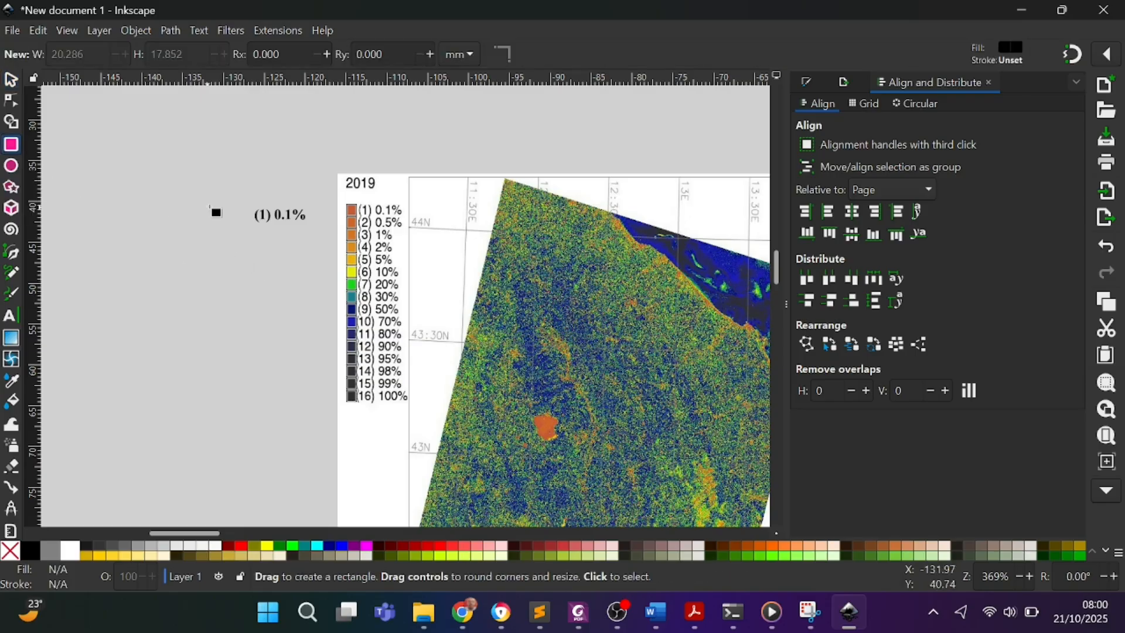
{"action": "left_click_drag", "start_coordinate": [210, 206], "coordinate": [245, 233]}
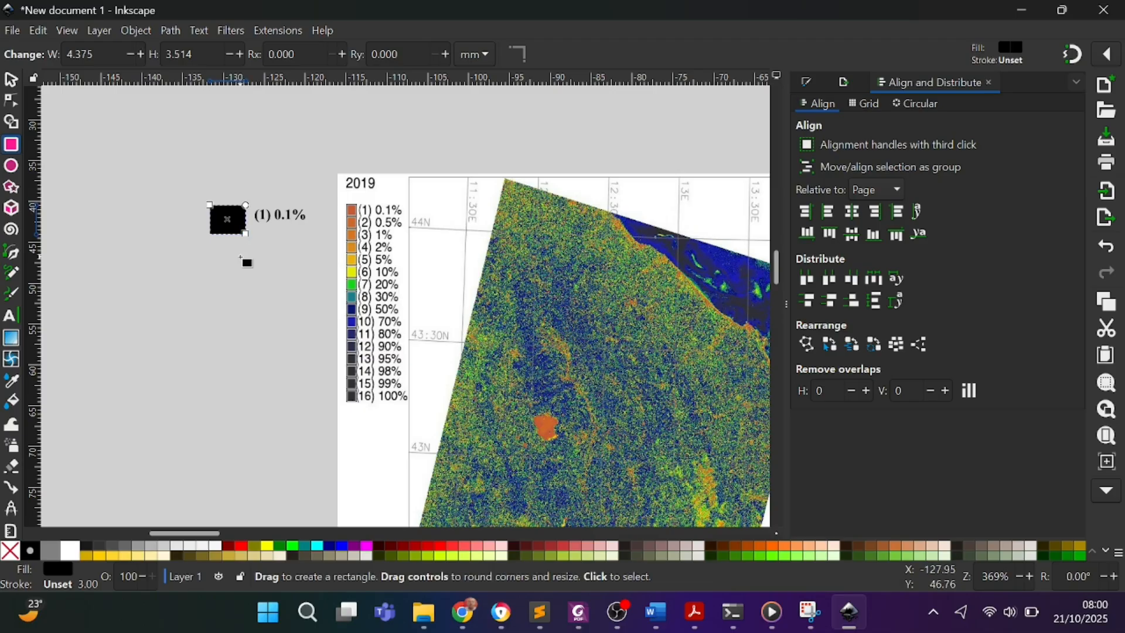
{"action": "left_click", "coordinate": [11, 81]}
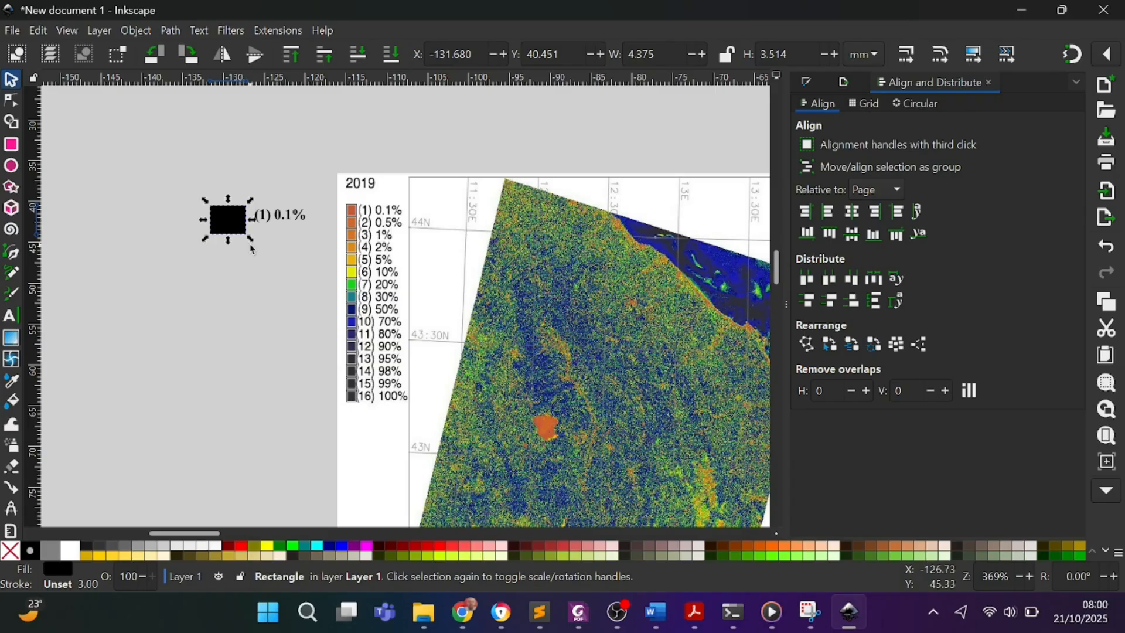
{"action": "left_click_drag", "start_coordinate": [252, 243], "coordinate": [241, 222]}
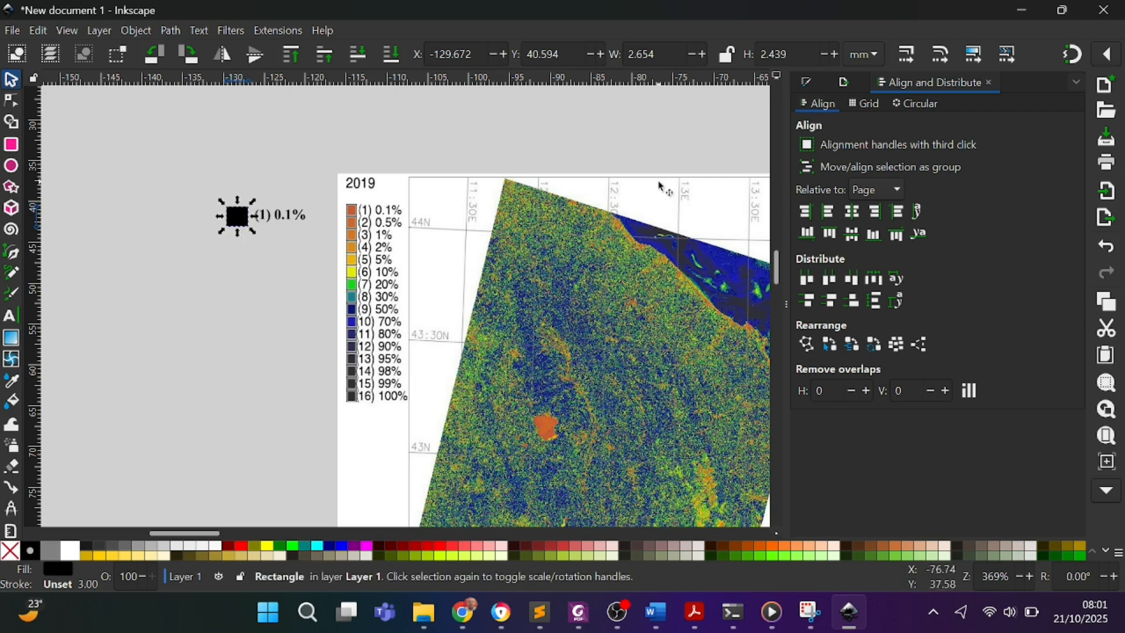
Fill the rectangle with the colour sampled from the map legend's first swatch and set its stroke to no paint
{"action": "left_click", "coordinate": [52, 567]}
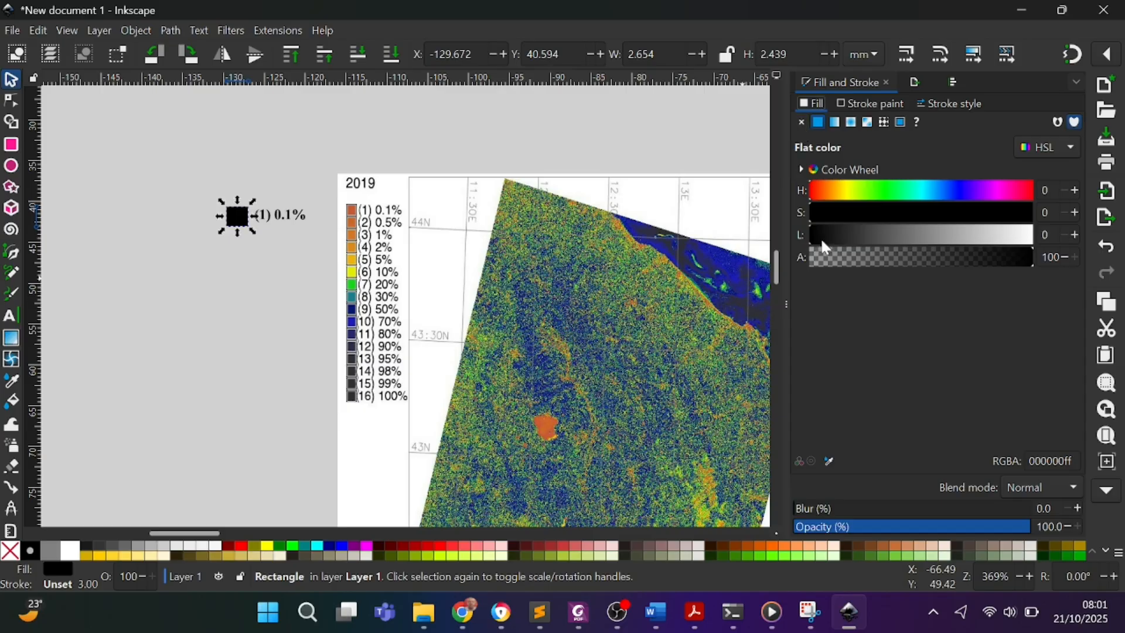
{"action": "left_click", "coordinate": [828, 460]}
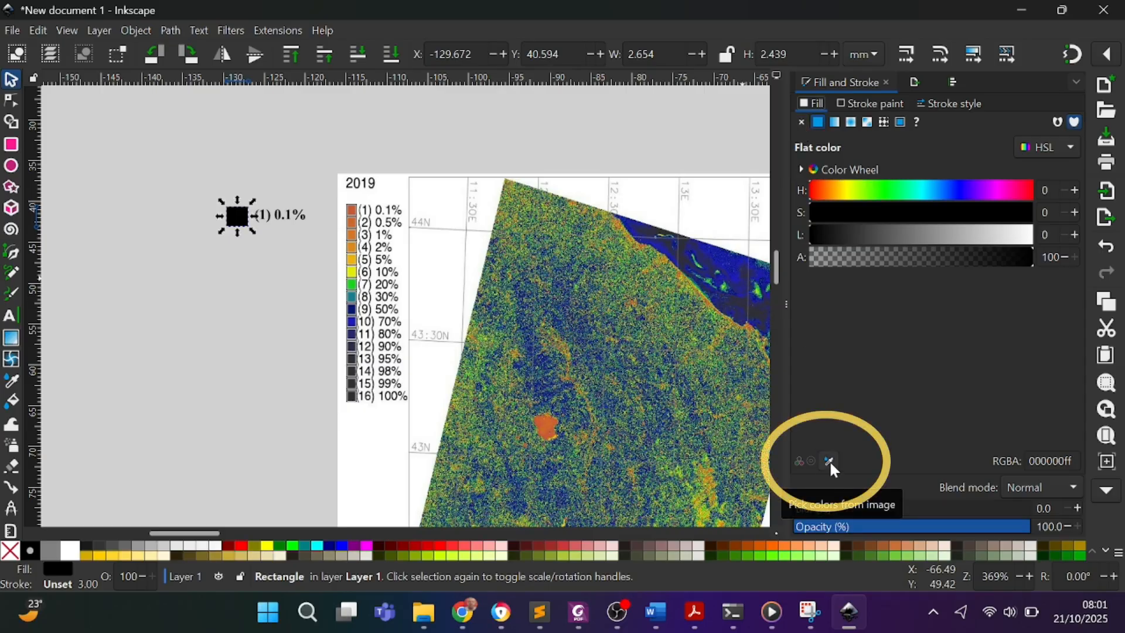
{"action": "left_click", "coordinate": [828, 462]}
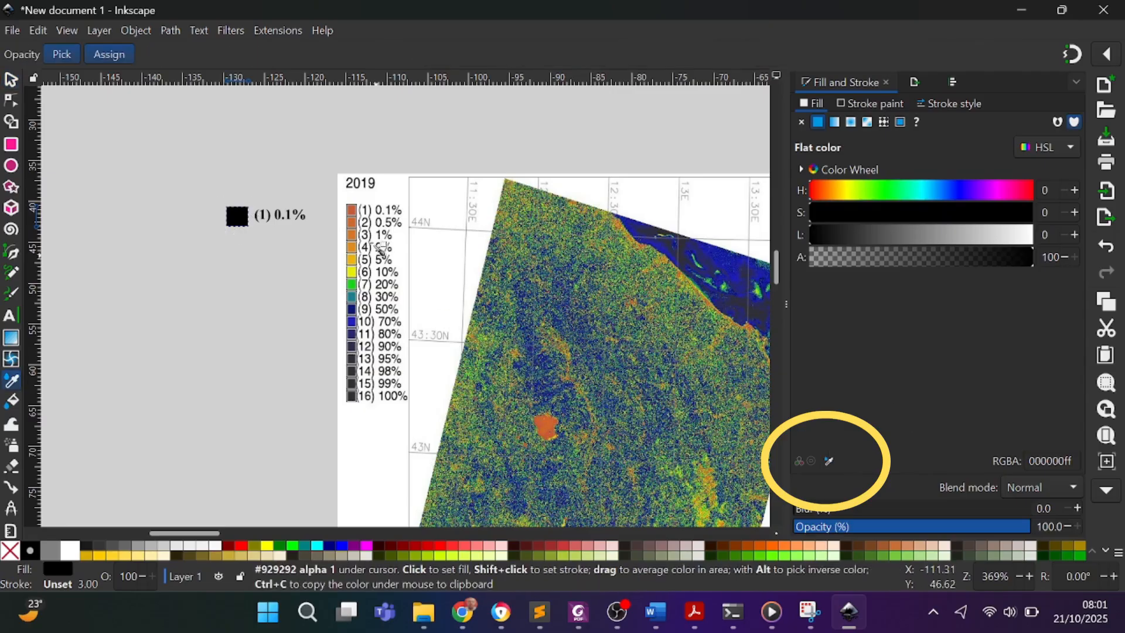
{"action": "left_click", "coordinate": [352, 211]}
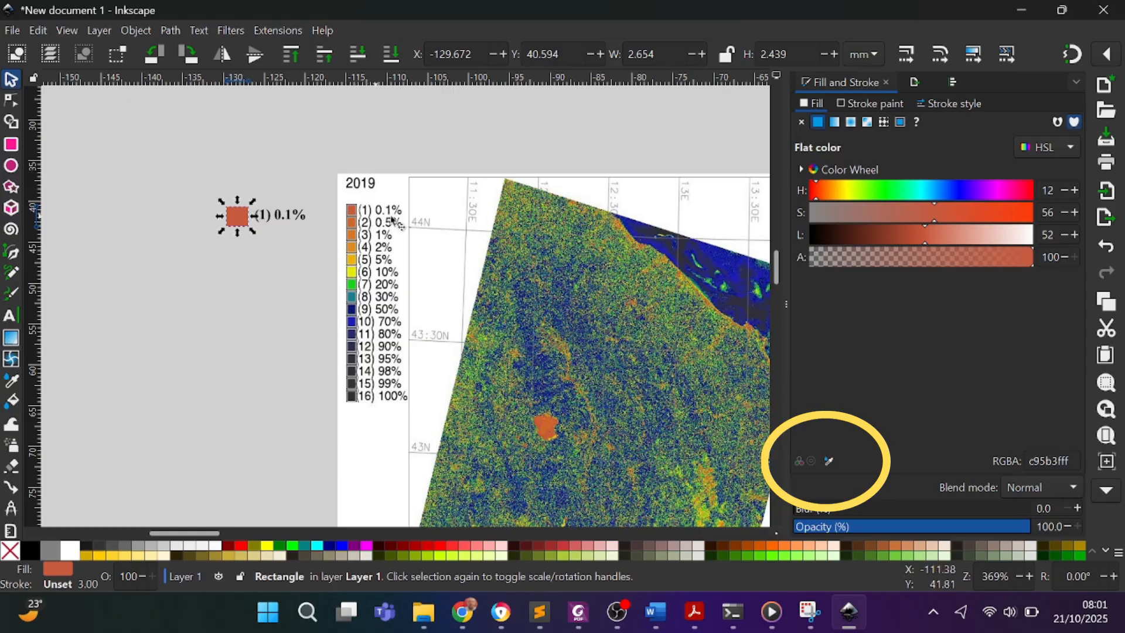
{"action": "left_click", "coordinate": [871, 106]}
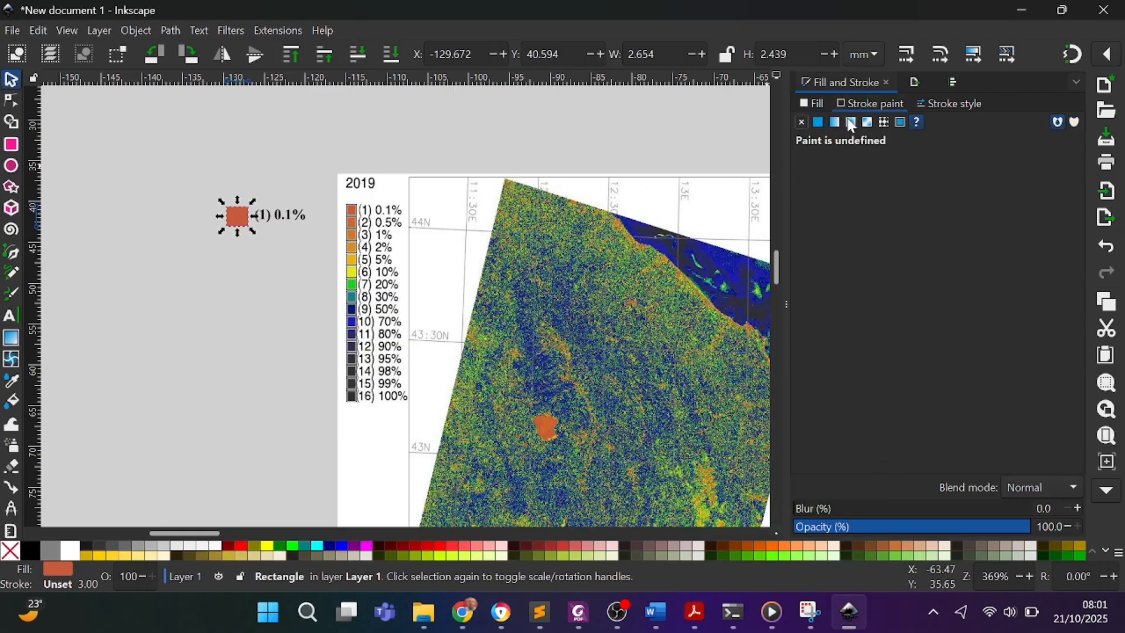
{"action": "left_click", "coordinate": [801, 122]}
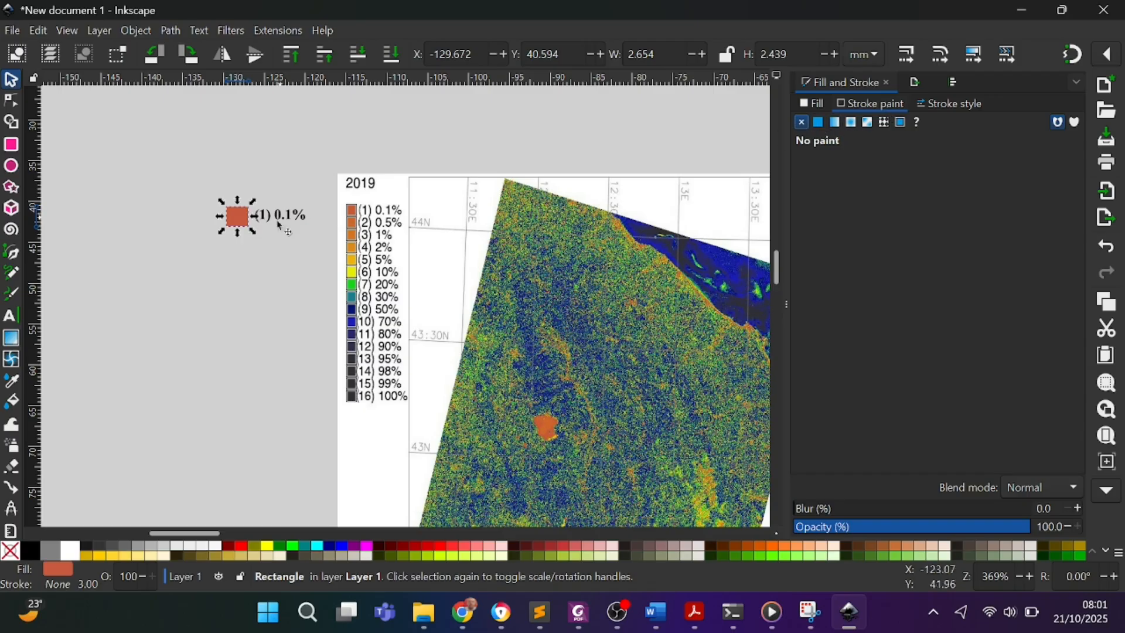
Try a flat black stroke 1 mm wide on the coloured rectangle and remove the stroke paint again
{"action": "left_click", "coordinate": [818, 123]}
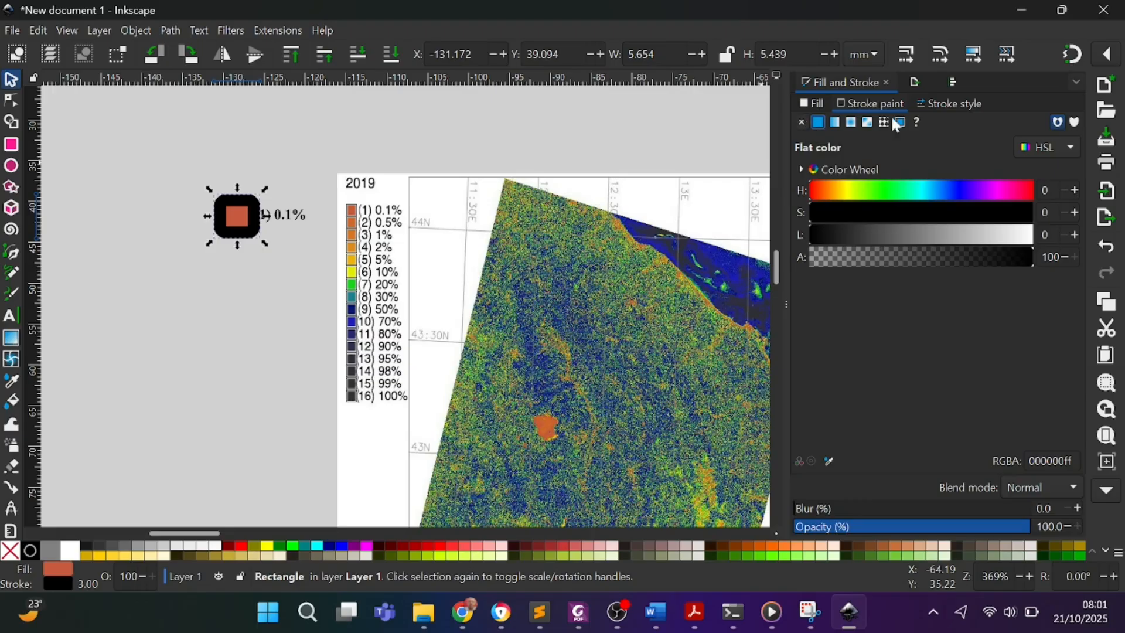
{"action": "left_click", "coordinate": [944, 105]}
{"action": "left_click_drag", "start_coordinate": [877, 128], "coordinate": [829, 132]}
{"action": "type", "text": "1"}
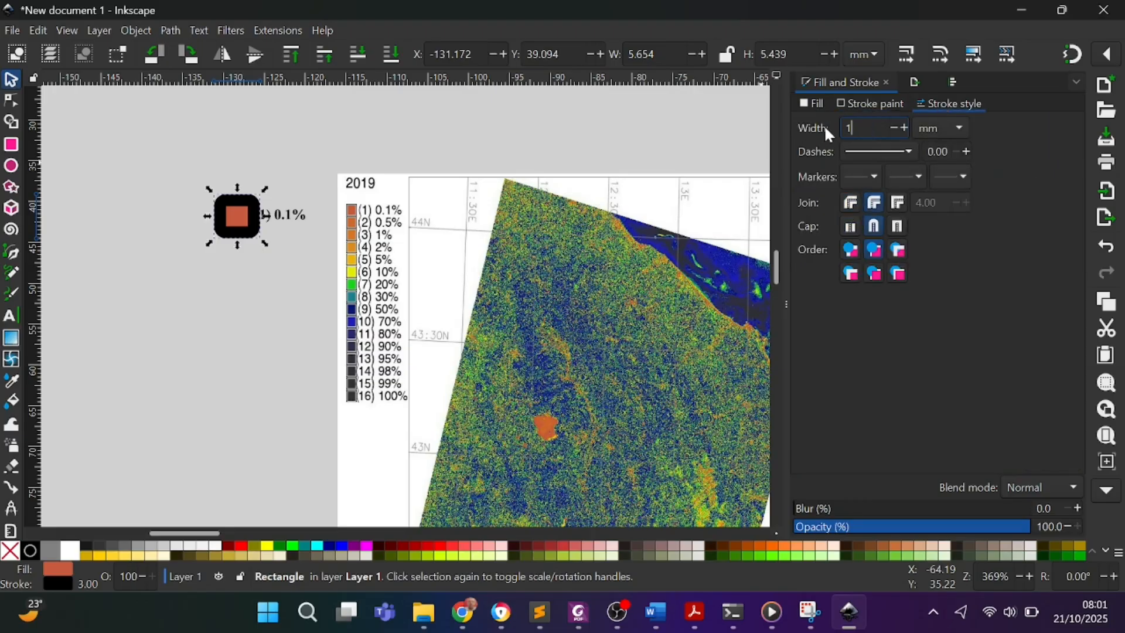
{"action": "key", "text": "Return"}
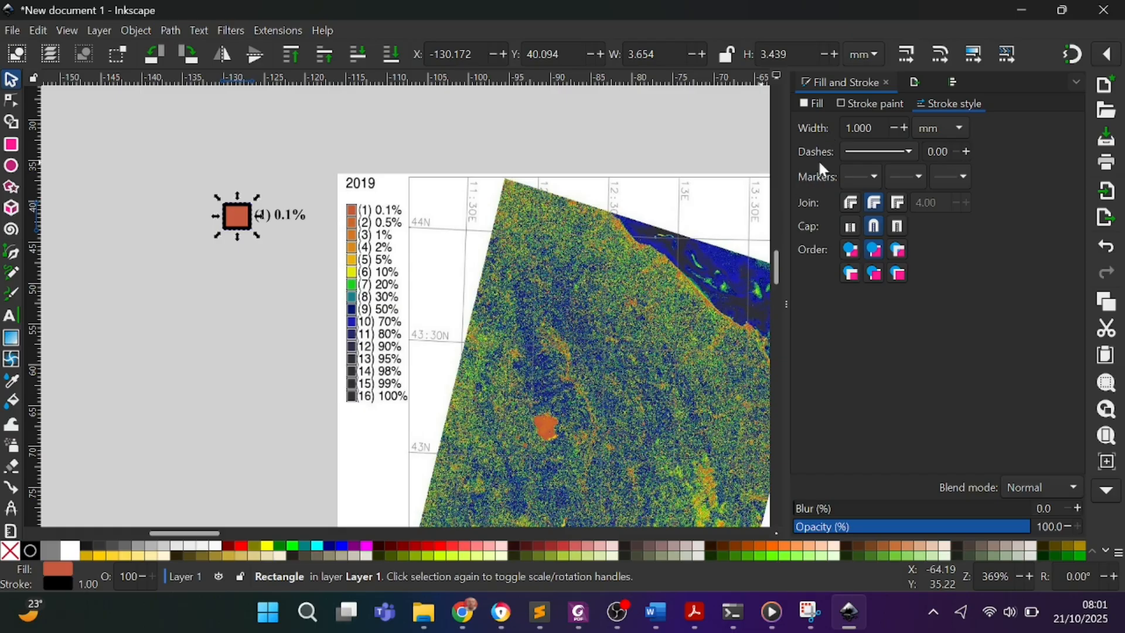
{"action": "left_click", "coordinate": [854, 107]}
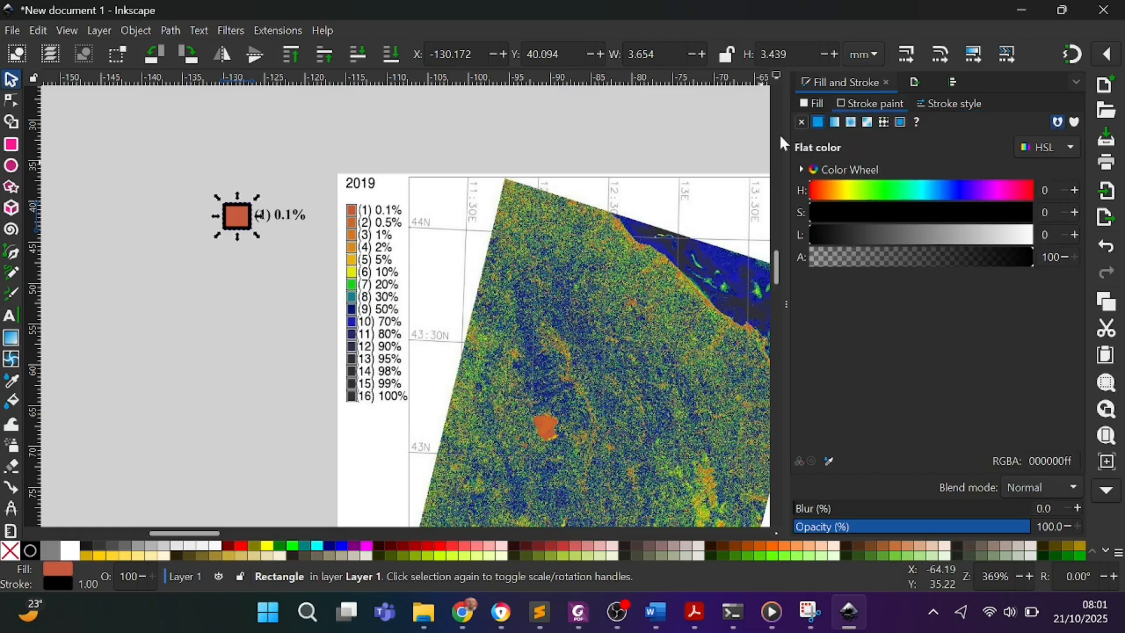
{"action": "left_click", "coordinate": [801, 122]}
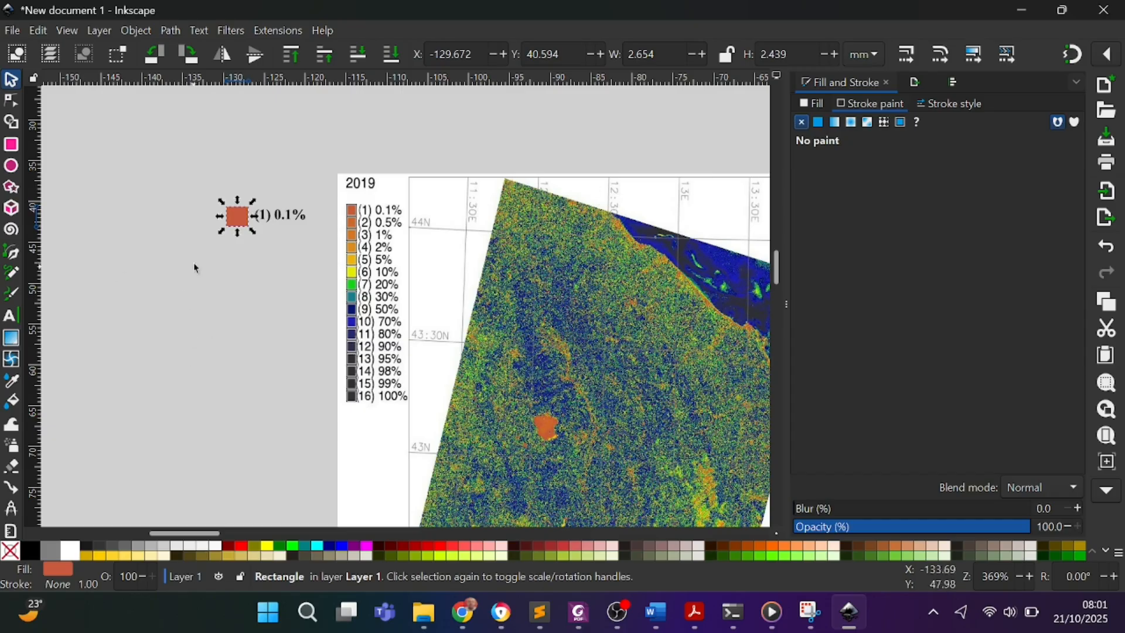
{"action": "left_click", "coordinate": [219, 301]}
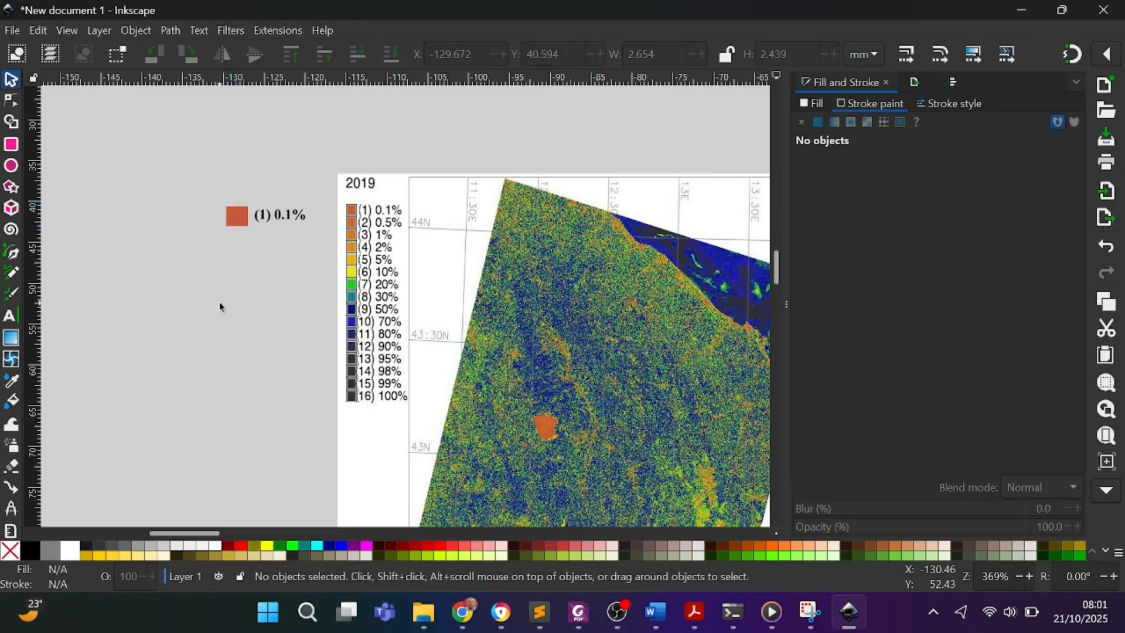
Lay the swatch and text together over the legend's first entry to compare sizes, and move them back to about X -132.9, Y 41.7 mm
{"action": "left_click_drag", "start_coordinate": [203, 189], "coordinate": [341, 253]}
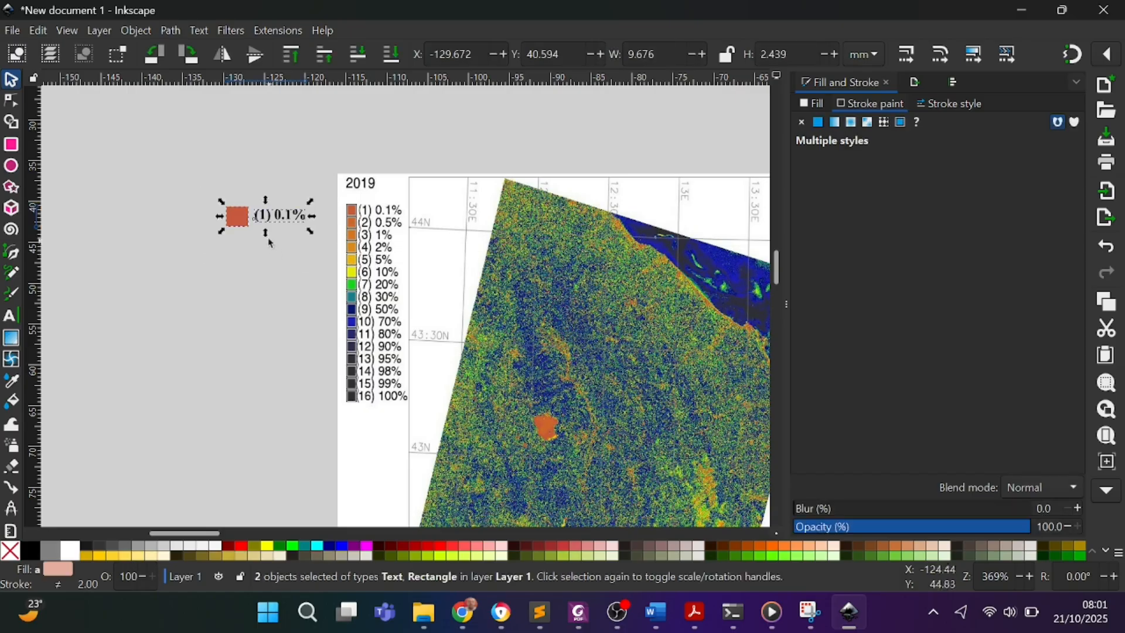
{"action": "left_click_drag", "start_coordinate": [280, 214], "coordinate": [391, 212]}
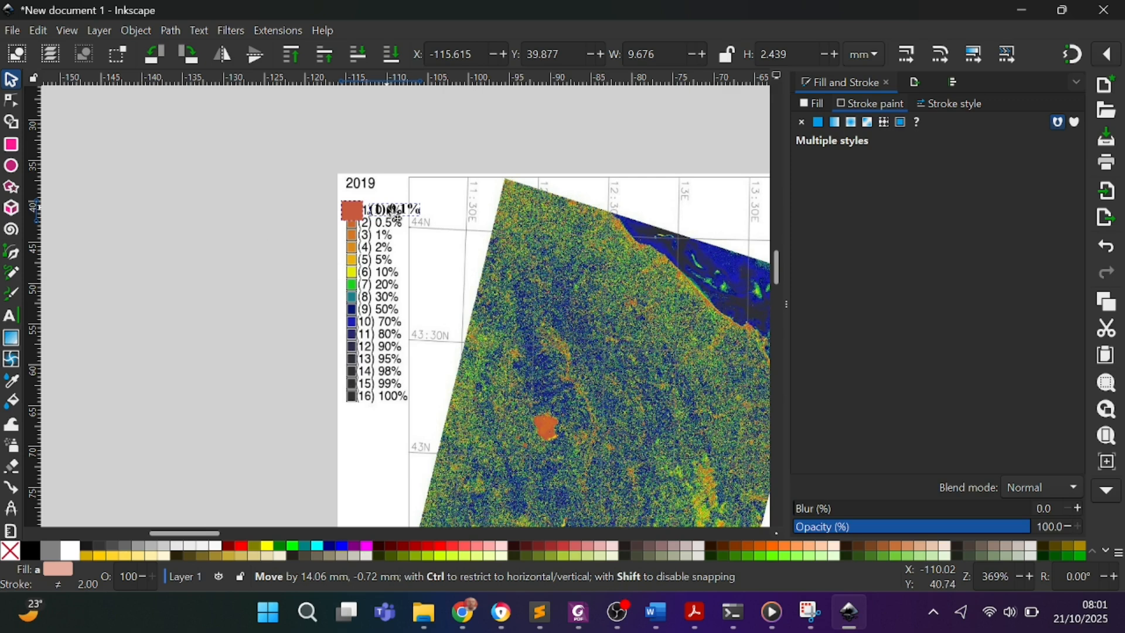
{"action": "left_click_drag", "start_coordinate": [391, 212], "coordinate": [251, 226]}
{"action": "left_click", "coordinate": [223, 272]}
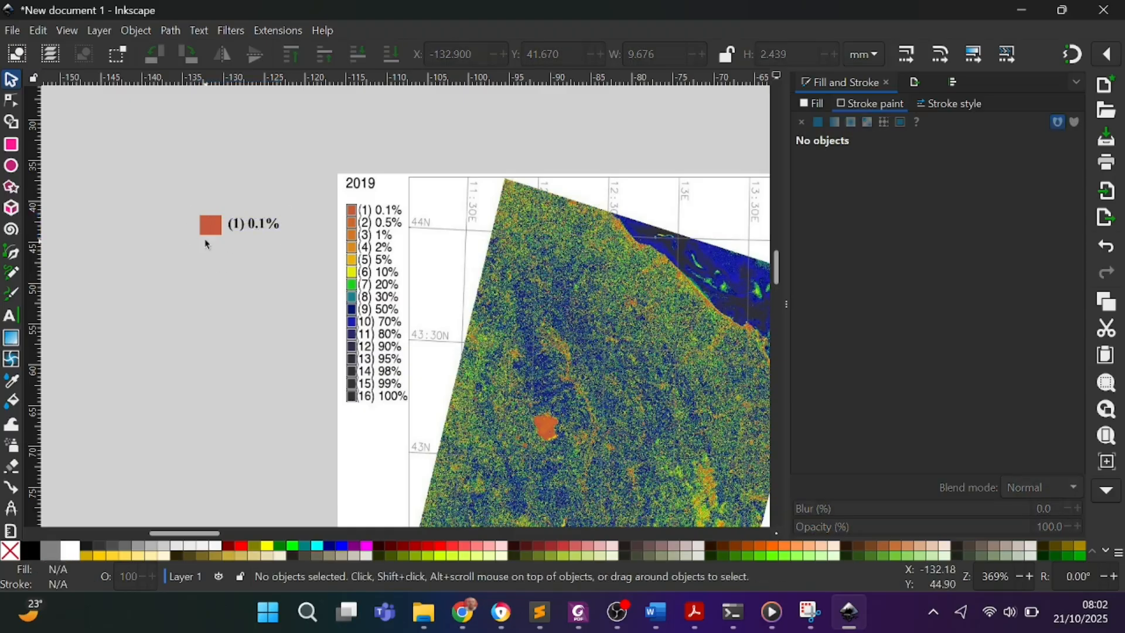
Scale the coloured swatch down to about 1.7 mm high and move it closer to the "(1) 0.1%" text
{"action": "left_click", "coordinate": [206, 234]}
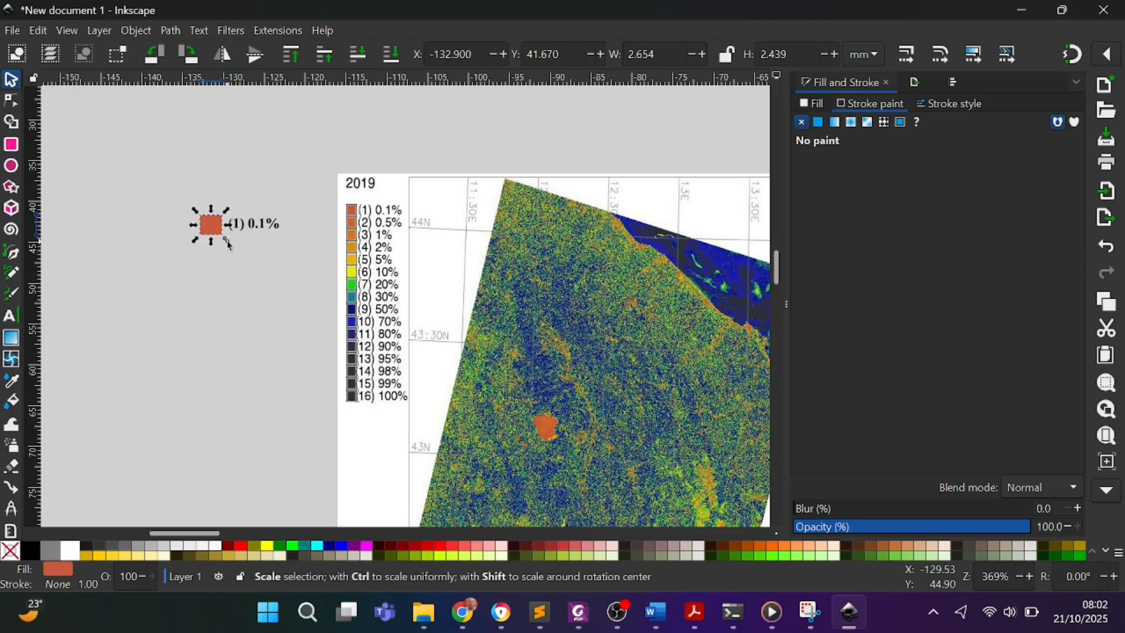
{"action": "left_click_drag", "start_coordinate": [228, 242], "coordinate": [228, 244]}
{"action": "scroll", "coordinate": [228, 244], "scroll_direction": "up", "scroll_amount": 4, "text": "ctrl"}
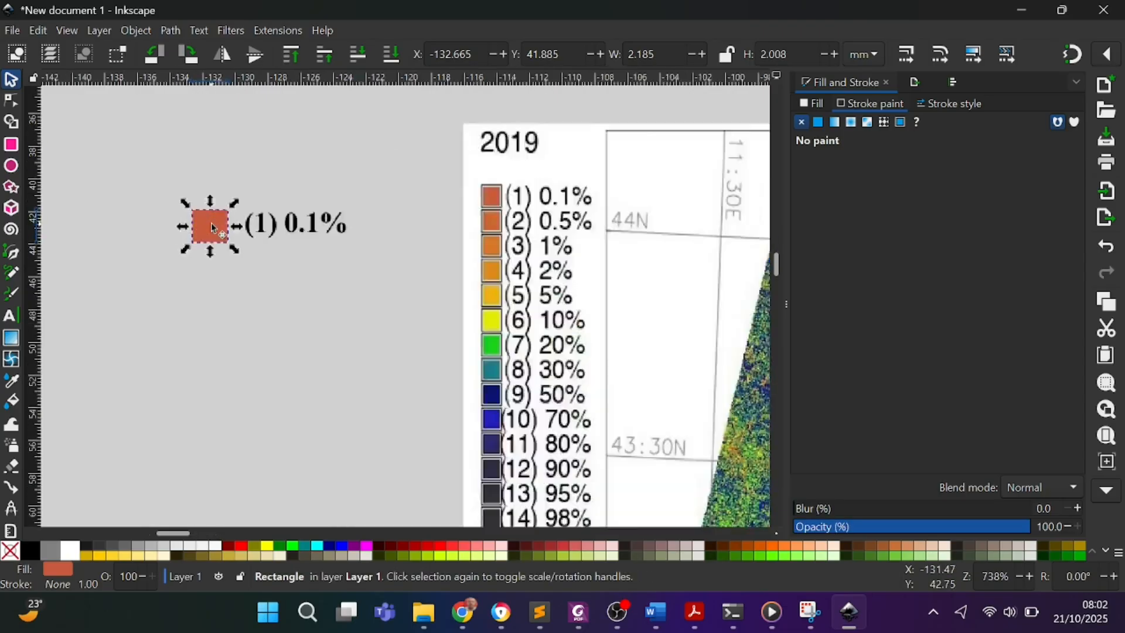
{"action": "scroll", "coordinate": [217, 240], "scroll_direction": "up", "scroll_amount": 1, "text": "ctrl"}
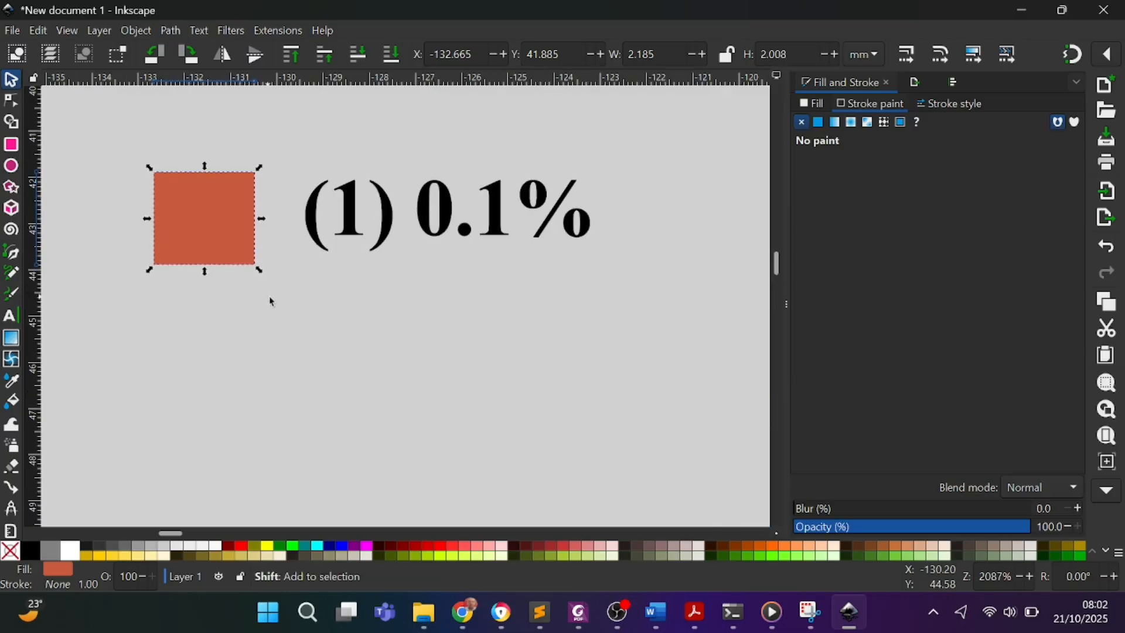
{"action": "left_click_drag", "start_coordinate": [262, 275], "coordinate": [257, 269]}
{"action": "left_click_drag", "start_coordinate": [208, 224], "coordinate": [238, 225]}
Compare the resized swatch and text against the legend's entries, and place both off the map at about X -129.3, Y 42.9 mm
{"action": "left_click_drag", "start_coordinate": [146, 133], "coordinate": [619, 299]}
{"action": "scroll", "coordinate": [361, 340], "scroll_direction": "down", "scroll_amount": 5}
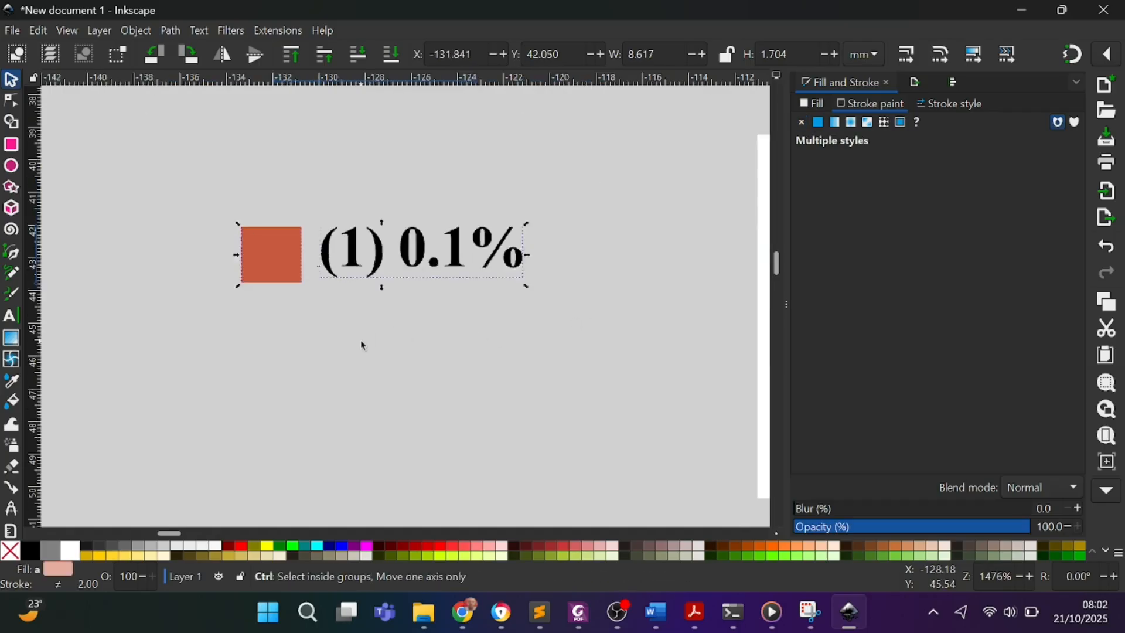
{"action": "scroll", "coordinate": [410, 399], "scroll_direction": "up", "scroll_amount": 1}
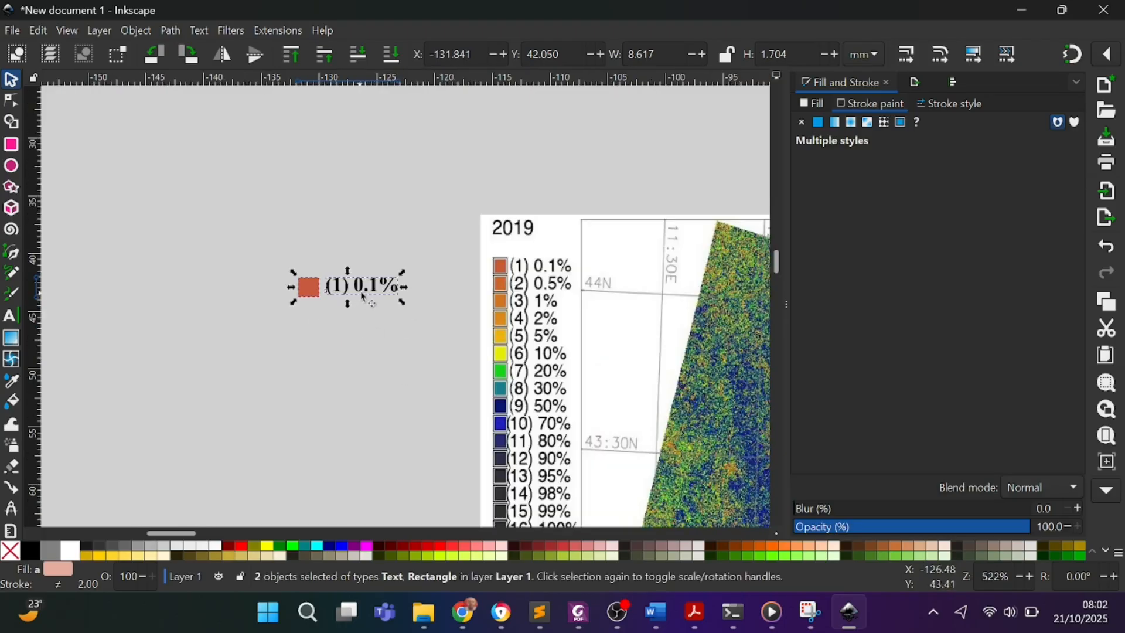
{"action": "left_click_drag", "start_coordinate": [378, 284], "coordinate": [564, 268]}
{"action": "scroll", "coordinate": [557, 293], "scroll_direction": "down", "scroll_amount": 5}
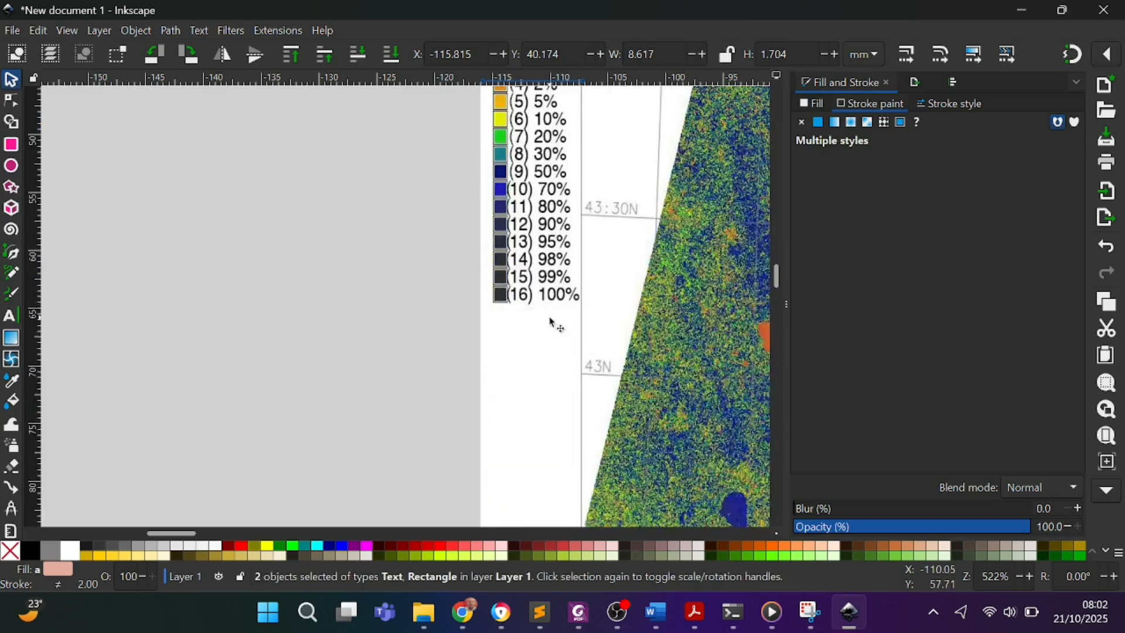
{"action": "scroll", "coordinate": [553, 324], "scroll_direction": "up", "scroll_amount": 4}
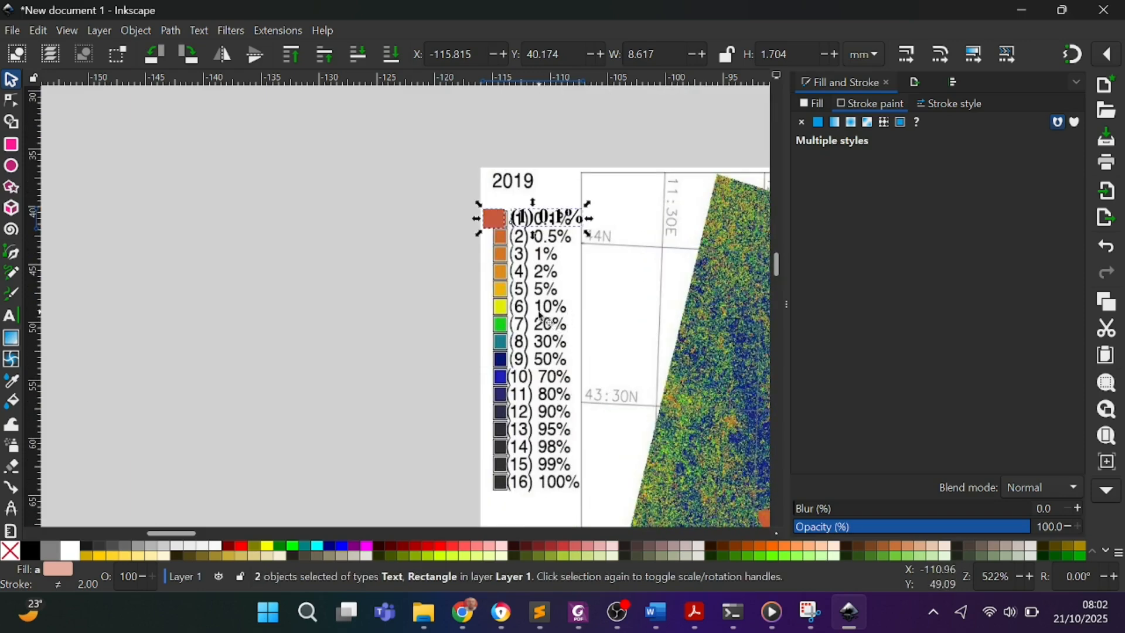
{"action": "scroll", "coordinate": [539, 310], "scroll_direction": "down", "scroll_amount": 3}
{"action": "scroll", "coordinate": [536, 306], "scroll_direction": "up", "scroll_amount": 2}
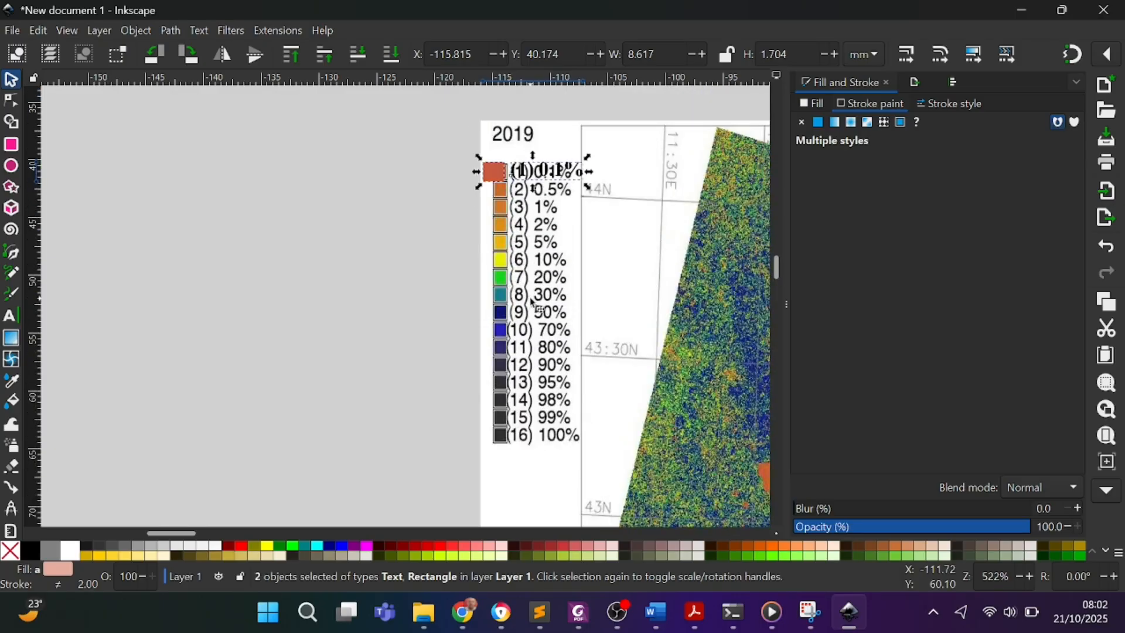
{"action": "left_click_drag", "start_coordinate": [496, 176], "coordinate": [340, 207]}
{"action": "left_click", "coordinate": [401, 265]}
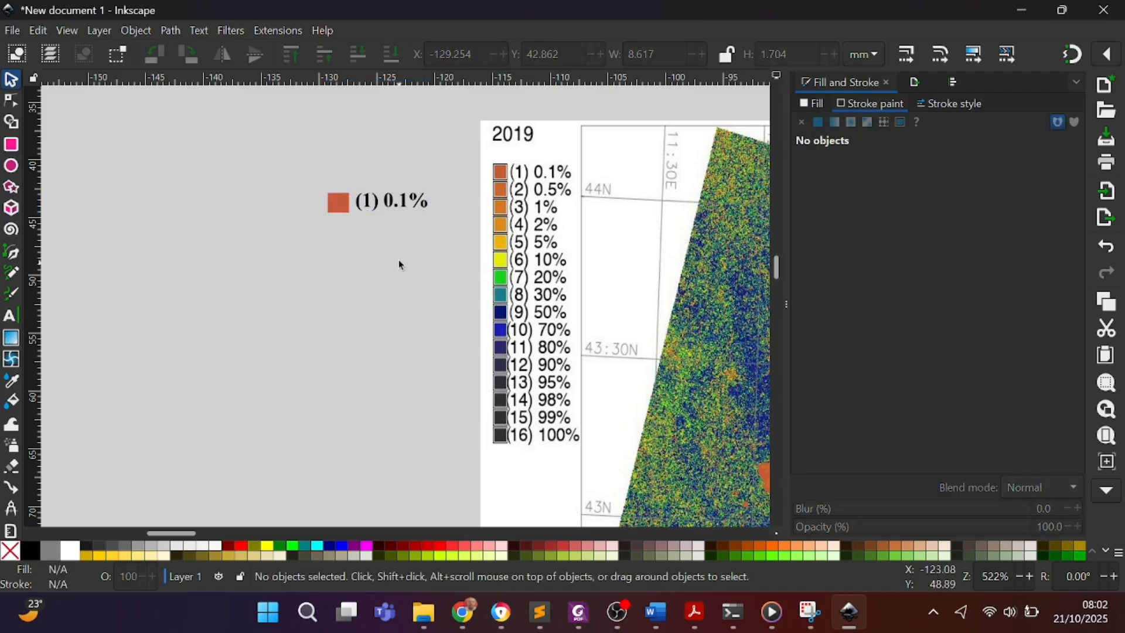
Move the coloured swatch and its "(1) 0.1%" text together to about X -128.1, Y 40.8 mm
{"action": "left_click_drag", "start_coordinate": [405, 208], "coordinate": [423, 191]}
{"action": "key", "text": "ctrl+z"}
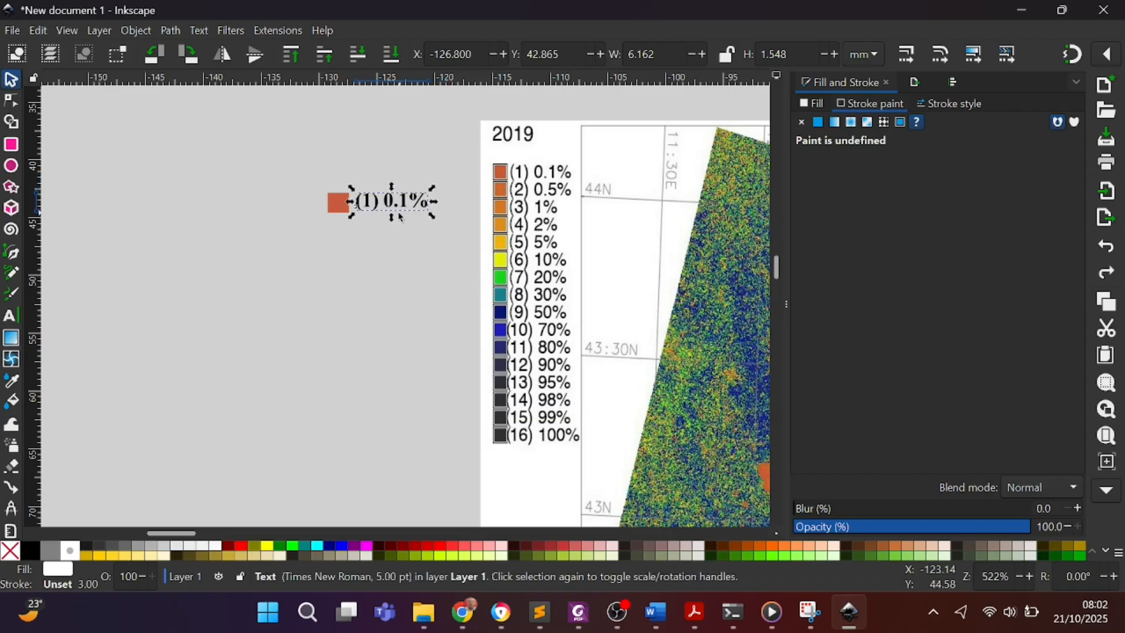
{"action": "left_click_drag", "start_coordinate": [274, 179], "coordinate": [467, 258]}
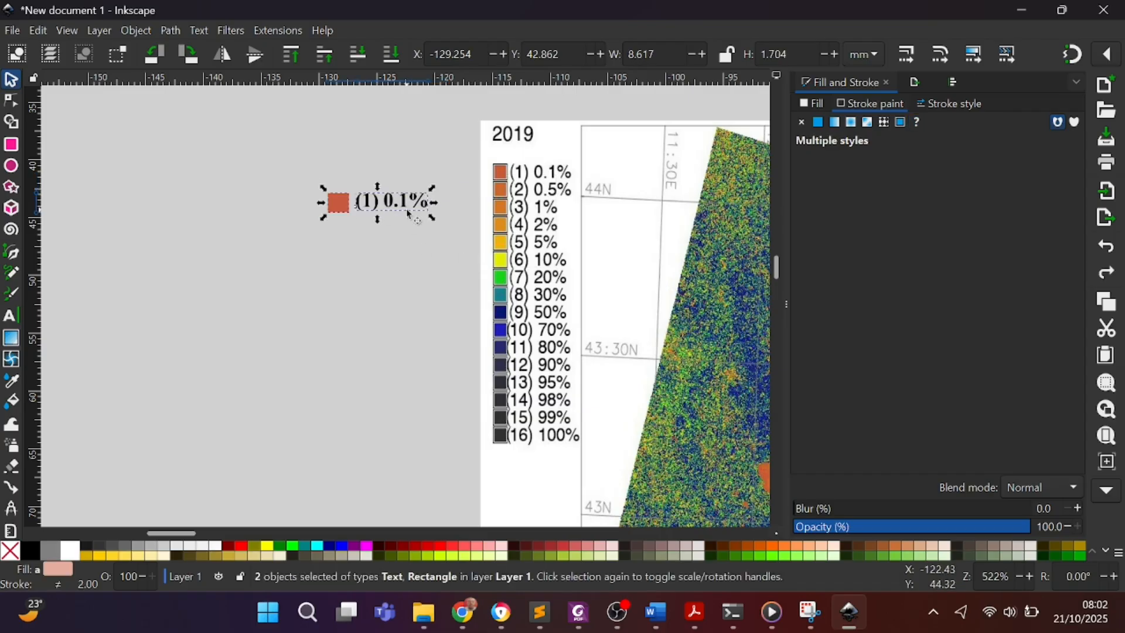
{"action": "left_click_drag", "start_coordinate": [403, 205], "coordinate": [417, 180]}
{"action": "left_click", "coordinate": [414, 250]}
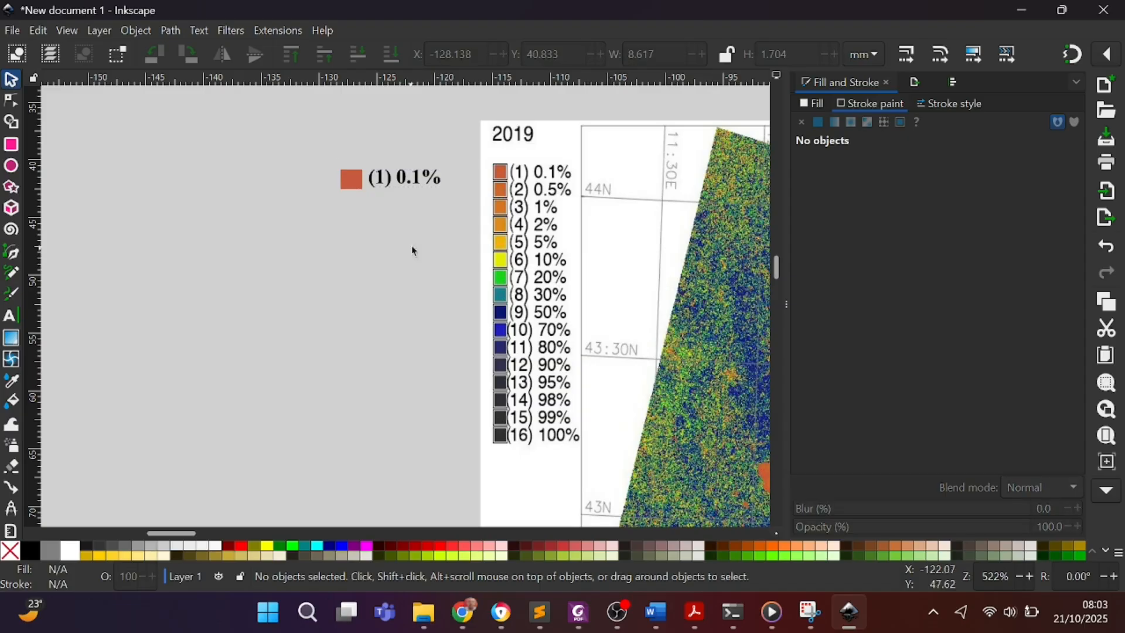
Duplicate the swatch and text twice, stacking the copies below the first row at about Y 43.5 and 46.3 mm
{"action": "left_click", "coordinate": [392, 185]}
{"action": "left_click_drag", "start_coordinate": [310, 146], "coordinate": [471, 223]}
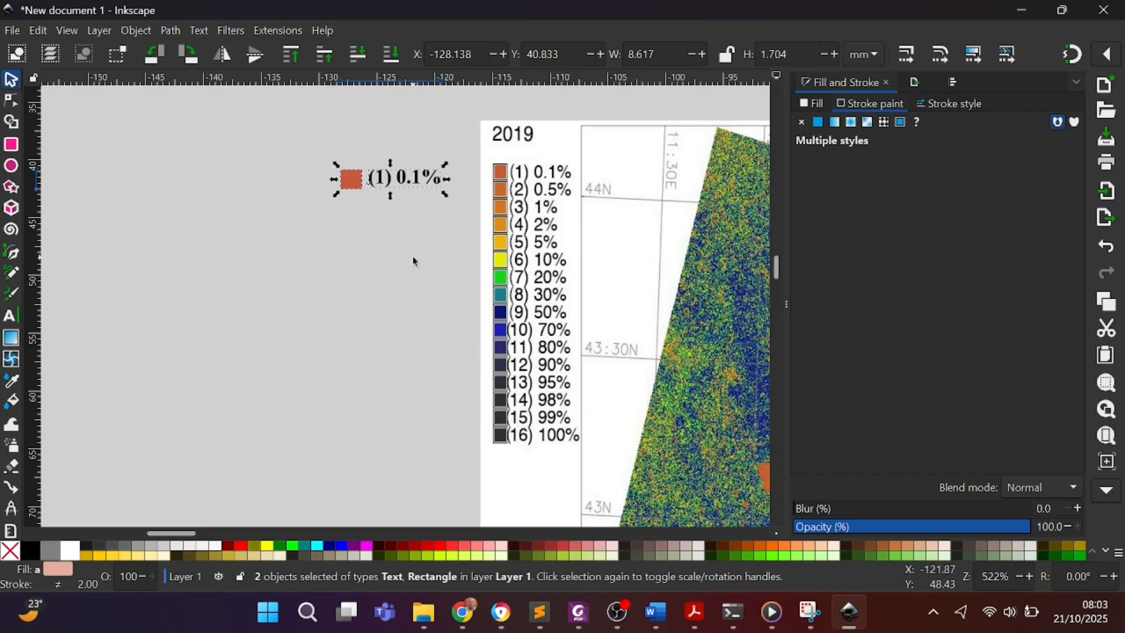
{"action": "key", "text": "ctrl+d"}
{"action": "left_click_drag", "start_coordinate": [349, 182], "coordinate": [351, 212]}
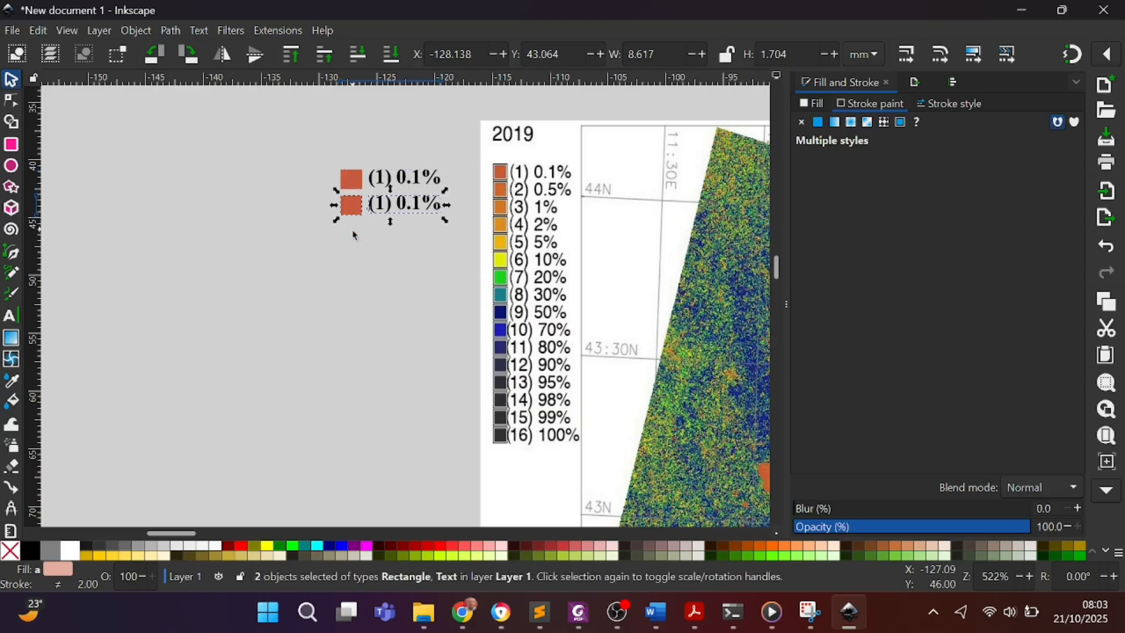
{"action": "key", "text": "ctrl+d"}
{"action": "left_click_drag", "start_coordinate": [350, 212], "coordinate": [347, 247]}
{"action": "left_click_drag", "start_coordinate": [314, 181], "coordinate": [463, 241]}
{"action": "left_click_drag", "start_coordinate": [351, 207], "coordinate": [352, 216]}
Duplicate the third swatch and text row and place the copy below it at about Y 48.9 mm
{"action": "scroll", "coordinate": [322, 228], "scroll_direction": "down", "scroll_amount": 2}
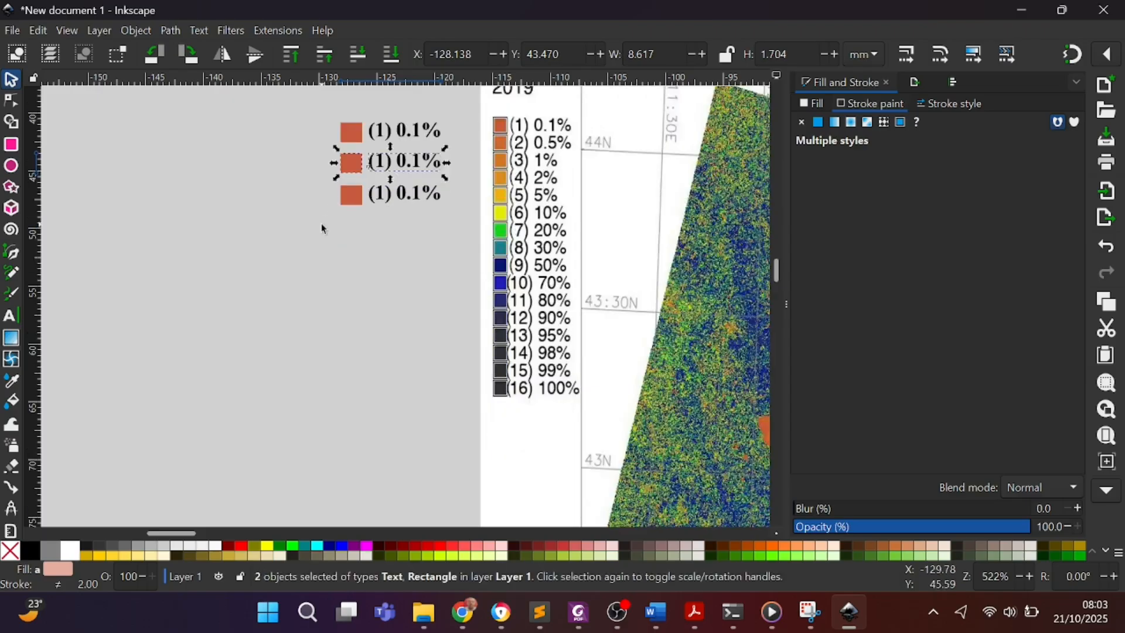
{"action": "scroll", "coordinate": [322, 228], "scroll_direction": "down", "scroll_amount": 2}
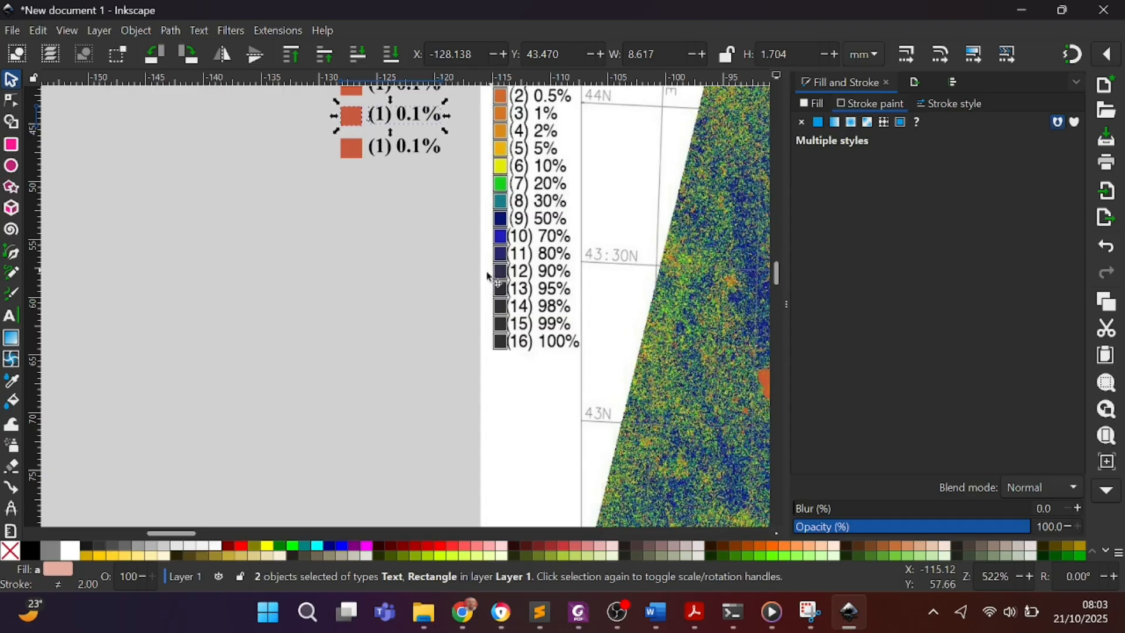
{"action": "scroll", "coordinate": [395, 331], "scroll_direction": "up", "scroll_amount": 6}
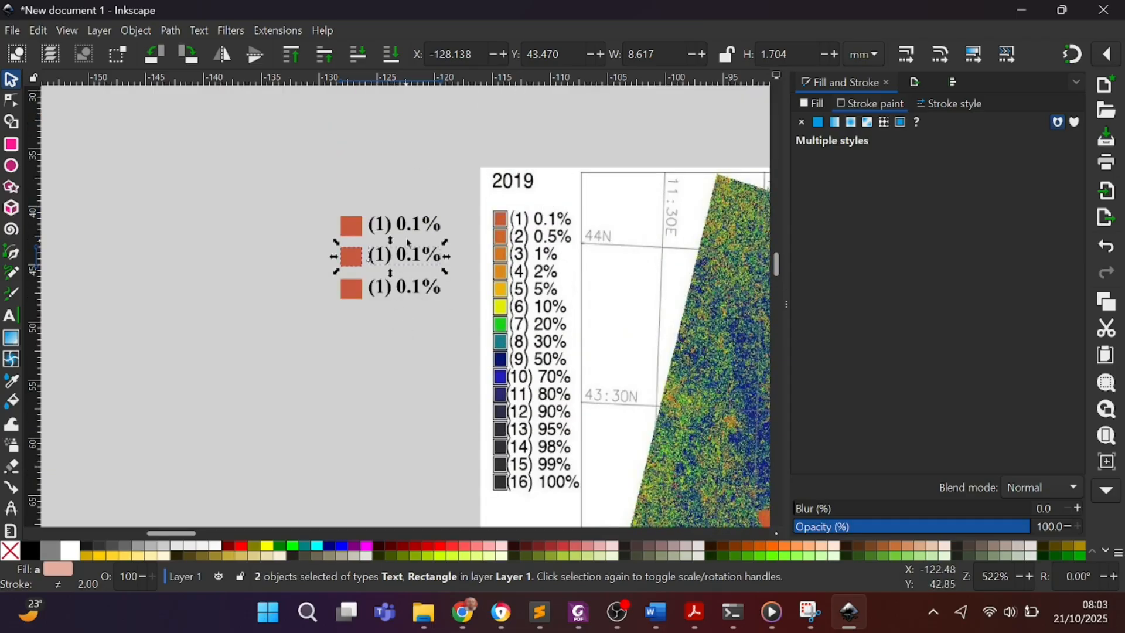
{"action": "scroll", "coordinate": [401, 311], "scroll_direction": "down", "scroll_amount": 2}
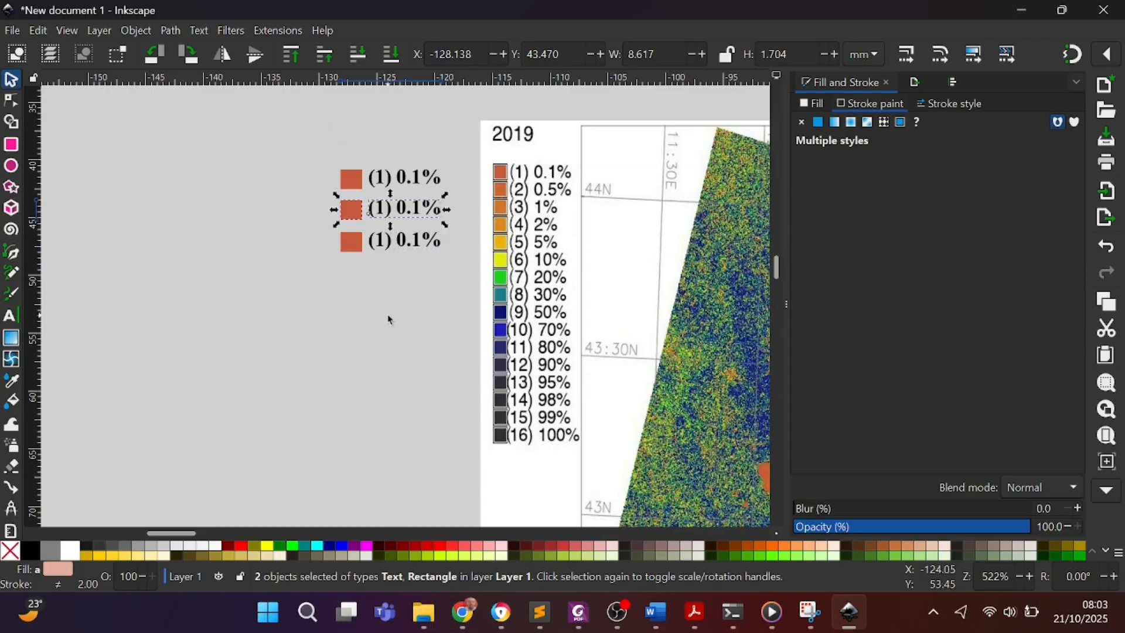
{"action": "left_click", "coordinate": [370, 280]}
{"action": "left_click_drag", "start_coordinate": [327, 226], "coordinate": [456, 263]}
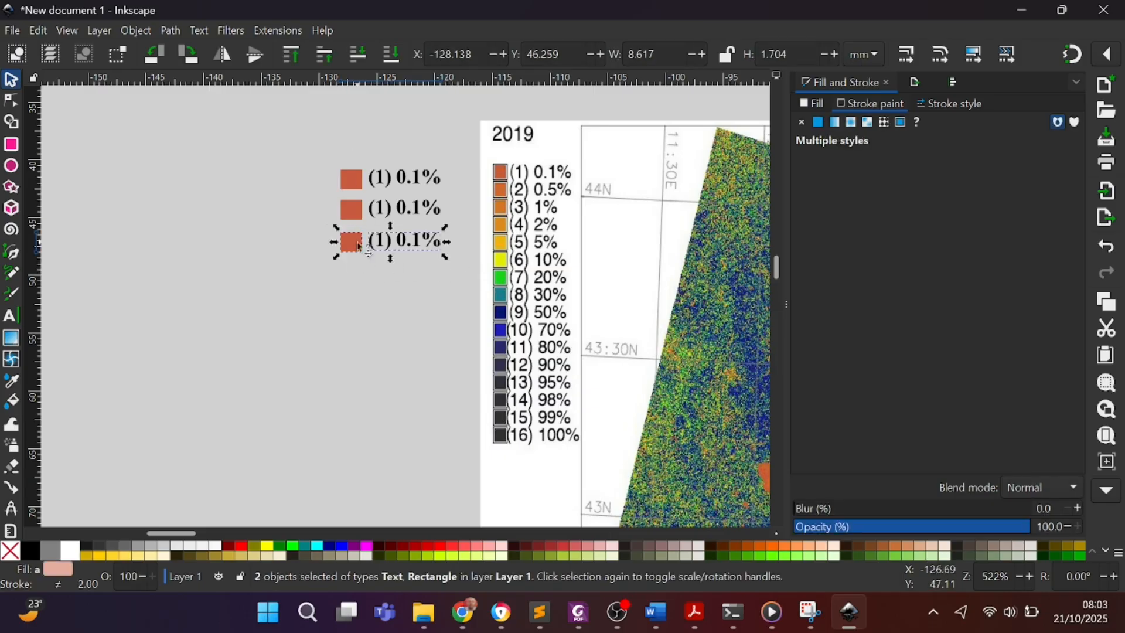
{"action": "key", "text": "ctrl+d"}
{"action": "left_click_drag", "start_coordinate": [351, 247], "coordinate": [353, 280]}
Examine the original legend and the map down to its lower edge against the stacked swatch rows
{"action": "scroll", "coordinate": [340, 316], "scroll_direction": "down", "scroll_amount": 3}
{"action": "scroll", "coordinate": [341, 309], "scroll_direction": "up", "scroll_amount": 3}
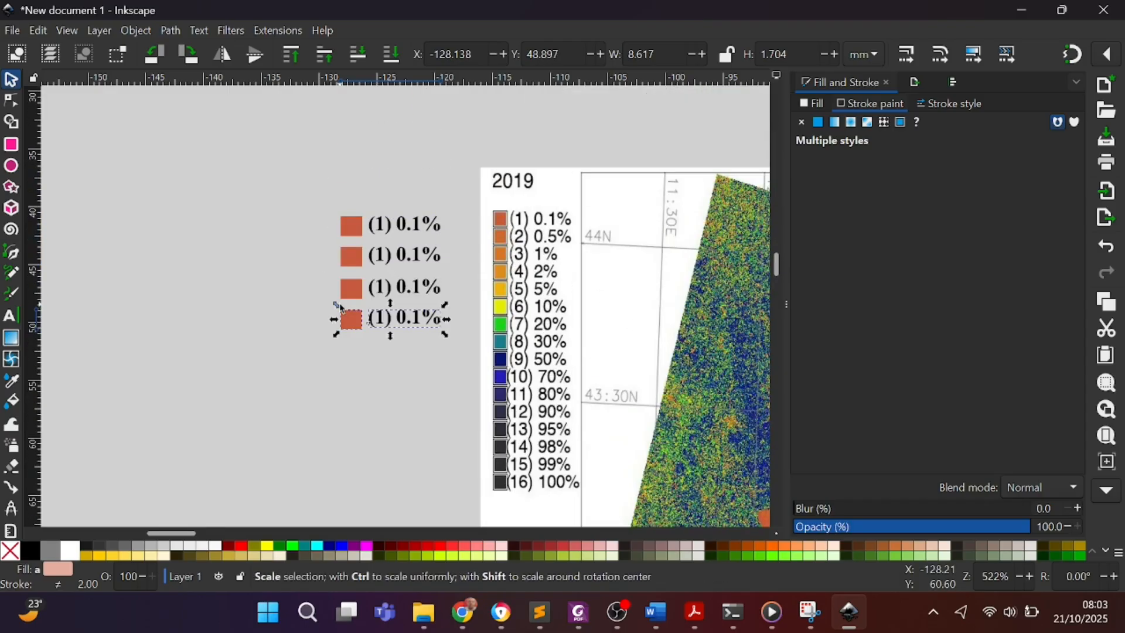
{"action": "scroll", "coordinate": [340, 304], "scroll_direction": "down", "scroll_amount": 3}
{"action": "scroll", "coordinate": [340, 303], "scroll_direction": "up", "scroll_amount": 3}
{"action": "scroll", "coordinate": [340, 304], "scroll_direction": "down", "scroll_amount": 2}
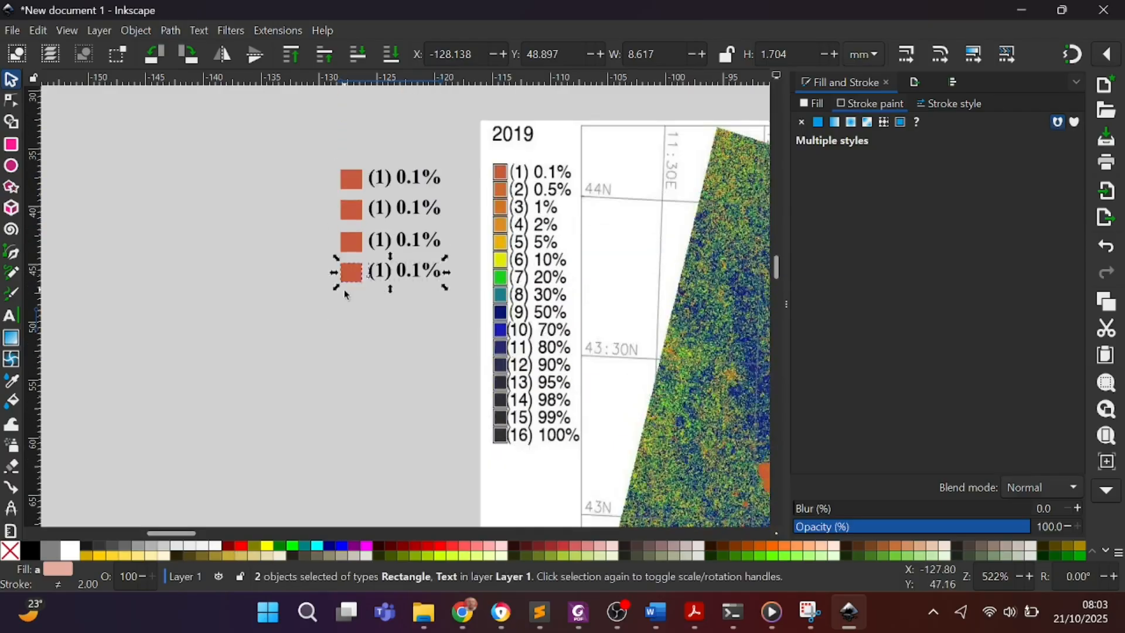
{"action": "scroll", "coordinate": [414, 269], "scroll_direction": "down", "scroll_amount": 8}
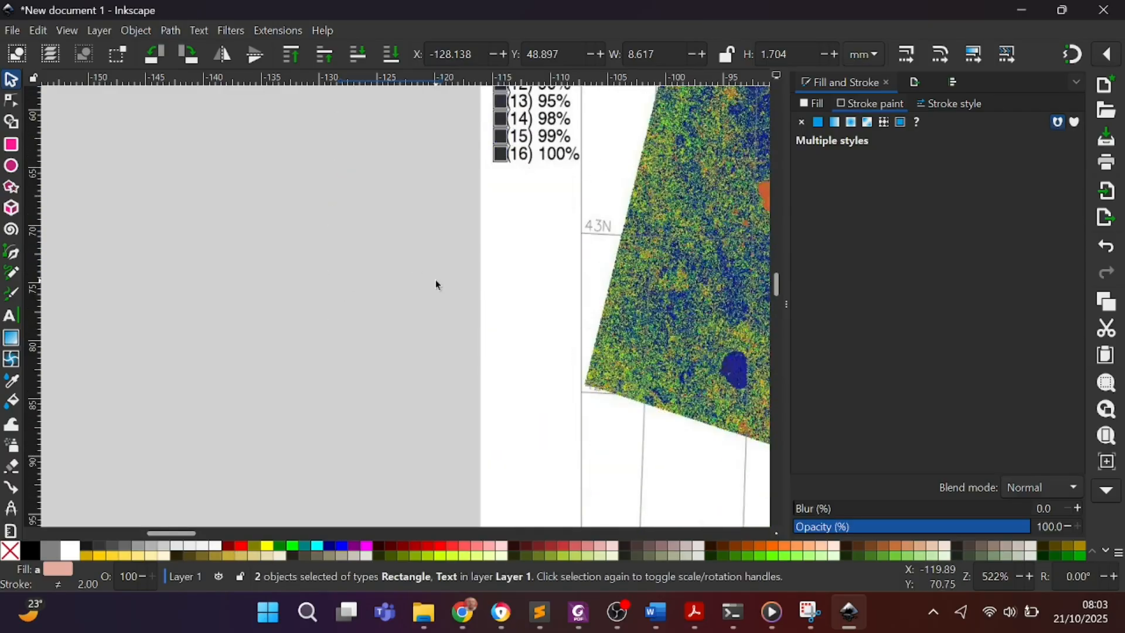
{"action": "scroll", "coordinate": [435, 281], "scroll_direction": "up", "scroll_amount": 2}
{"action": "scroll", "coordinate": [435, 282], "scroll_direction": "up", "scroll_amount": 7}
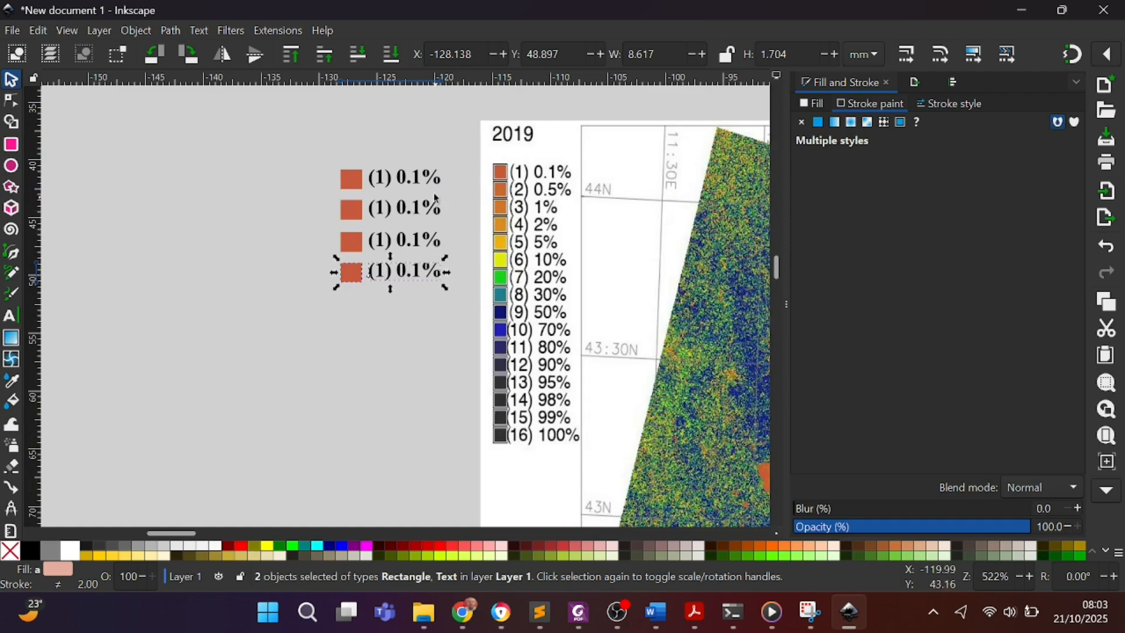
{"action": "scroll", "coordinate": [463, 184], "scroll_direction": "down", "scroll_amount": 7}
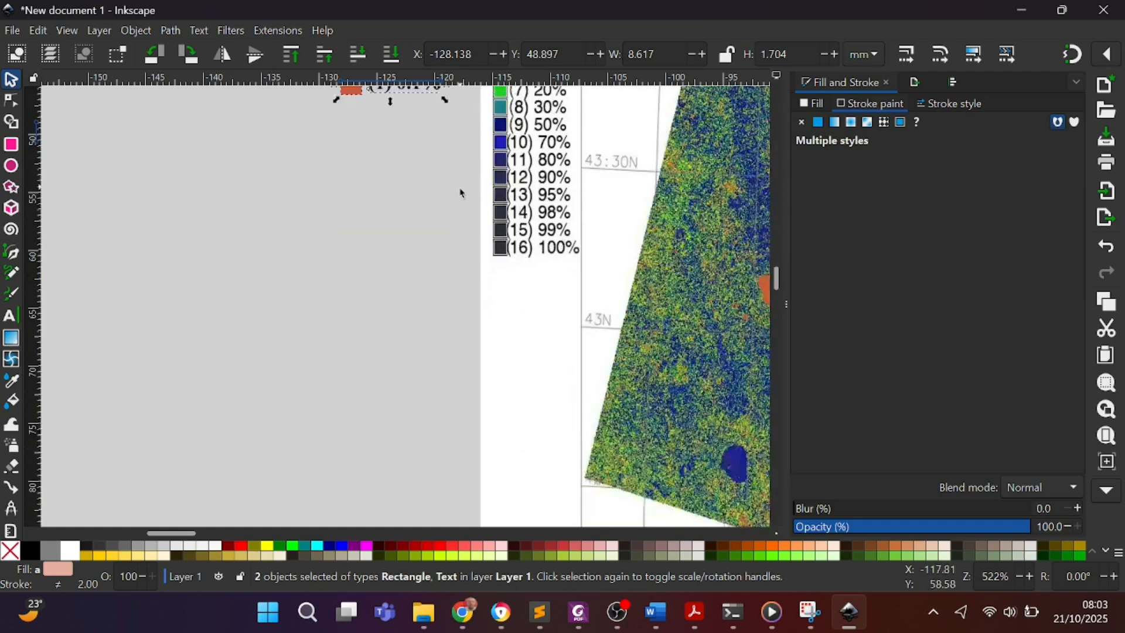
{"action": "scroll", "coordinate": [457, 363], "scroll_direction": "down", "scroll_amount": 1}
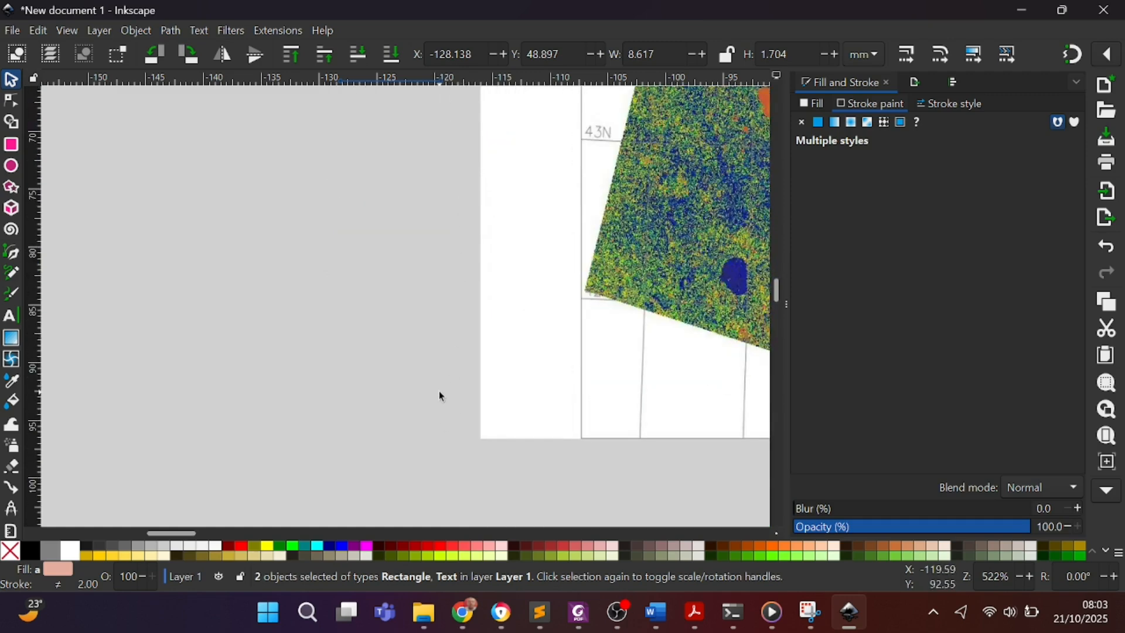
{"action": "scroll", "coordinate": [434, 402], "scroll_direction": "up", "scroll_amount": 8}
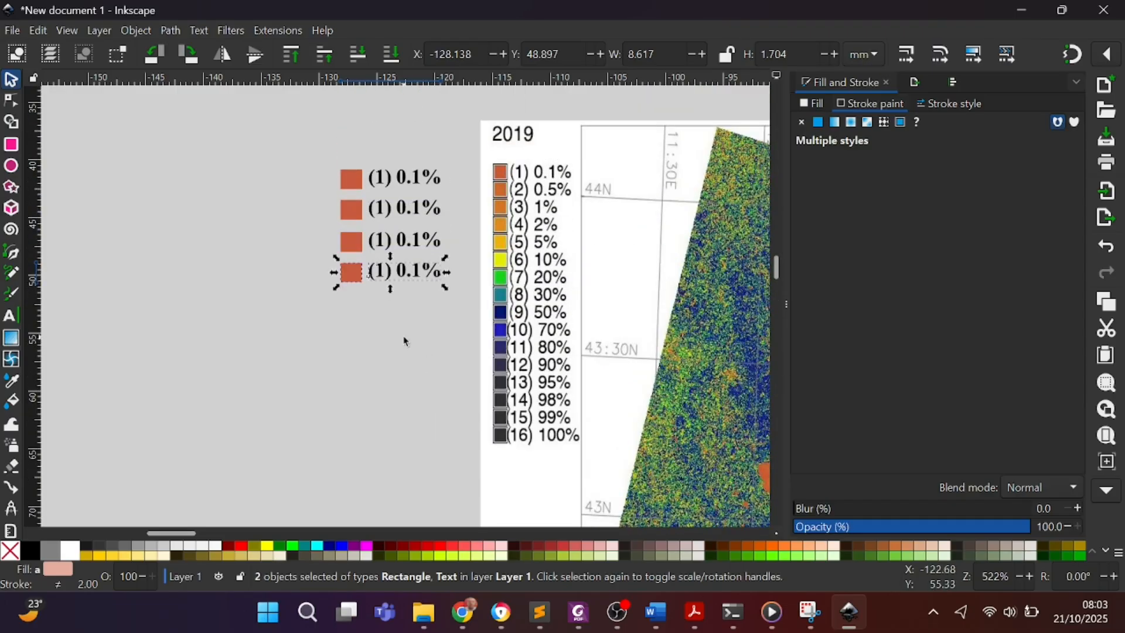
Duplicate the swatch and text row repeatedly to build an eleven-row column reaching down to about Y 69.6 mm
{"action": "key", "text": "ctrl"}
{"action": "key", "text": "ctrl+d"}
{"action": "left_click_drag", "start_coordinate": [351, 280], "coordinate": [352, 409]}
{"action": "key", "text": "ctrl+d"}
{"action": "key", "text": "ctrl+d"}
{"action": "key", "text": "ctrl+d"}
{"action": "scroll", "coordinate": [351, 386], "scroll_direction": "down", "scroll_amount": 6}
{"action": "key", "text": "ctrl+d"}
{"action": "left_click_drag", "start_coordinate": [351, 266], "coordinate": [354, 385]}
{"action": "key", "text": "ctrl+d"}
{"action": "scroll", "coordinate": [354, 386], "scroll_direction": "up", "scroll_amount": 6}
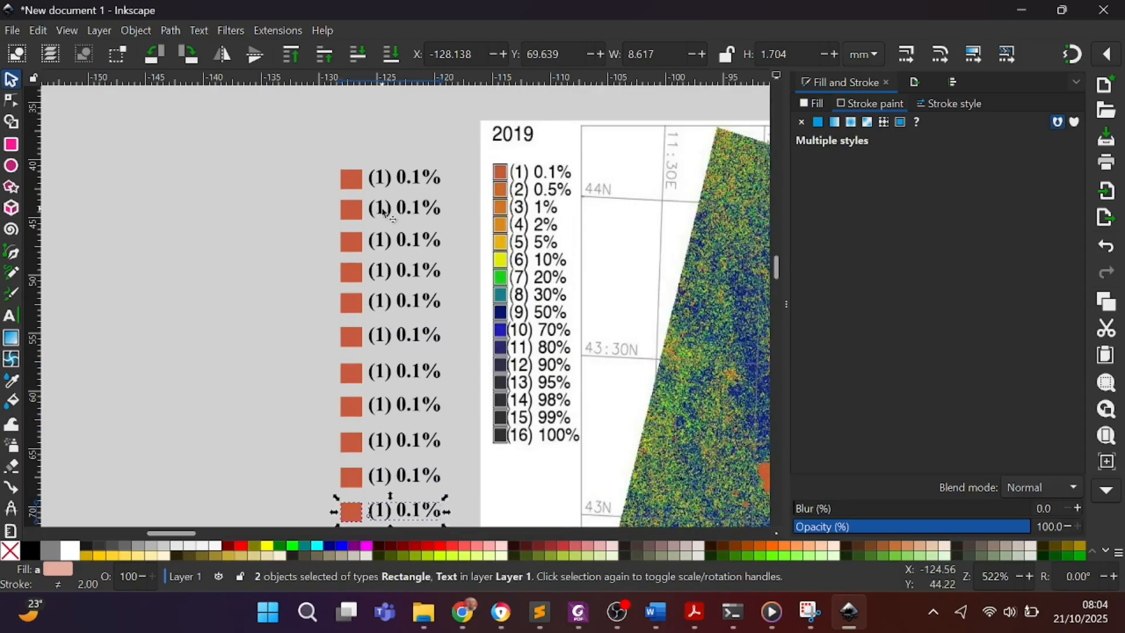
Change the second row's label to "(2) 0.5%"
{"action": "double_click", "coordinate": [382, 210]}
{"action": "key", "text": "BackSpace"}
{"action": "type", "text": "2"}
{"action": "left_click", "coordinate": [413, 209]}
{"action": "key", "text": "BackSpace"}
{"action": "type", "text": "5"}
Change the third row's label to "(3) 1%"
{"action": "left_click", "coordinate": [385, 241]}
{"action": "key", "text": "BackSpace"}
{"action": "type", "text": "3"}
{"action": "left_click", "coordinate": [412, 240]}
{"action": "key", "text": "BackSpace"}
{"action": "key", "text": "BackSpace"}
Change the fourth row's label to "(4) 2%"
{"action": "left_click", "coordinate": [385, 271]}
{"action": "key", "text": "BackSpace"}
{"action": "type", "text": "4"}
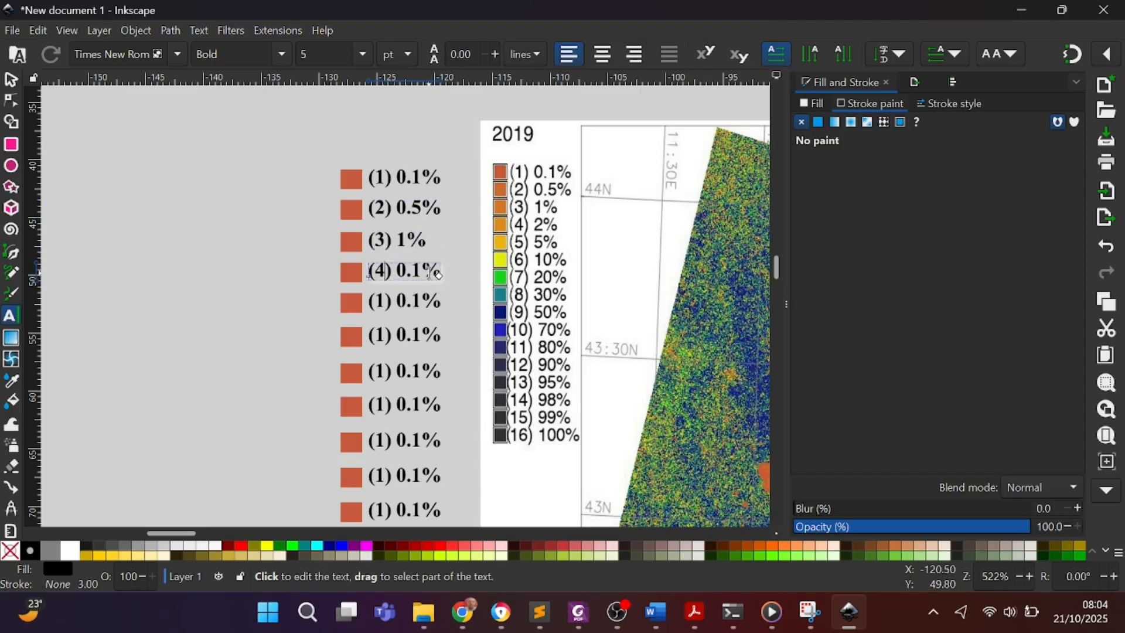
{"action": "left_click", "coordinate": [427, 272]}
{"action": "key", "text": "BackSpace"}
{"action": "key", "text": "BackSpace"}
{"action": "key", "text": "BackSpace"}
{"action": "type", "text": "2"}
Renumber the labels of the fifth and sixth rows as (5) and (6)
{"action": "left_click", "coordinate": [385, 303]}
{"action": "key", "text": "BackSpace"}
{"action": "type", "text": "5"}
{"action": "left_click", "coordinate": [385, 336]}
{"action": "type", "text": "6"}
Set the fifth label's percentage to 5% and the sixth label's percentage to 10%
{"action": "left_click", "coordinate": [428, 304]}
{"action": "key", "text": "BackSpace"}
{"action": "key", "text": "BackSpace"}
{"action": "key", "text": "BackSpace"}
{"action": "type", "text": "5"}
{"action": "left_click", "coordinate": [427, 340]}
{"action": "key", "text": "BackSpace"}
{"action": "key", "text": "BackSpace"}
{"action": "key", "text": "BackSpace"}
{"action": "type", "text": "10"}
Change the seventh row's label to "(7) 20%"
{"action": "left_click", "coordinate": [386, 372]}
{"action": "key", "text": "BackSpace"}
{"action": "type", "text": "7"}
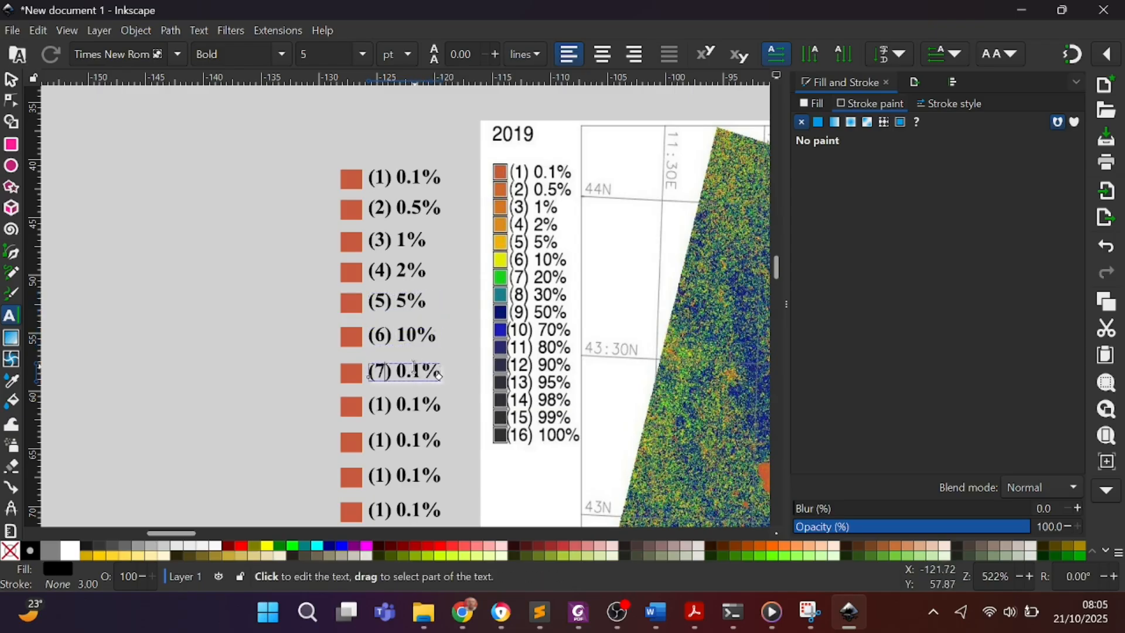
{"action": "left_click", "coordinate": [431, 372]}
{"action": "key", "text": "BackSpace"}
{"action": "key", "text": "BackSpace"}
{"action": "key", "text": "BackSpace"}
{"action": "type", "text": "20"}
{"action": "scroll", "coordinate": [408, 273], "scroll_direction": "down", "scroll_amount": 5}
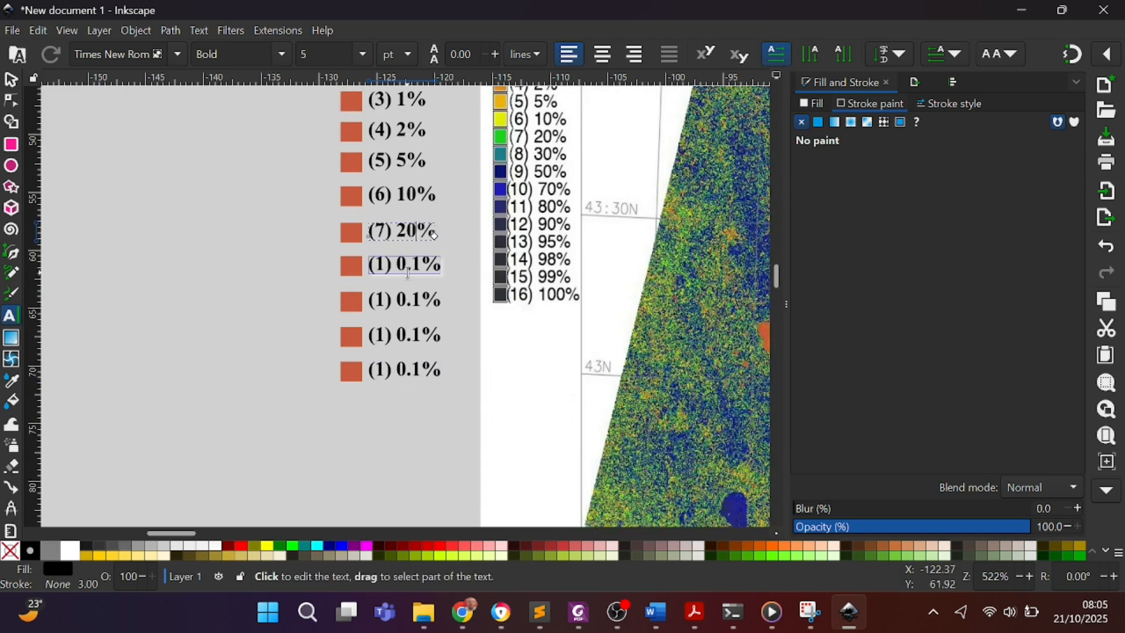
Change the eighth row's label to "(8) 30%"
{"action": "left_click", "coordinate": [434, 265]}
{"action": "key", "text": "BackSpace"}
{"action": "key", "text": "BackSpace"}
{"action": "key", "text": "BackSpace"}
{"action": "type", "text": "3"}
{"action": "left_click", "coordinate": [387, 265]}
{"action": "key", "text": "BackSpace"}
{"action": "type", "text": "8"}
Change the ninth row's label to "(9) 50%"
{"action": "type", "text": "5"}
{"action": "left_click", "coordinate": [431, 302]}
{"action": "key", "text": "BackSpace"}
{"action": "key", "text": "BackSpace"}
Renumber the labels of the tenth and eleventh rows as (10) and (11)
{"action": "left_click", "coordinate": [385, 336]}
{"action": "type", "text": "0"}
{"action": "left_click", "coordinate": [384, 370]}
{"action": "type", "text": "1"}
Set the tenth label's percentage to 70% and the eleventh label's percentage to 80%
{"action": "left_click", "coordinate": [433, 336]}
{"action": "key", "text": "BackSpace"}
{"action": "key", "text": "BackSpace"}
{"action": "key", "text": "Left"}
{"action": "type", "text": "7"}
{"action": "left_click", "coordinate": [430, 370]}
{"action": "key", "text": "BackSpace"}
{"action": "key", "text": "BackSpace"}
{"action": "key", "text": "Left"}
{"action": "type", "text": "8"}
Duplicate the "(11) 80%" swatch and text row five times, stacking the copies below it down to about Y 82.7 mm
{"action": "left_click", "coordinate": [11, 81]}
{"action": "left_click", "coordinate": [354, 375], "text": "shift"}
{"action": "key", "text": "ctrl+d"}
{"action": "left_click_drag", "start_coordinate": [353, 381], "coordinate": [353, 495]}
{"action": "key", "text": "ctrl+d"}
{"action": "key", "text": "ctrl+d"}
{"action": "key", "text": "ctrl+d"}
{"action": "scroll", "coordinate": [351, 495], "scroll_direction": "down", "scroll_amount": 4}
{"action": "key", "text": "ctrl+d"}
{"action": "left_click_drag", "start_coordinate": [348, 405], "coordinate": [349, 433]}
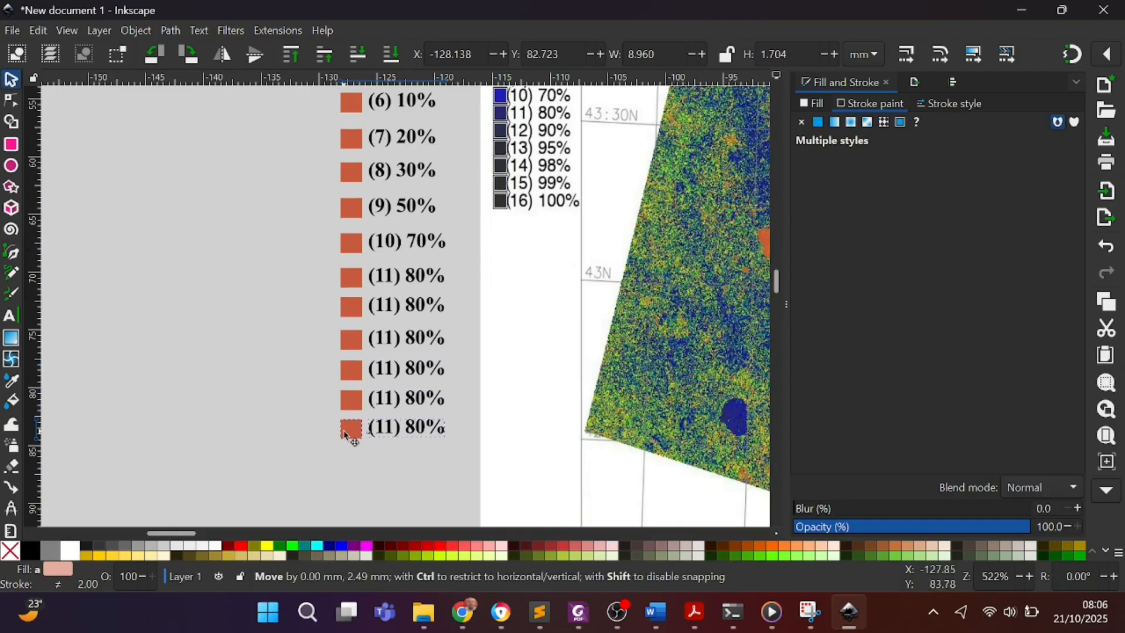
Change the twelfth row's label to "(12) 90%"
{"action": "double_click", "coordinate": [395, 308]}
{"action": "key", "text": "BackSpace"}
{"action": "type", "text": "2"}
{"action": "left_click", "coordinate": [412, 309]}
{"action": "key", "text": "BackSpace"}
{"action": "type", "text": "9"}
Change the thirteenth row's label to "(13) 95%"
{"action": "left_click", "coordinate": [394, 339]}
{"action": "key", "text": "BackSpace"}
{"action": "type", "text": "3"}
{"action": "left_click", "coordinate": [434, 340]}
{"action": "key", "text": "BackSpace"}
{"action": "key", "text": "BackSpace"}
{"action": "type", "text": "95"}
Change the last three rows' labels to "(14) 98%", "(15) 99%" and "(16) 100%"
{"action": "left_click", "coordinate": [396, 369]}
{"action": "key", "text": "BackSpace"}
{"action": "type", "text": "4"}
{"action": "left_click", "coordinate": [416, 369]}
{"action": "type", "text": "9"}
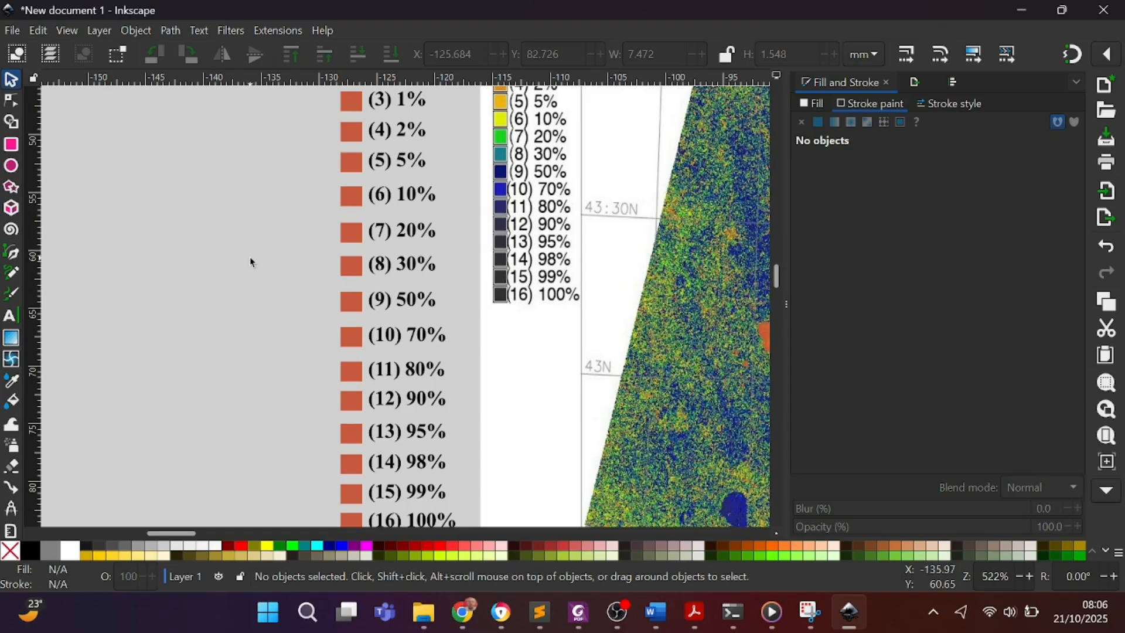
Check all sixteen rebuilt legend labels and their swatches against the entries of the original legend
{"action": "scroll", "coordinate": [321, 339], "scroll_direction": "down", "scroll_amount": 3}
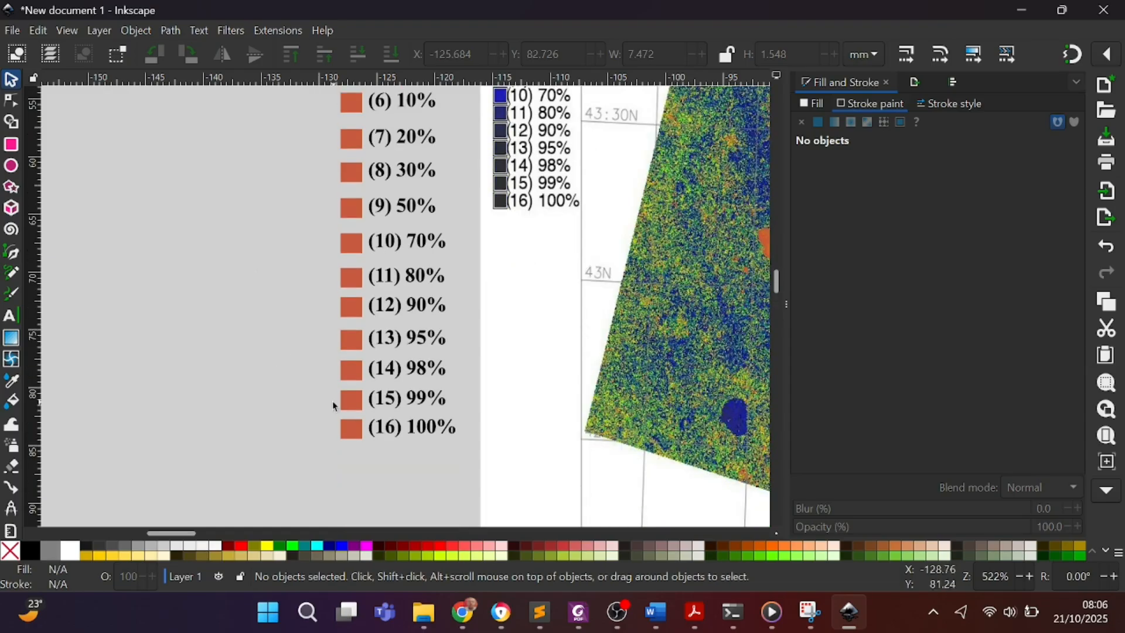
{"action": "scroll", "coordinate": [370, 375], "scroll_direction": "up", "scroll_amount": 4}
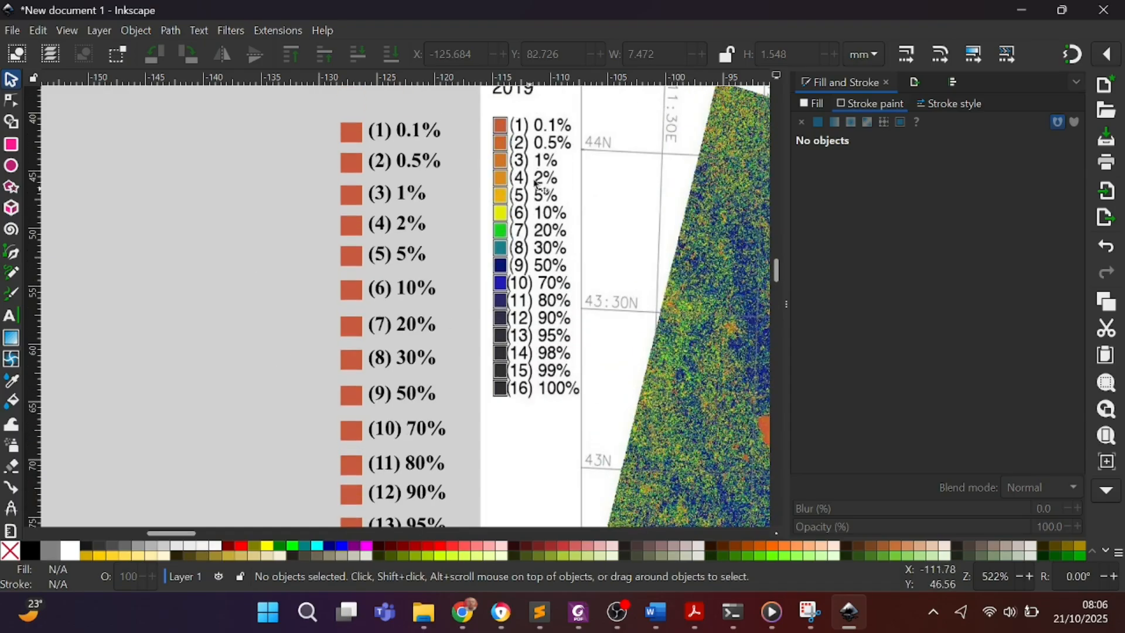
{"action": "scroll", "coordinate": [534, 148], "scroll_direction": "up", "scroll_amount": 2}
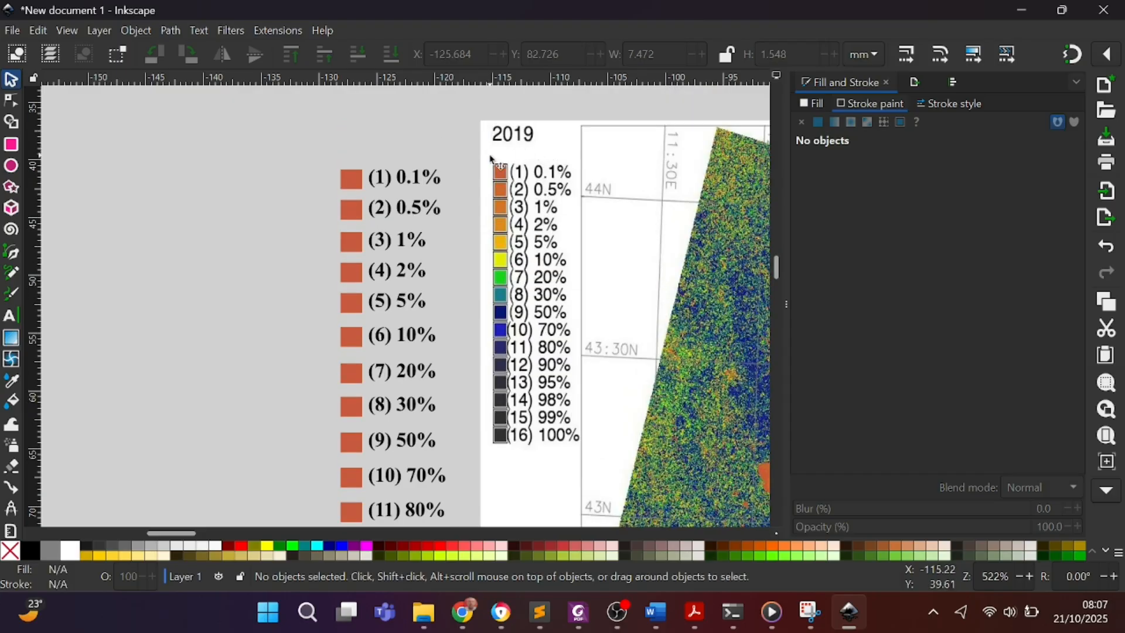
{"action": "scroll", "coordinate": [404, 188], "scroll_direction": "down", "scroll_amount": 3}
{"action": "scroll", "coordinate": [448, 178], "scroll_direction": "up", "scroll_amount": 3}
{"action": "scroll", "coordinate": [447, 176], "scroll_direction": "down", "scroll_amount": 3}
{"action": "scroll", "coordinate": [409, 209], "scroll_direction": "down", "scroll_amount": 2}
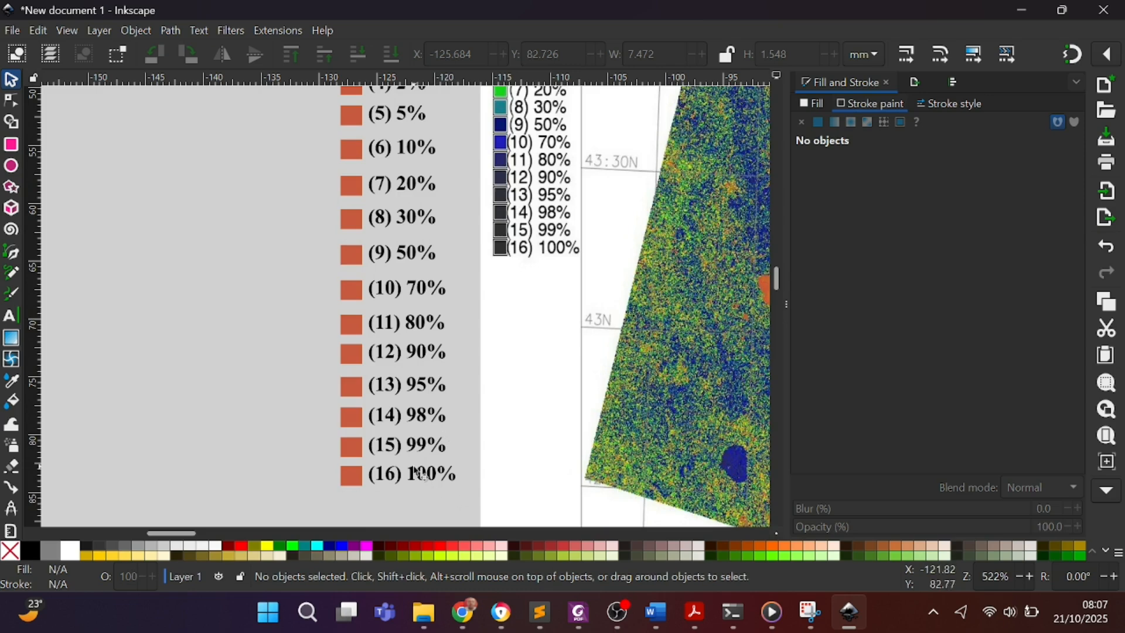
{"action": "scroll", "coordinate": [418, 471], "scroll_direction": "up", "scroll_amount": 5}
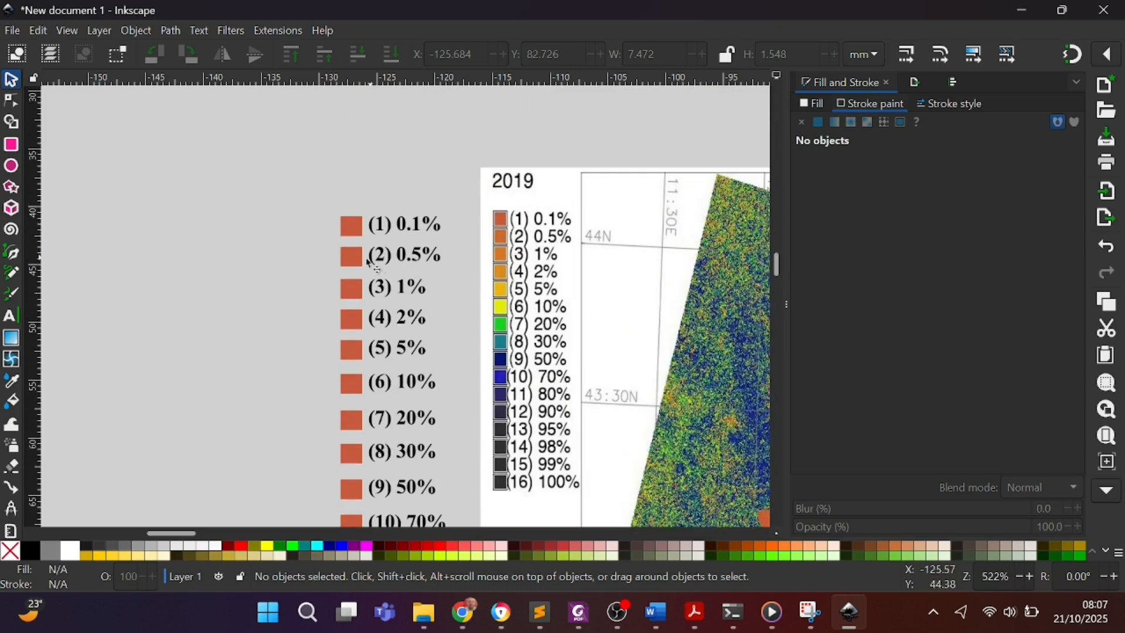
{"action": "scroll", "coordinate": [529, 306], "scroll_direction": "down", "scroll_amount": 7}
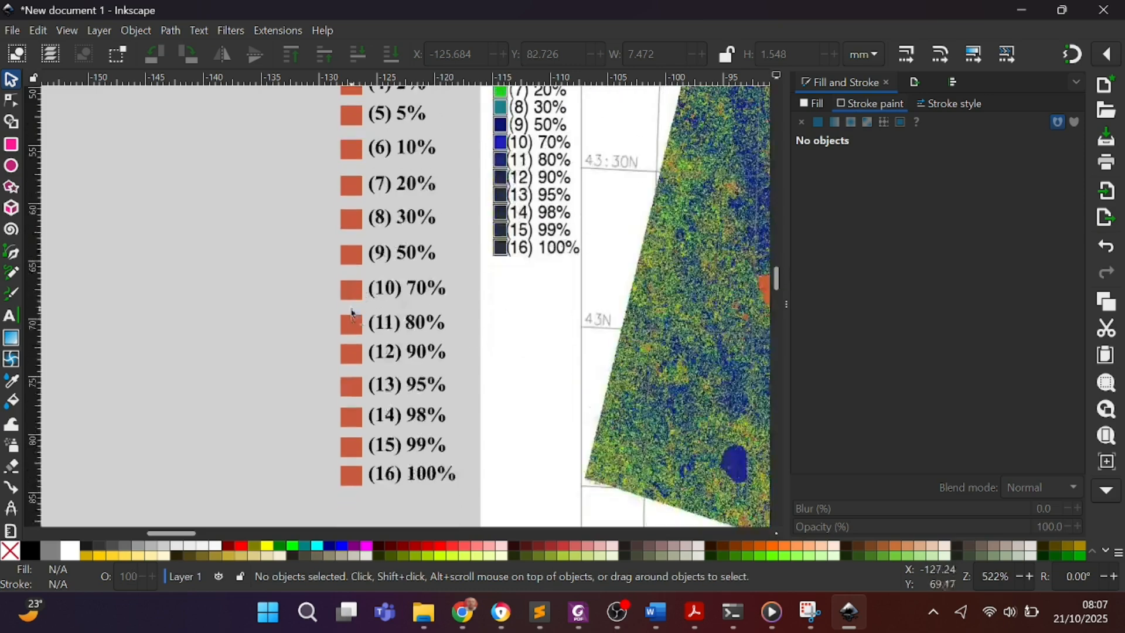
{"action": "scroll", "coordinate": [381, 302], "scroll_direction": "up", "scroll_amount": 6}
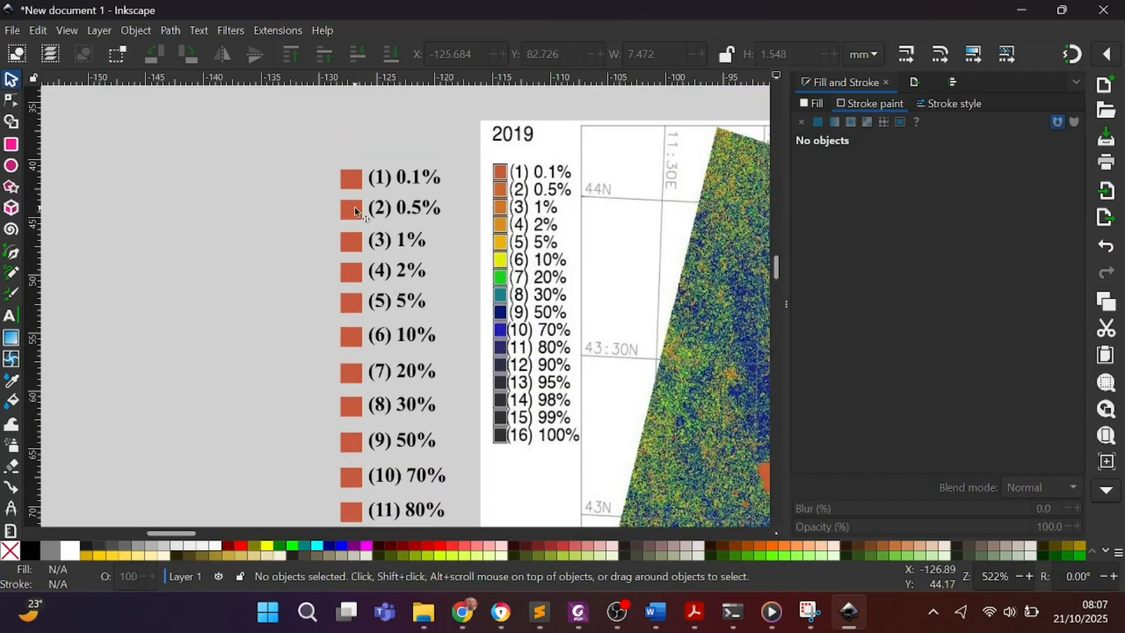
Fill the "(2) 0.5%" swatch with the colour cb6b2b sampled from the original legend's second swatch
{"action": "left_click", "coordinate": [353, 207]}
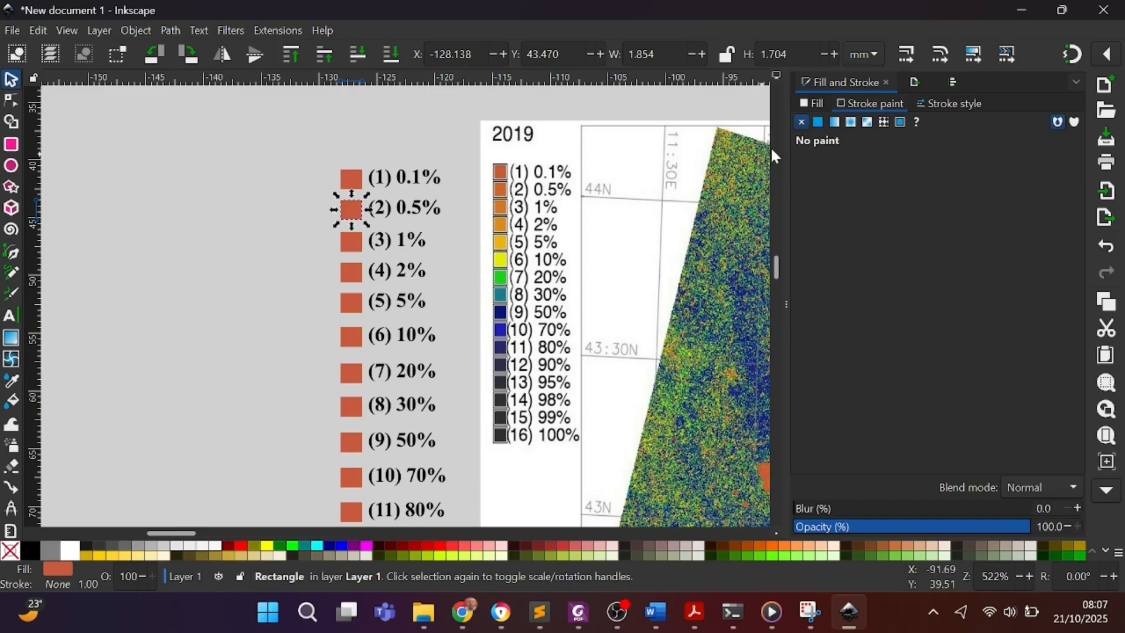
{"action": "left_click", "coordinate": [819, 105]}
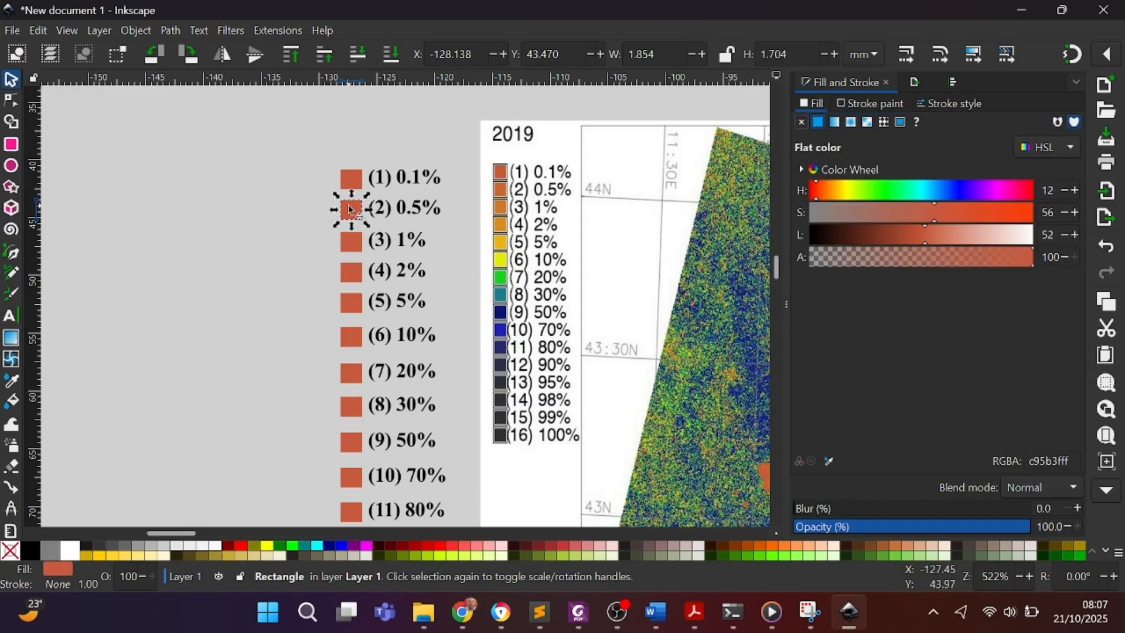
{"action": "left_click", "coordinate": [830, 460]}
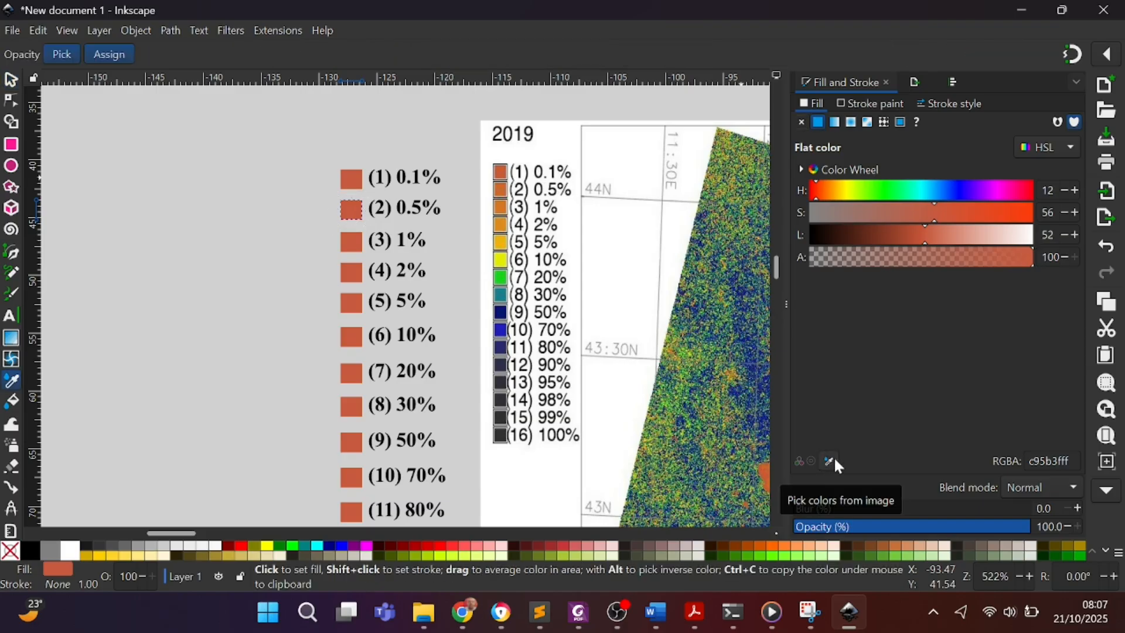
{"action": "left_click_drag", "start_coordinate": [499, 193], "coordinate": [501, 194]}
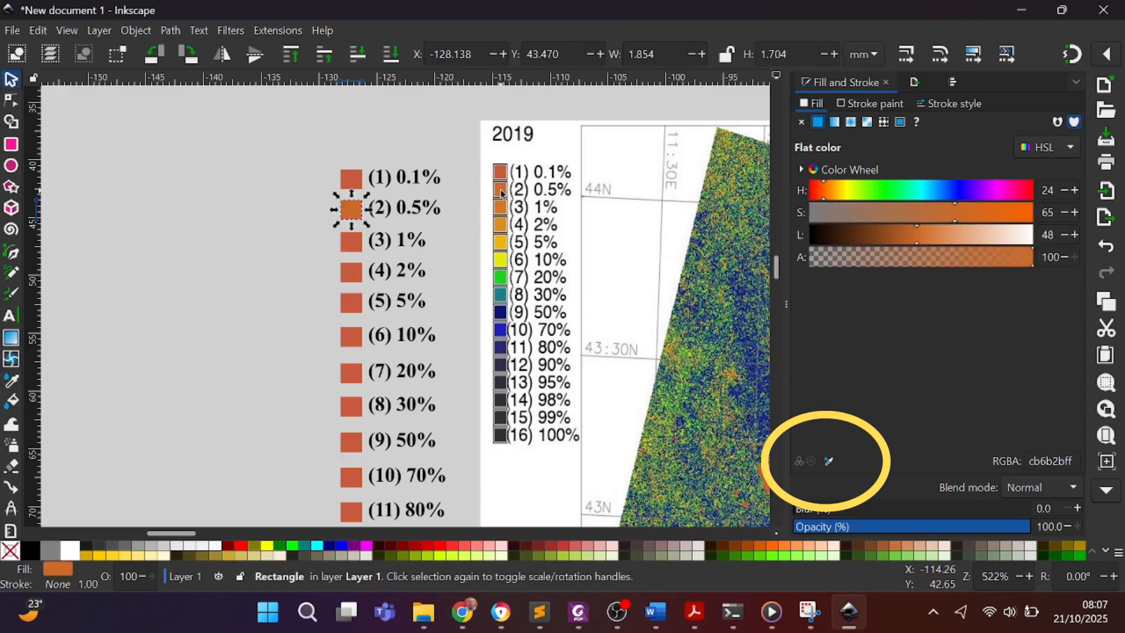
Fill the "(3) 1%" swatch with d47627 and the "(4) 2%" swatch with dd8a27, sampled from the matching original legend swatches
{"action": "left_click", "coordinate": [351, 249]}
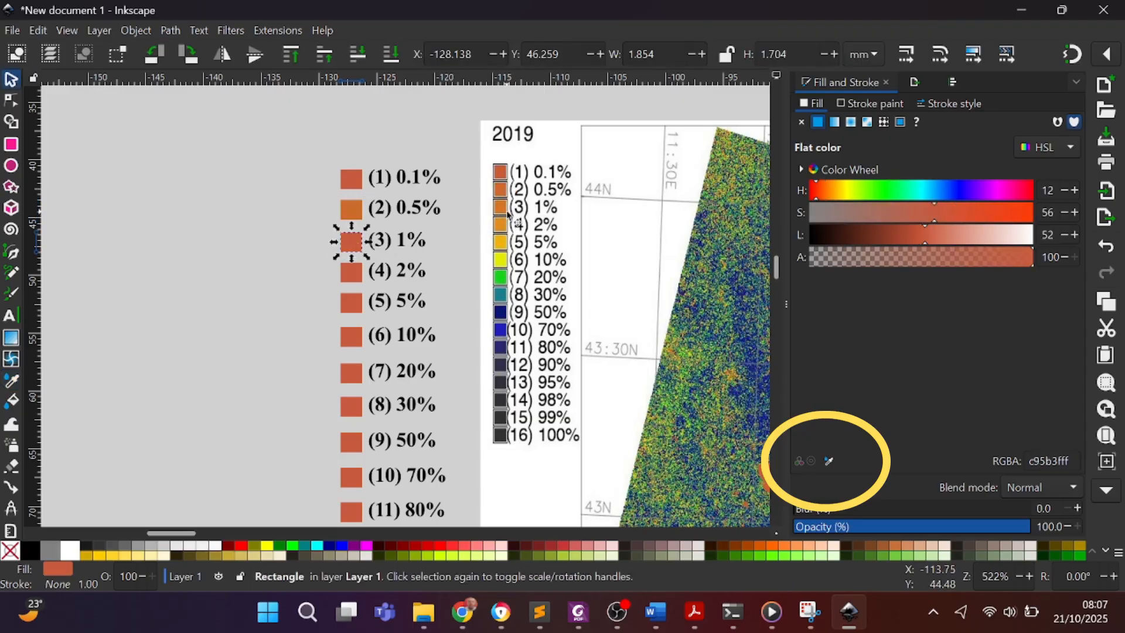
{"action": "left_click", "coordinate": [829, 461]}
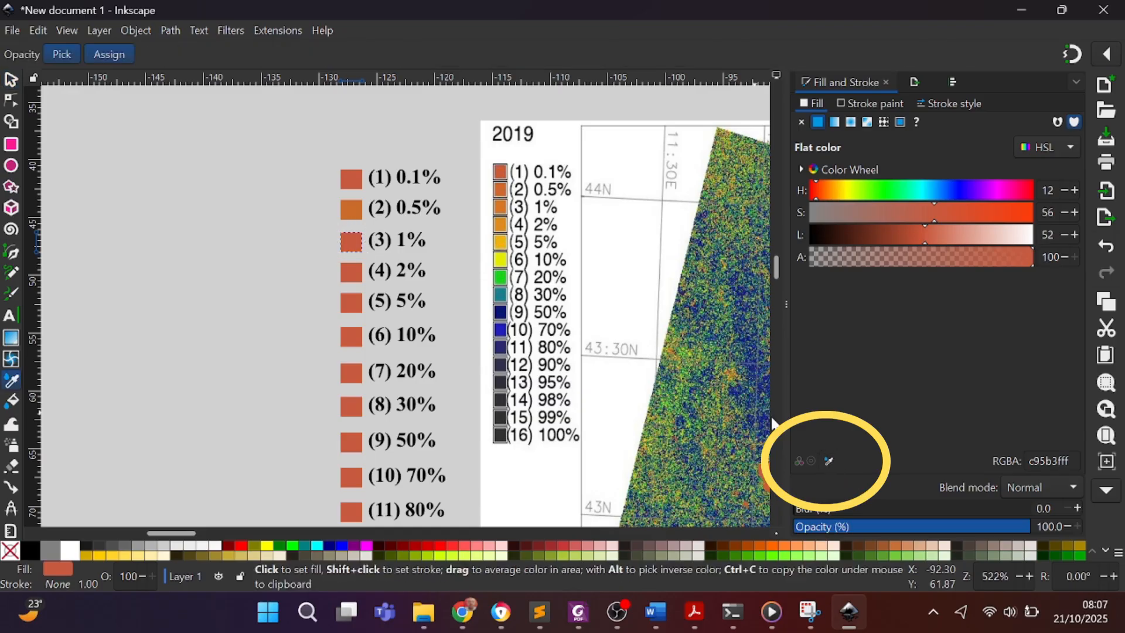
{"action": "left_click_drag", "start_coordinate": [502, 208], "coordinate": [503, 209]}
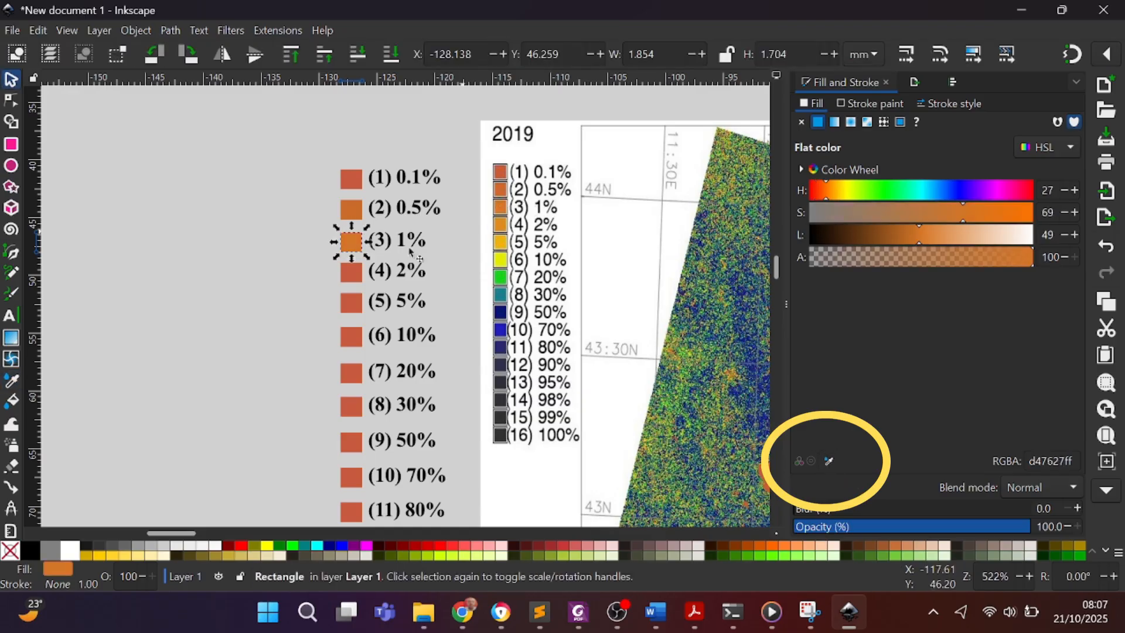
{"action": "left_click", "coordinate": [351, 273]}
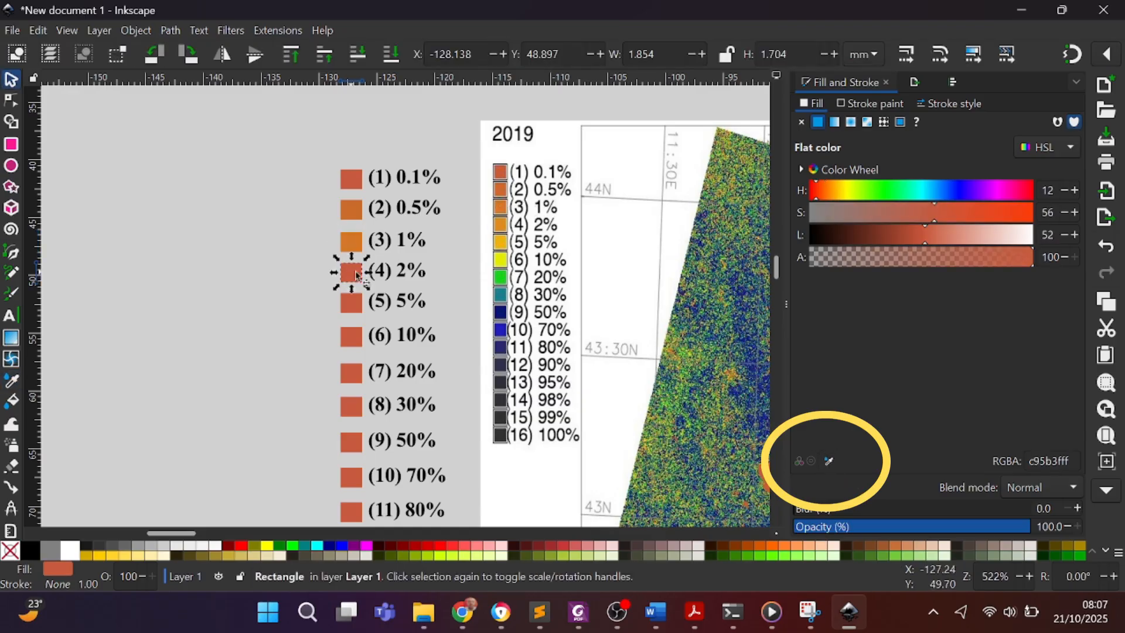
{"action": "left_click", "coordinate": [828, 460]}
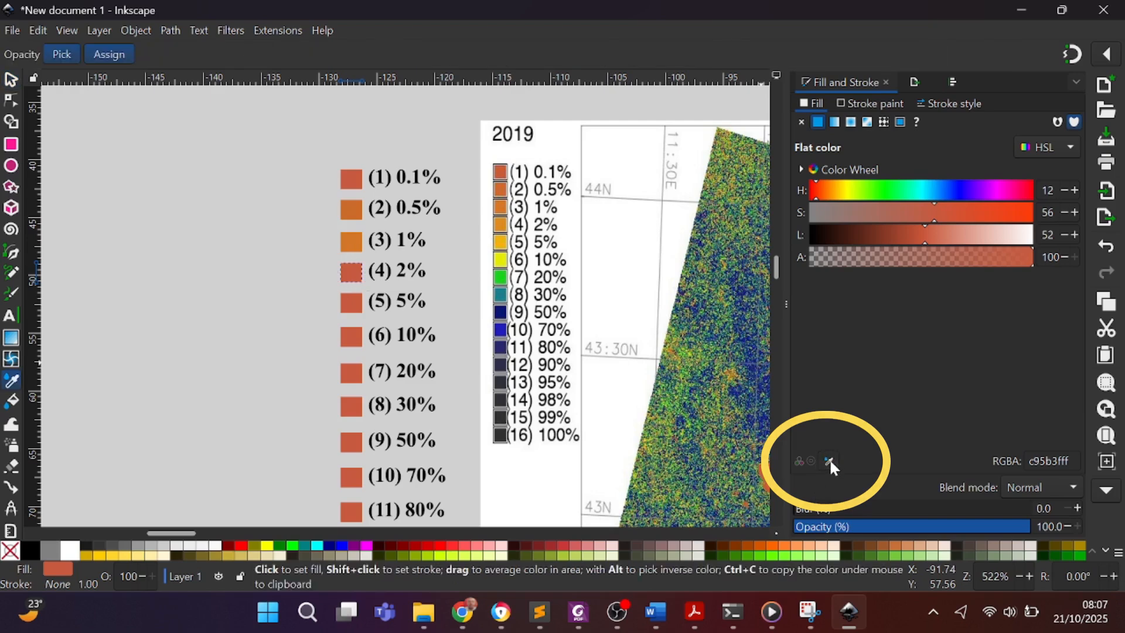
{"action": "left_click", "coordinate": [503, 227]}
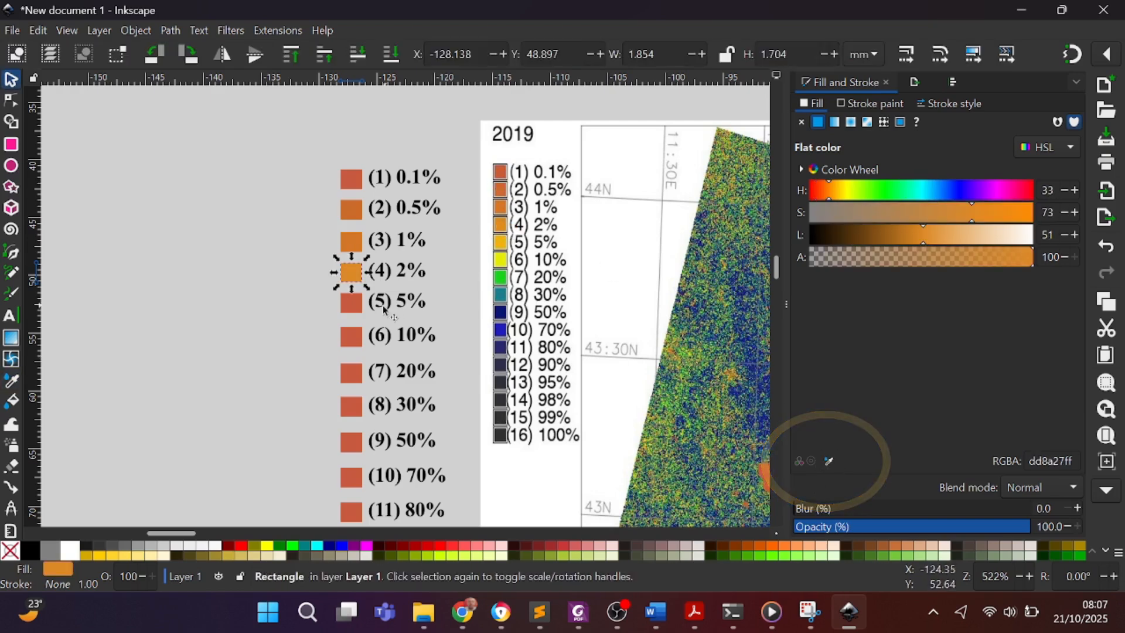
Fill the "(5) 5%" and "(6) 10%" swatches with the colours sampled from the original legend's fifth and sixth swatches
{"action": "left_click", "coordinate": [359, 308]}
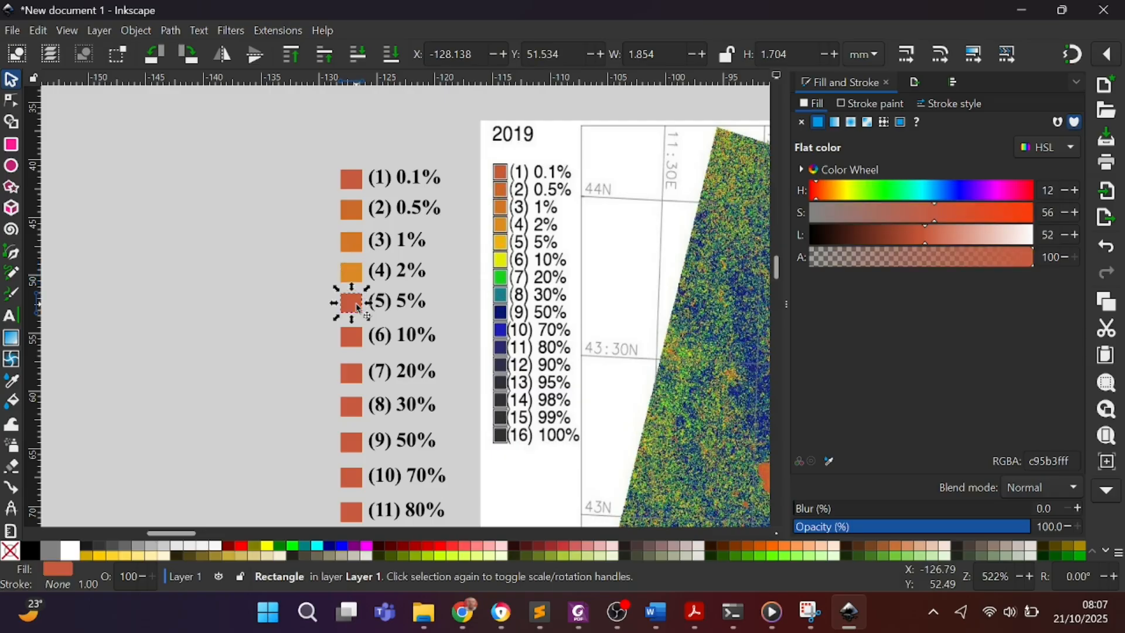
{"action": "left_click", "coordinate": [830, 460]}
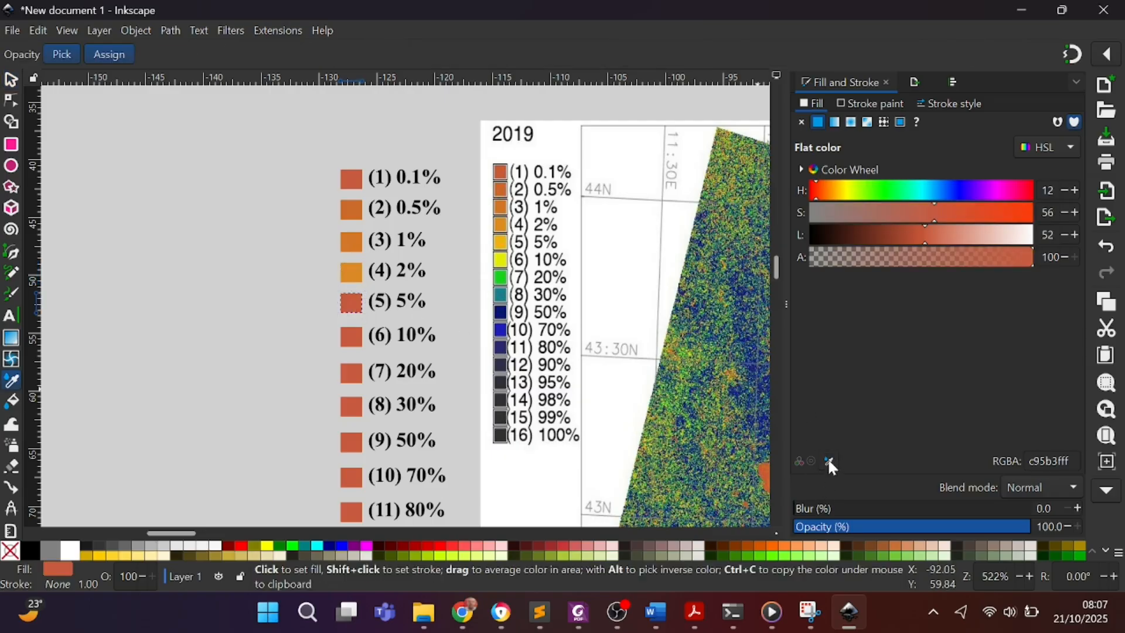
{"action": "left_click", "coordinate": [502, 245]}
{"action": "left_click", "coordinate": [355, 342]}
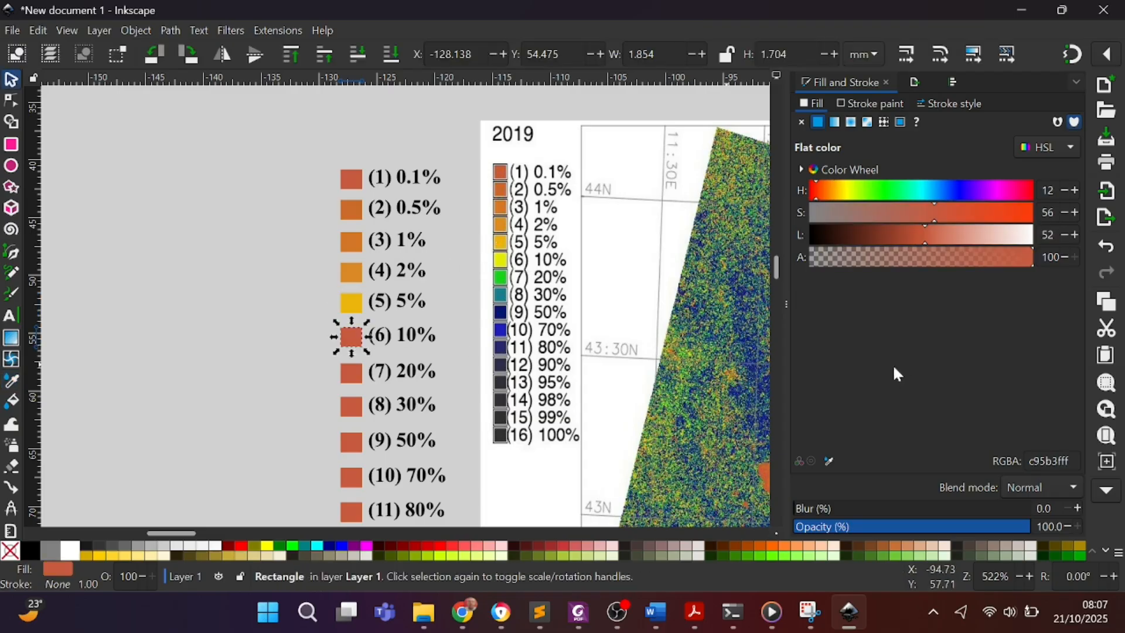
{"action": "left_click", "coordinate": [829, 460]}
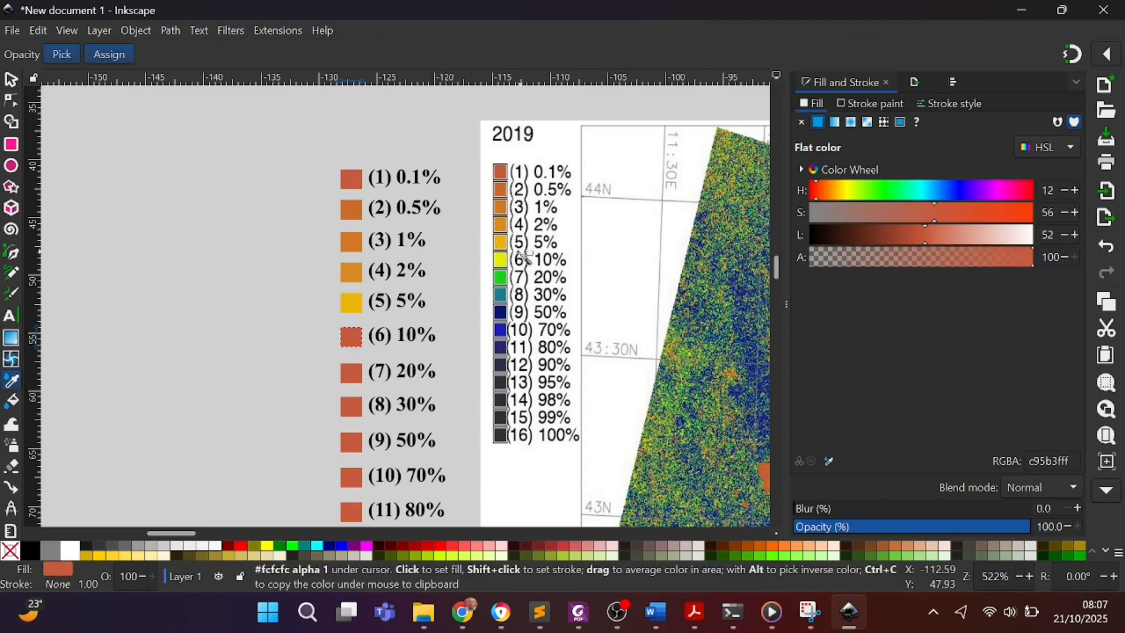
{"action": "left_click", "coordinate": [501, 261]}
Fill the "(7) 20%" swatch with 14d619 and the "(8) 30%" swatch with teal, both sampled from the original legend
{"action": "left_click", "coordinate": [350, 371]}
{"action": "left_click", "coordinate": [829, 460]}
{"action": "left_click", "coordinate": [501, 277]}
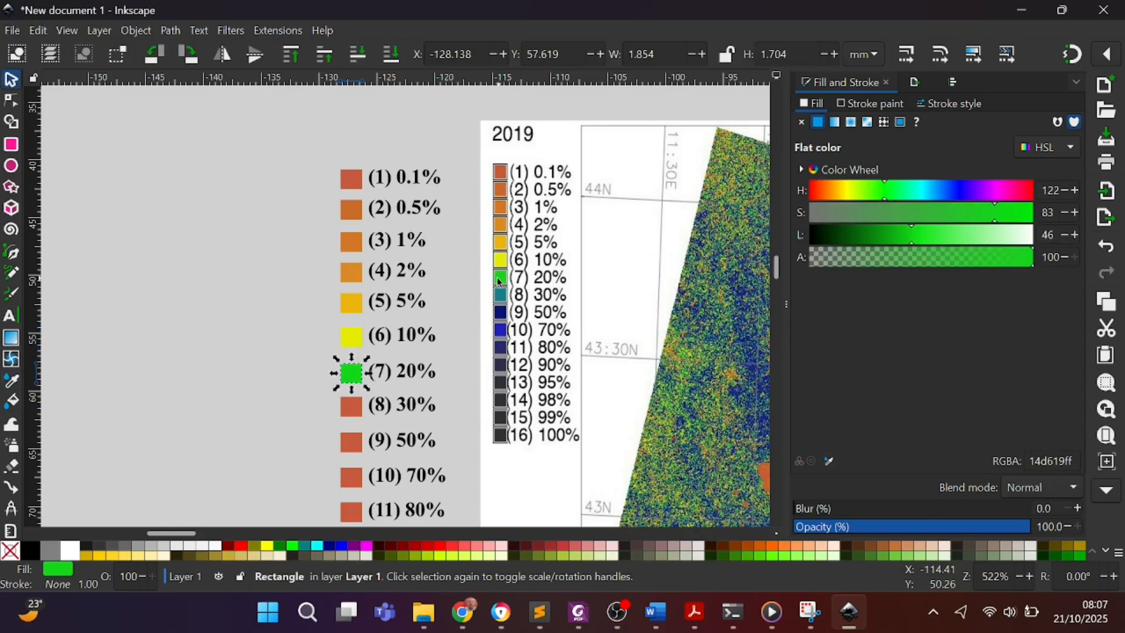
{"action": "scroll", "coordinate": [348, 287], "scroll_direction": "down", "scroll_amount": 4}
{"action": "left_click", "coordinate": [350, 265]}
{"action": "left_click", "coordinate": [829, 460]}
{"action": "left_click", "coordinate": [501, 154]}
Fill the "(9) 50%" and "(10) 70%" swatches with the blues sampled from the same classes in the original legend
{"action": "left_click", "coordinate": [351, 302]}
{"action": "left_click", "coordinate": [829, 461]}
{"action": "left_click", "coordinate": [501, 171]}
{"action": "left_click", "coordinate": [352, 336]}
{"action": "left_click", "coordinate": [829, 461]}
{"action": "left_click", "coordinate": [501, 189]}
Fill the "(11) 80%" and "(12) 90%" swatches with the colours sampled from the same classes in the original legend
{"action": "left_click", "coordinate": [352, 371]}
{"action": "left_click", "coordinate": [829, 460]}
{"action": "left_click", "coordinate": [501, 206]}
{"action": "left_click", "coordinate": [352, 401]}
{"action": "left_click", "coordinate": [829, 461]}
{"action": "left_click", "coordinate": [501, 225]}
Fill the "(13) 95%" and "(14) 98%" swatches with the dark colours sampled from the same original legend classes
{"action": "left_click", "coordinate": [352, 434]}
{"action": "left_click", "coordinate": [829, 460]}
{"action": "left_click", "coordinate": [501, 242]}
{"action": "left_click", "coordinate": [352, 465]}
{"action": "left_click", "coordinate": [829, 460]}
{"action": "left_click", "coordinate": [507, 263]}
Fill the "(15) 99%" swatch with its sampled original colour and the "(16) 100%" swatch with the sampled 323232
{"action": "scroll", "coordinate": [354, 457], "scroll_direction": "down", "scroll_amount": 2}
{"action": "left_click", "coordinate": [352, 445]}
{"action": "left_click", "coordinate": [828, 461]}
{"action": "left_click", "coordinate": [502, 230]}
{"action": "left_click", "coordinate": [352, 476]}
{"action": "left_click", "coordinate": [829, 460]}
{"action": "left_click", "coordinate": [502, 247]}
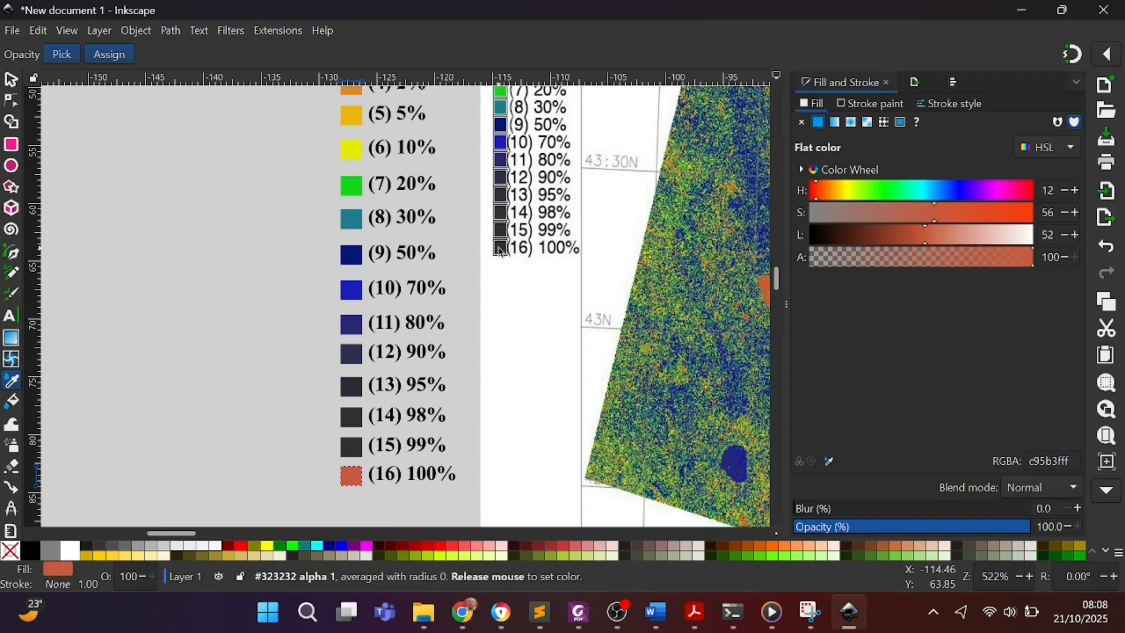
Select all sixteen swatches and labels of the rebuilt legend and group them into one object
{"action": "scroll", "coordinate": [388, 309], "scroll_direction": "up", "scroll_amount": 4}
{"action": "scroll", "coordinate": [387, 309], "scroll_direction": "down", "scroll_amount": 5}
{"action": "left_click", "coordinate": [281, 268]}
{"action": "scroll", "coordinate": [281, 268], "scroll_direction": "up", "scroll_amount": 3}
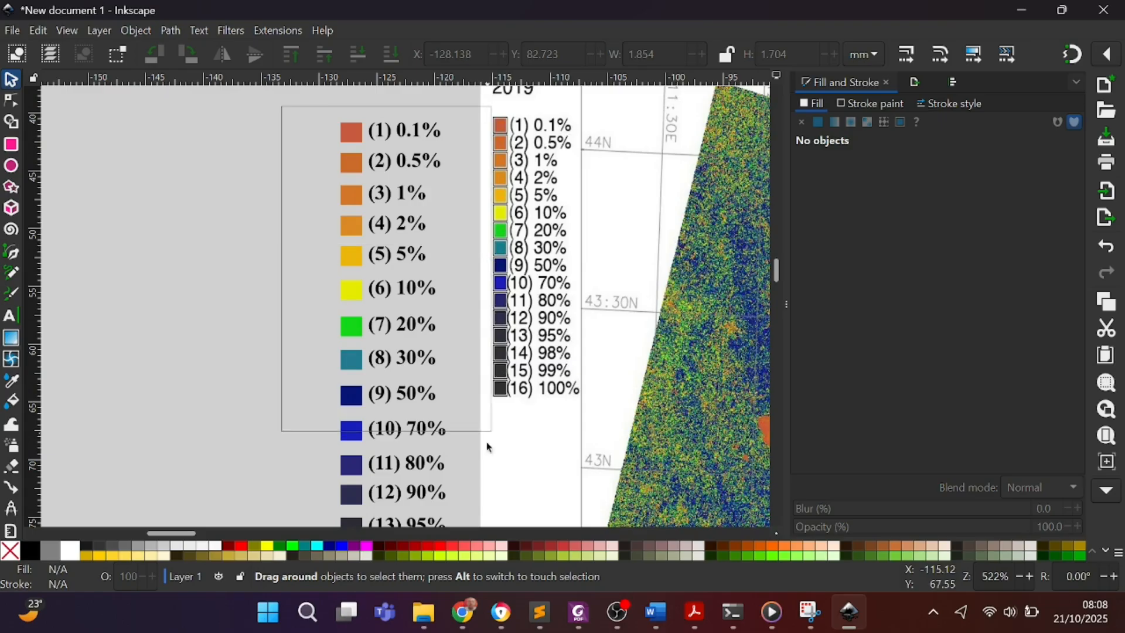
{"action": "scroll", "coordinate": [484, 446], "scroll_direction": "down", "scroll_amount": 6}
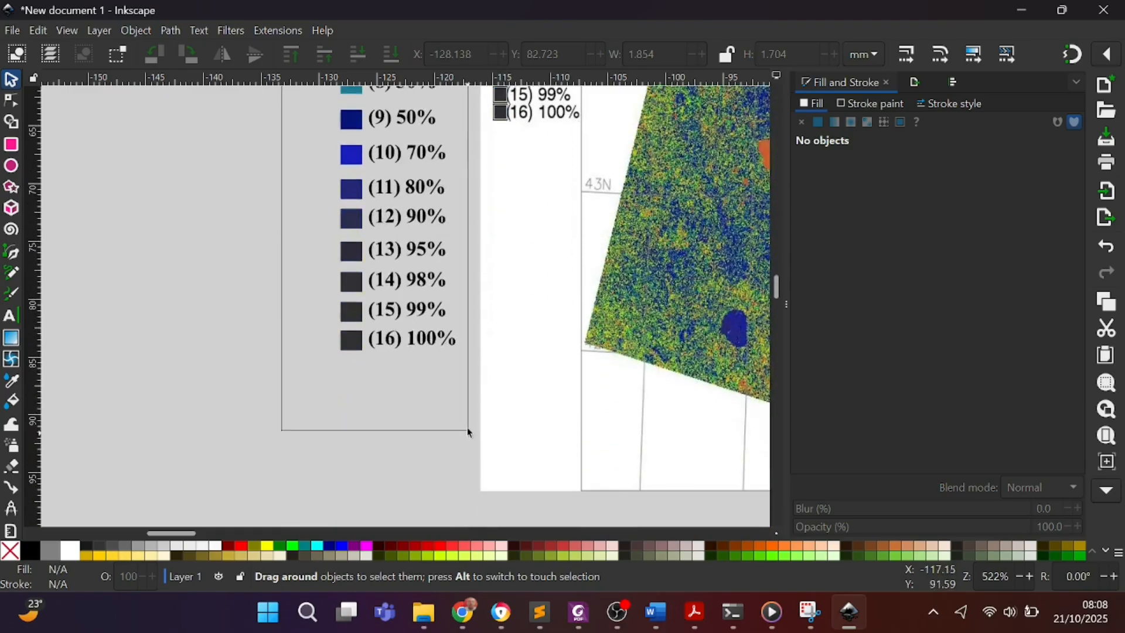
{"action": "left_click_drag", "start_coordinate": [475, 384], "coordinate": [475, 383]}
{"action": "scroll", "coordinate": [429, 232], "scroll_direction": "up", "scroll_amount": 5}
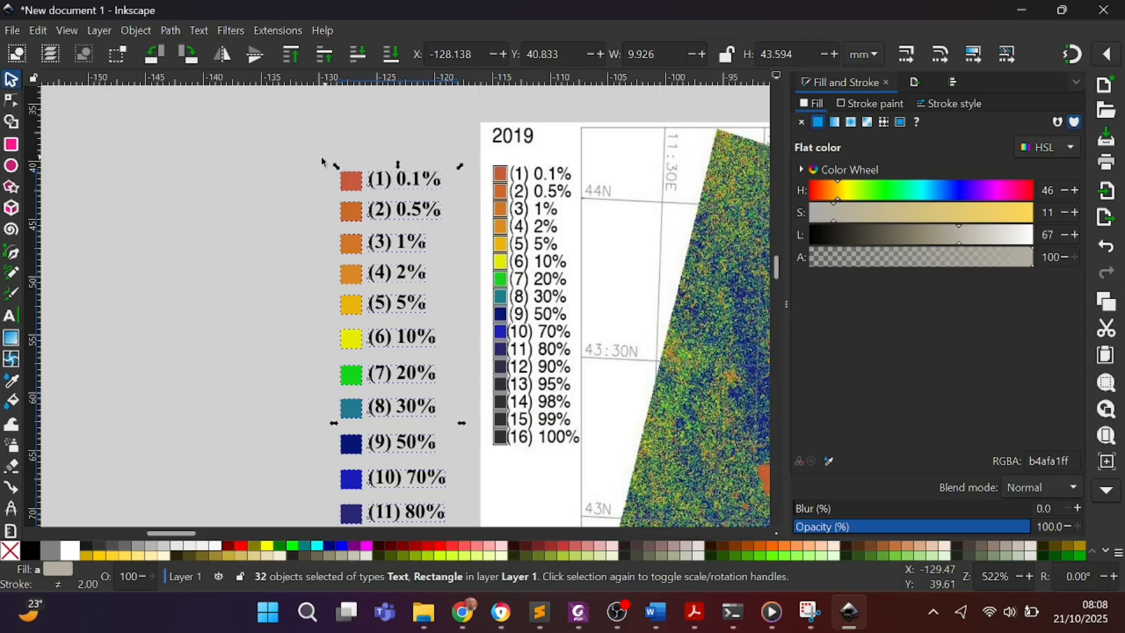
{"action": "scroll", "coordinate": [323, 161], "scroll_direction": "down", "scroll_amount": 4}
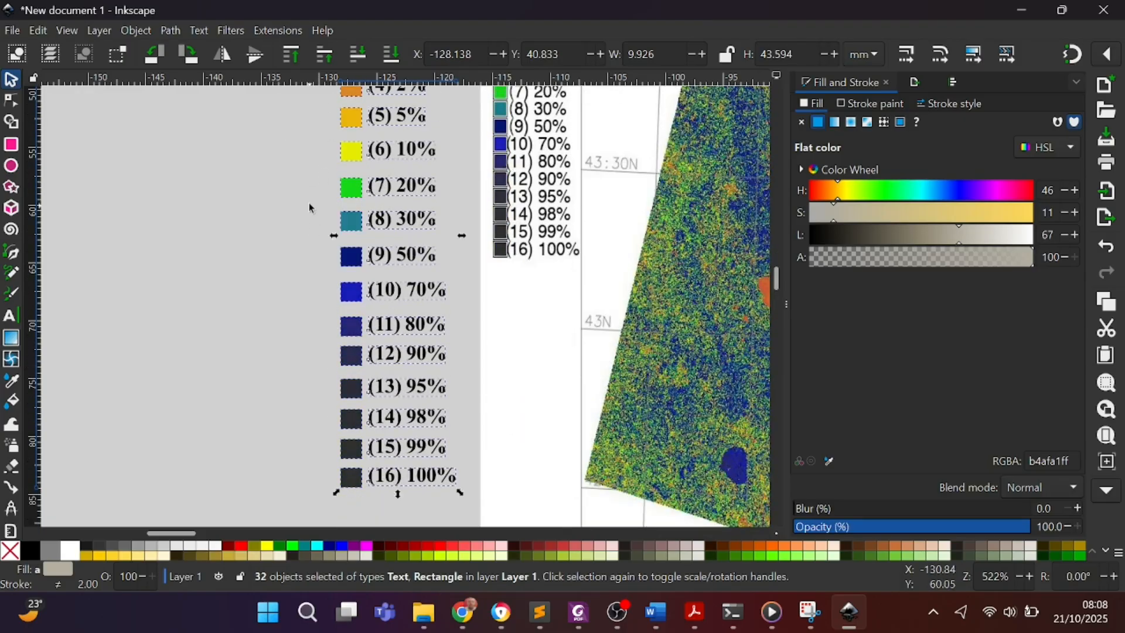
{"action": "key", "text": "ctrl+g"}
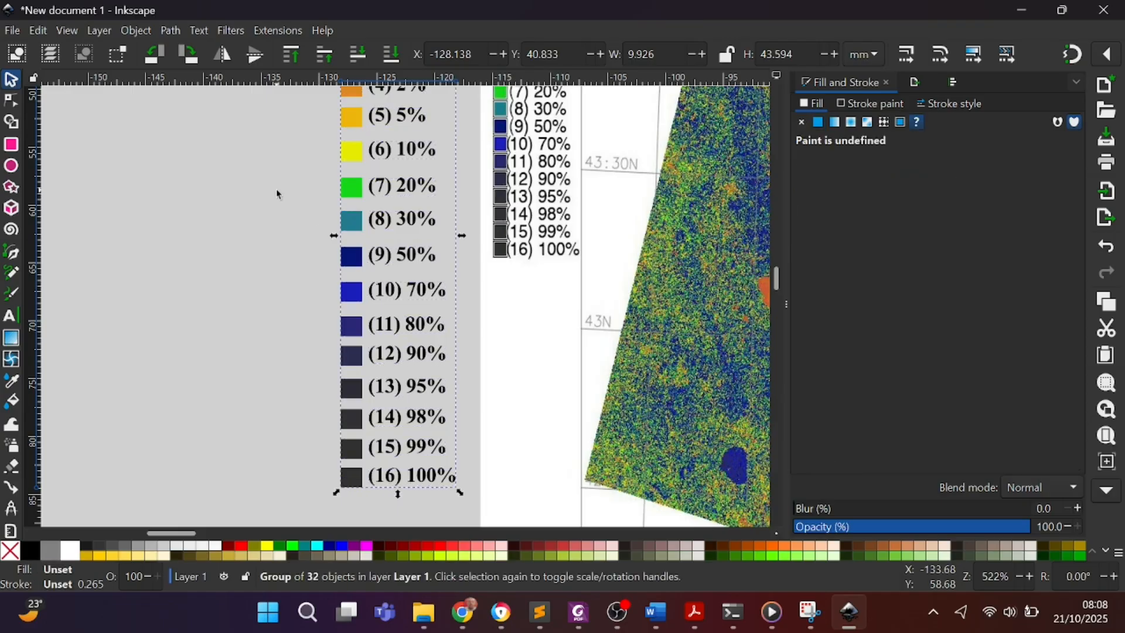
{"action": "scroll", "coordinate": [279, 188], "scroll_direction": "up", "scroll_amount": 3}
{"action": "right_click", "coordinate": [292, 151]}
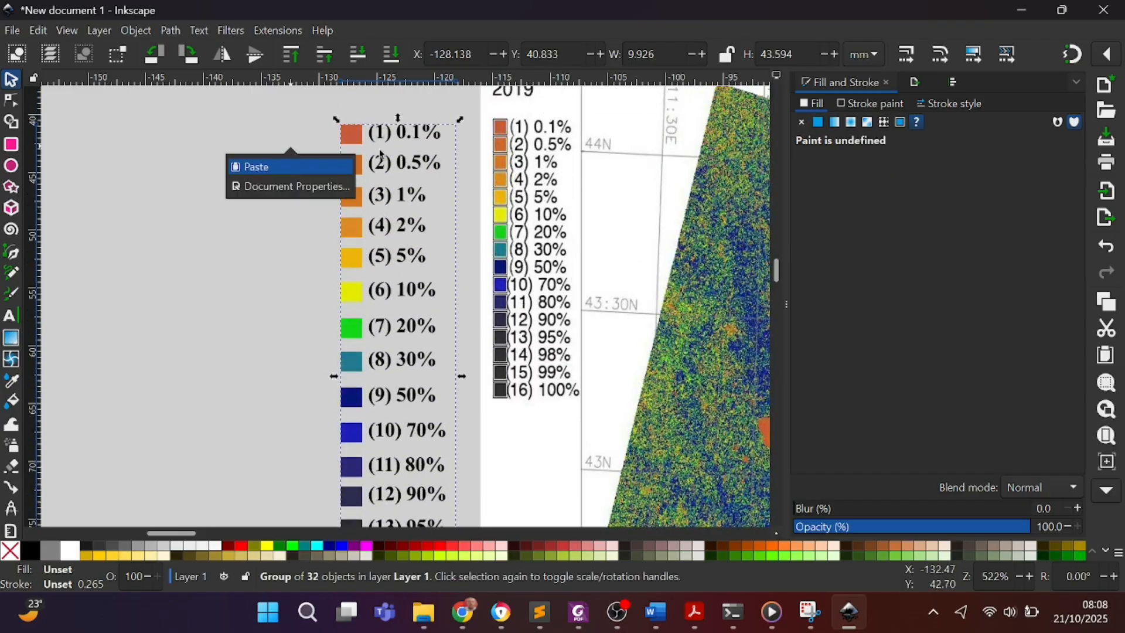
{"action": "left_click", "coordinate": [377, 139]}
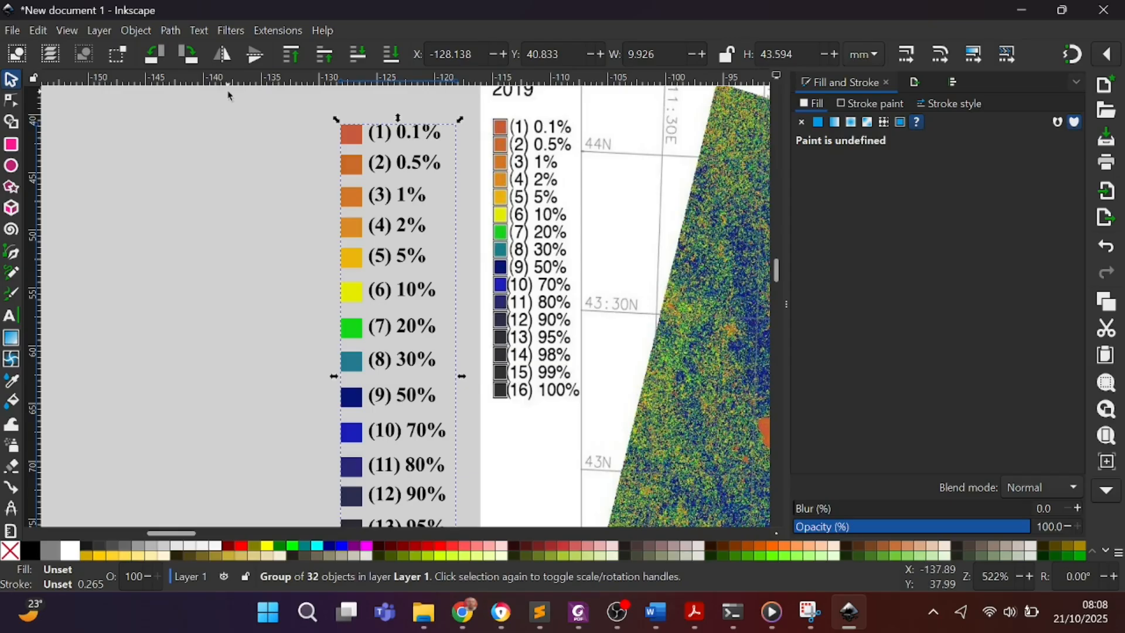
{"action": "left_click", "coordinate": [137, 31]}
{"action": "mouse_move", "coordinate": [171, 31]}
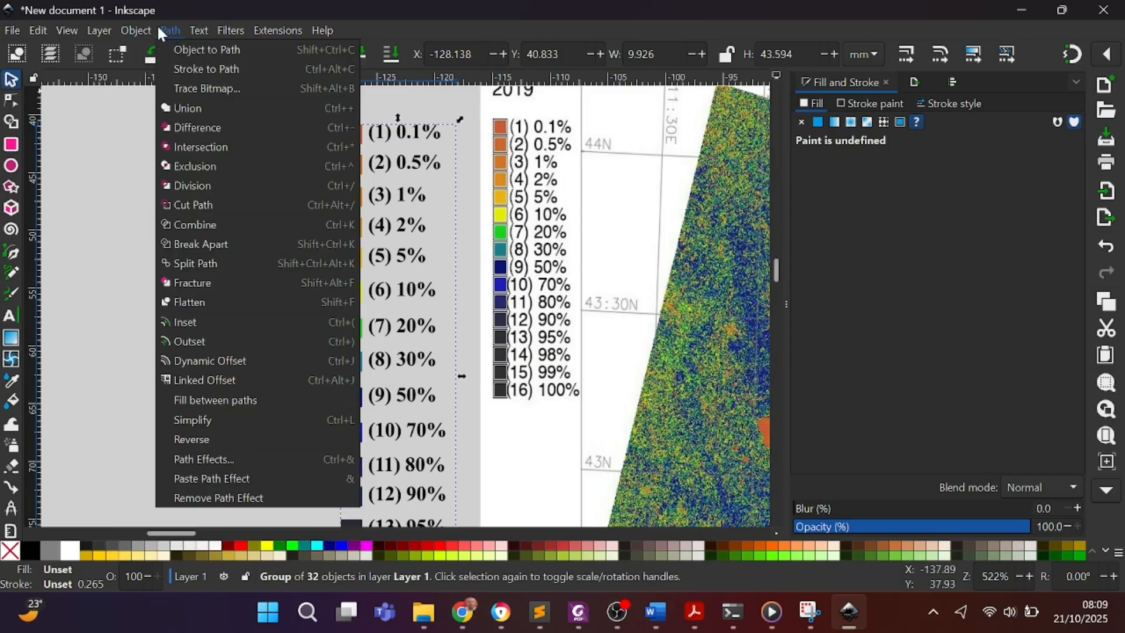
{"action": "mouse_move", "coordinate": [133, 34]}
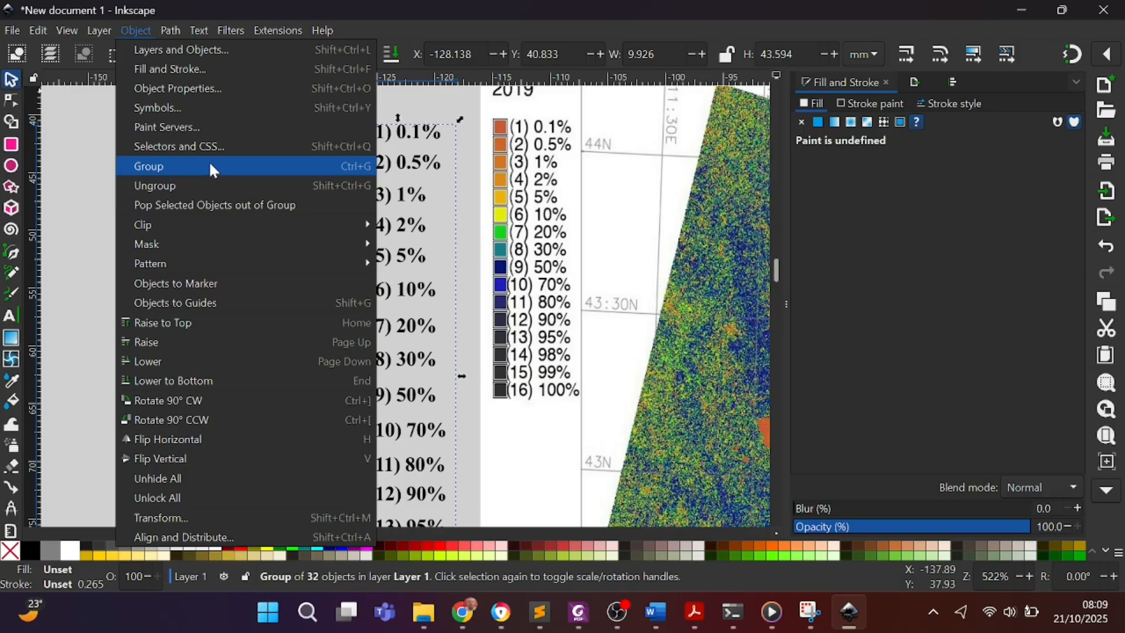
{"action": "left_click", "coordinate": [83, 171]}
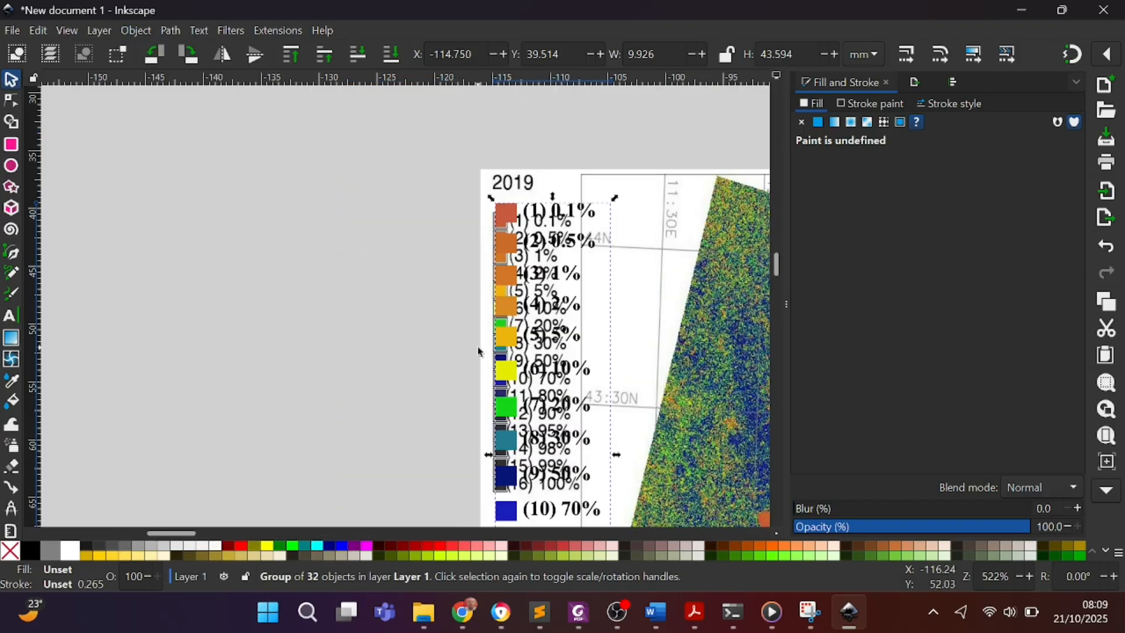
Try placing the grouped legend over the original legend on the map, adjusting its height to test the fit
{"action": "scroll", "coordinate": [479, 321], "scroll_direction": "down", "scroll_amount": 7}
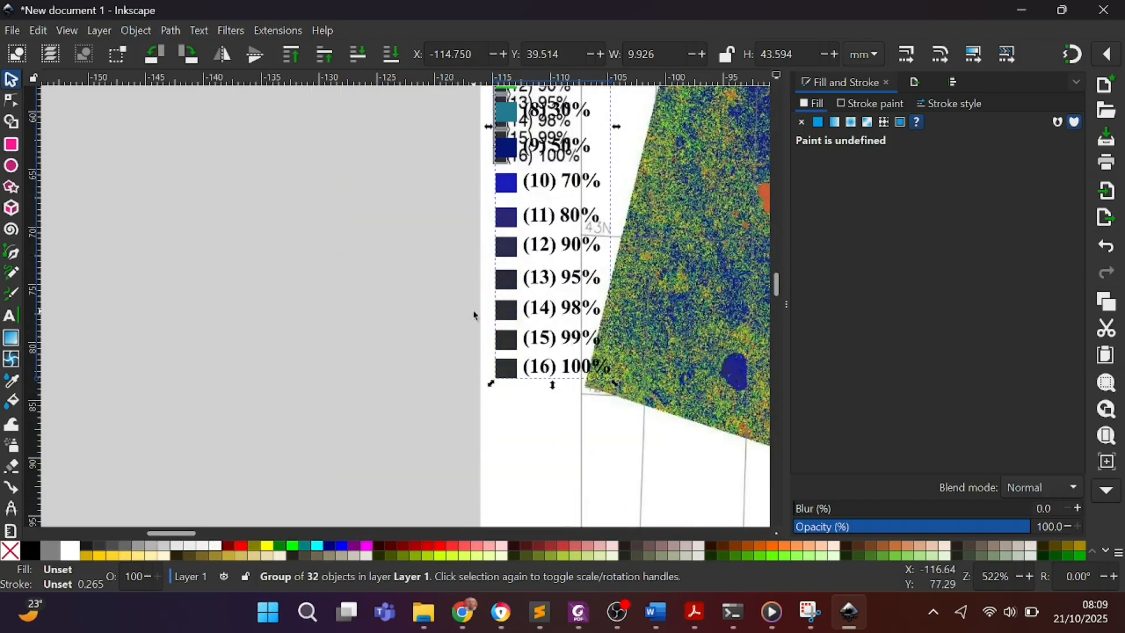
{"action": "scroll", "coordinate": [477, 323], "scroll_direction": "down", "scroll_amount": 5}
{"action": "scroll", "coordinate": [504, 311], "scroll_direction": "up", "scroll_amount": 5}
{"action": "scroll", "coordinate": [505, 301], "scroll_direction": "down", "scroll_amount": 2}
{"action": "left_click_drag", "start_coordinate": [513, 265], "coordinate": [502, 367]}
{"action": "scroll", "coordinate": [503, 367], "scroll_direction": "up", "scroll_amount": 6}
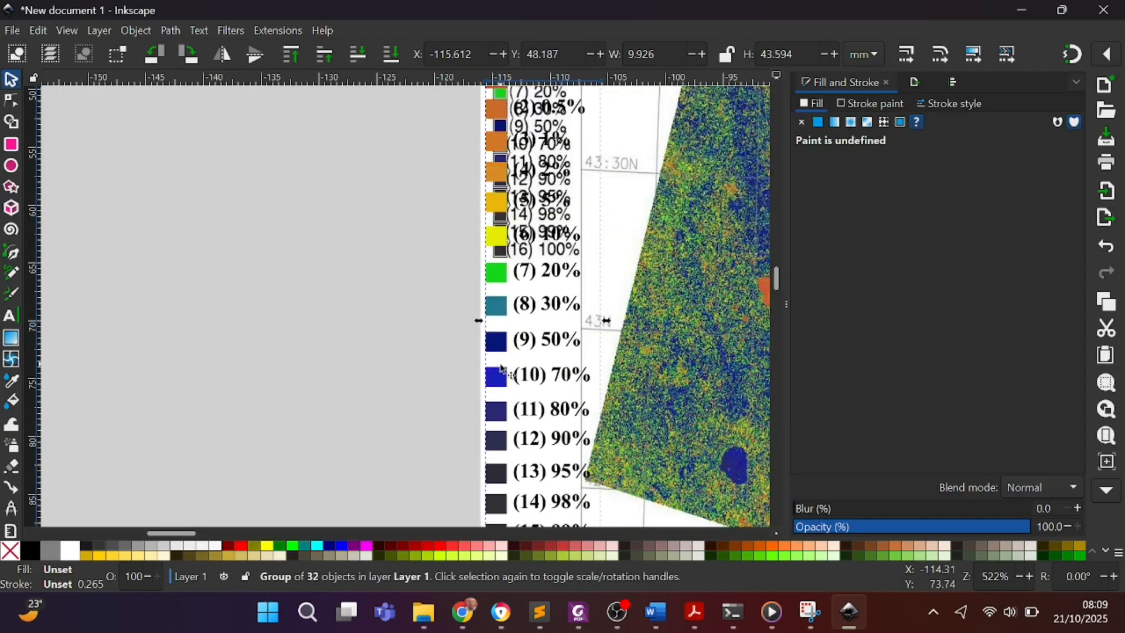
{"action": "left_click_drag", "start_coordinate": [501, 304], "coordinate": [503, 242]}
{"action": "scroll", "coordinate": [428, 267], "scroll_direction": "down", "scroll_amount": 5}
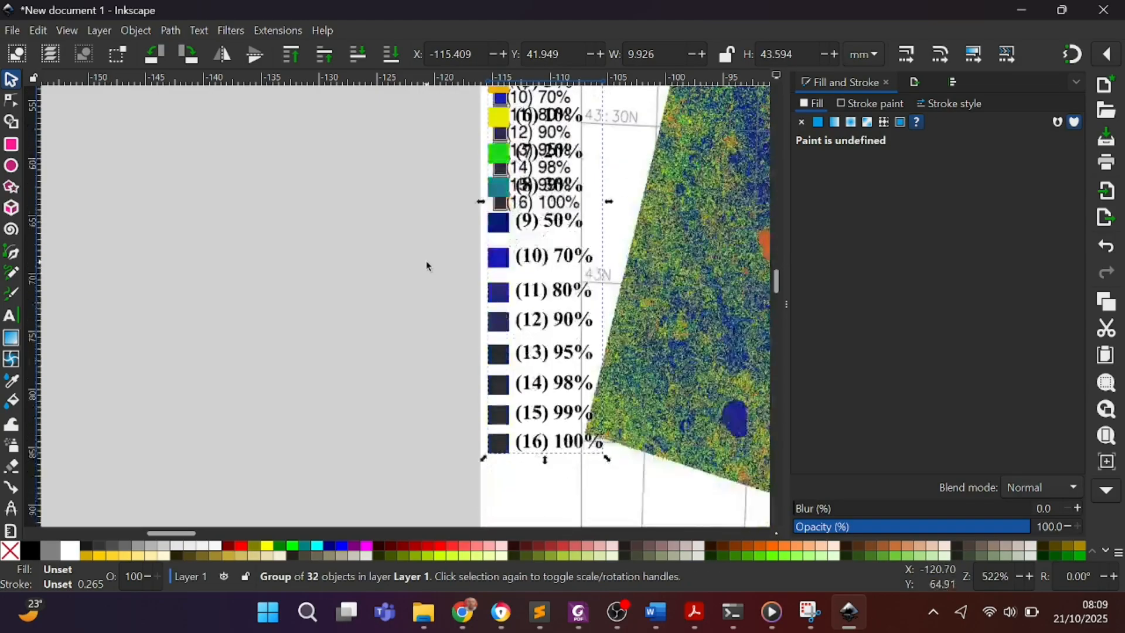
{"action": "scroll", "coordinate": [427, 293], "scroll_direction": "down", "scroll_amount": 2}
{"action": "scroll", "coordinate": [428, 293], "scroll_direction": "up", "scroll_amount": 6}
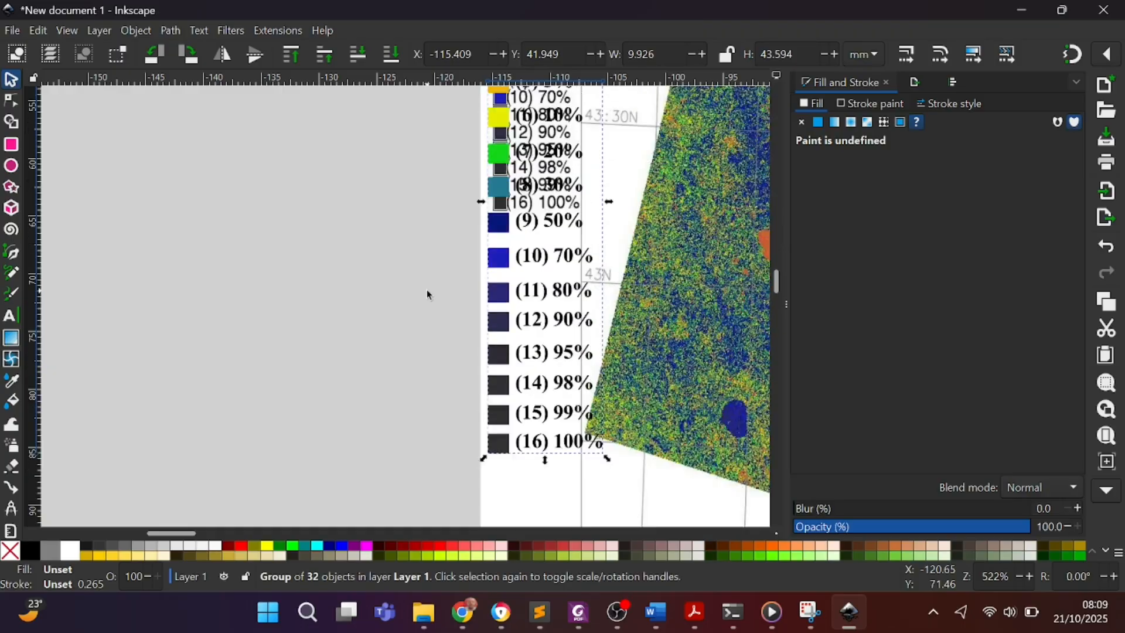
Move the grouped legend off the map onto the blank canvas beside the original legend
{"action": "left_click_drag", "start_coordinate": [492, 195], "coordinate": [275, 137]}
{"action": "scroll", "coordinate": [410, 229], "scroll_direction": "up", "scroll_amount": 1}
{"action": "scroll", "coordinate": [492, 220], "scroll_direction": "down", "scroll_amount": 1}
{"action": "scroll", "coordinate": [505, 216], "scroll_direction": "down", "scroll_amount": 1}
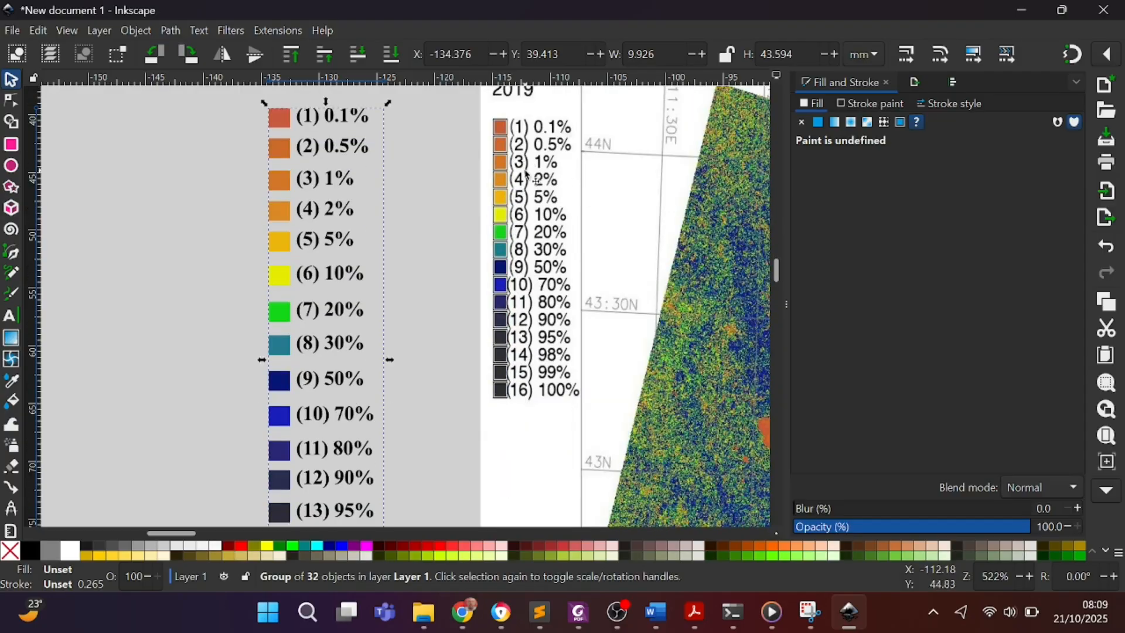
{"action": "scroll", "coordinate": [509, 160], "scroll_direction": "up", "scroll_amount": 2}
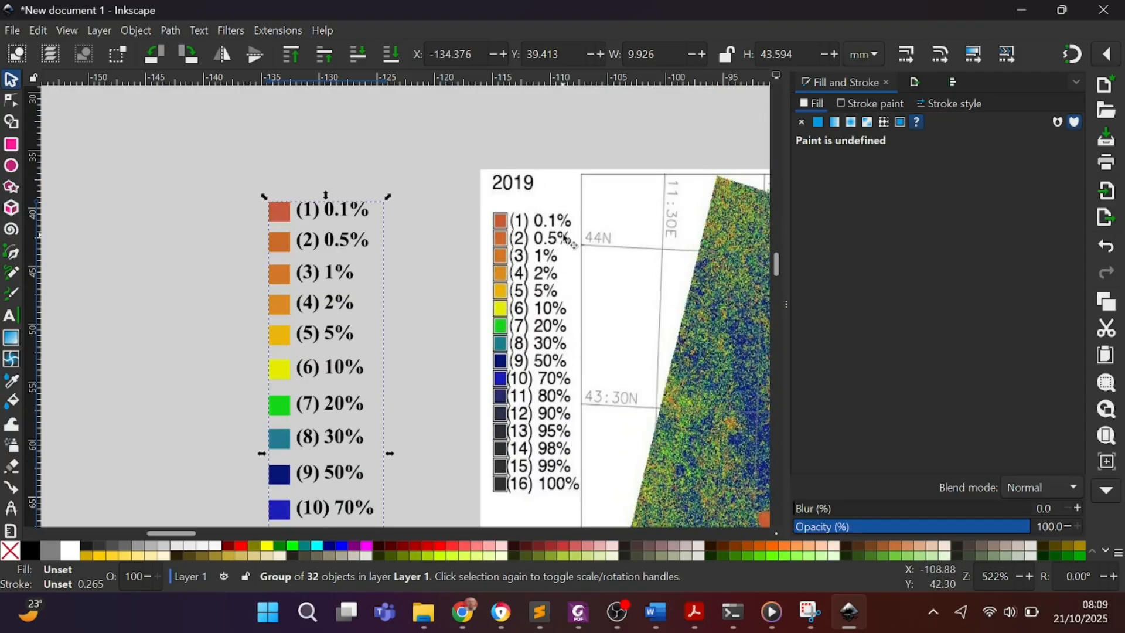
{"action": "right_click", "coordinate": [534, 187]}
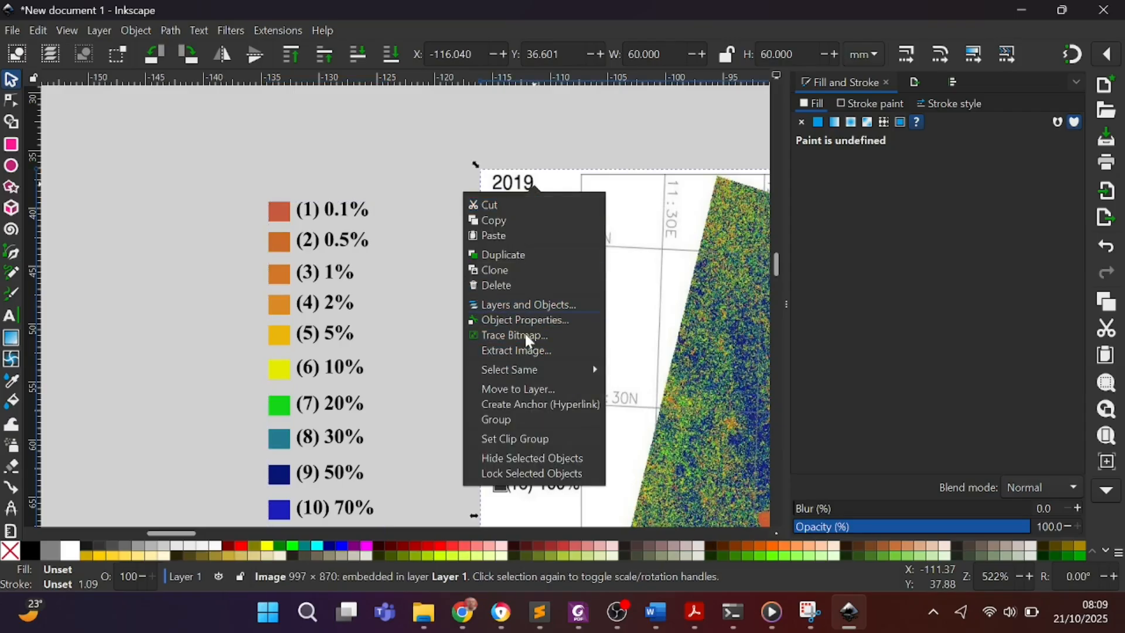
{"action": "left_click", "coordinate": [468, 165]}
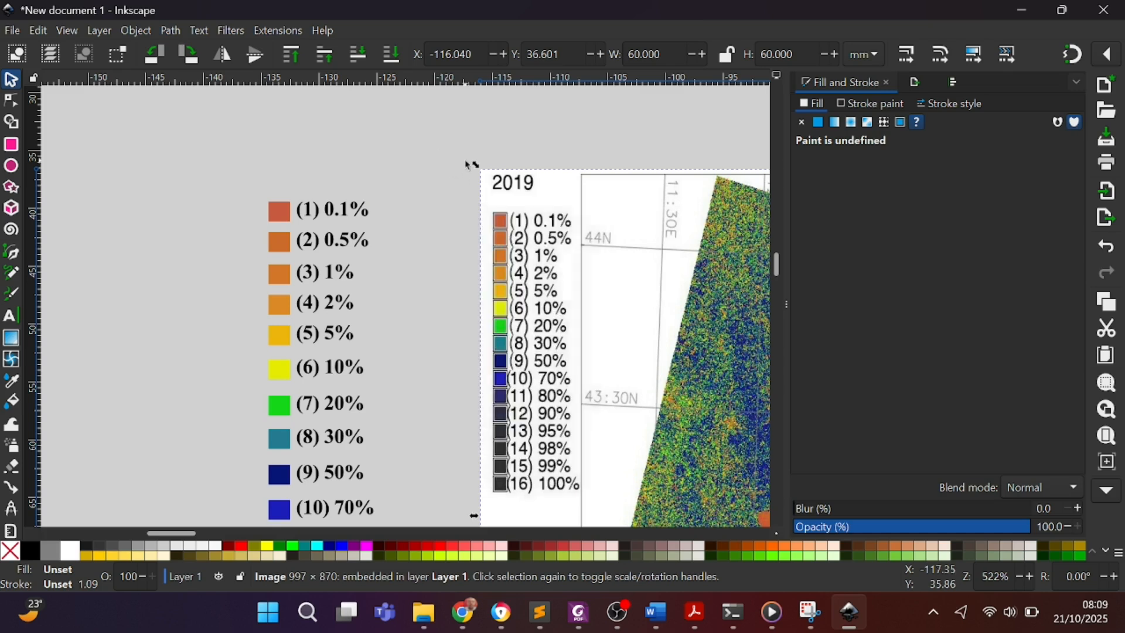
{"action": "left_click", "coordinate": [527, 152]}
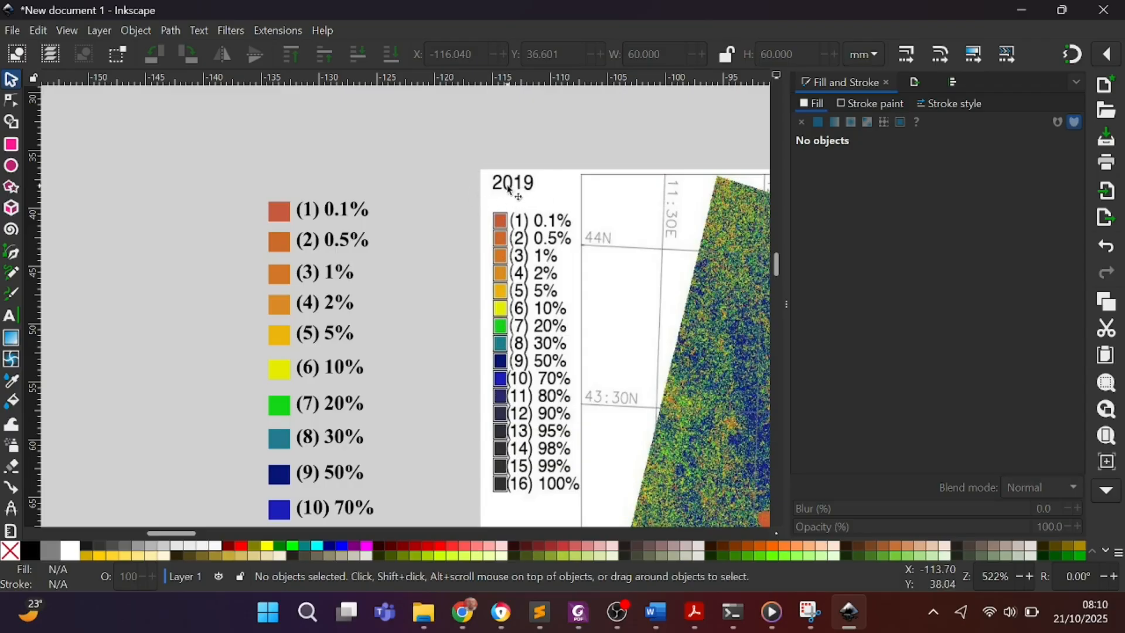
Enter the legend group and move only its "(1) 0.1%" label about 3.5 mm upward
{"action": "left_click", "coordinate": [320, 217]}
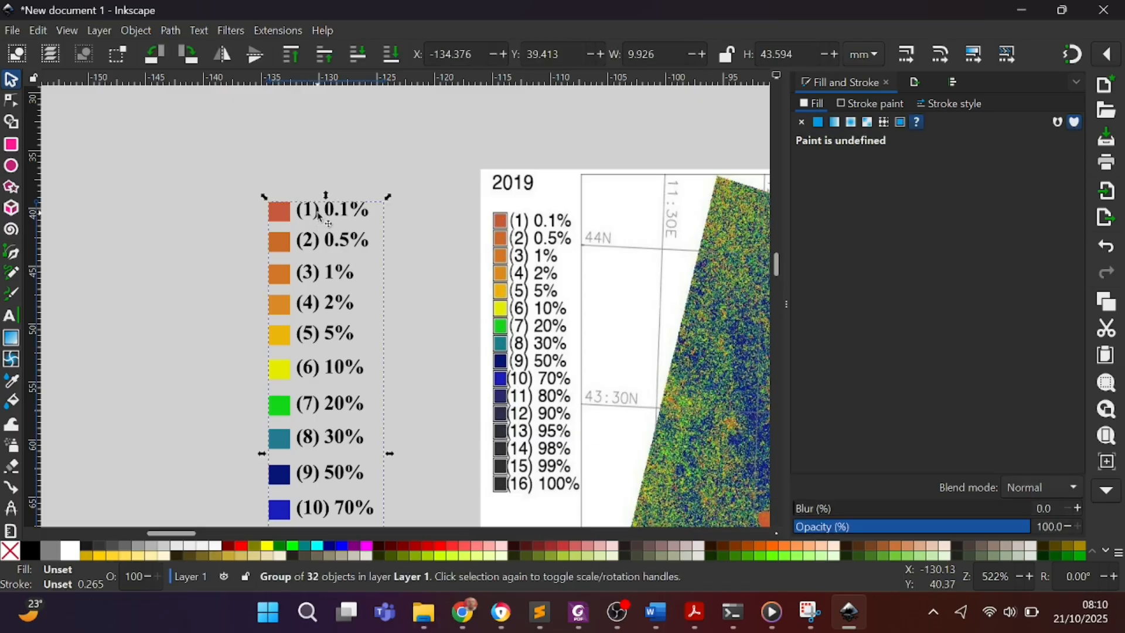
{"action": "left_click", "coordinate": [320, 217]}
{"action": "double_click", "coordinate": [321, 215]}
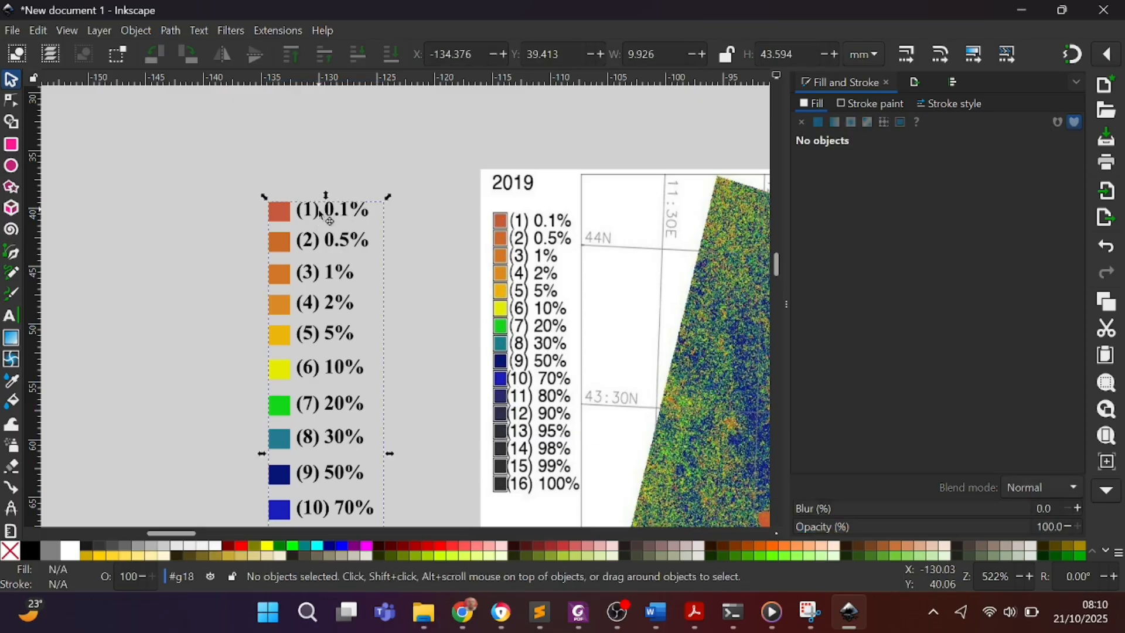
{"action": "left_click", "coordinate": [321, 218]}
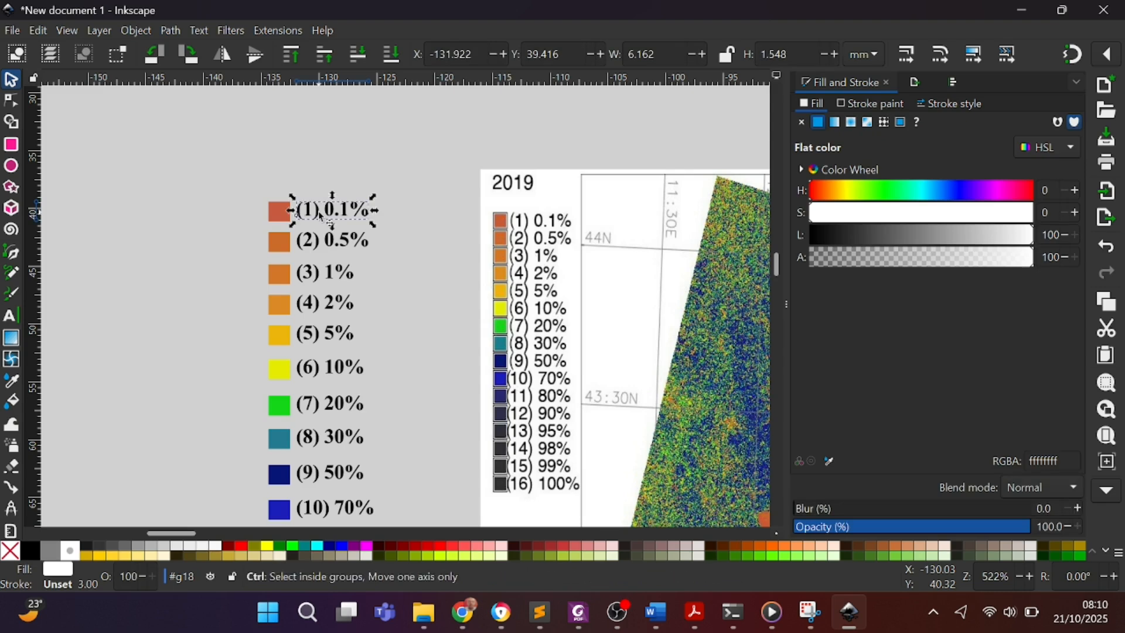
{"action": "left_click_drag", "start_coordinate": [321, 217], "coordinate": [320, 174]}
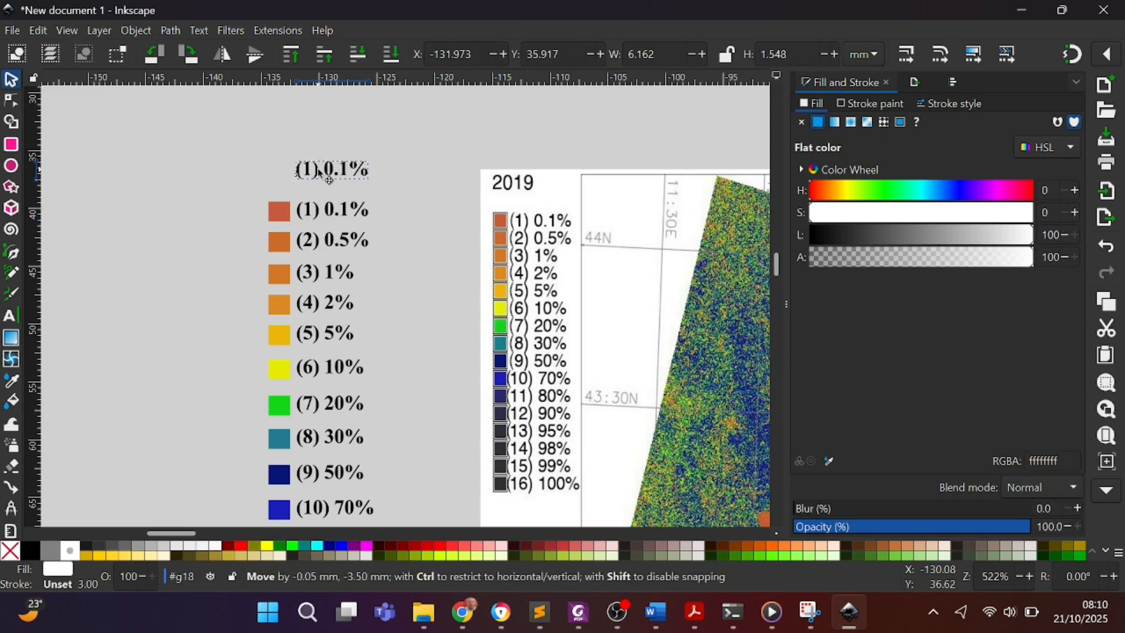
Replace the text of the raised label above the legend with "2019"
{"action": "double_click", "coordinate": [321, 177]}
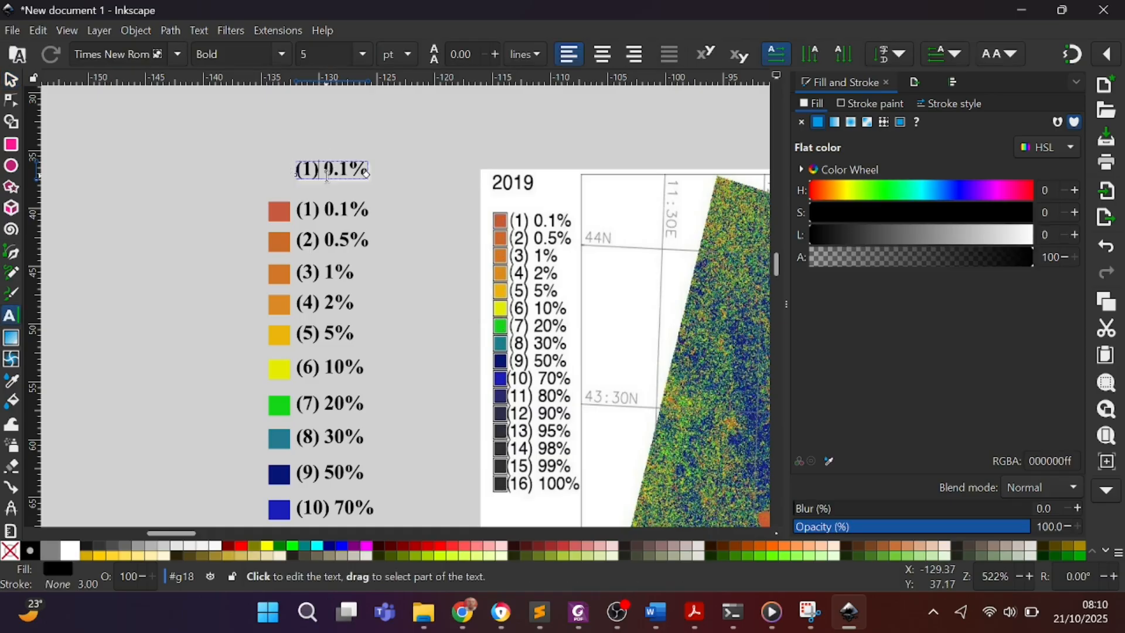
{"action": "key", "text": "ctrl+a"}
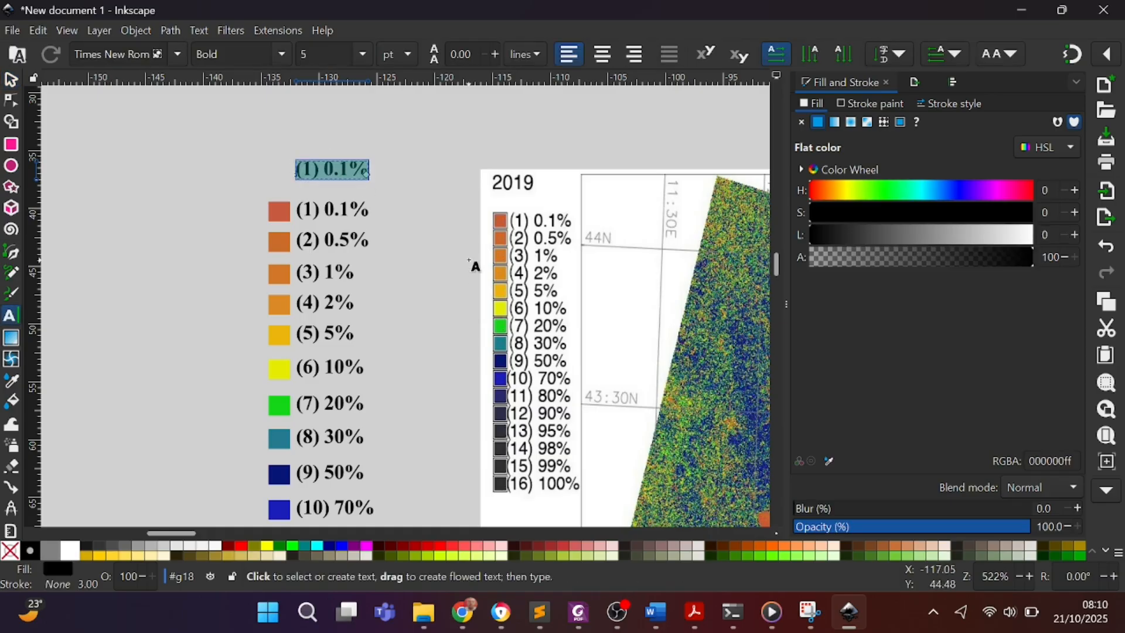
{"action": "type", "text": "2019"}
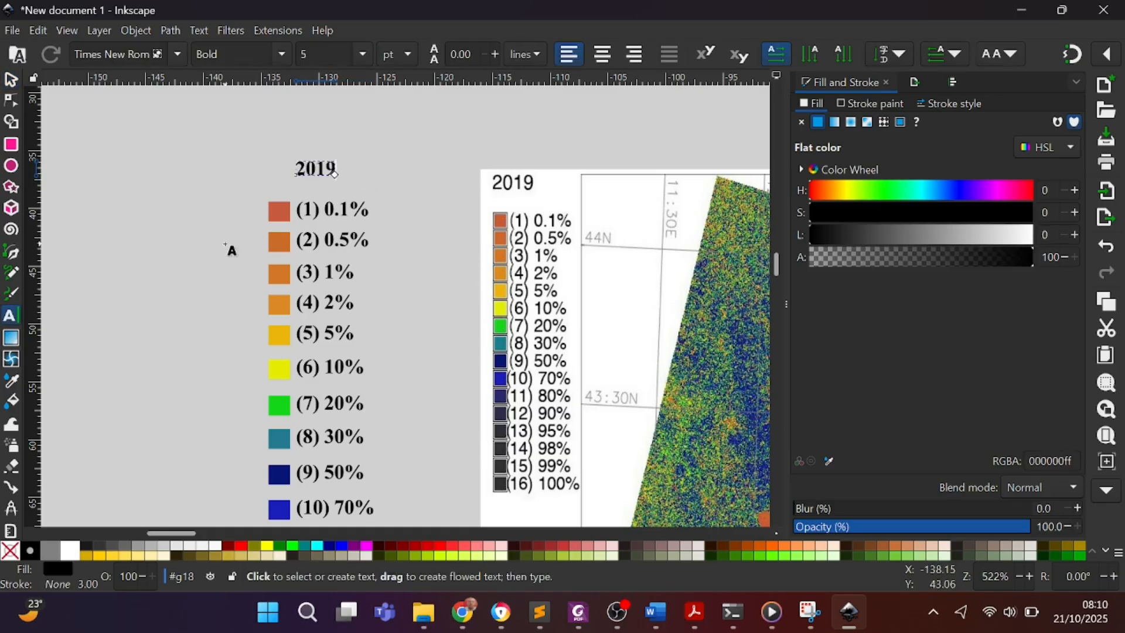
Set the "2019" title to 10 pt and move it to line up above the legend's swatches
{"action": "key", "text": "ctrl+a"}
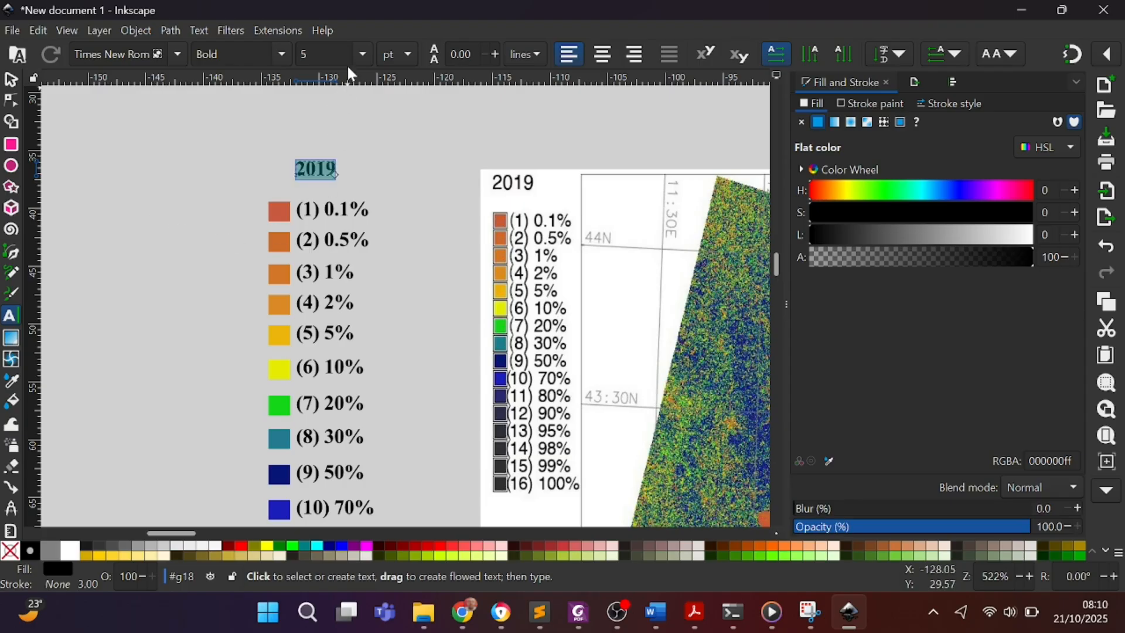
{"action": "left_click", "coordinate": [363, 54]}
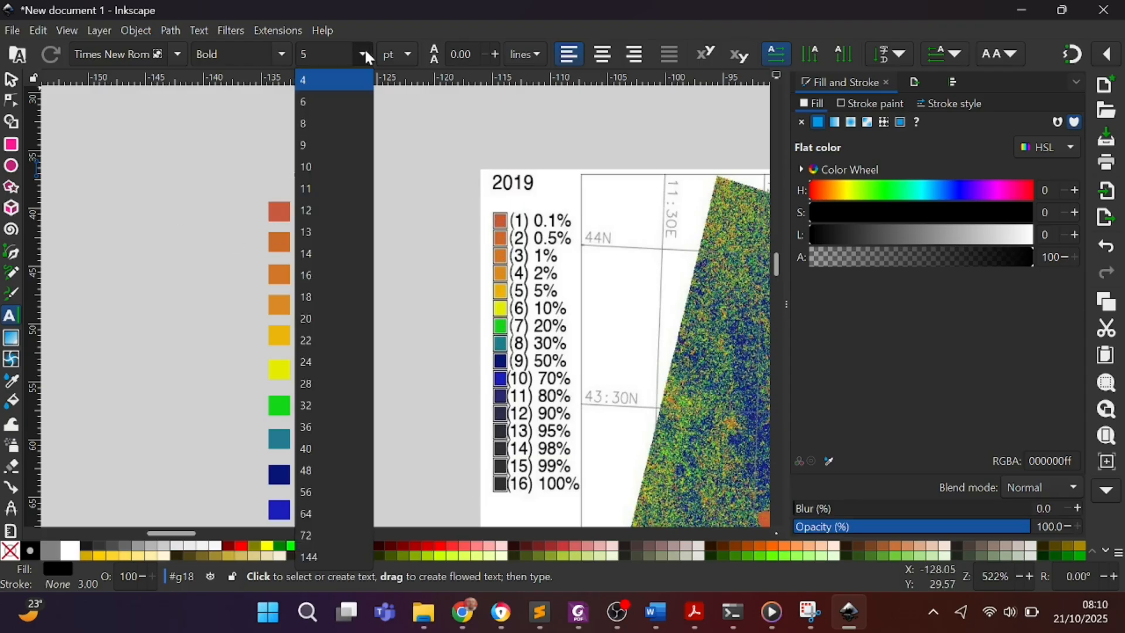
{"action": "left_click", "coordinate": [311, 169]}
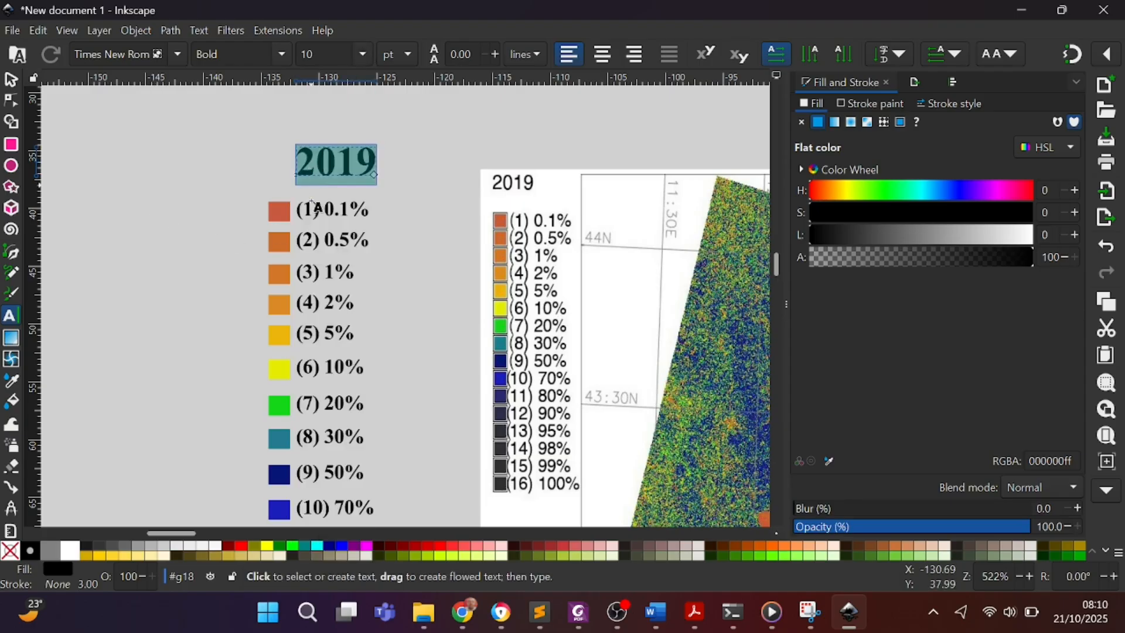
{"action": "left_click", "coordinate": [10, 82]}
{"action": "left_click_drag", "start_coordinate": [352, 169], "coordinate": [327, 174]}
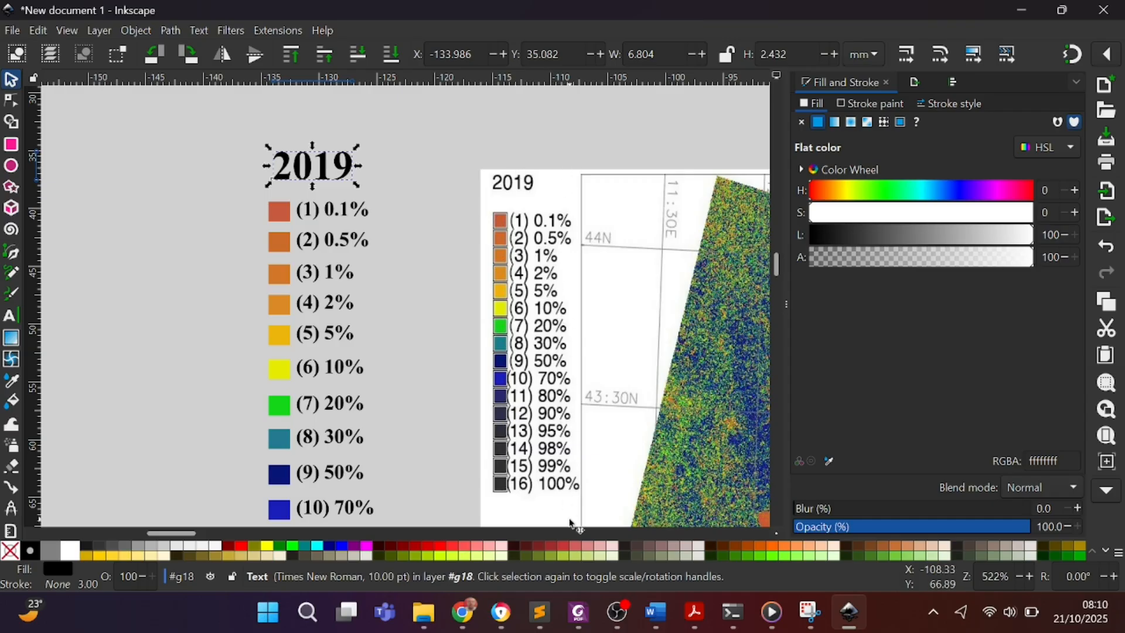
Cover the original legend on the map with a rectangle about 8.8 mm by 28.2 mm and fill it white
{"action": "left_click", "coordinate": [13, 147]}
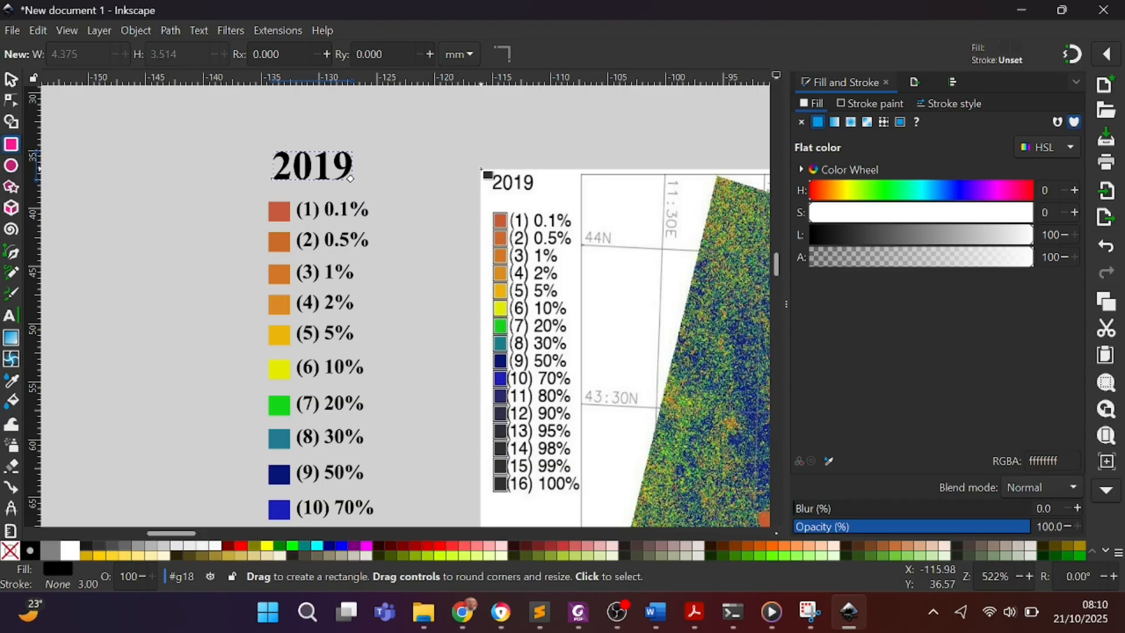
{"action": "left_click_drag", "start_coordinate": [481, 170], "coordinate": [581, 496]}
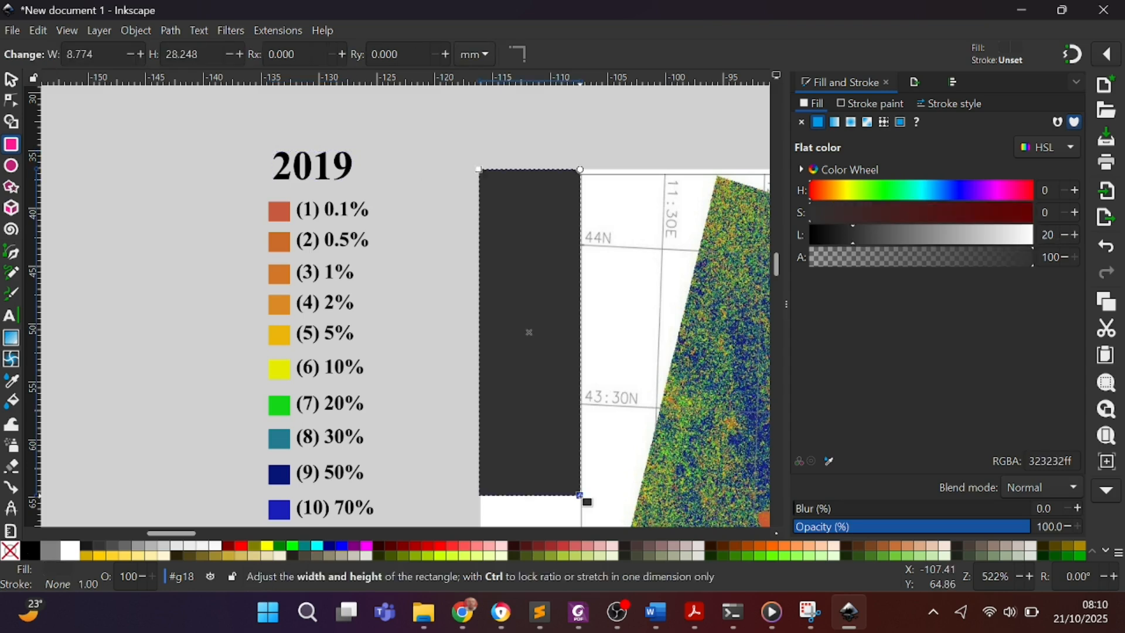
{"action": "right_click", "coordinate": [13, 555]}
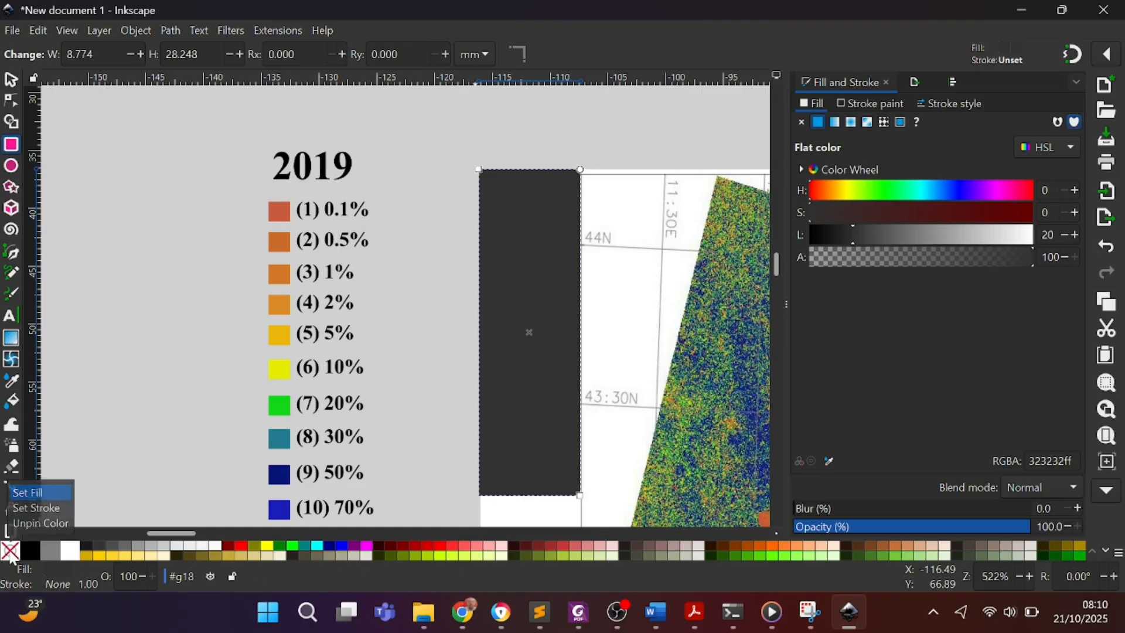
{"action": "right_click", "coordinate": [71, 552]}
{"action": "left_click", "coordinate": [64, 491]}
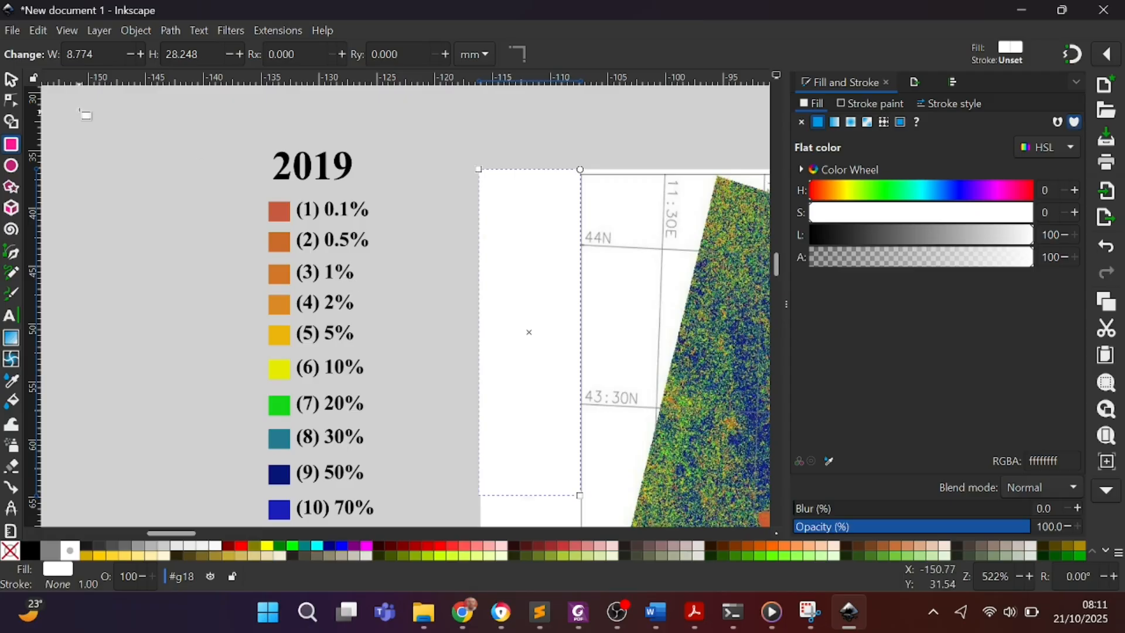
{"action": "left_click", "coordinate": [14, 86]}
{"action": "left_click", "coordinate": [431, 132]}
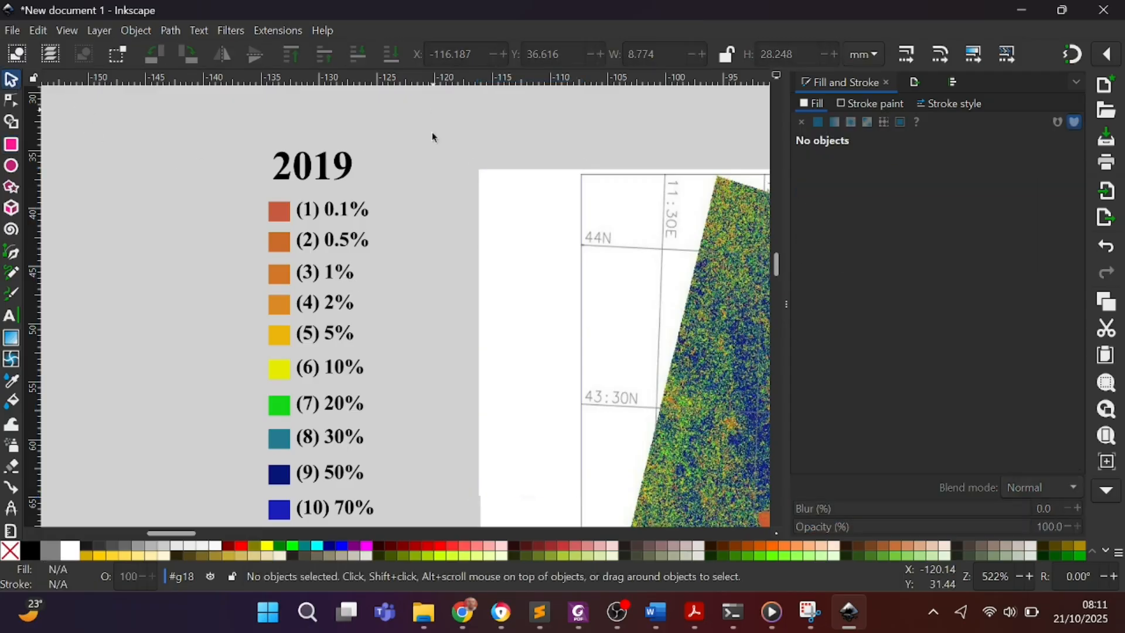
Re-enter the legend group and shift only the white cover rectangle about 0.5 mm right, over the original legend
{"action": "left_click", "coordinate": [514, 272]}
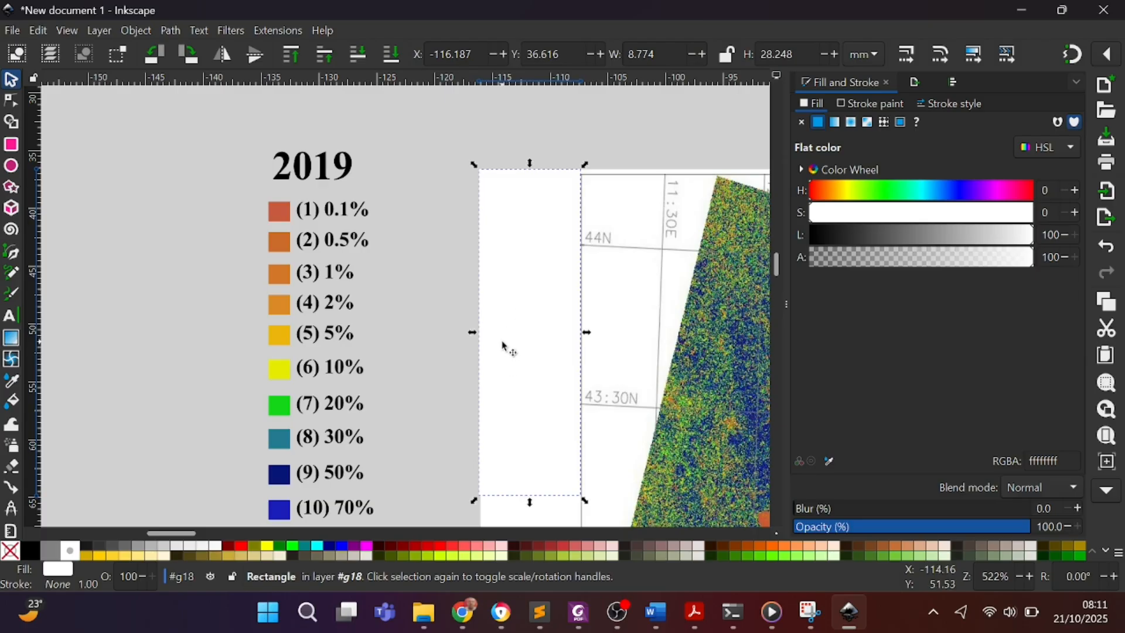
{"action": "left_click", "coordinate": [640, 360]}
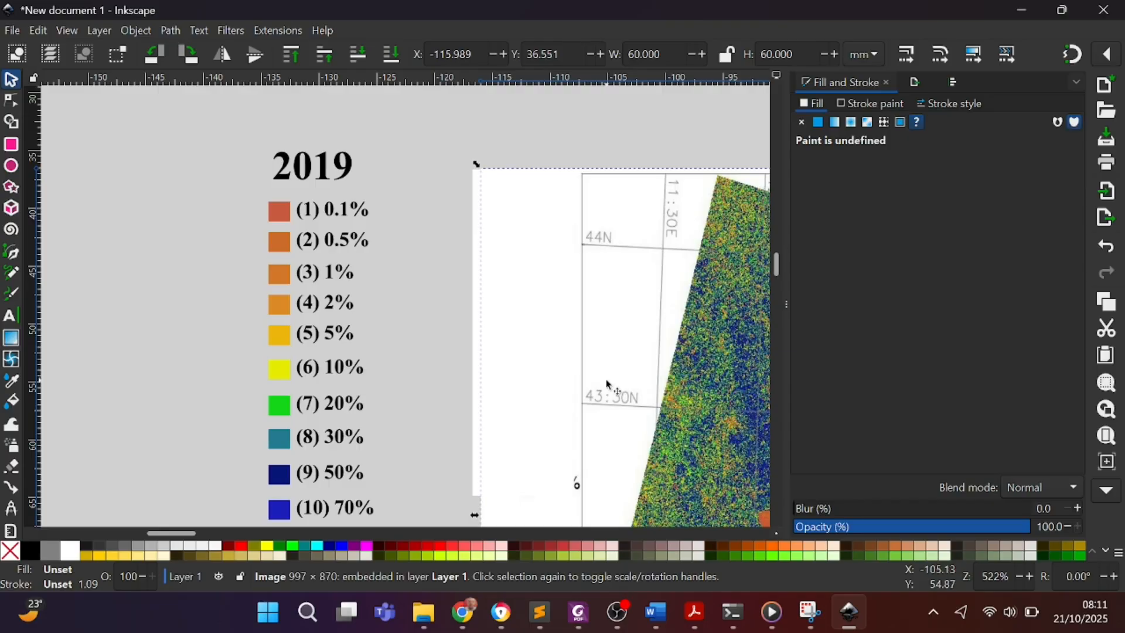
{"action": "left_click", "coordinate": [526, 355]}
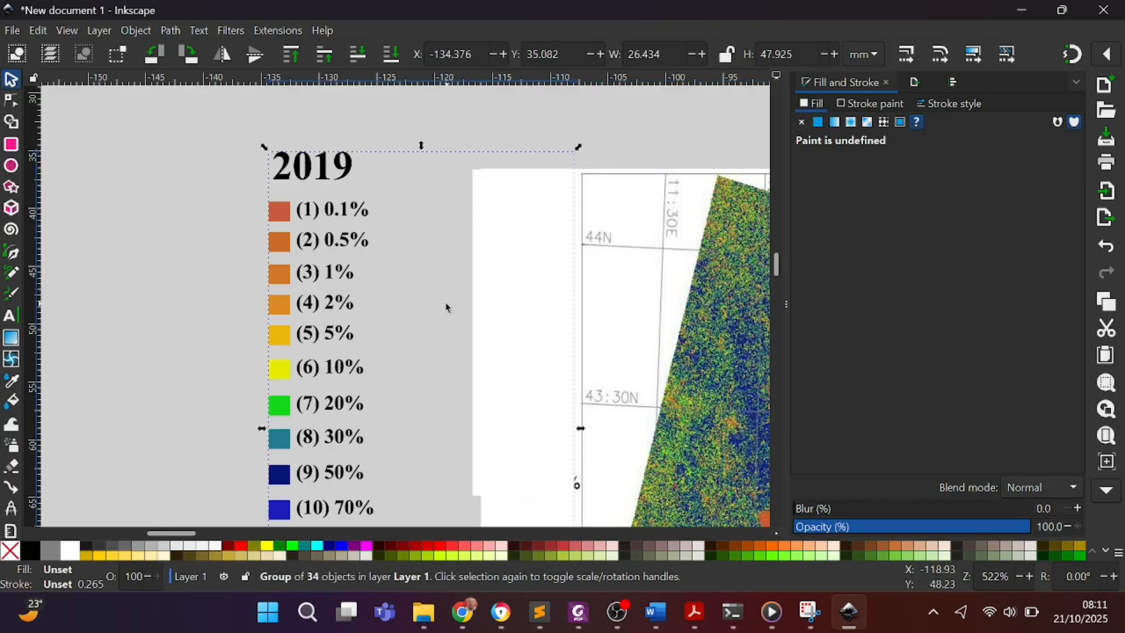
{"action": "left_click", "coordinate": [502, 115]}
{"action": "left_click", "coordinate": [475, 185]}
{"action": "double_click", "coordinate": [525, 180]}
{"action": "left_click", "coordinate": [517, 192]}
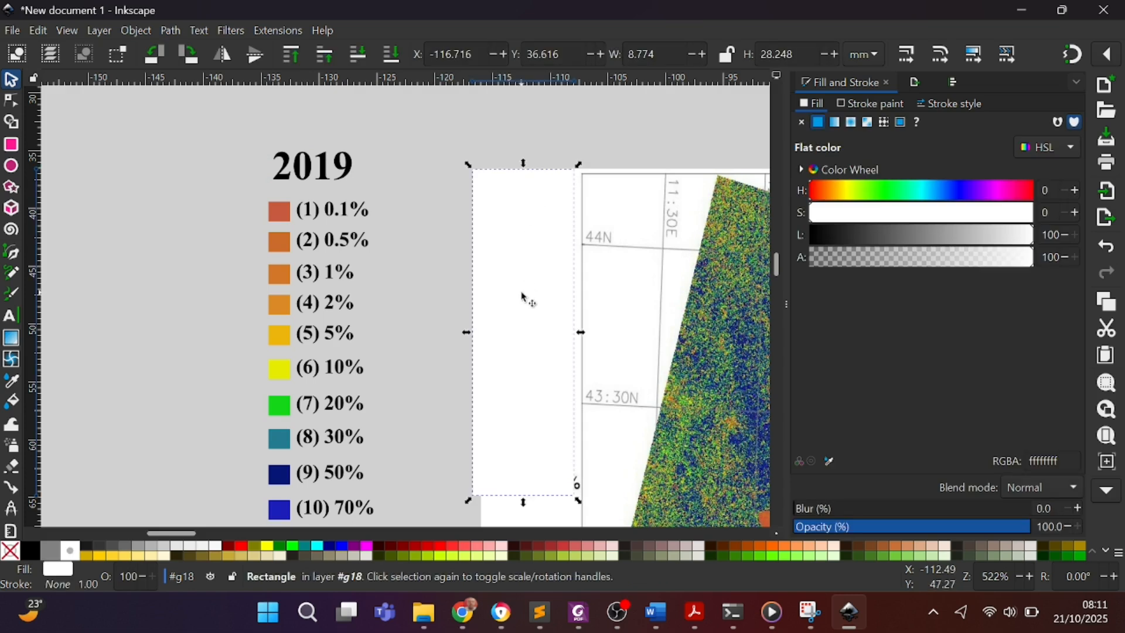
{"action": "left_click_drag", "start_coordinate": [522, 299], "coordinate": [530, 304]}
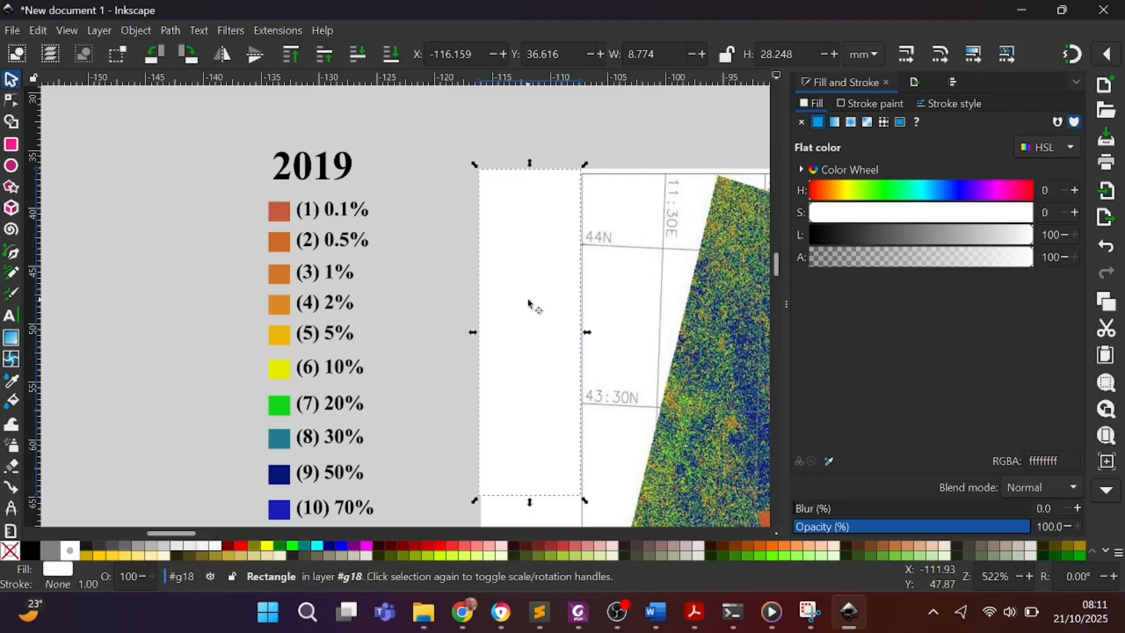
{"action": "left_click", "coordinate": [485, 162]}
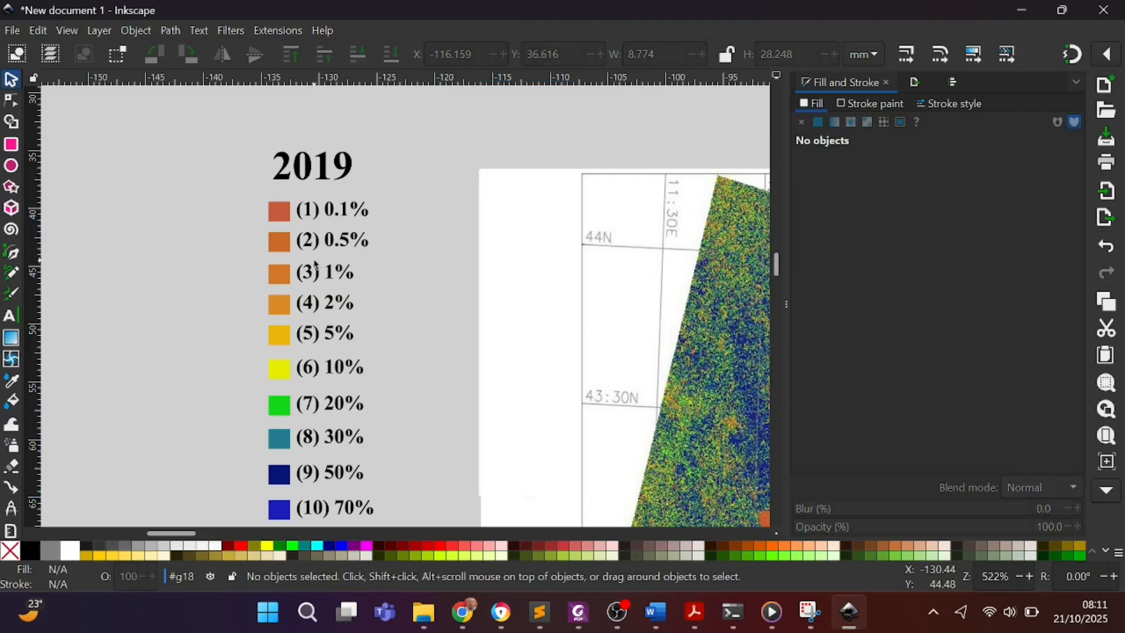
Move the "2019" title onto the upper part of the white rectangle and raise it to the top
{"action": "left_click", "coordinate": [327, 172]}
{"action": "left_click_drag", "start_coordinate": [327, 172], "coordinate": [548, 214]}
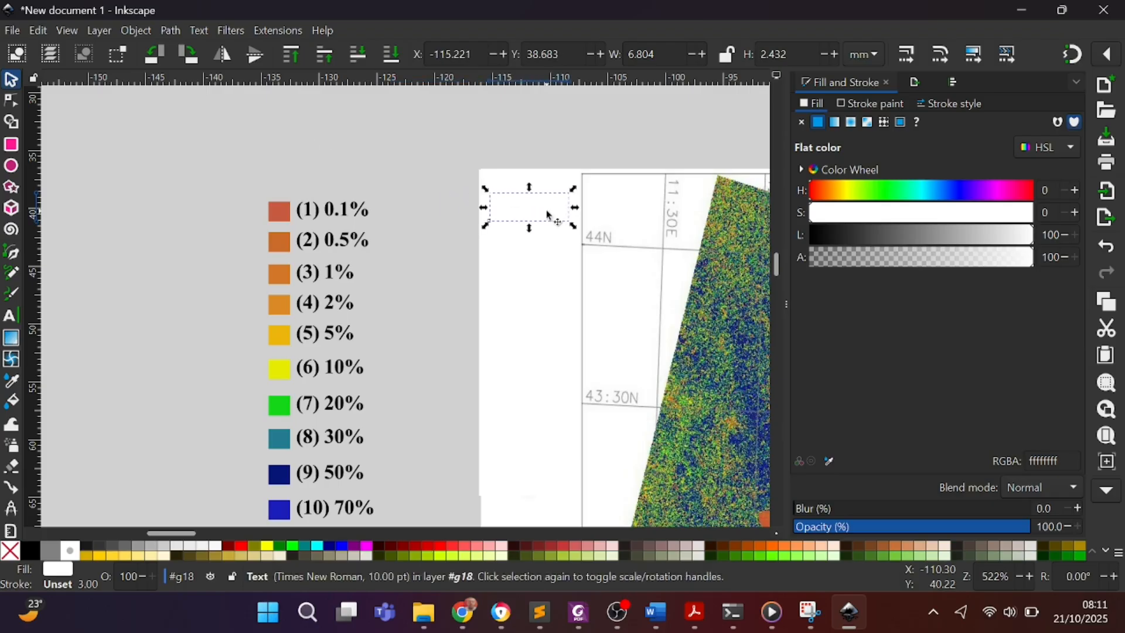
{"action": "left_click", "coordinate": [295, 53]}
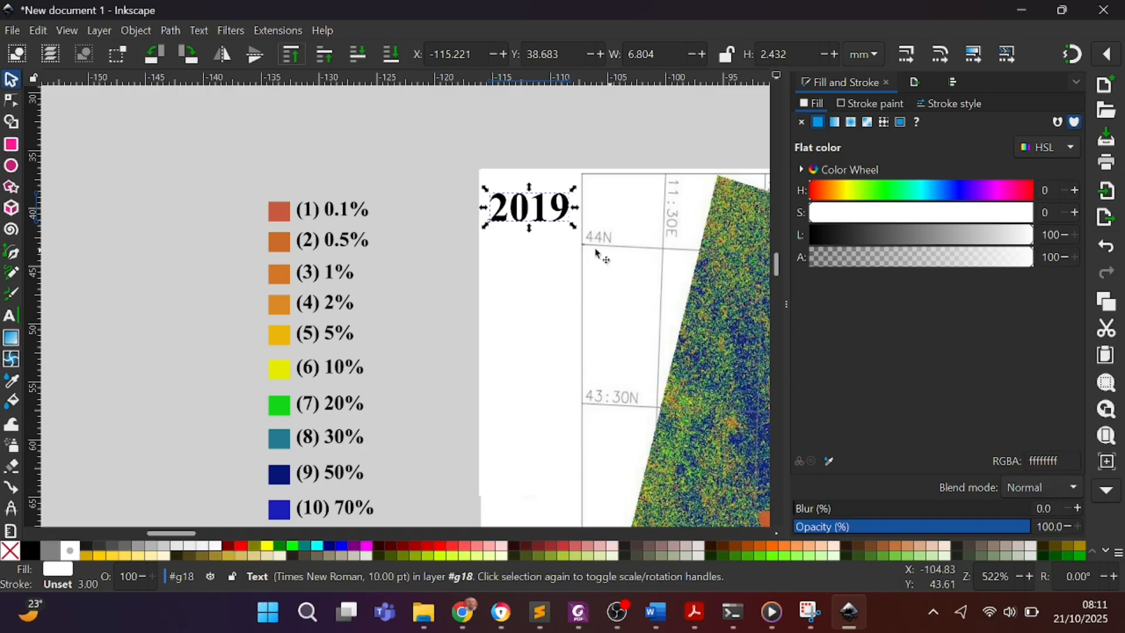
Select all sixteen swatches and labels, move them onto the map below the "2019" title and raise them to the top
{"action": "scroll", "coordinate": [455, 225], "scroll_direction": "down", "scroll_amount": 4}
{"action": "left_click", "coordinate": [328, 212]}
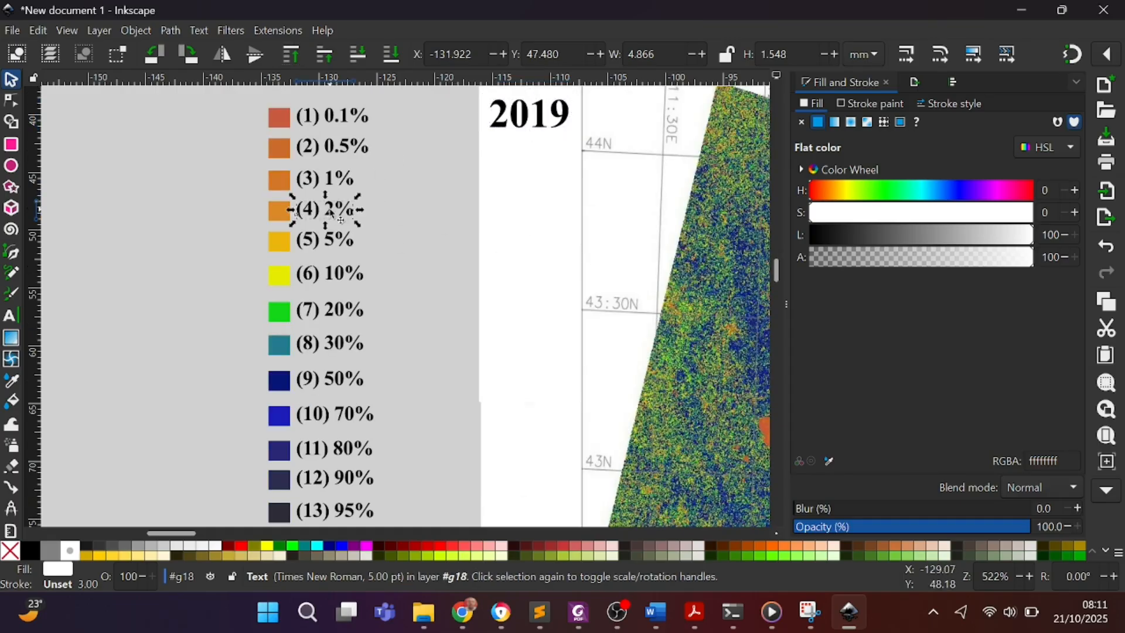
{"action": "left_click", "coordinate": [228, 165]}
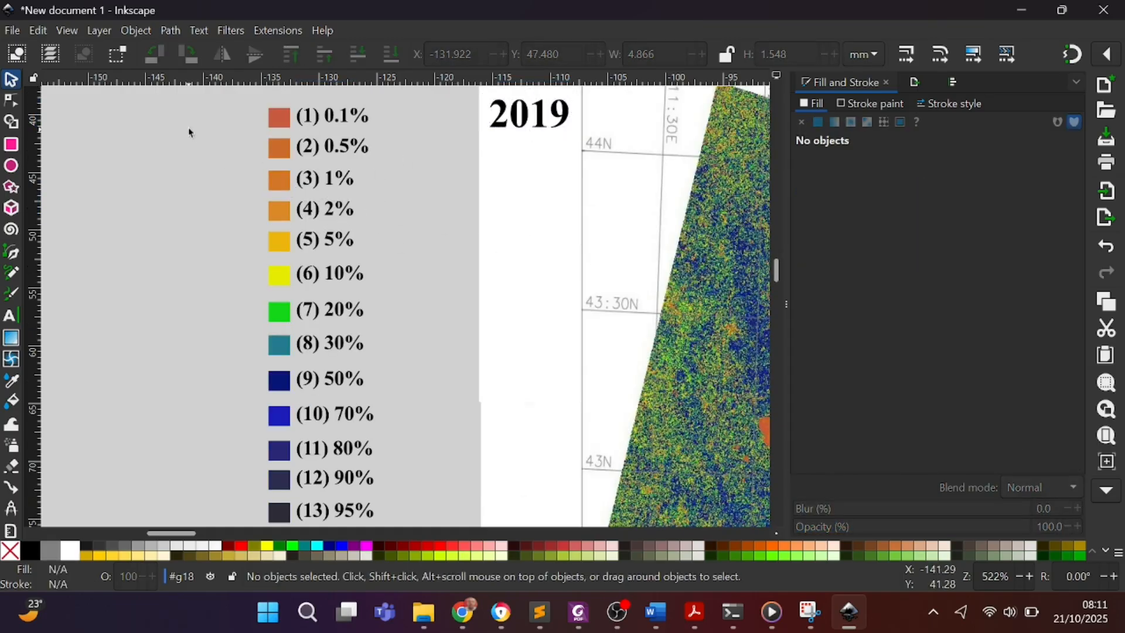
{"action": "left_click", "coordinate": [283, 119]}
{"action": "left_click", "coordinate": [221, 168]}
{"action": "left_click_drag", "start_coordinate": [234, 90], "coordinate": [412, 427]}
{"action": "scroll", "coordinate": [386, 398], "scroll_direction": "up", "scroll_amount": 6}
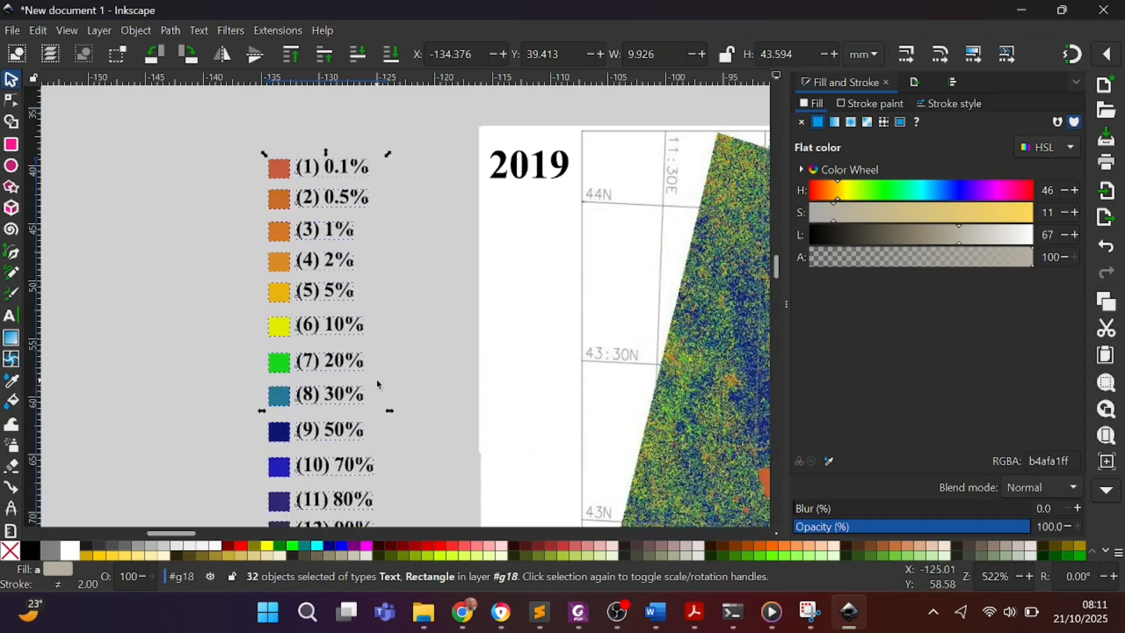
{"action": "left_click_drag", "start_coordinate": [291, 181], "coordinate": [491, 224]}
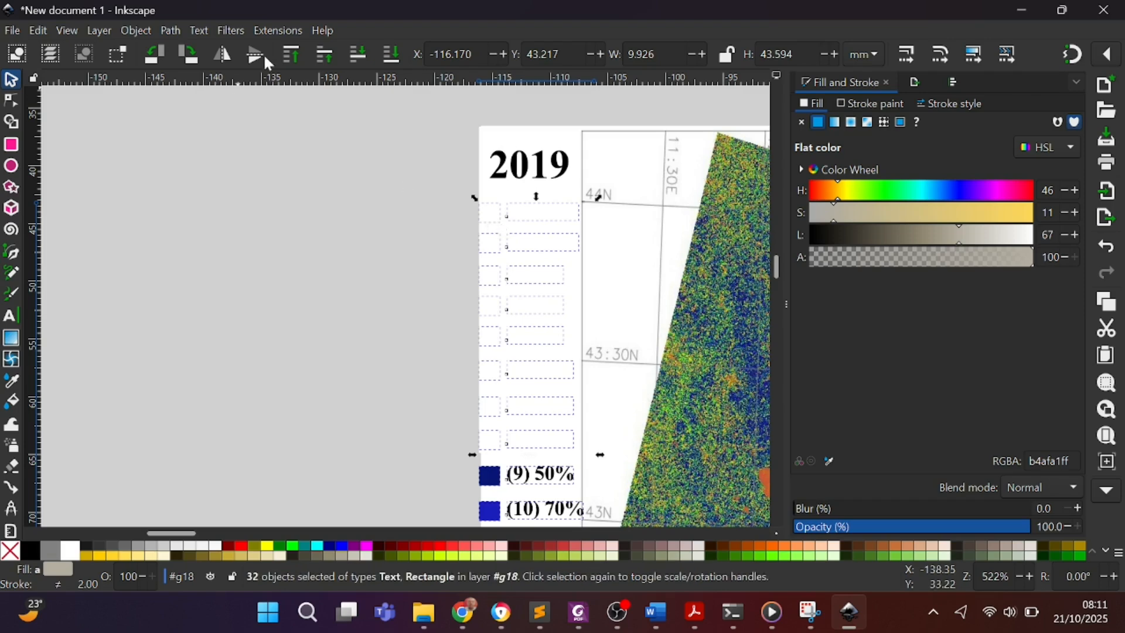
{"action": "left_click", "coordinate": [293, 54]}
Examine the placed legend from class (1) to (16) and how it fits beside the map
{"action": "scroll", "coordinate": [279, 228], "scroll_direction": "down", "scroll_amount": 5}
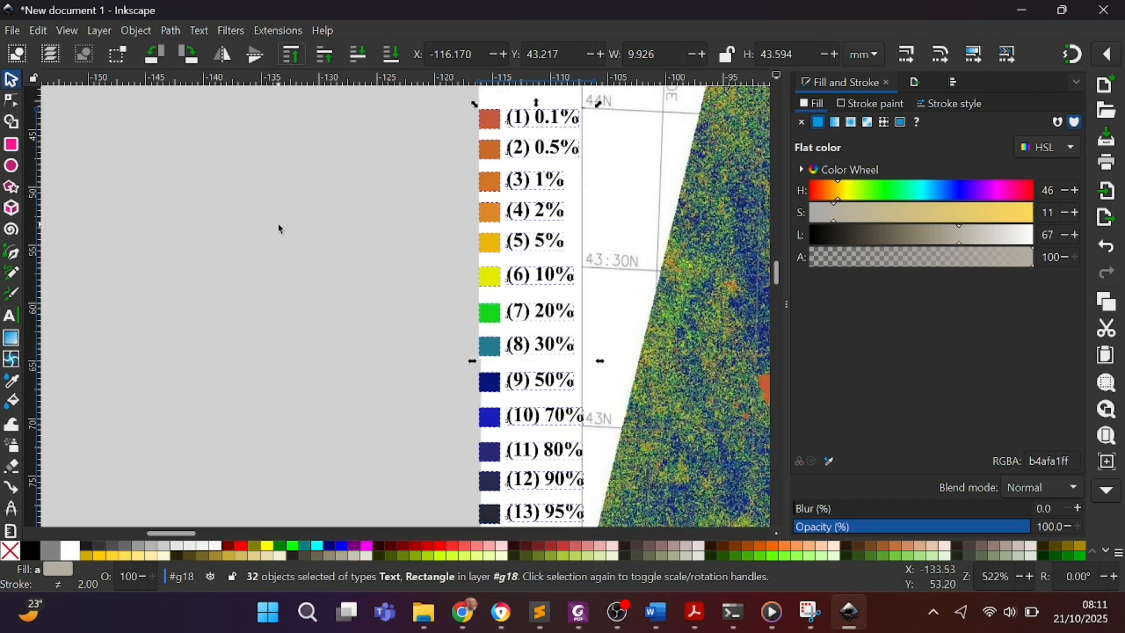
{"action": "scroll", "coordinate": [302, 226], "scroll_direction": "down", "scroll_amount": 3}
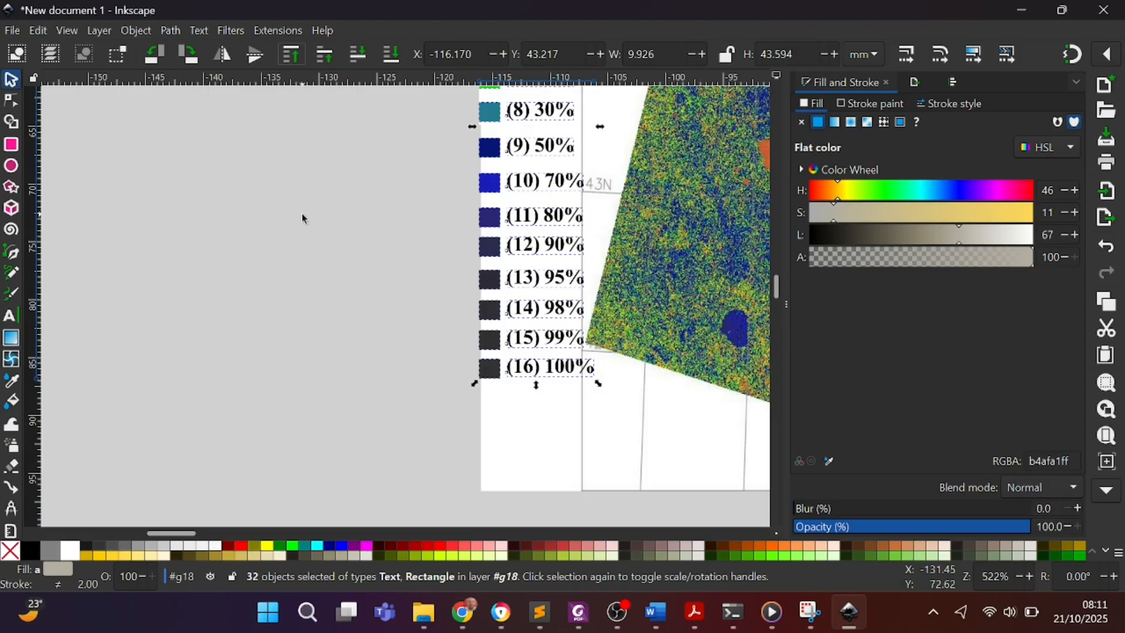
{"action": "scroll", "coordinate": [346, 261], "scroll_direction": "down", "scroll_amount": 4}
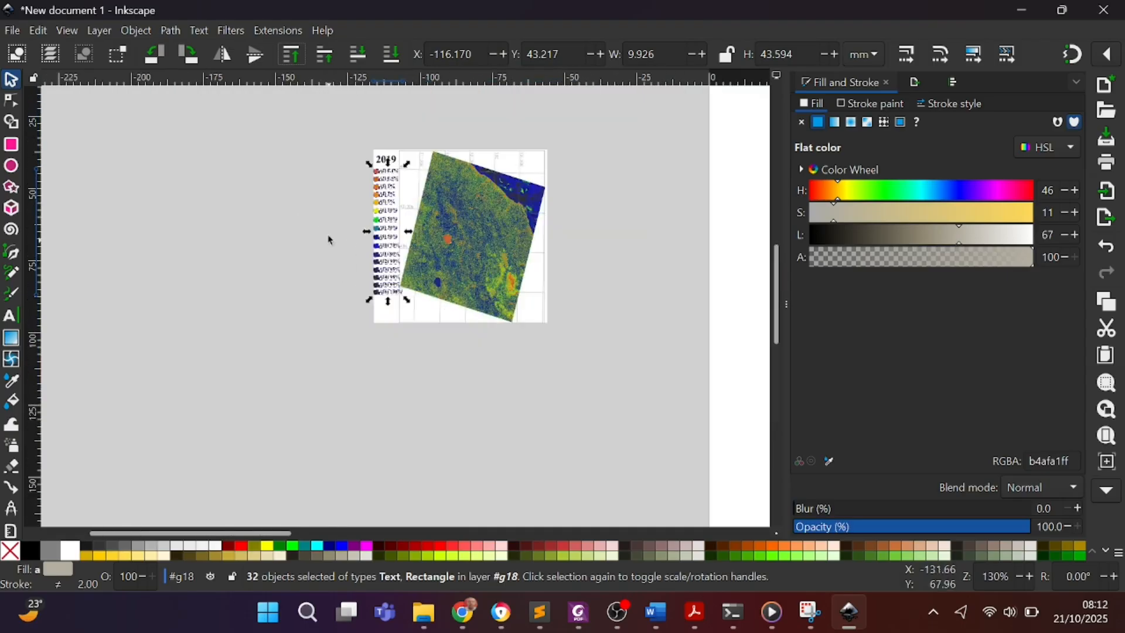
{"action": "scroll", "coordinate": [412, 187], "scroll_direction": "up", "scroll_amount": 4}
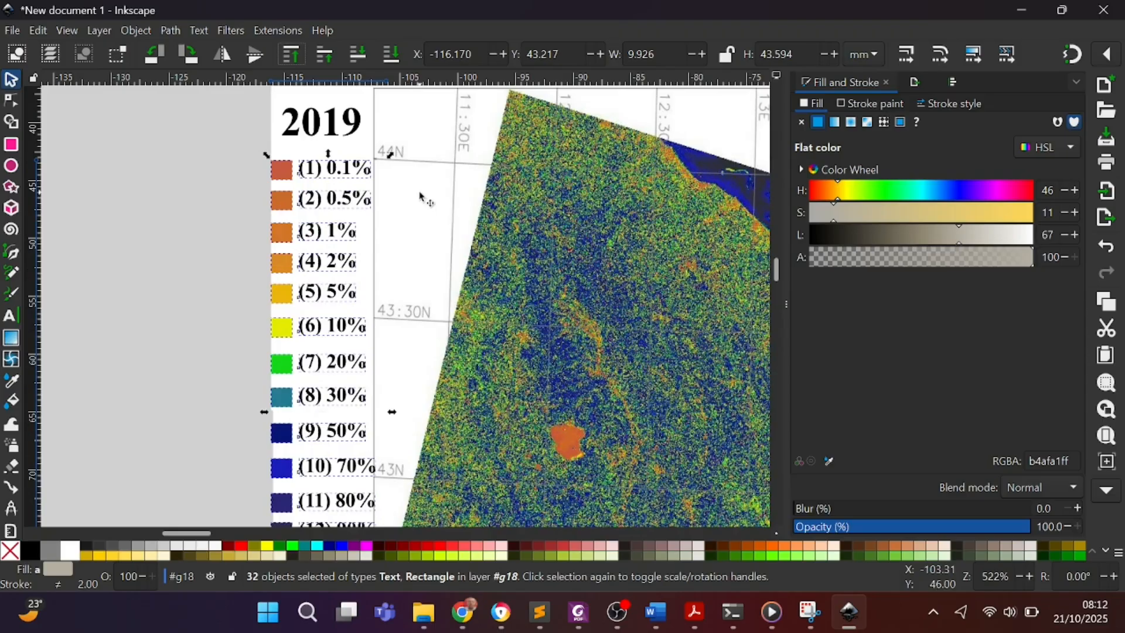
{"action": "left_click", "coordinate": [212, 154]}
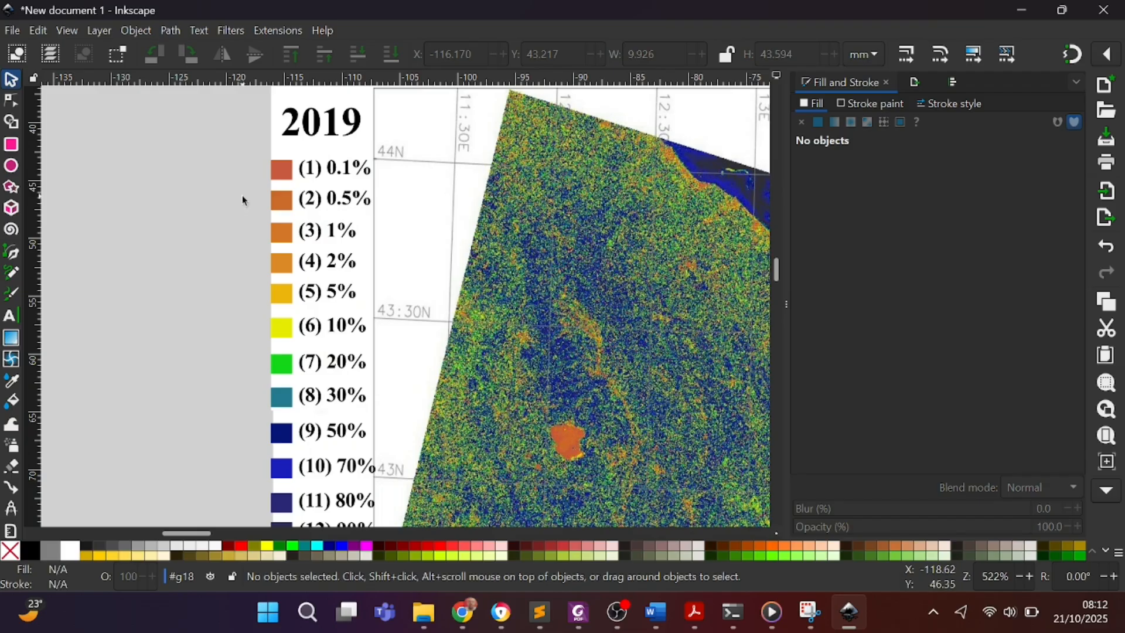
{"action": "left_click", "coordinate": [279, 180]}
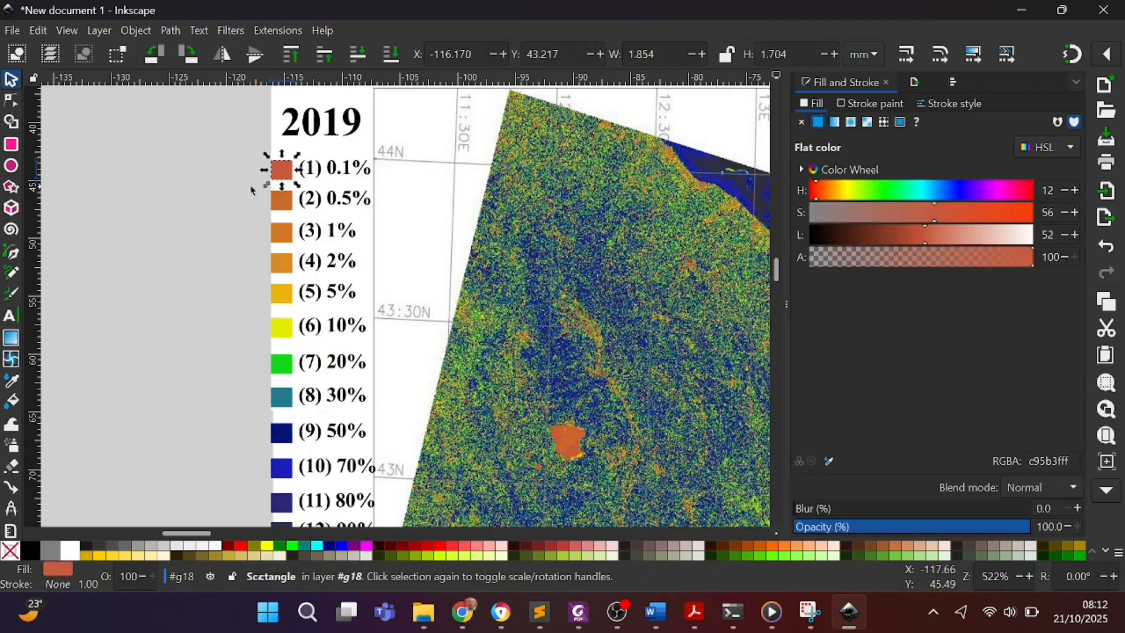
{"action": "left_click", "coordinate": [181, 158]}
Select the map image and open the Layers and Objects list
{"action": "left_click", "coordinate": [455, 162]}
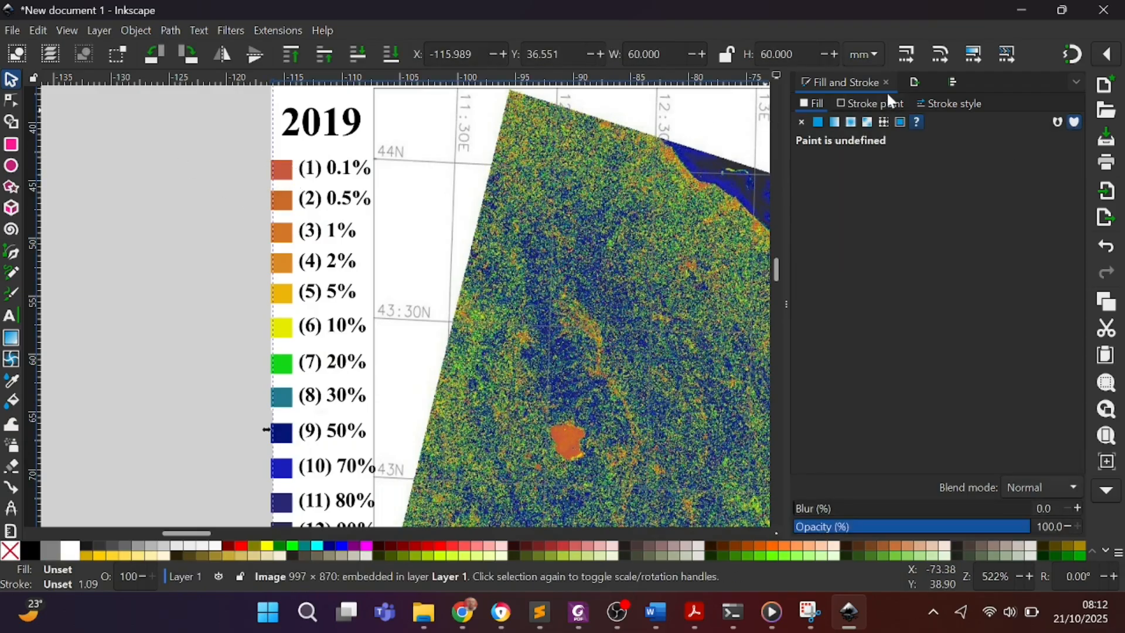
{"action": "left_click", "coordinate": [951, 83]}
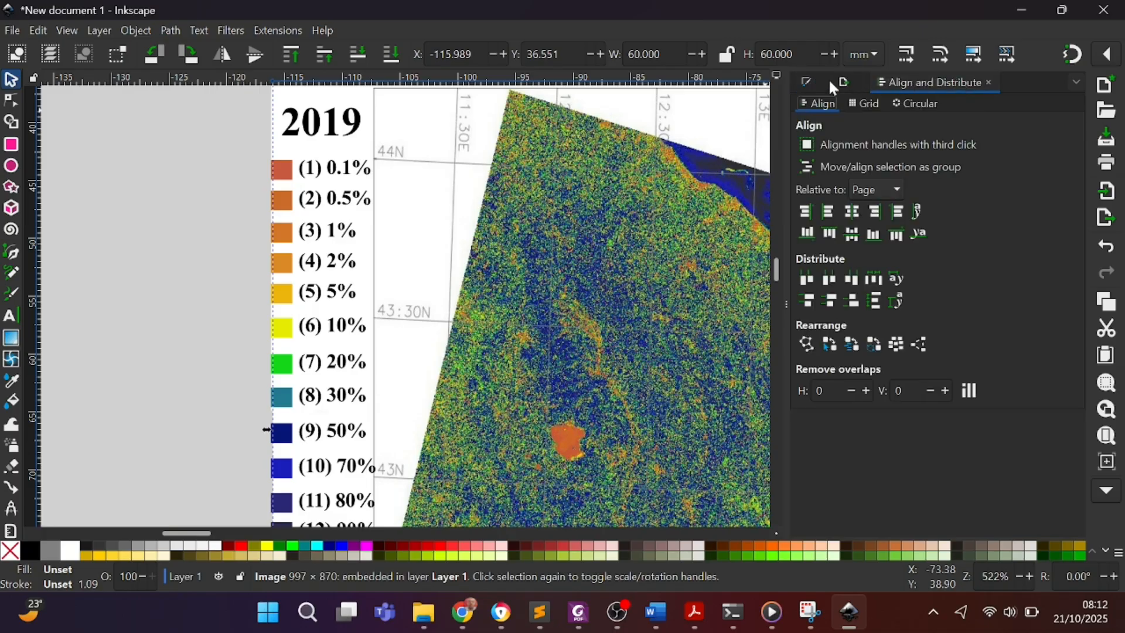
{"action": "left_click", "coordinate": [843, 84]}
{"action": "left_click", "coordinate": [809, 85]}
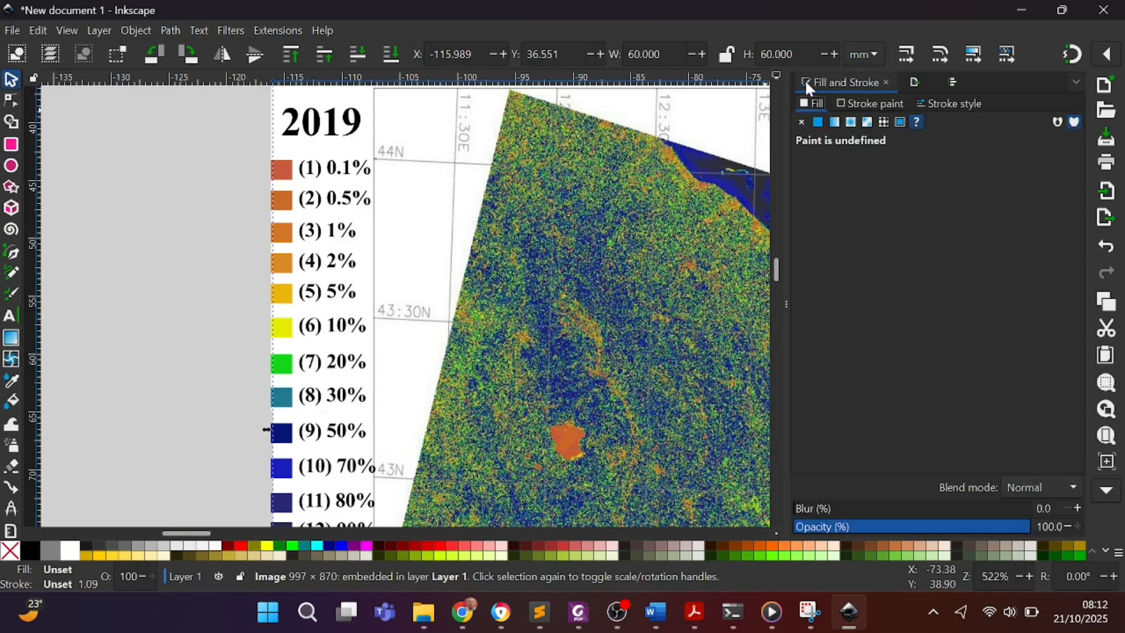
{"action": "left_click", "coordinate": [170, 31]}
{"action": "mouse_move", "coordinate": [140, 28]}
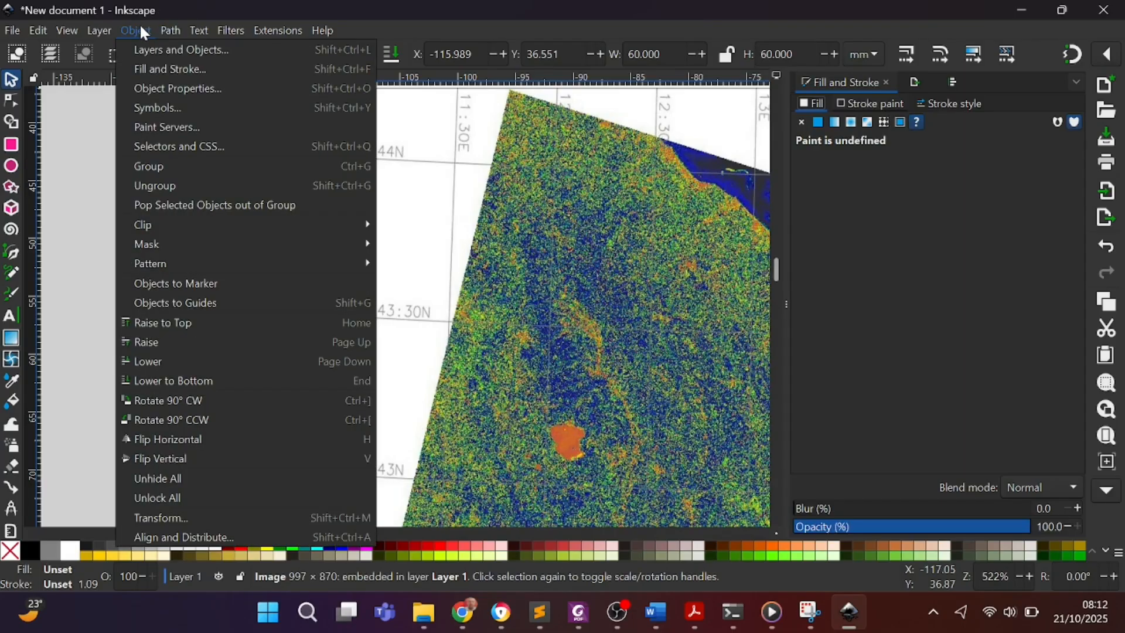
{"action": "left_click", "coordinate": [162, 52]}
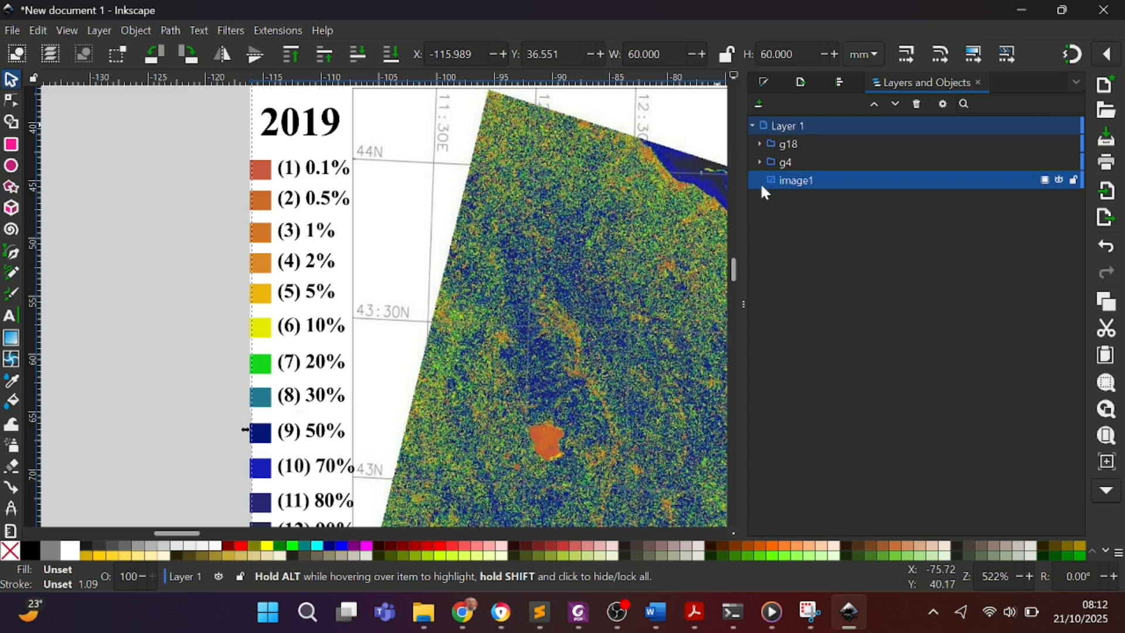
Examine the g18 and g4 groups in the objects list and what g18 contains, checking each against the drawing
{"action": "left_click", "coordinate": [801, 141]}
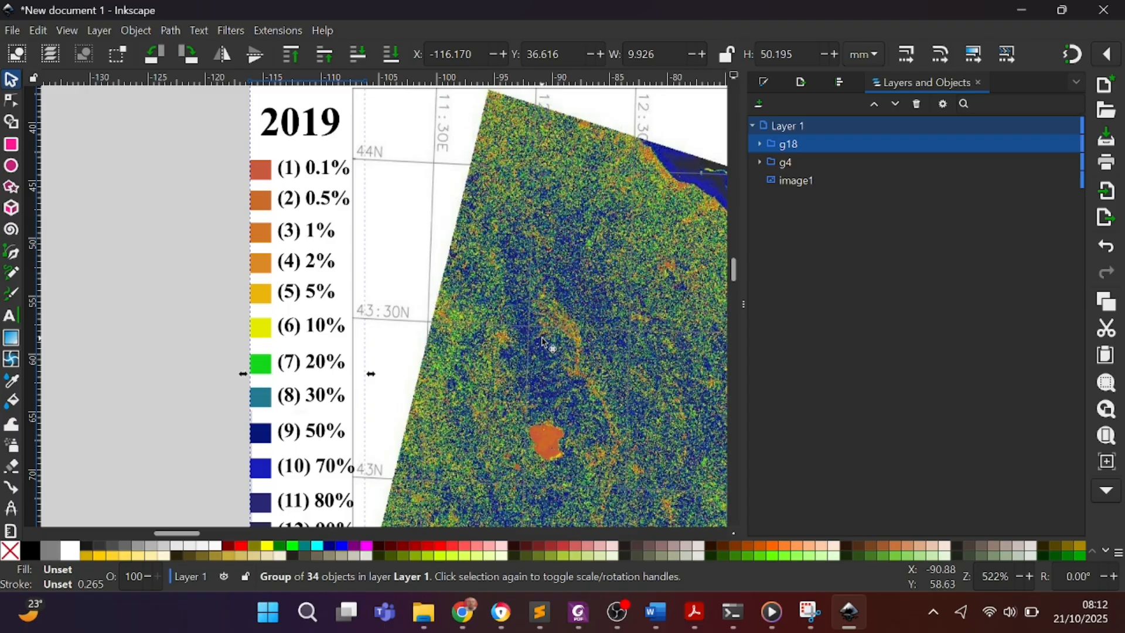
{"action": "scroll", "coordinate": [409, 278], "scroll_direction": "up", "scroll_amount": 4}
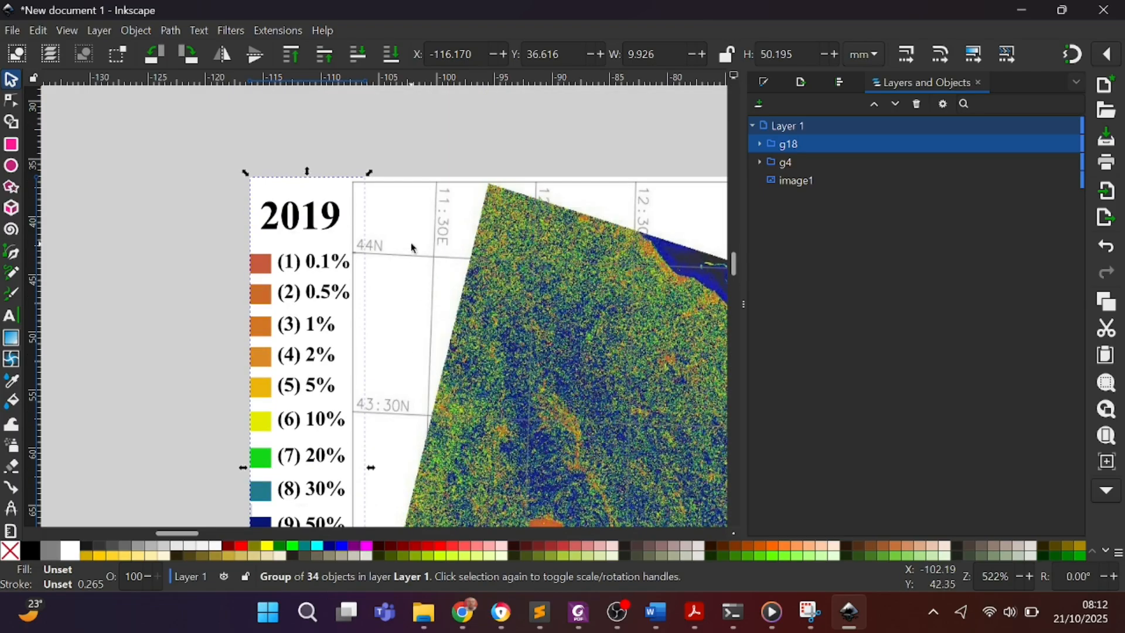
{"action": "scroll", "coordinate": [416, 252], "scroll_direction": "down", "scroll_amount": 2}
{"action": "scroll", "coordinate": [402, 240], "scroll_direction": "down", "scroll_amount": 4}
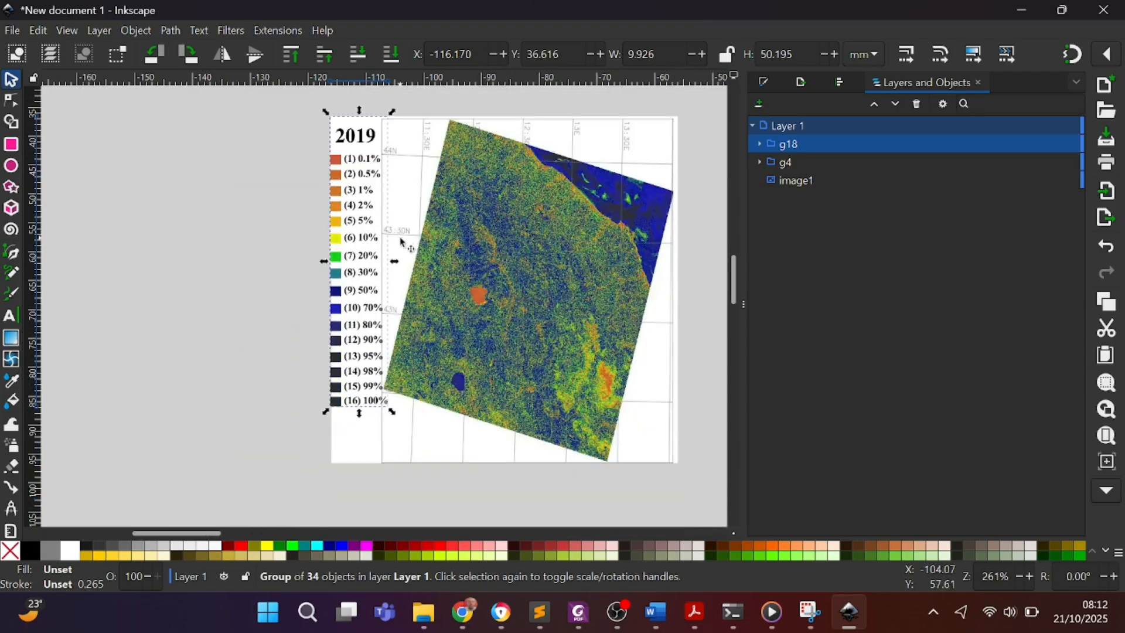
{"action": "left_click", "coordinate": [790, 159]}
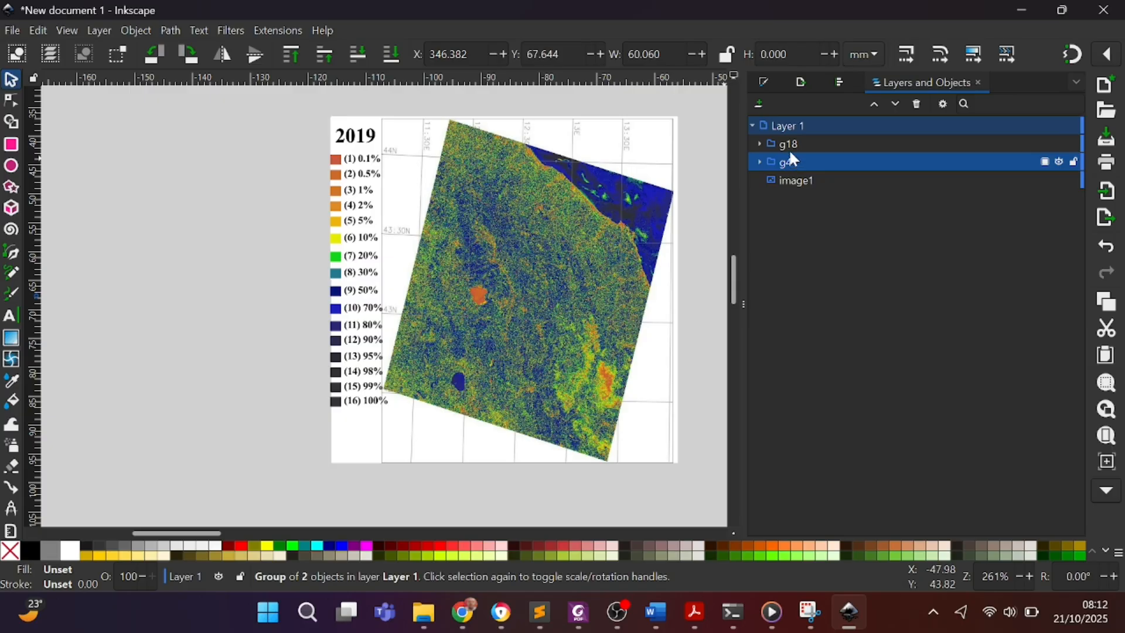
{"action": "left_click", "coordinate": [789, 144]}
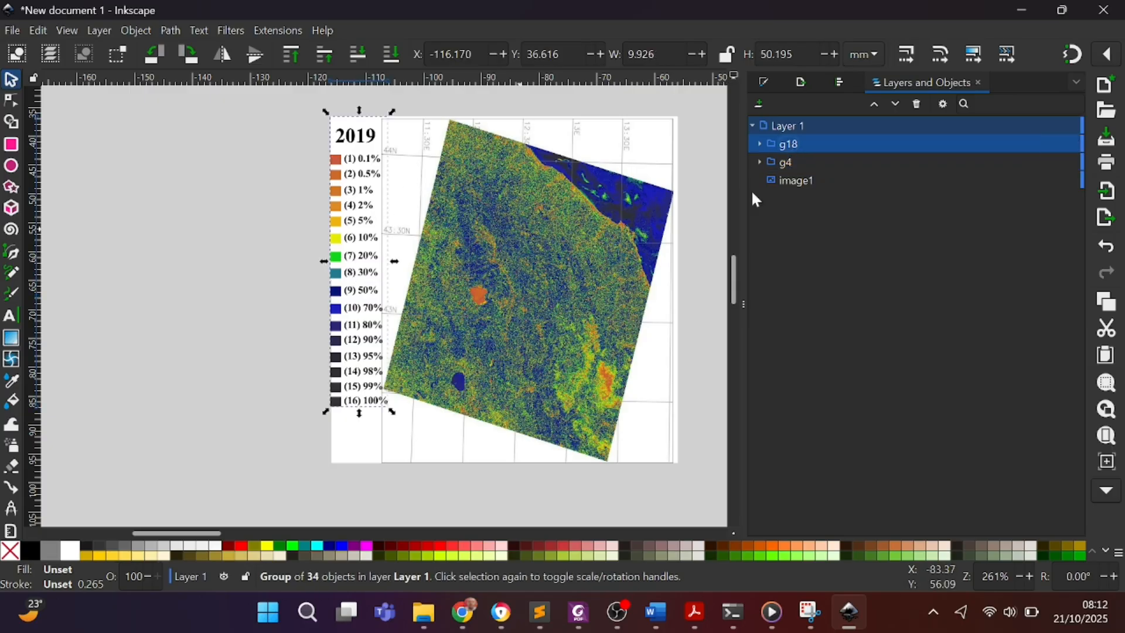
{"action": "left_click", "coordinate": [788, 140]}
{"action": "left_click", "coordinate": [759, 144]}
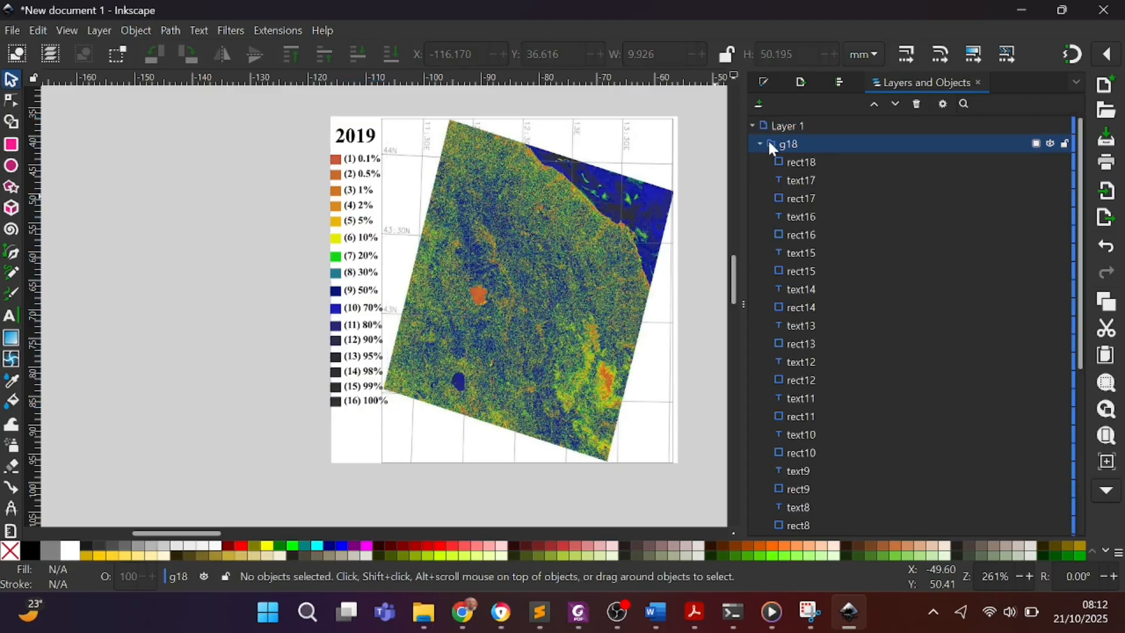
{"action": "left_click", "coordinate": [759, 144]}
{"action": "left_click", "coordinate": [812, 144]}
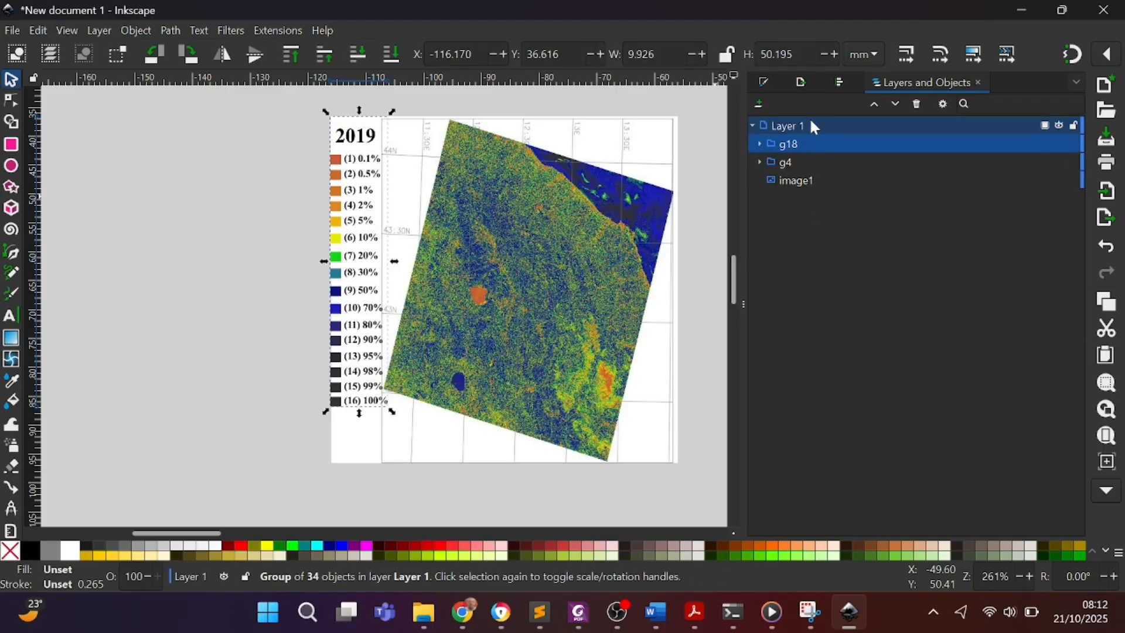
Try moving the whole legend group slightly down on the map, and undo the move
{"action": "left_click_drag", "start_coordinate": [338, 264], "coordinate": [339, 274]}
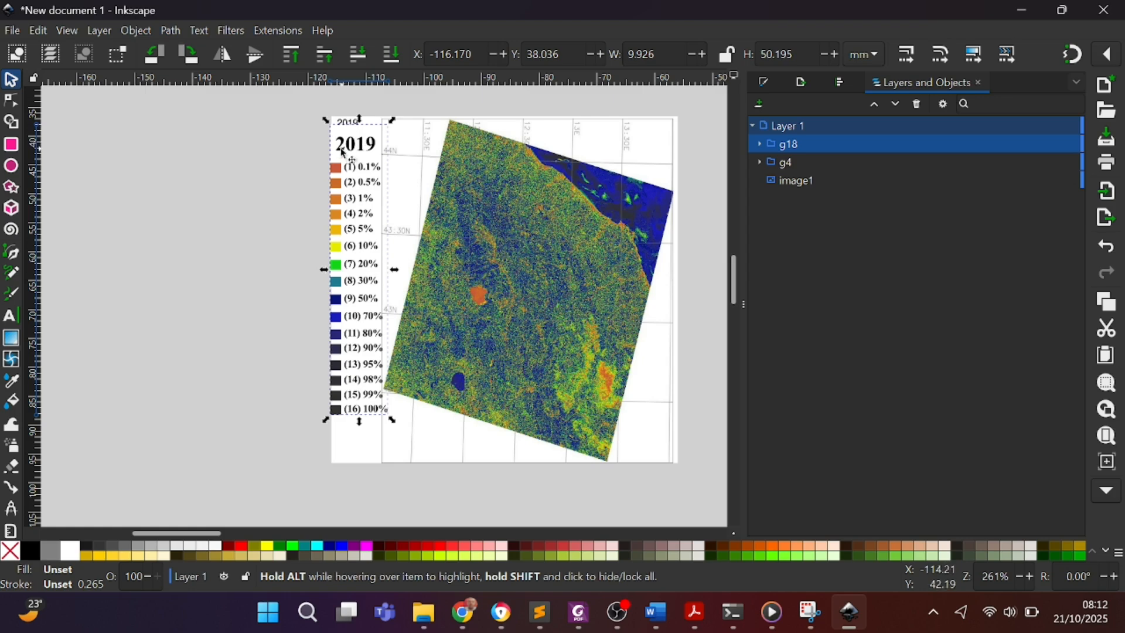
{"action": "key", "text": "ctrl+z"}
{"action": "left_click", "coordinate": [305, 151]}
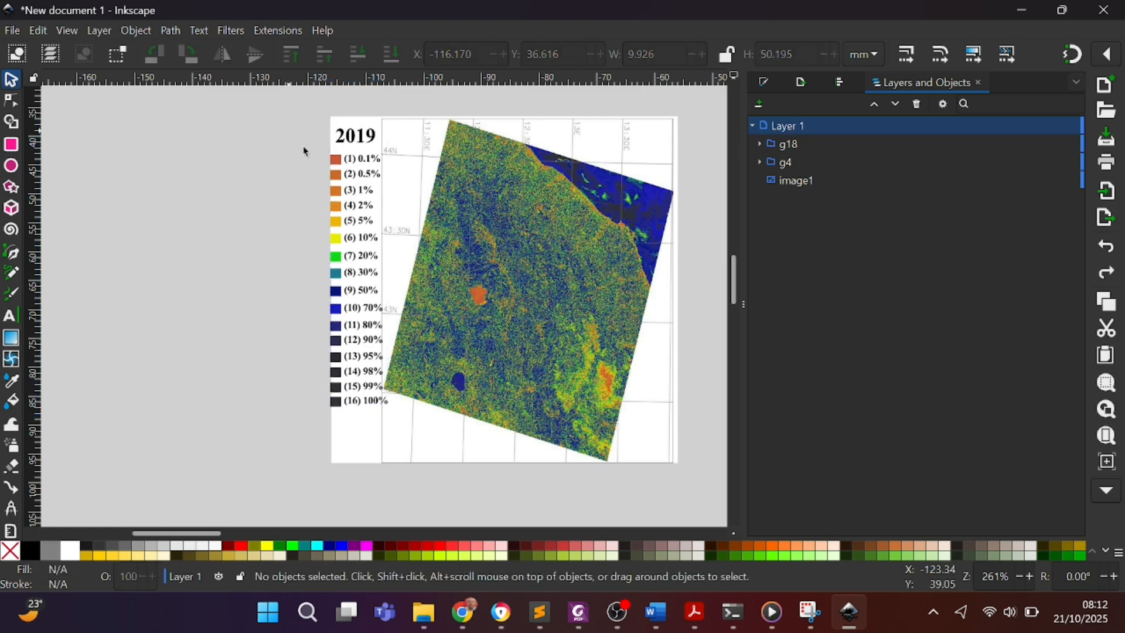
Nudge the Key group of swatches and labels slightly right, away from the map's outer edge
{"action": "left_click", "coordinate": [333, 158]}
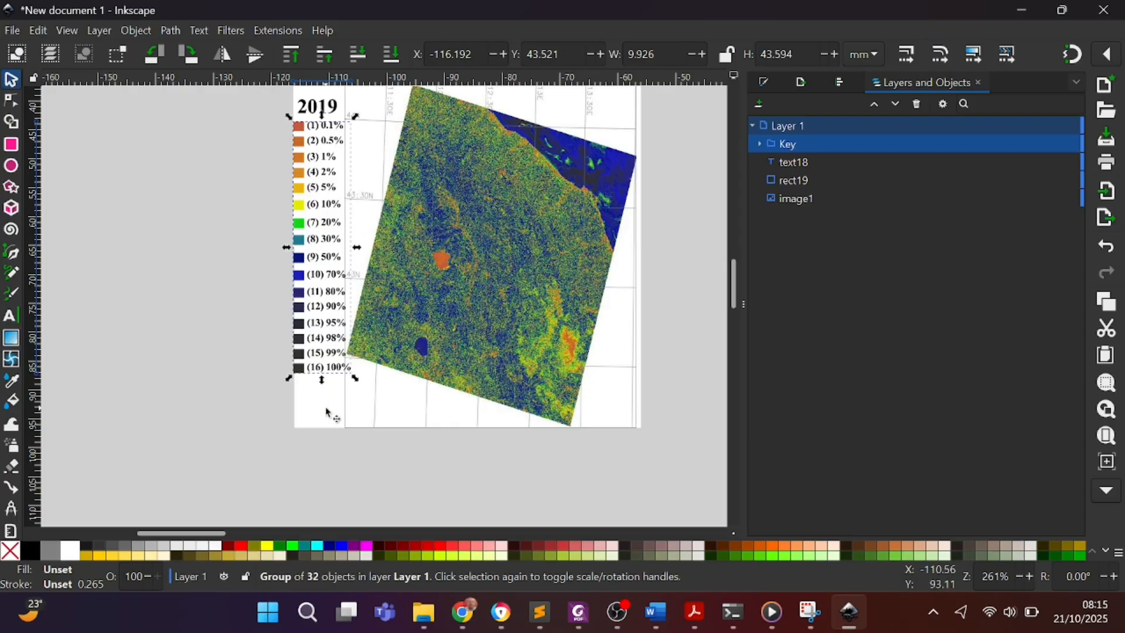
{"action": "key", "text": "Right"}
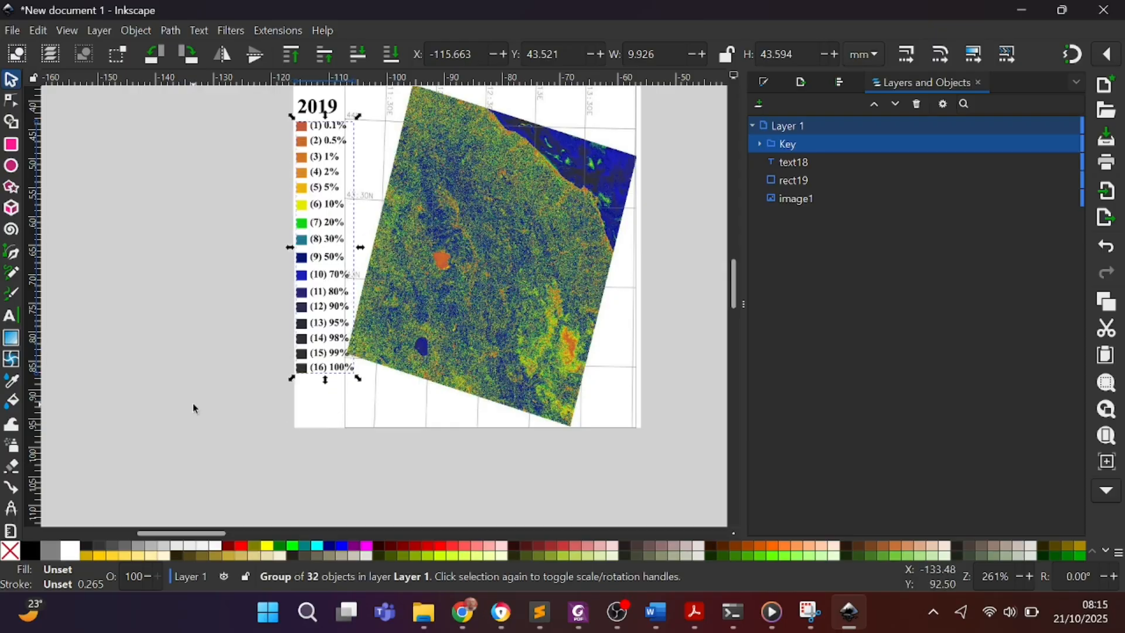
{"action": "key", "text": "Escape"}
{"action": "scroll", "coordinate": [193, 391], "scroll_direction": "up", "scroll_amount": 2}
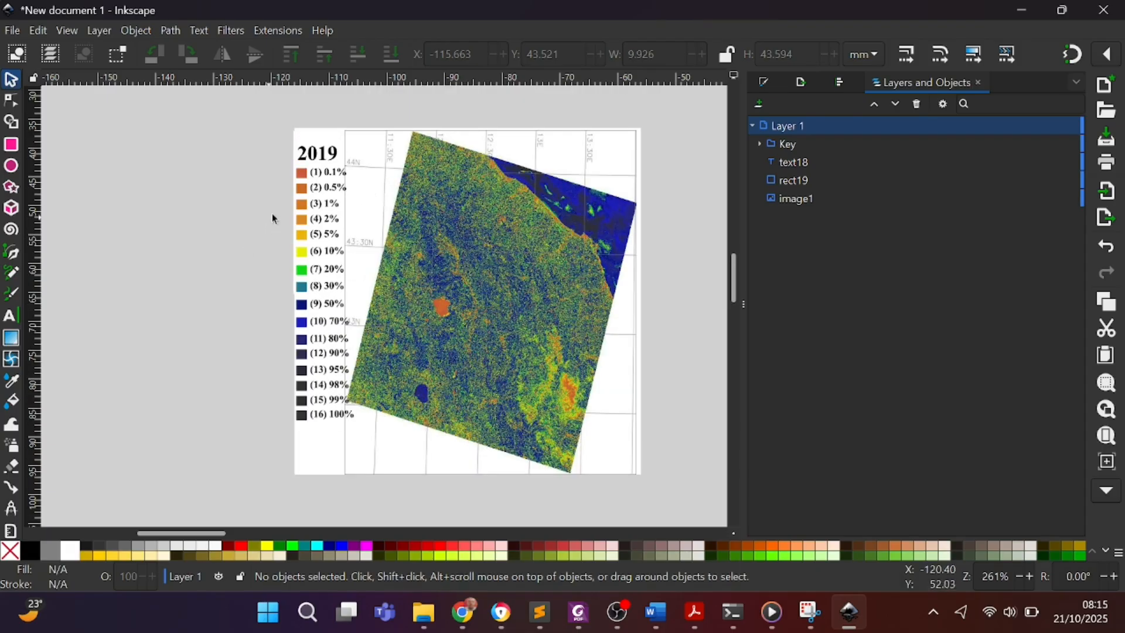
Move the Key group down to Y 47.225 mm to leave a gap below the "2019" title
{"action": "left_click", "coordinate": [304, 214]}
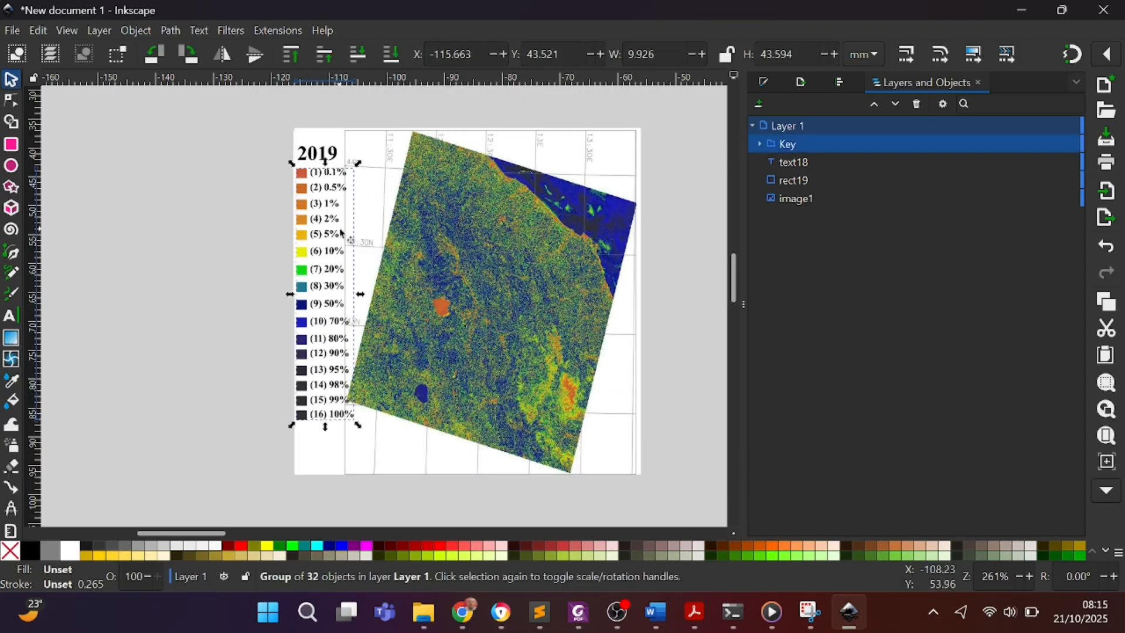
{"action": "key", "text": "Down"}
{"action": "key", "text": "Down"}
{"action": "key", "text": "Down"}
{"action": "key", "text": "Down"}
{"action": "key", "text": "Down"}
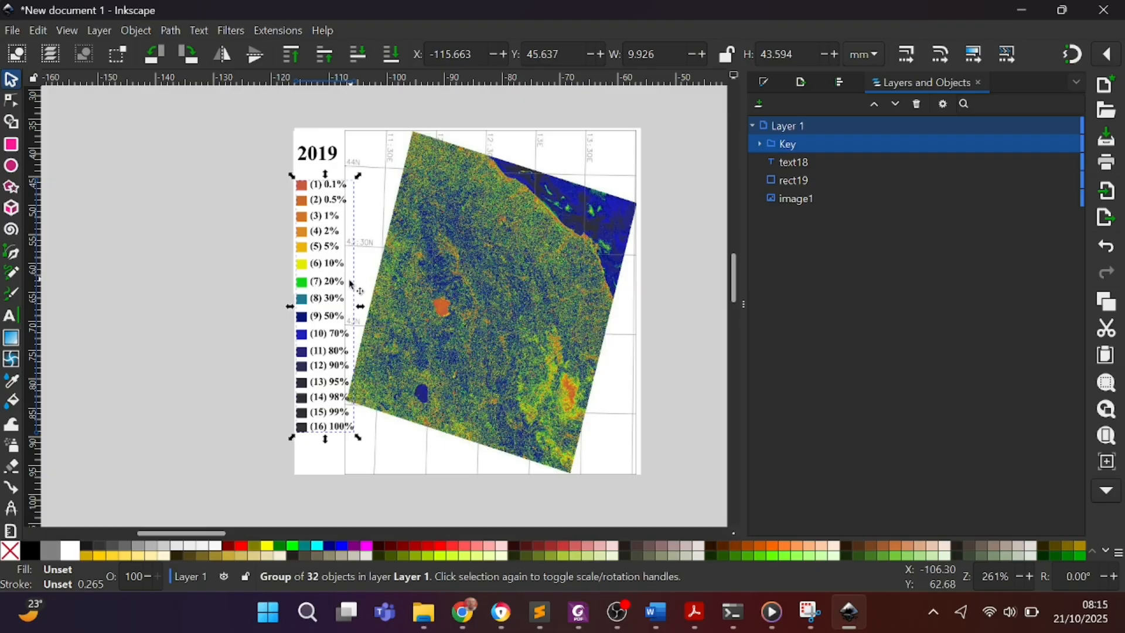
{"action": "key", "text": "Down"}
{"action": "key", "text": "Down"}
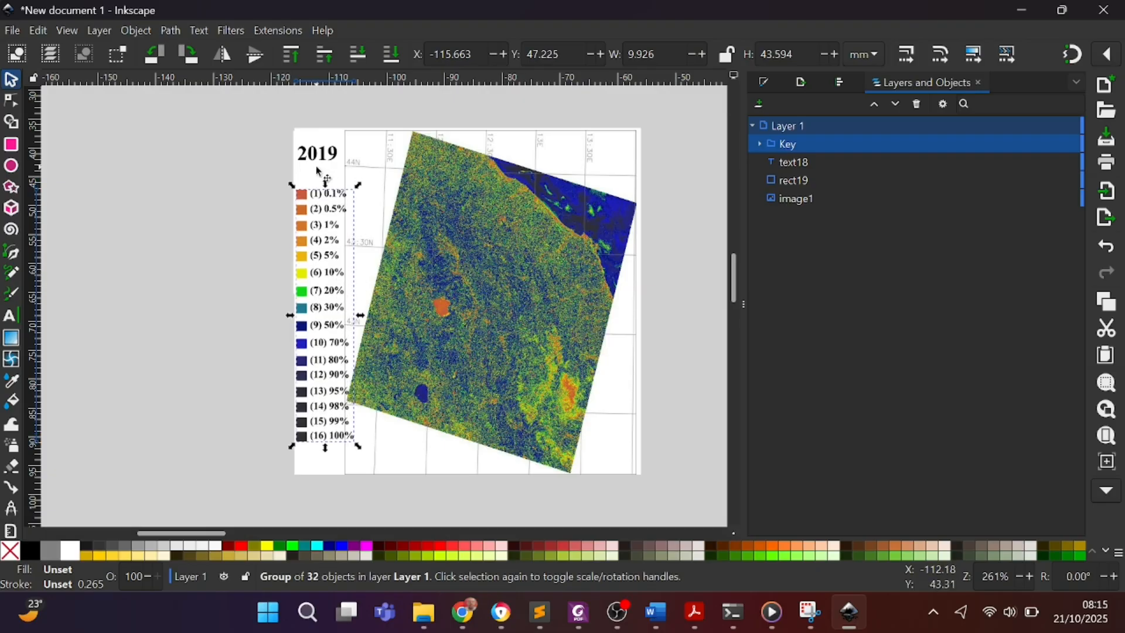
{"action": "left_click", "coordinate": [272, 297]}
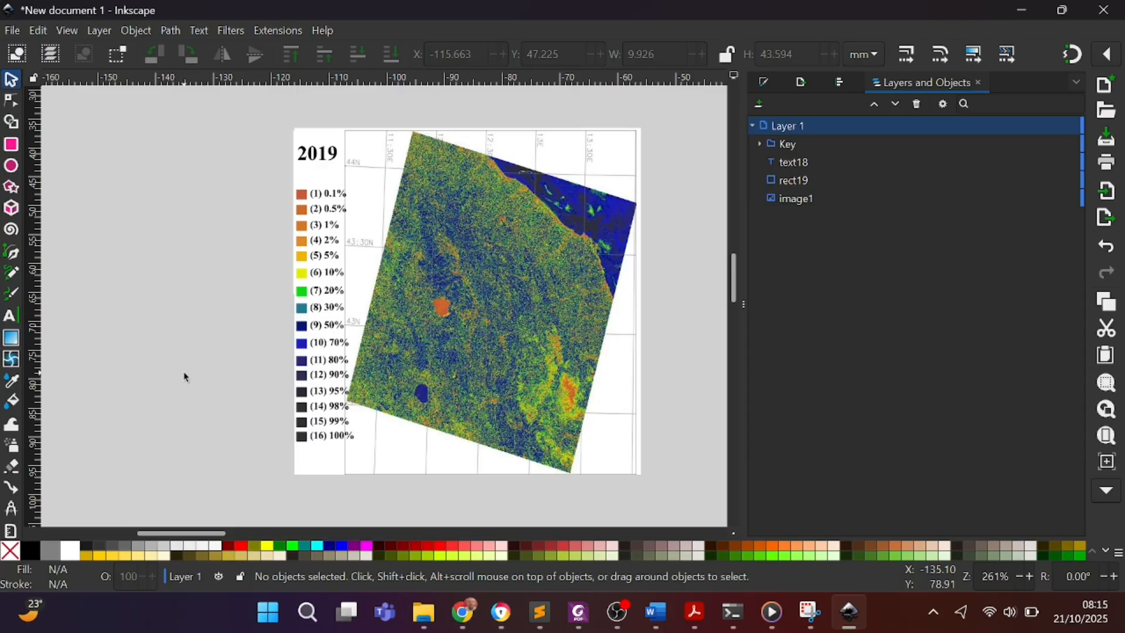
Select the map image as the export area and set the export resolution to 600 DPI
{"action": "left_click", "coordinate": [640, 167]}
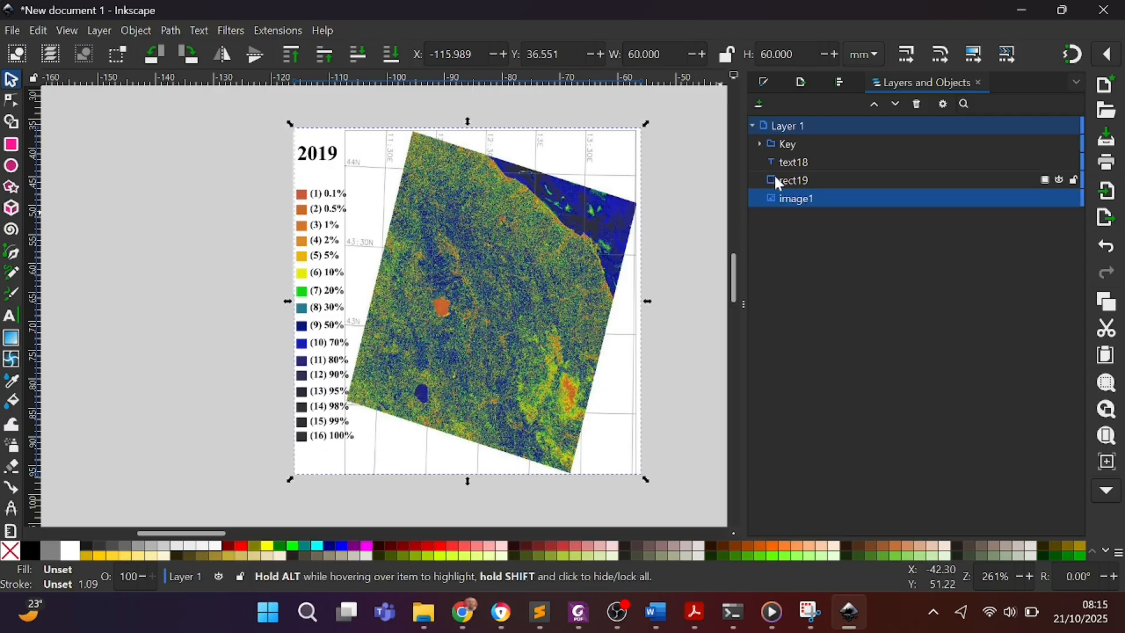
{"action": "left_click", "coordinate": [799, 87]}
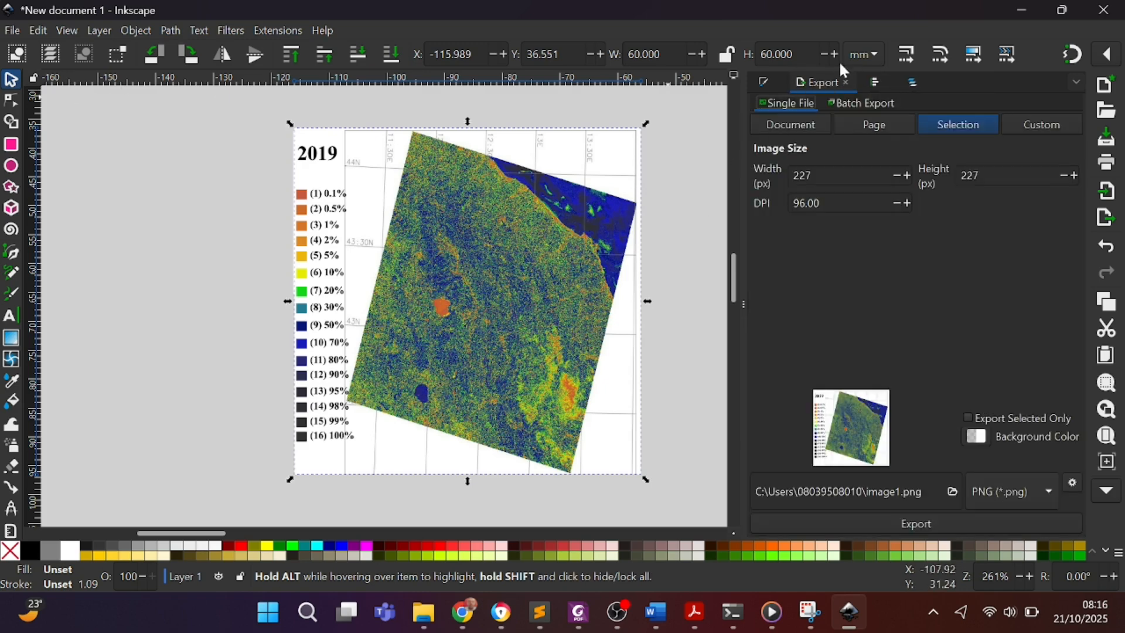
{"action": "left_click", "coordinate": [32, 29]}
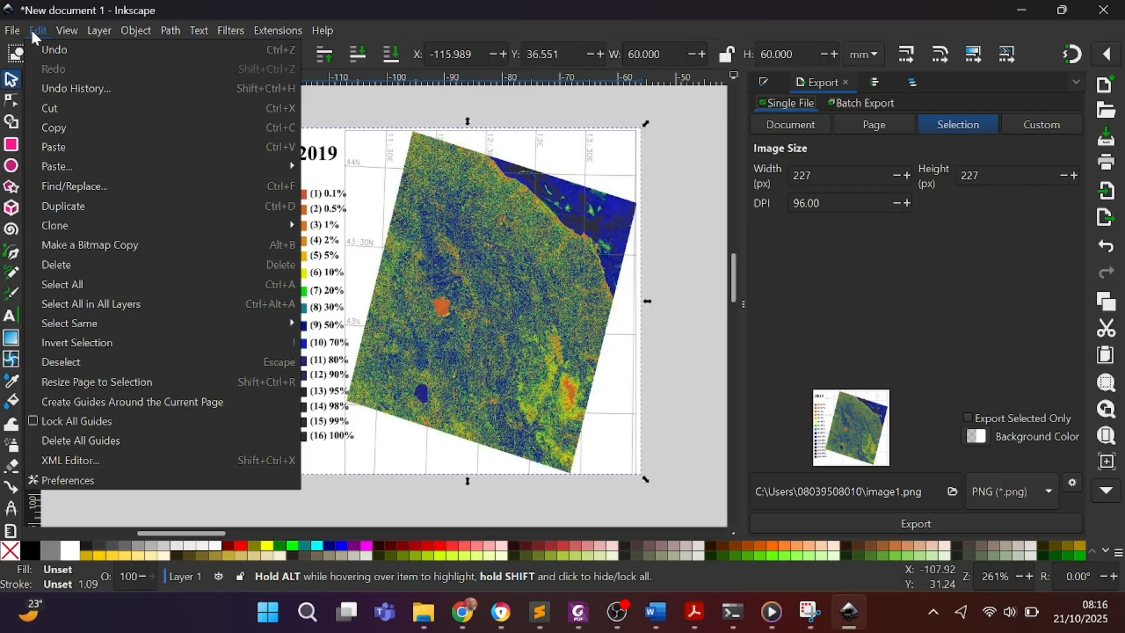
{"action": "mouse_move", "coordinate": [12, 30]}
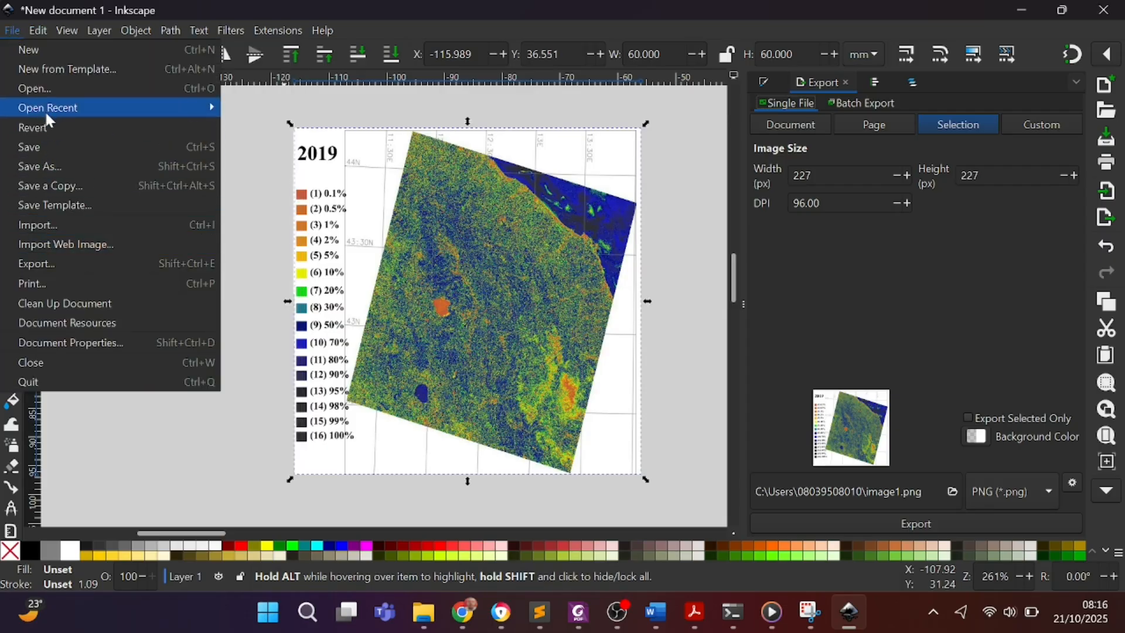
{"action": "left_click", "coordinate": [178, 264]}
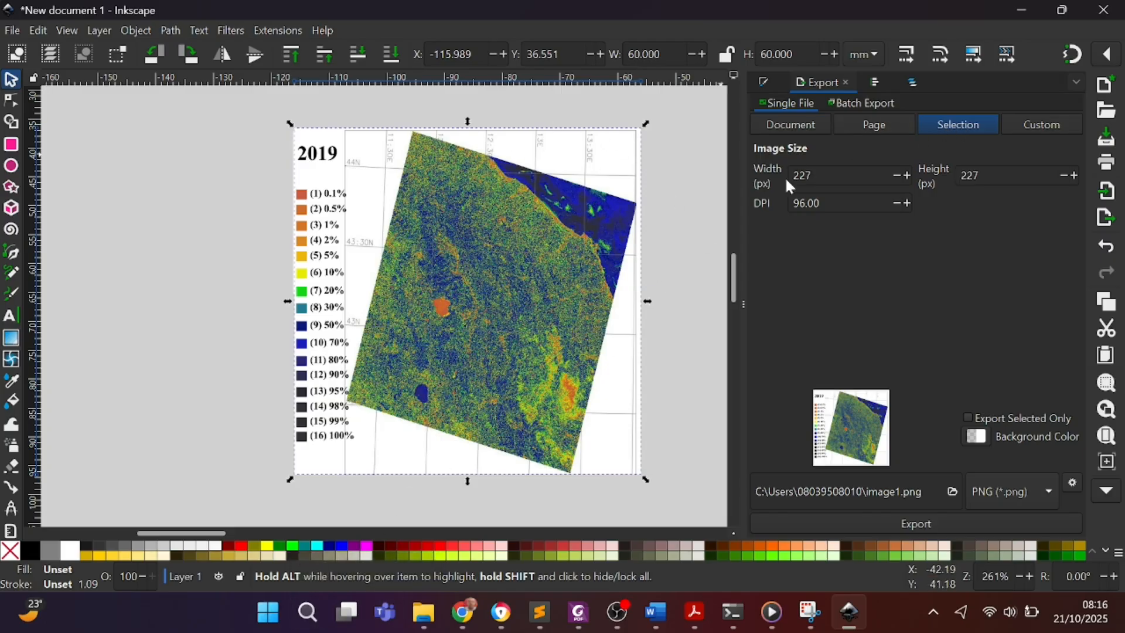
{"action": "left_click_drag", "start_coordinate": [805, 205], "coordinate": [785, 206]}
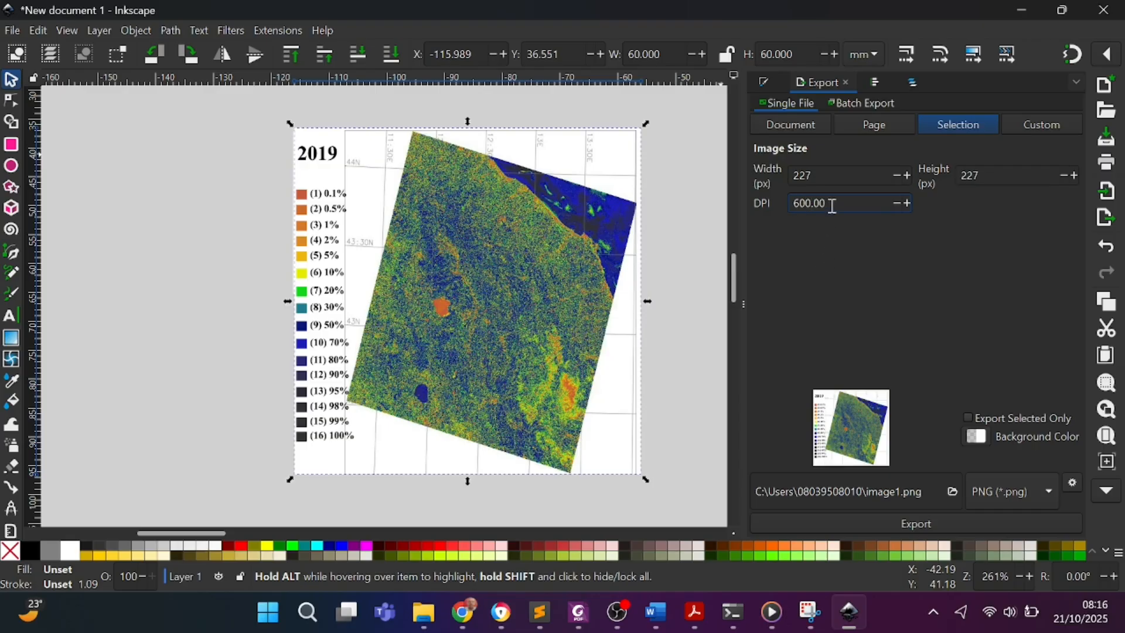
{"action": "key", "text": "Return"}
Choose the Images folder inside Inkscape Research Figure on the Desktop as the export location
{"action": "left_click", "coordinate": [952, 490]}
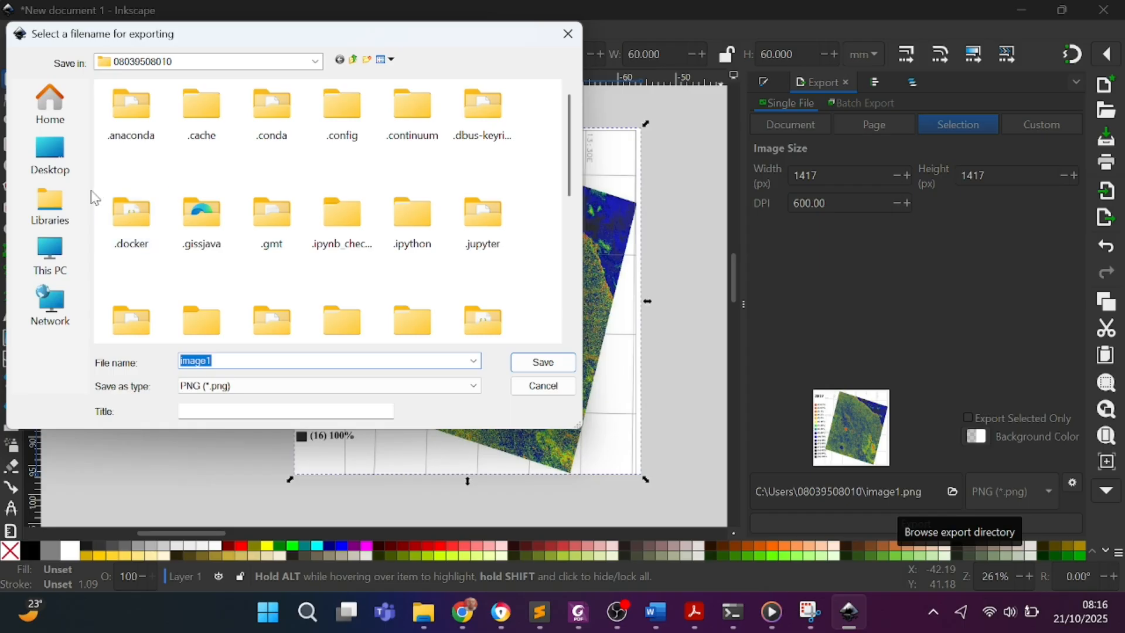
{"action": "left_click", "coordinate": [59, 164]}
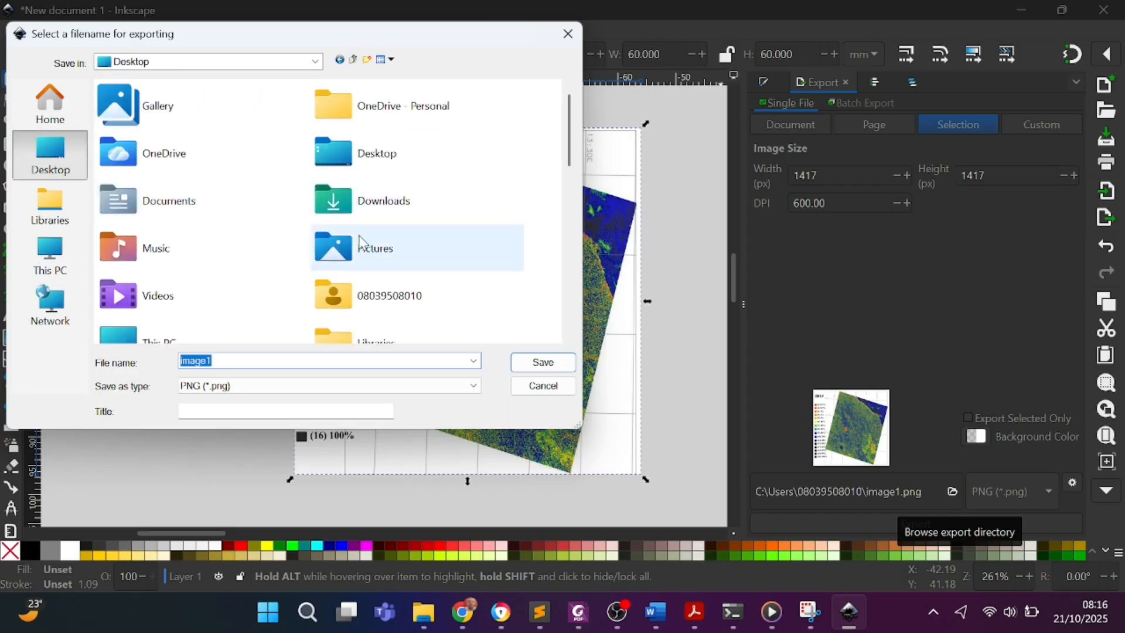
{"action": "scroll", "coordinate": [352, 240], "scroll_direction": "down", "scroll_amount": 5}
{"action": "scroll", "coordinate": [340, 236], "scroll_direction": "up", "scroll_amount": 2}
{"action": "scroll", "coordinate": [338, 234], "scroll_direction": "up", "scroll_amount": 2}
{"action": "left_click", "coordinate": [280, 302]}
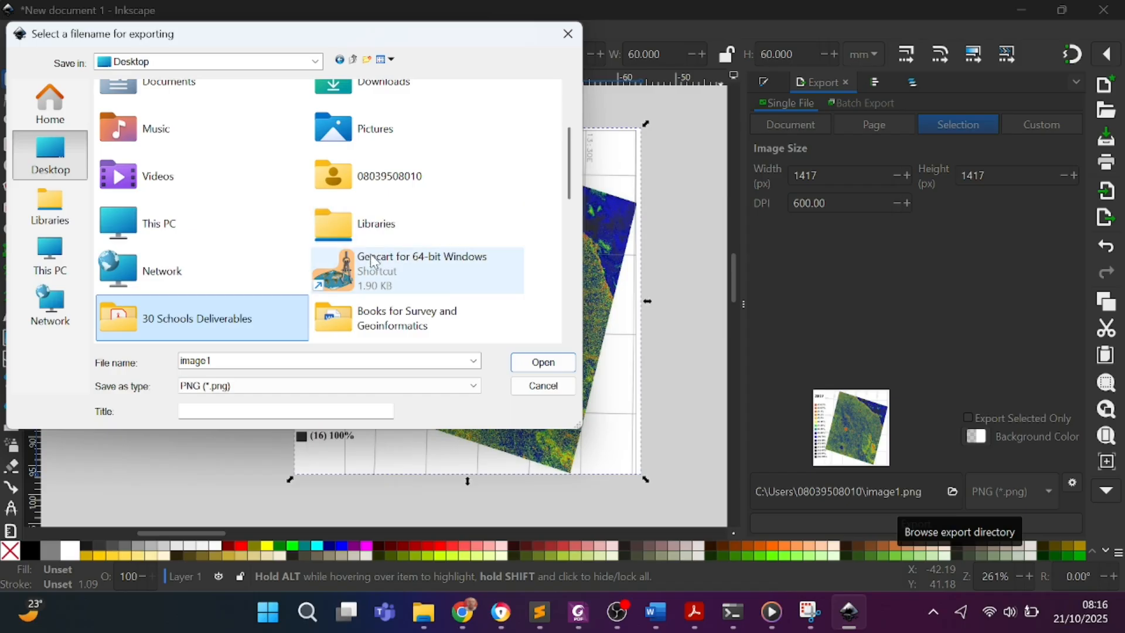
{"action": "key", "text": "i"}
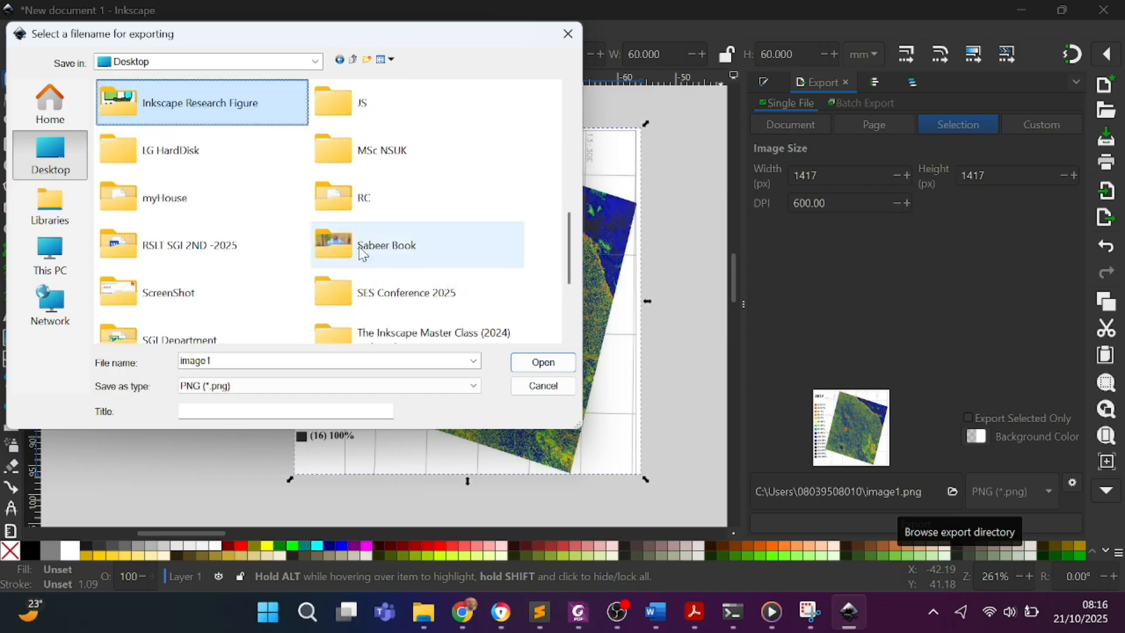
{"action": "double_click", "coordinate": [127, 111]}
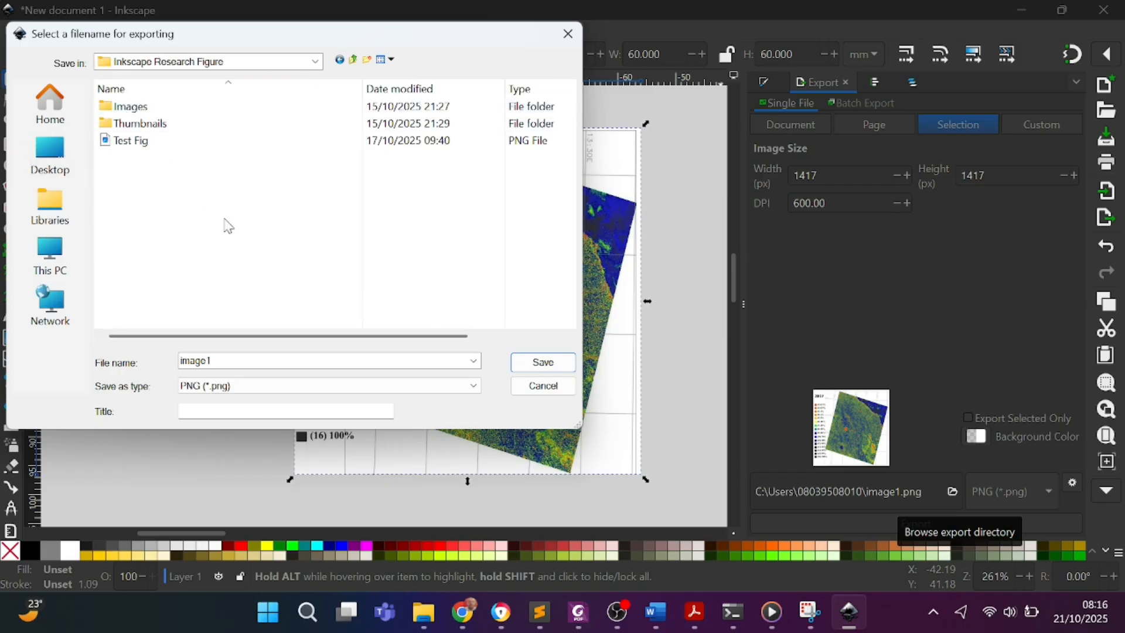
{"action": "double_click", "coordinate": [129, 109]}
Name the file fig2-2019 and export the figure as a PNG
{"action": "left_click", "coordinate": [238, 366]}
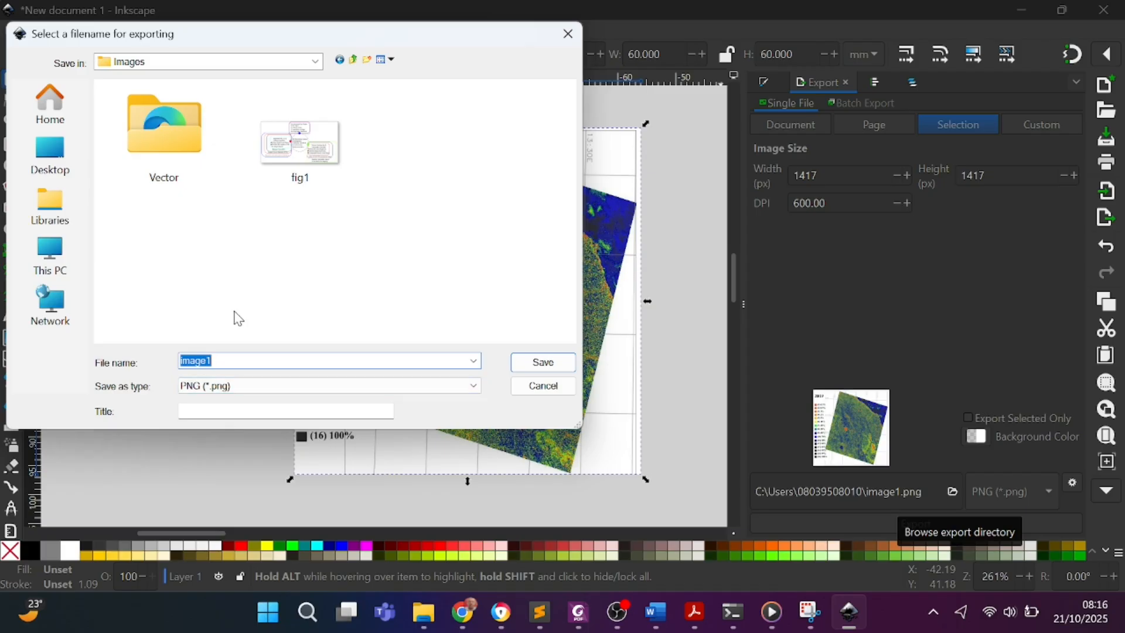
{"action": "type", "text": "fin"}
{"action": "key", "text": "BackSpace"}
{"action": "type", "text": "g2"}
{"action": "type", "text": "2019"}
{"action": "left_click", "coordinate": [543, 363]}
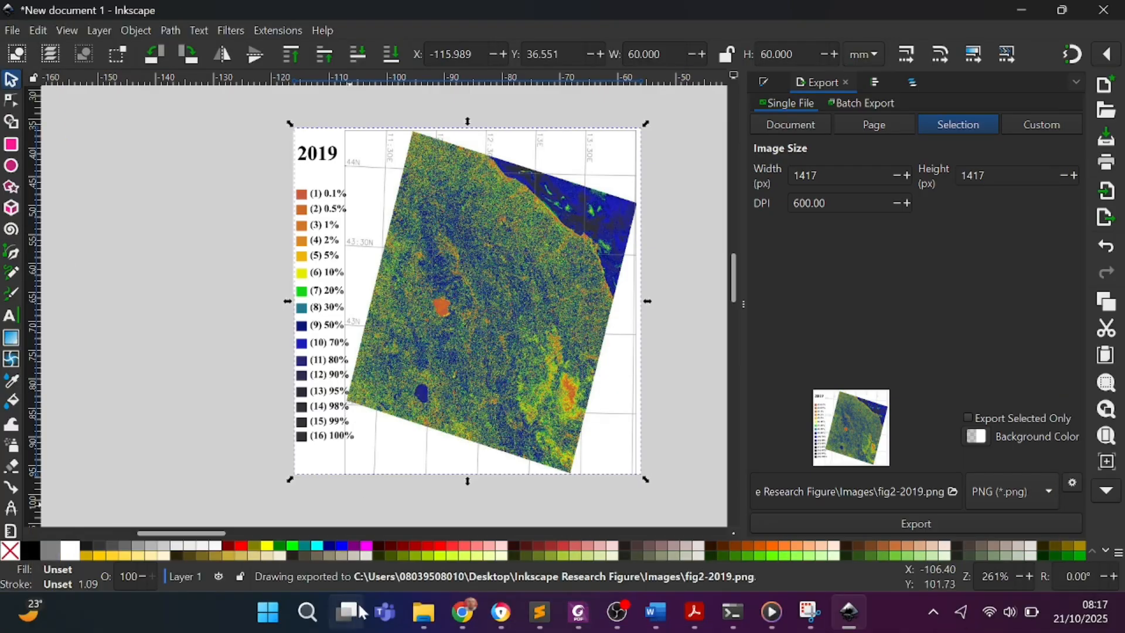
Minimize the drawing and switch to File Explorer to find the exported fig2-2019.png
{"action": "mouse_move", "coordinate": [433, 624]}
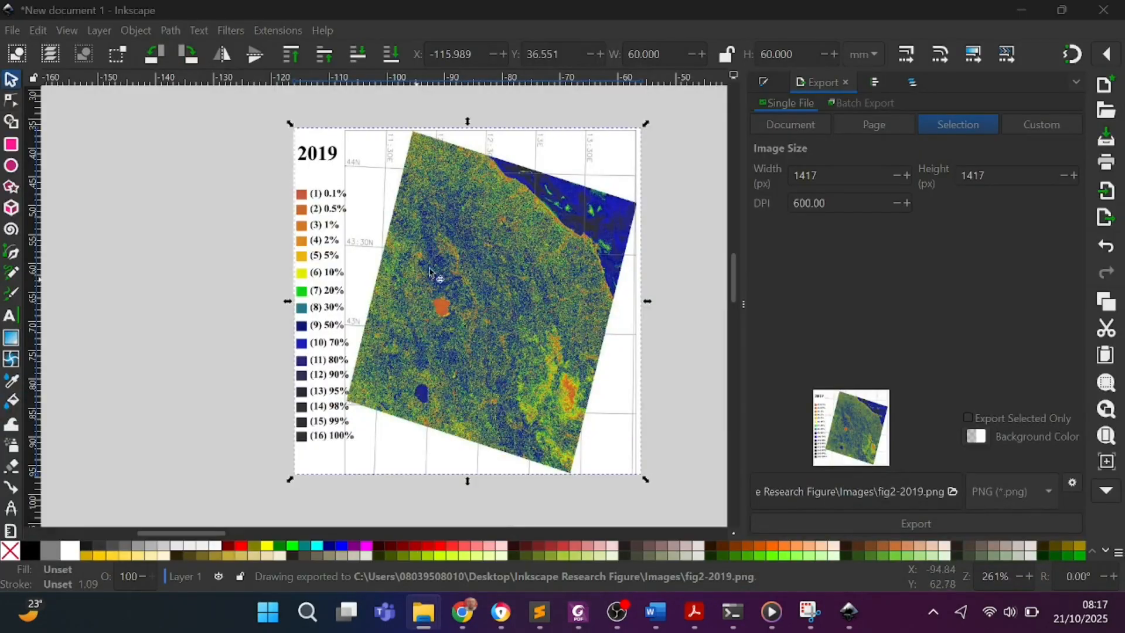
{"action": "left_click", "coordinate": [1022, 11]}
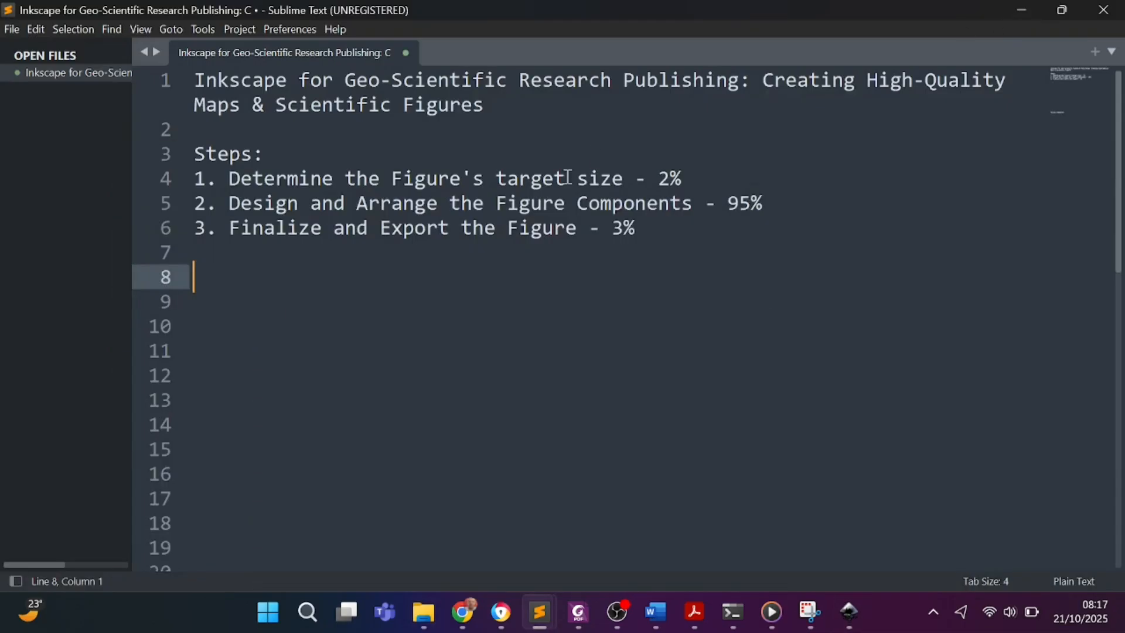
{"action": "left_click", "coordinate": [424, 613]}
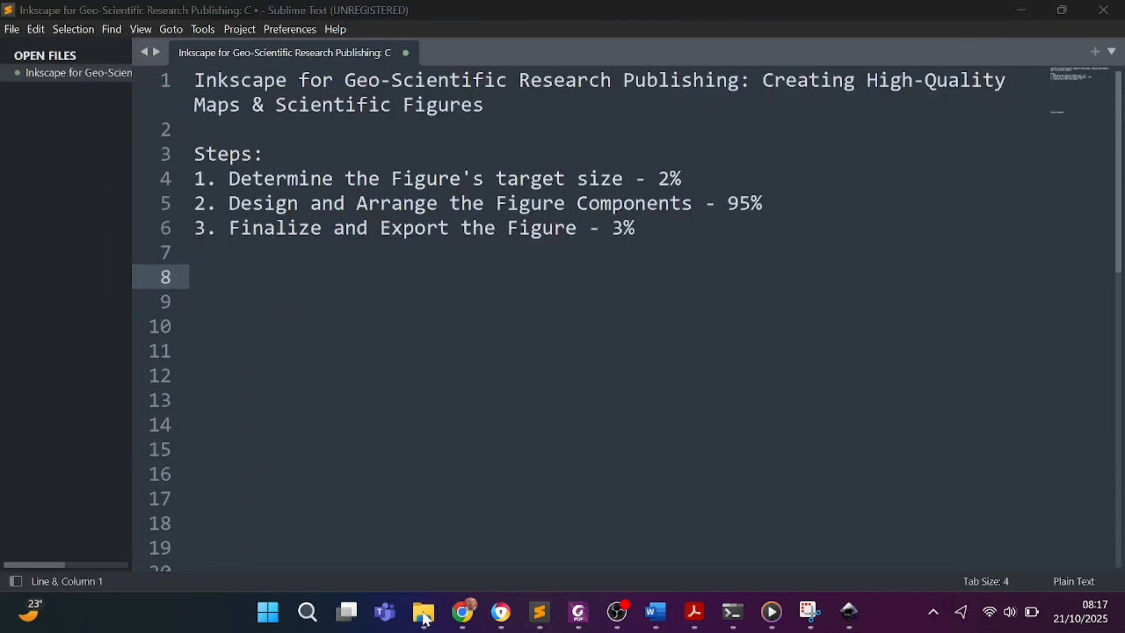